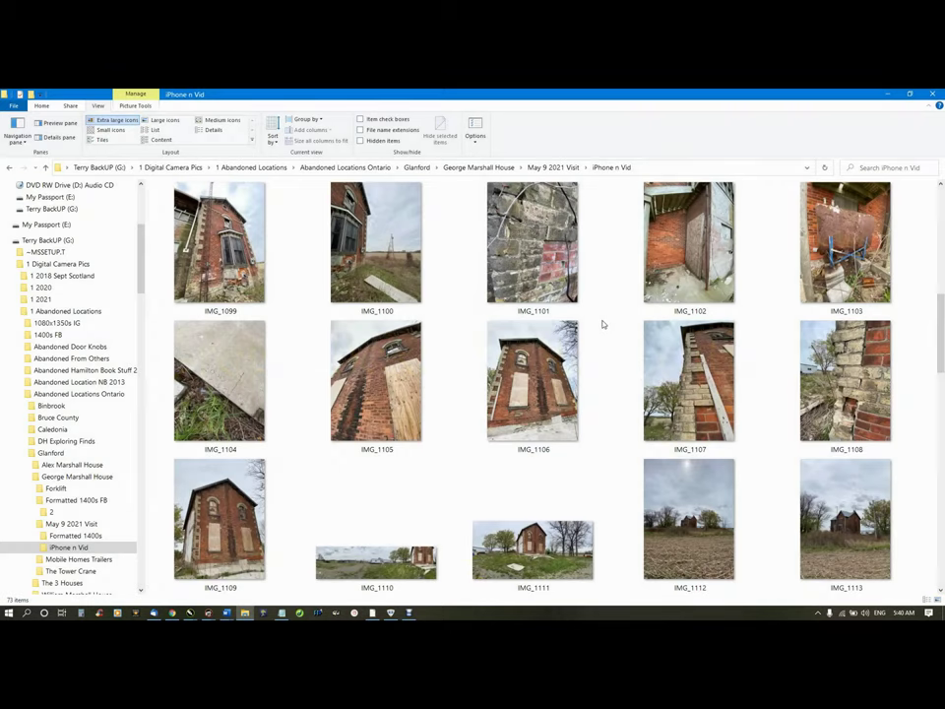
Find photo IMG_E1098 in the iPhone n Vid folder and open it in Corel PHOTO-PAINT
scroll(602, 327, down, 2)
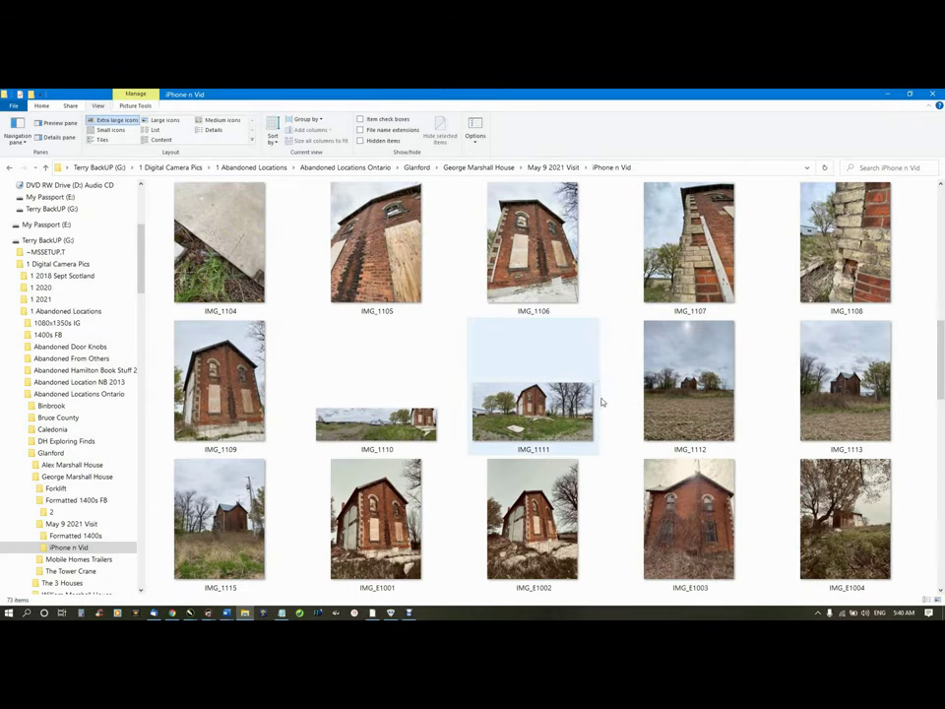
scroll(605, 421, down, 1)
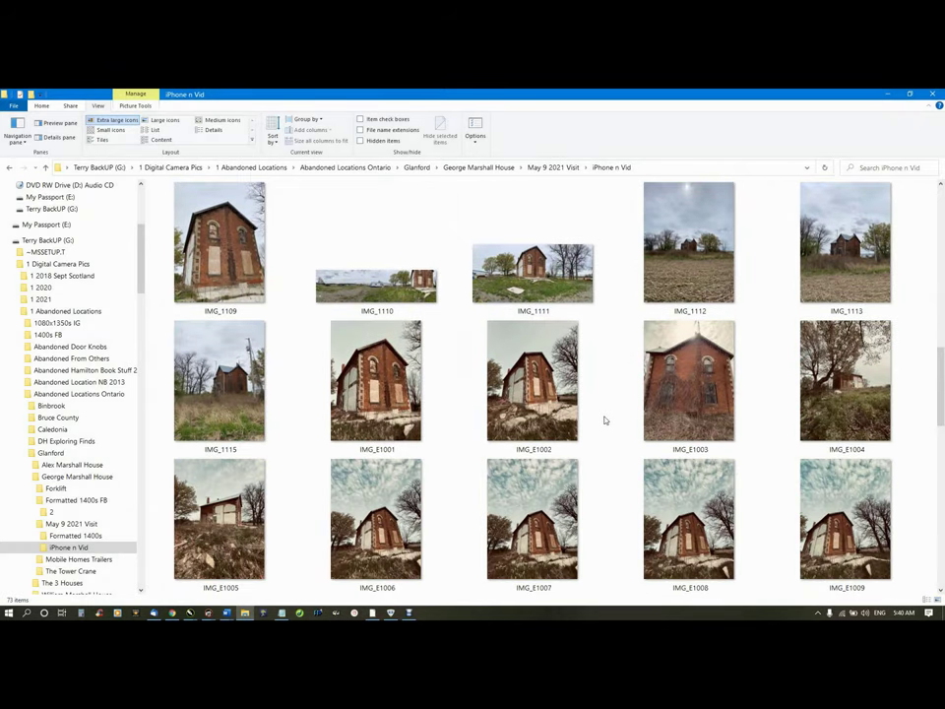
scroll(604, 421, down, 1)
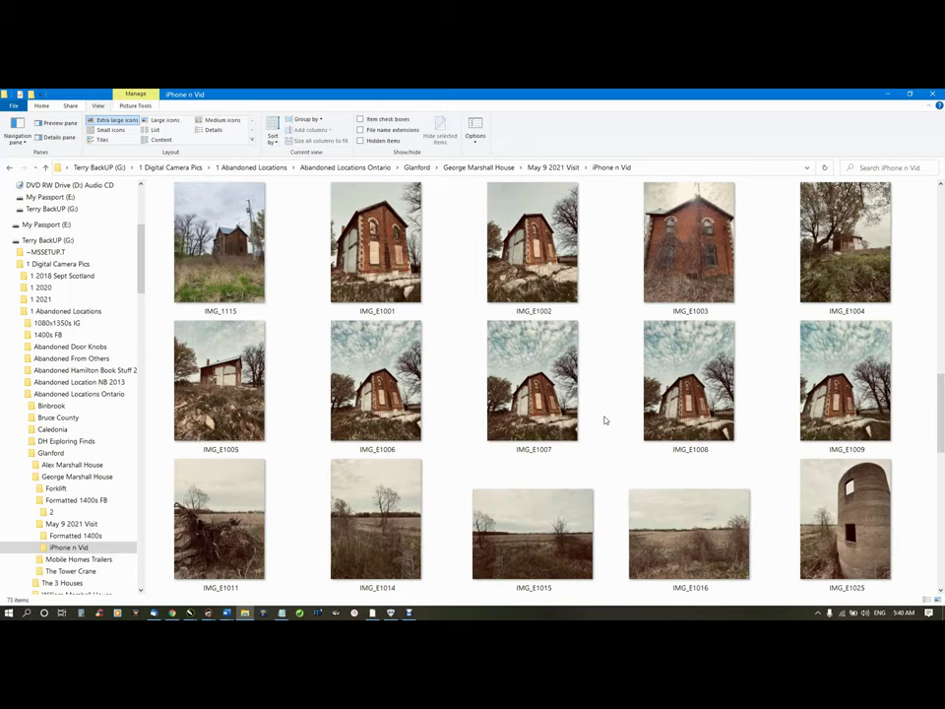
scroll(605, 421, down, 1)
scroll(604, 421, down, 1)
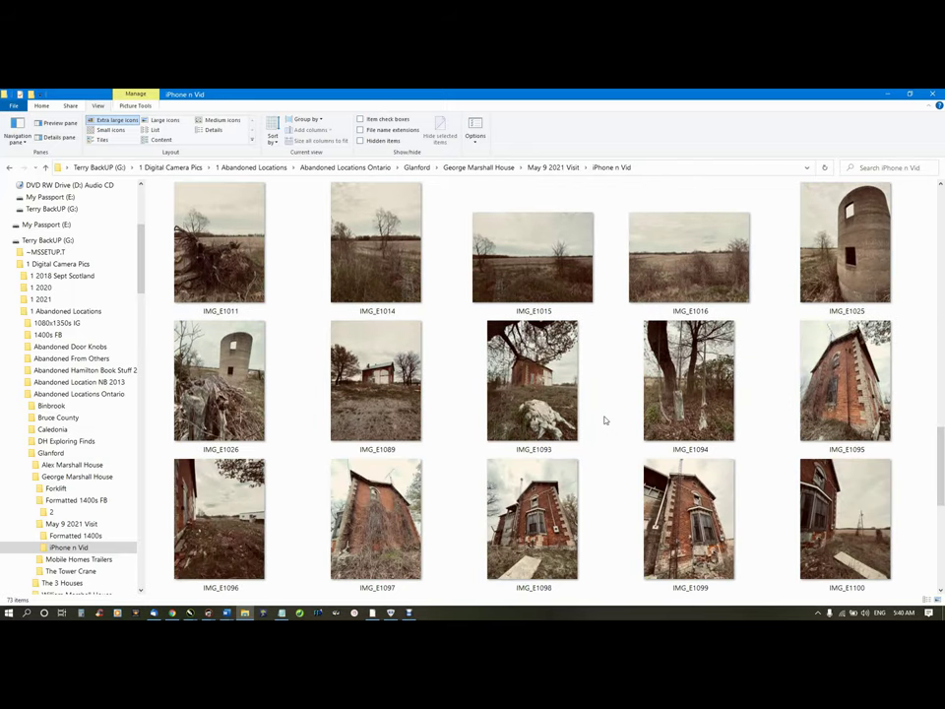
scroll(605, 421, down, 1)
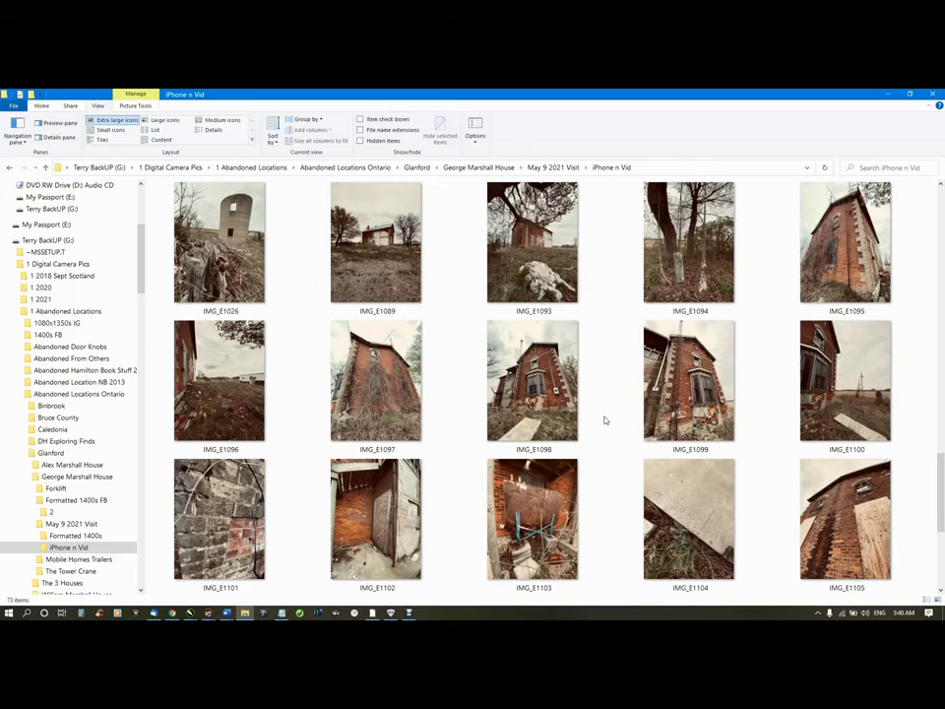
click(522, 373)
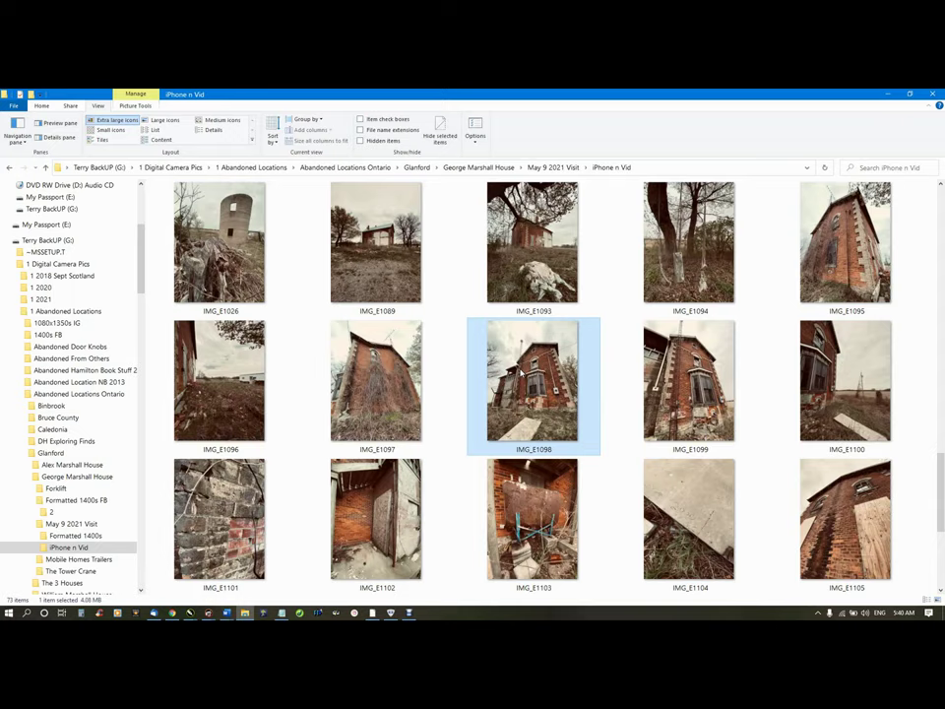
double_click(522, 372)
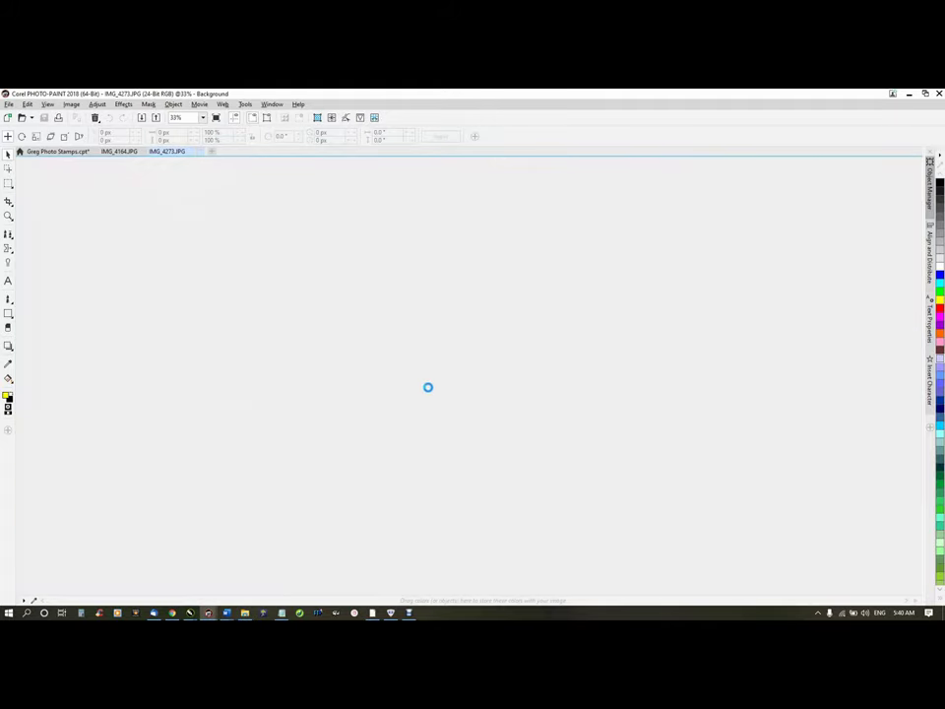
Resample the photo to a height of 1200 pixels, keeping the aspect ratio, and view it at 100%
click(317, 117)
double_click(443, 313)
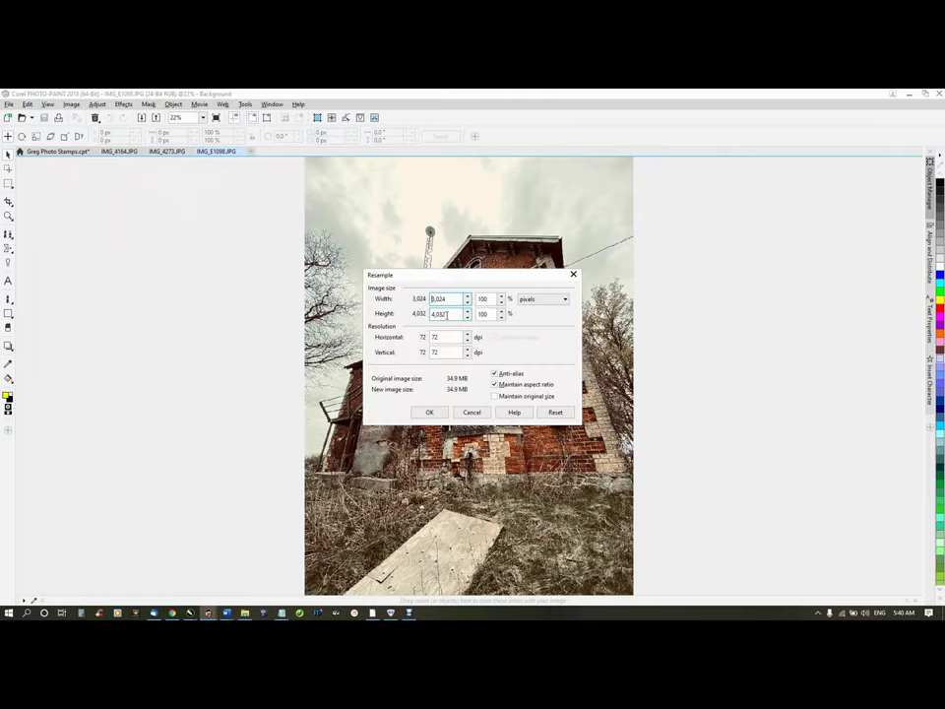
text(1200)
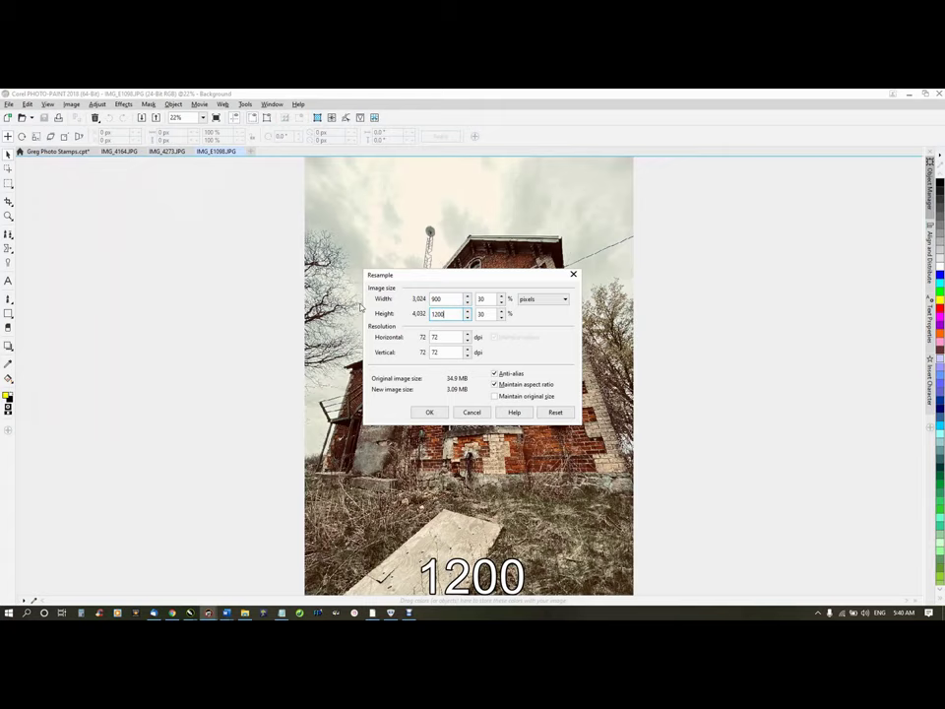
key(Return)
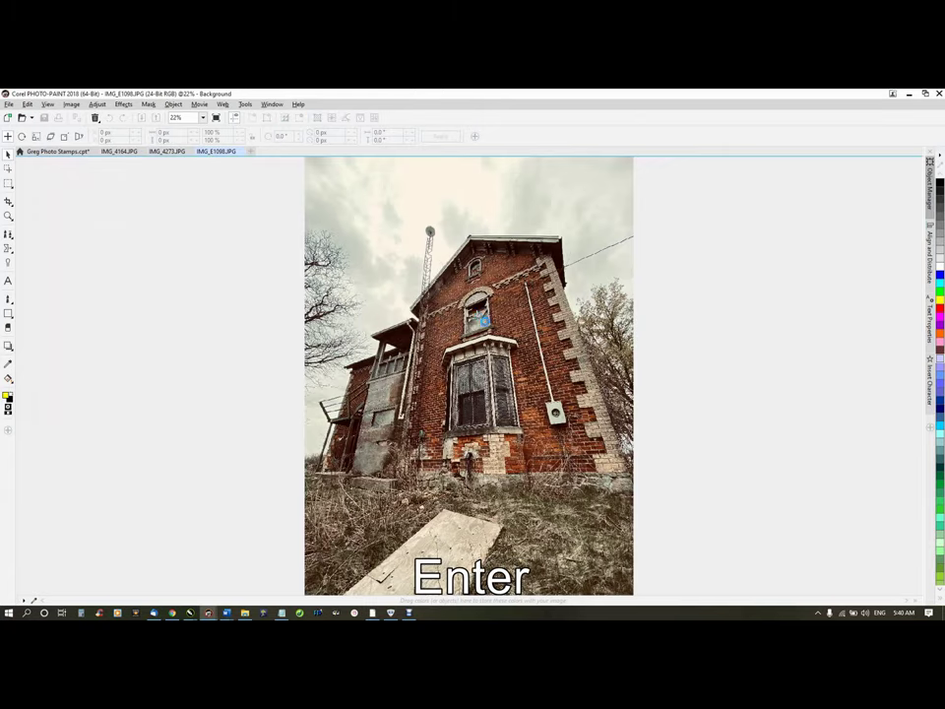
key(F4)
key(ctrl+1)
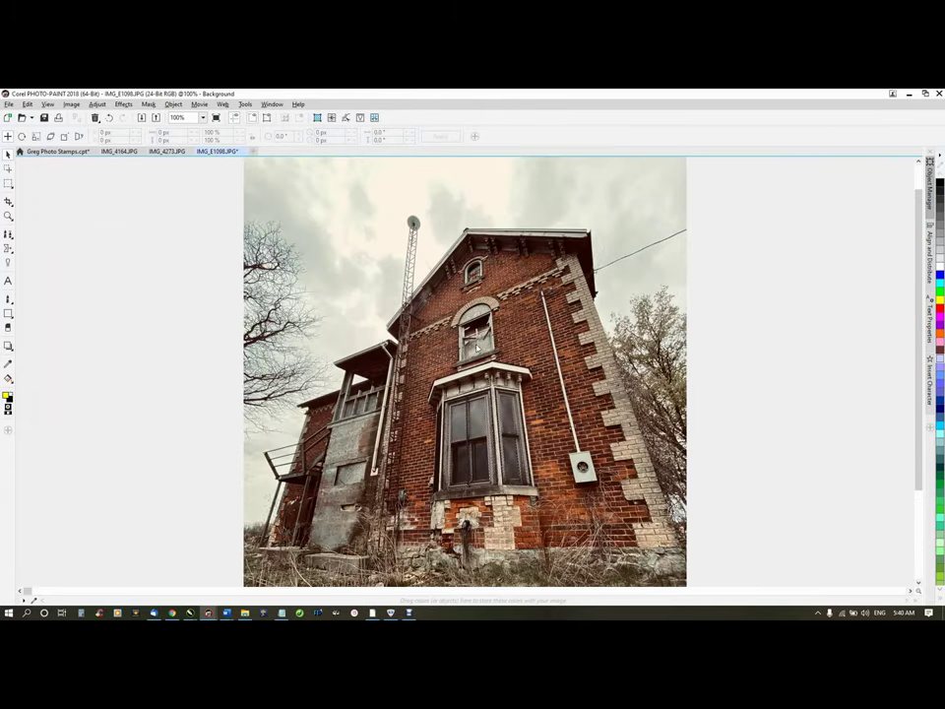
Adjust the photo's tones with brightness 11, contrast 54 and intensity -35
click(332, 117)
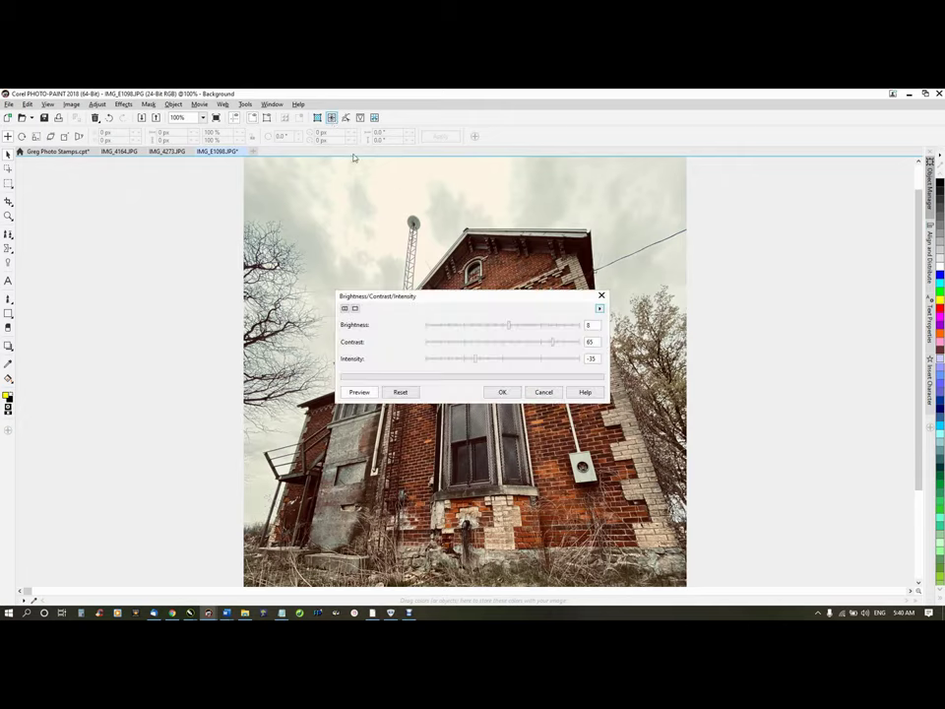
drag(462, 295, 759, 195)
drag(804, 226, 840, 239)
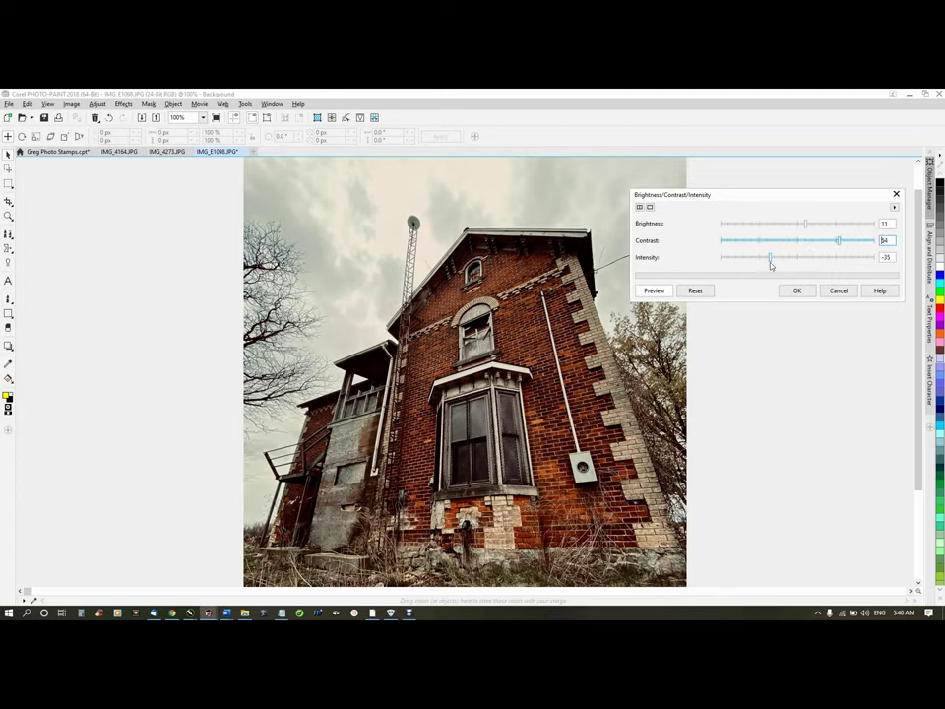
drag(771, 259, 771, 259)
click(796, 291)
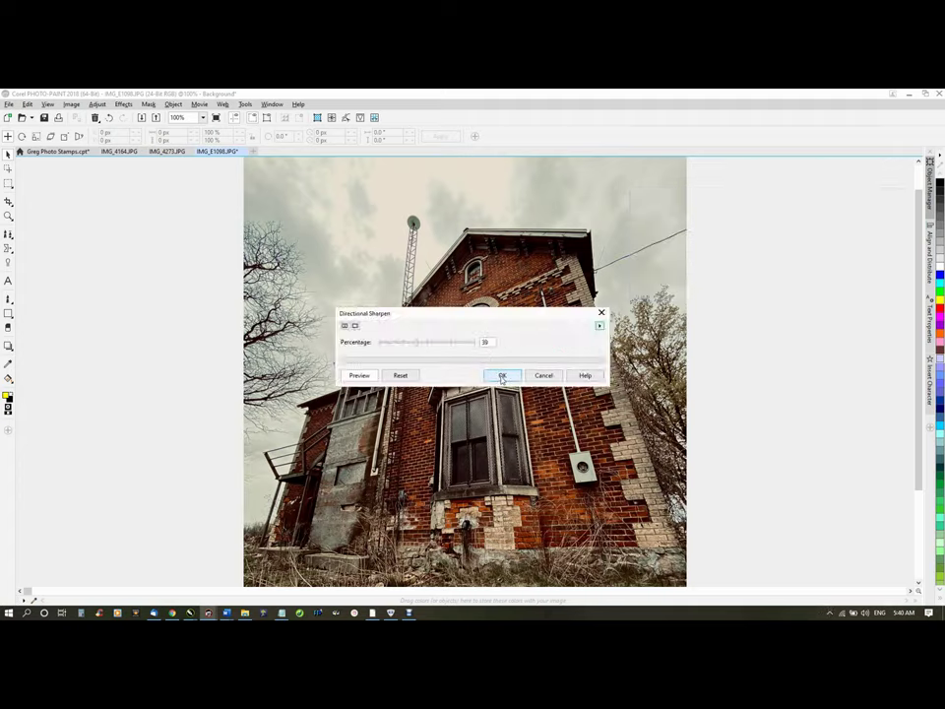
Apply Directional Sharpen at 39 percent and set the photo's vibrance to 15% and saturation to 8%
click(499, 376)
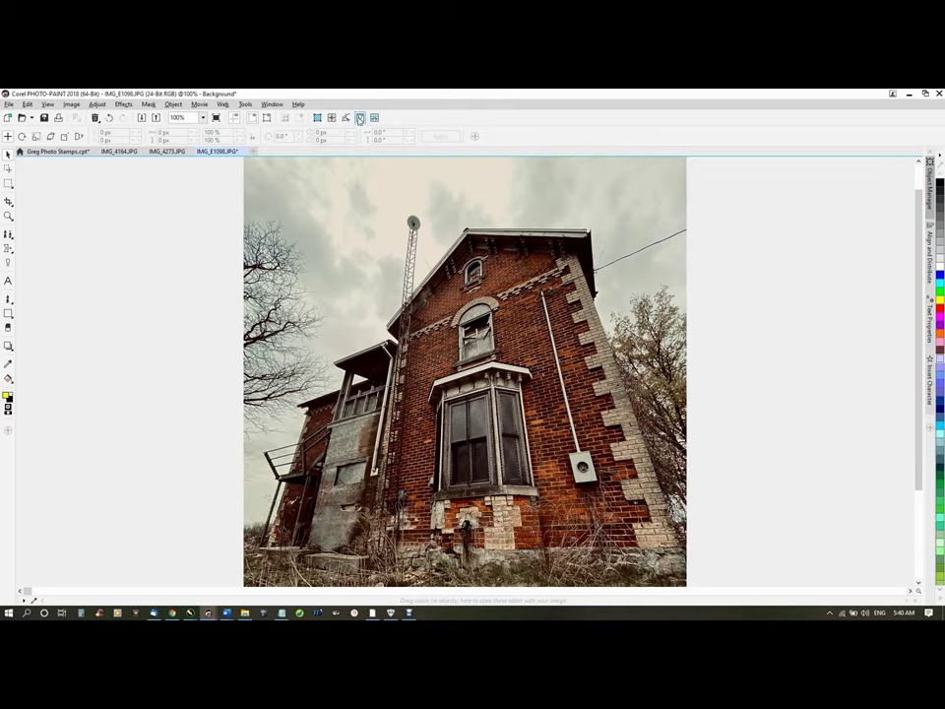
click(361, 118)
drag(492, 307, 667, 183)
drag(662, 228, 672, 213)
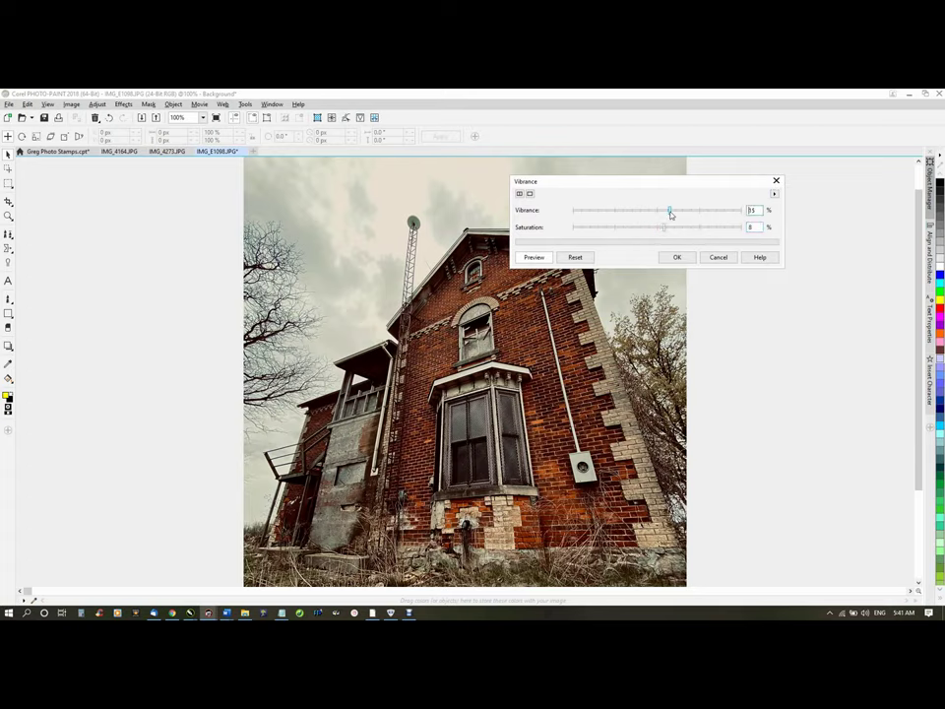
click(670, 257)
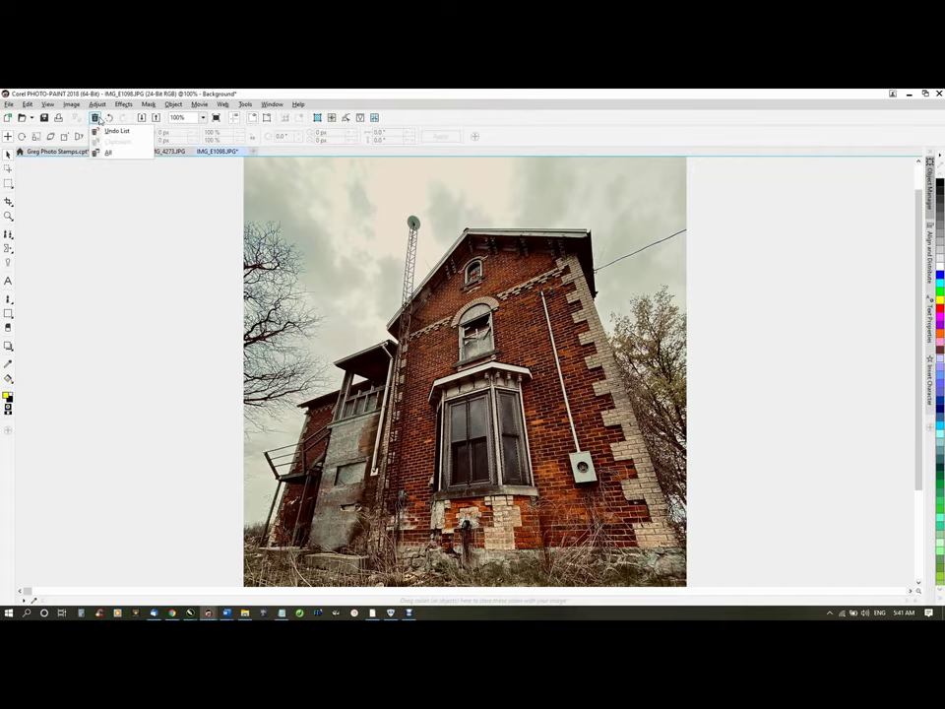
Copy the Gregorbex stamp with the thin cross from the photo stamps document and paste it into IMG_E1098
click(57, 153)
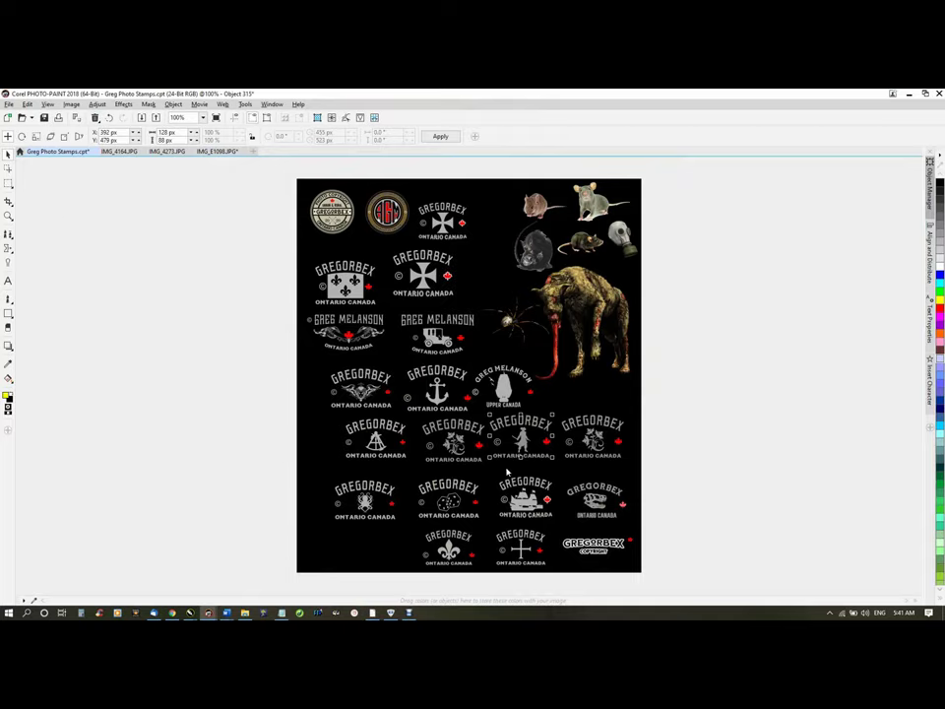
click(522, 546)
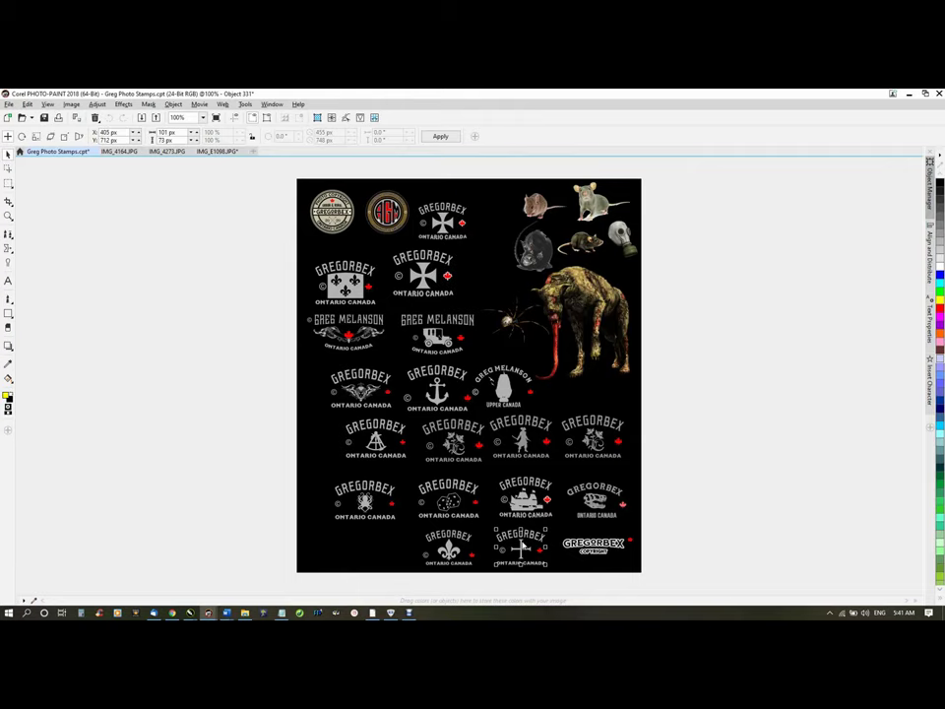
key(ctrl+c)
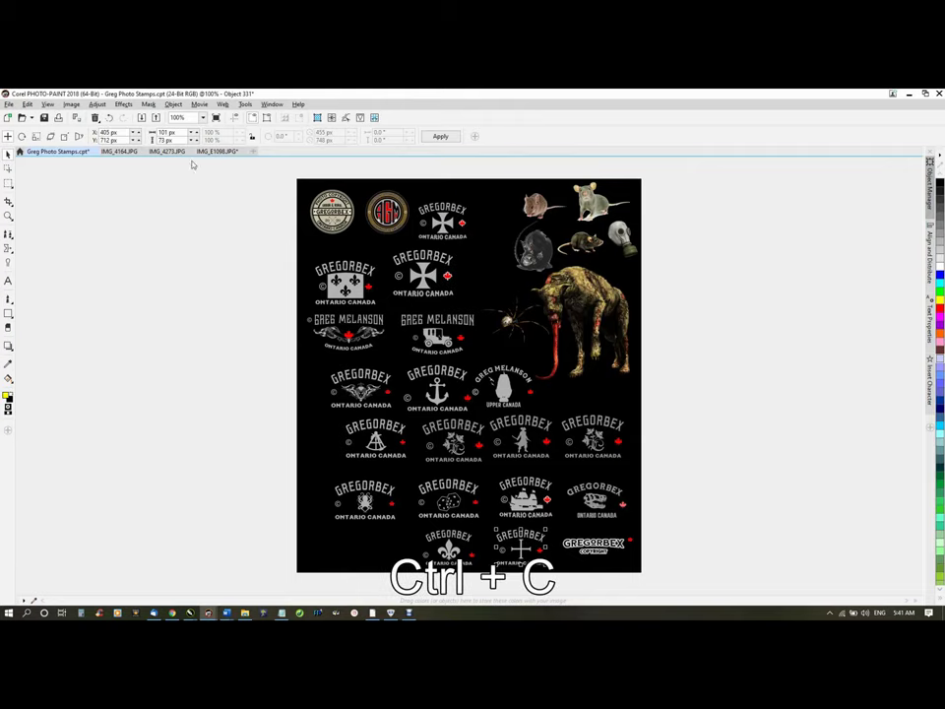
click(218, 152)
key(ctrl+v)
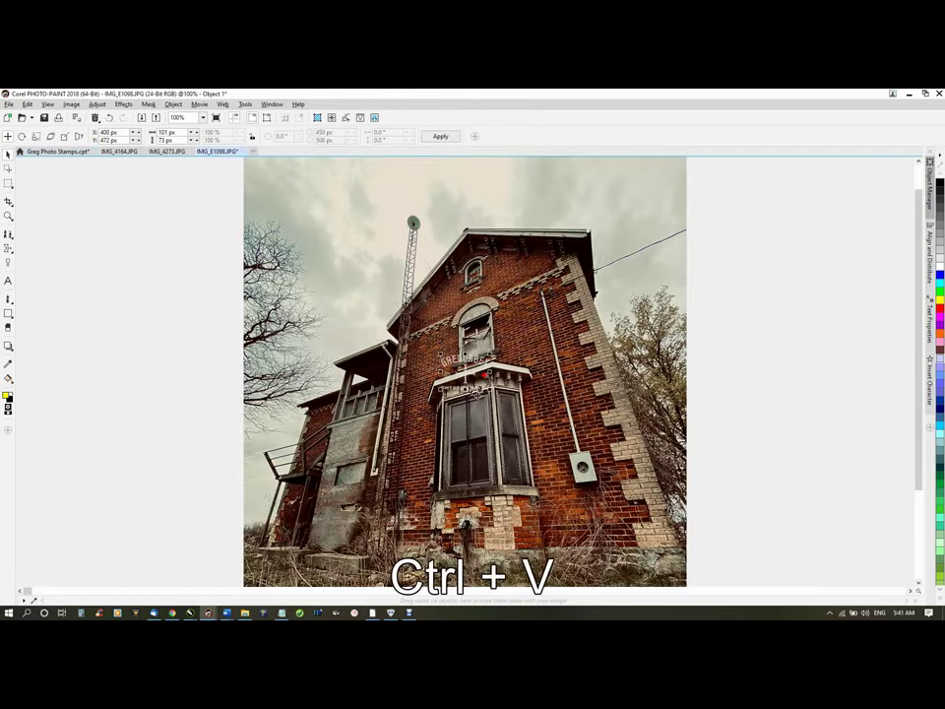
Try the pasted stamp in the sky at the photo's upper-left corner
drag(466, 373, 272, 179)
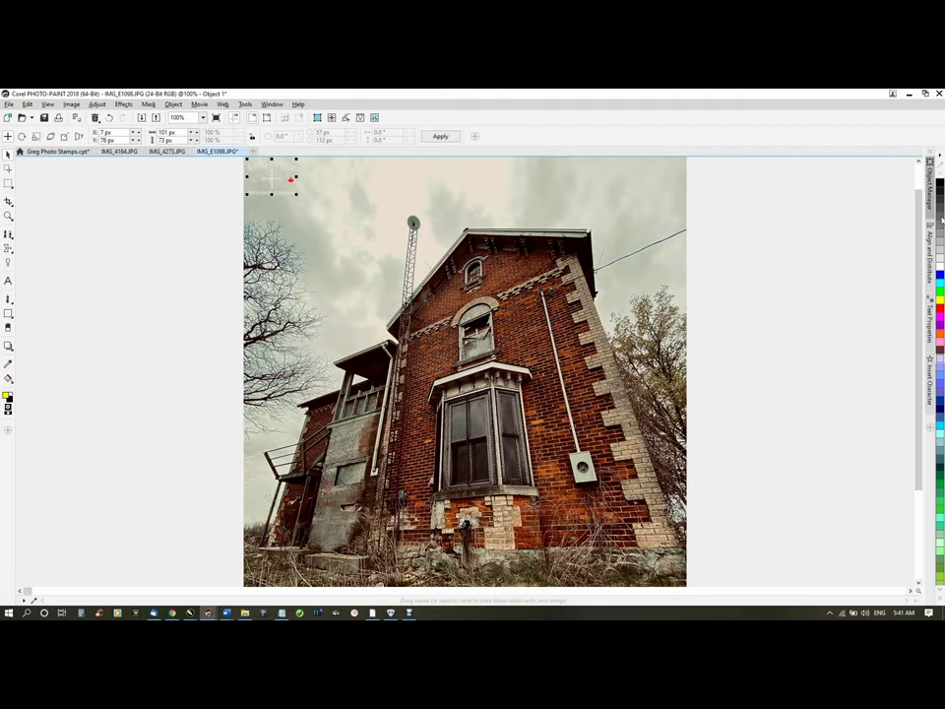
scroll(910, 169, up, 1)
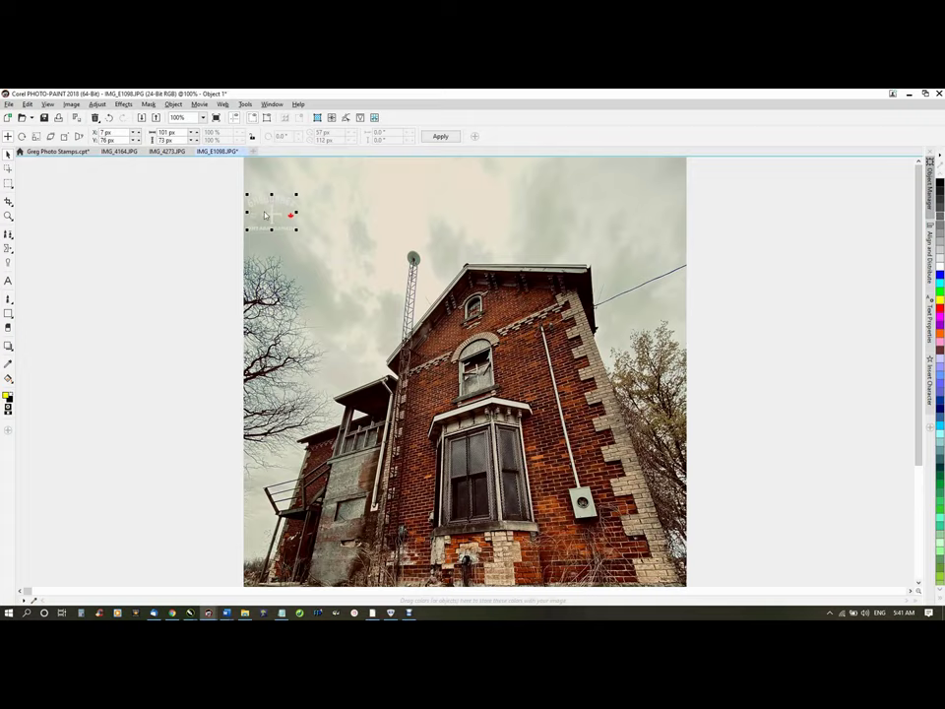
drag(279, 216, 274, 181)
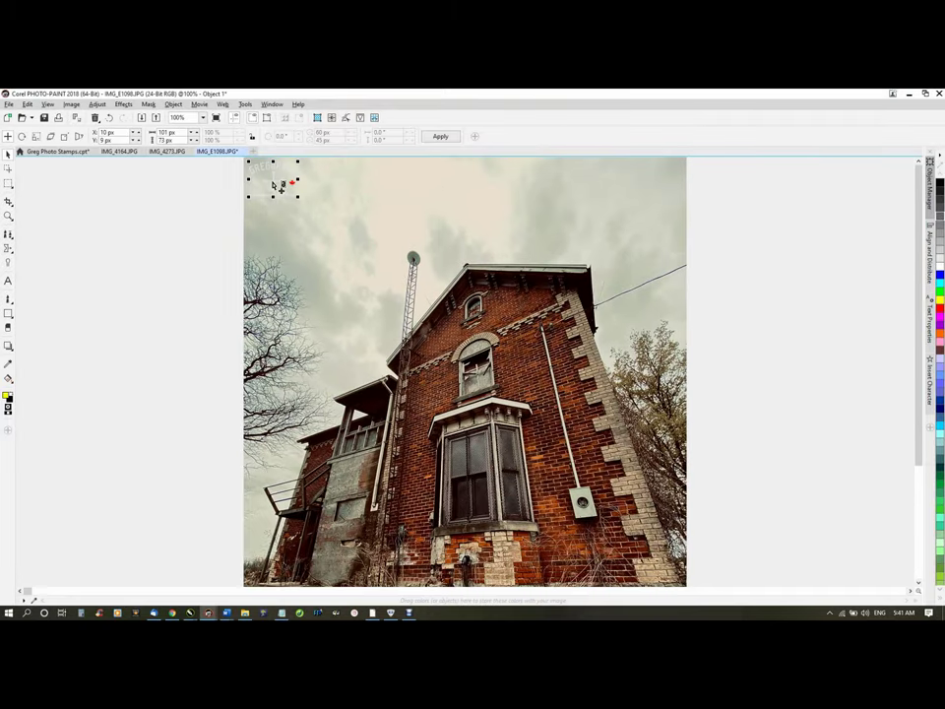
Place the stamp in the grass at the photo's lower-right corner
drag(281, 187, 622, 544)
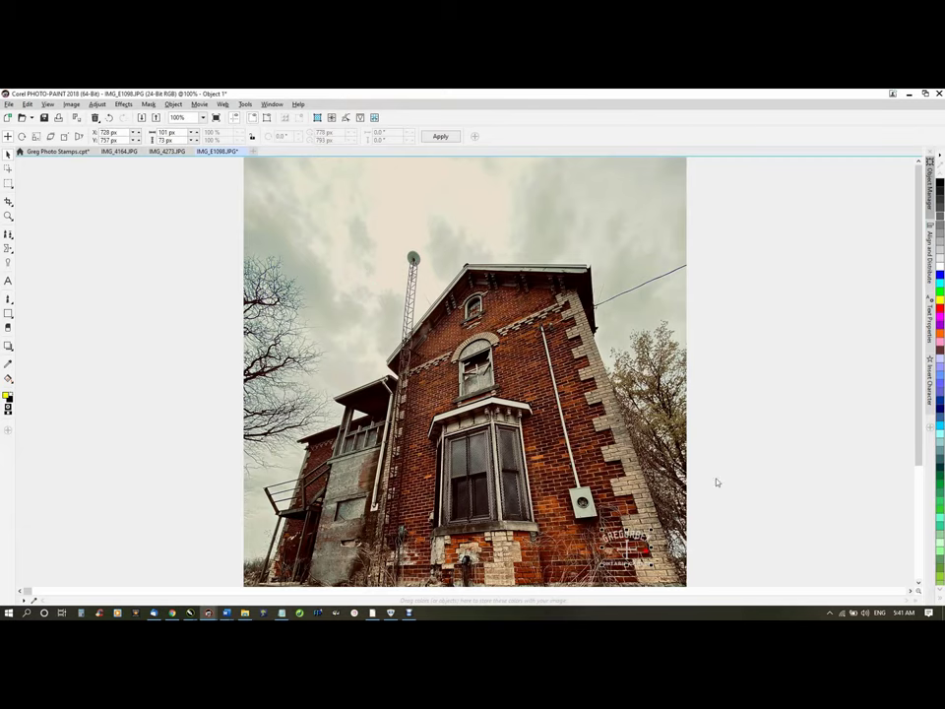
scroll(920, 410, down, 5)
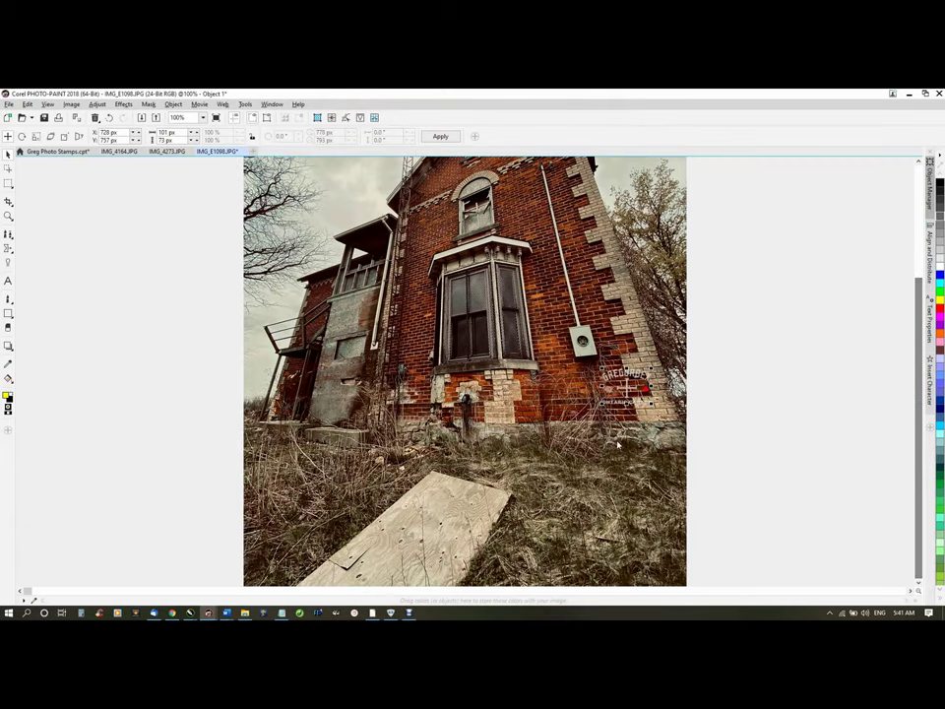
drag(624, 383, 654, 559)
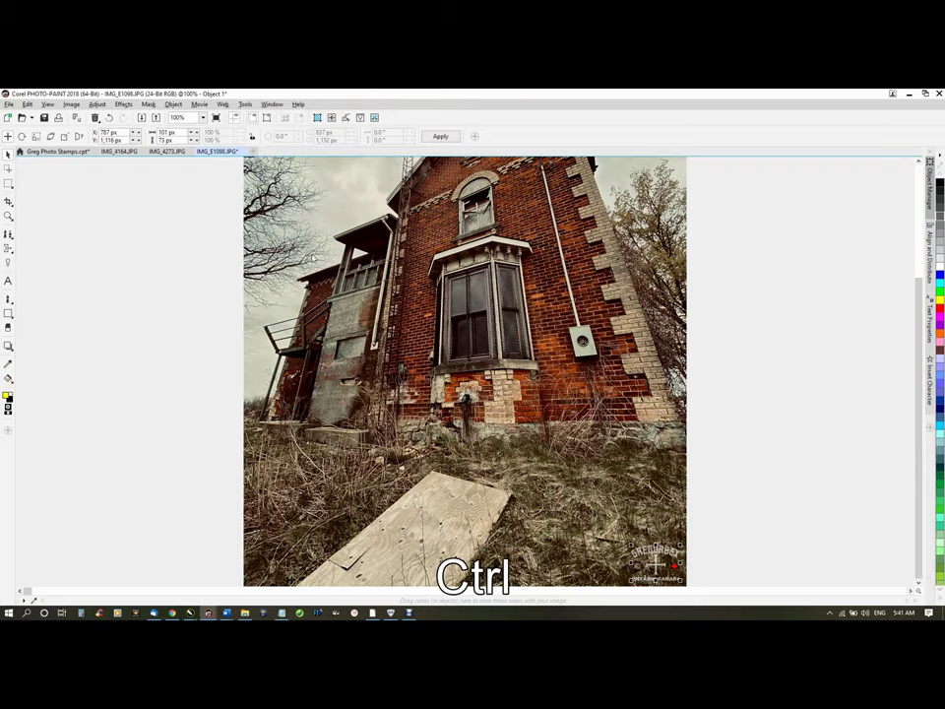
Begin exporting the photo and create a destination folder named 2 inside Formatted 1400s
key(ctrl+e)
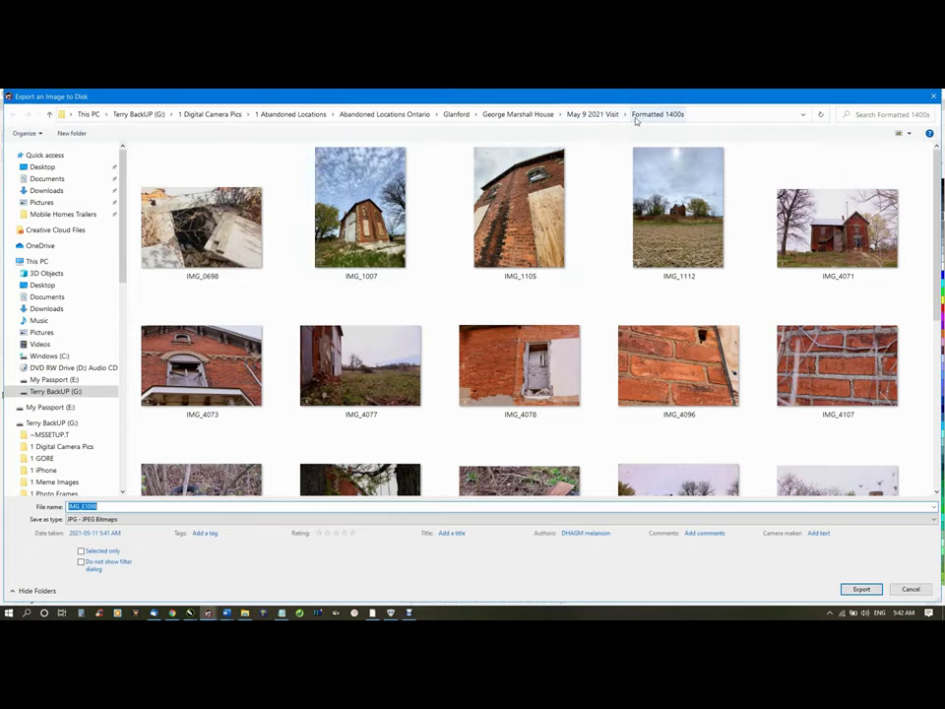
click(72, 134)
text(2)
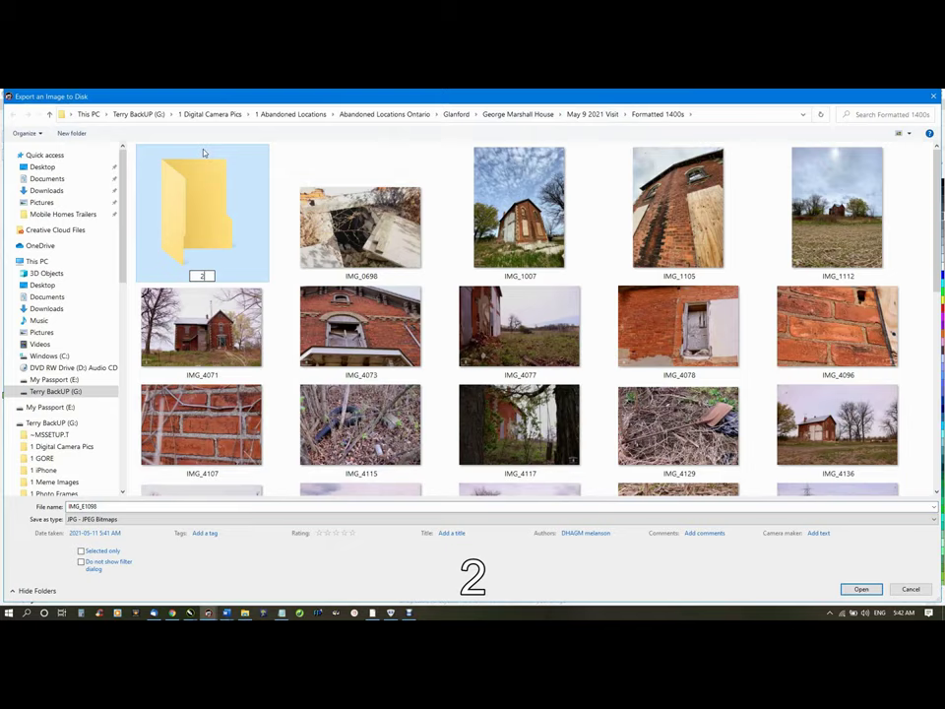
key(Return)
double_click(203, 153)
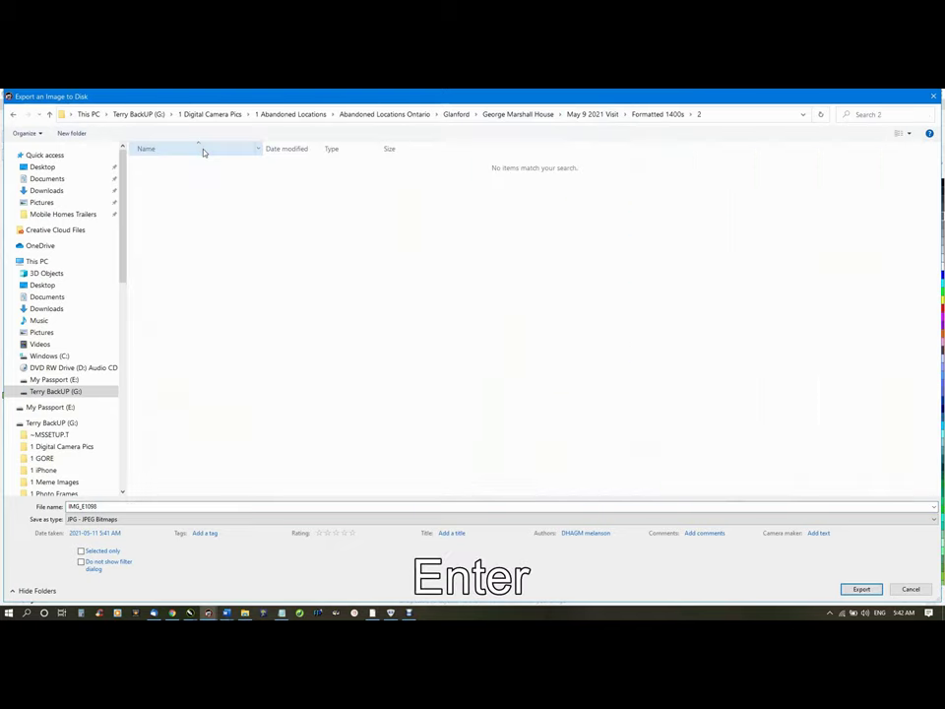
Export the photo as JPEG IMG_E1098 into folder 2 at 100% quality, then close the image
click(860, 589)
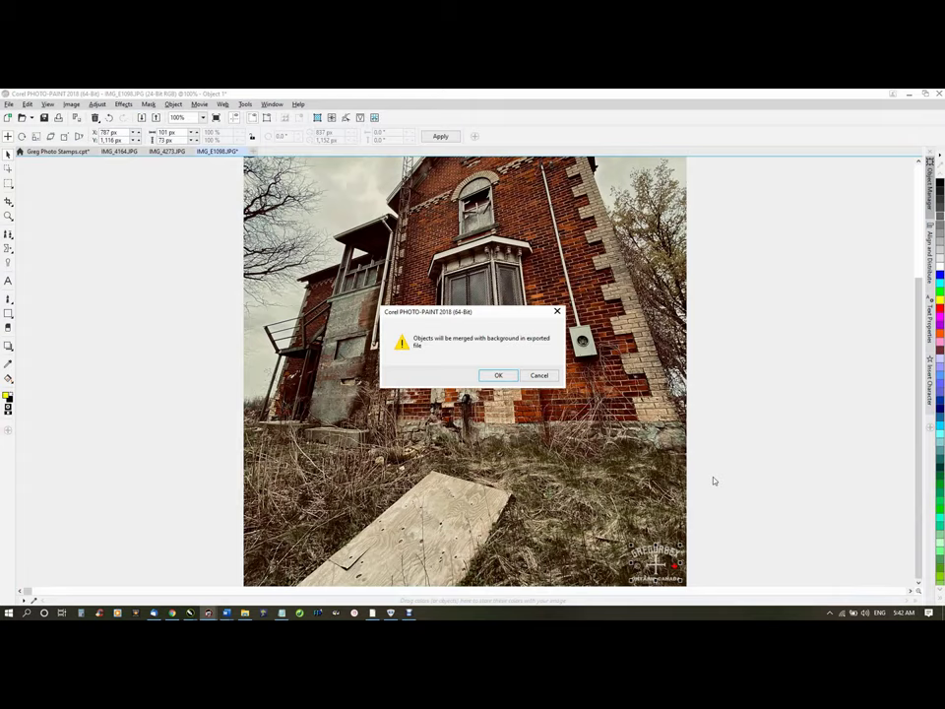
key(Return)
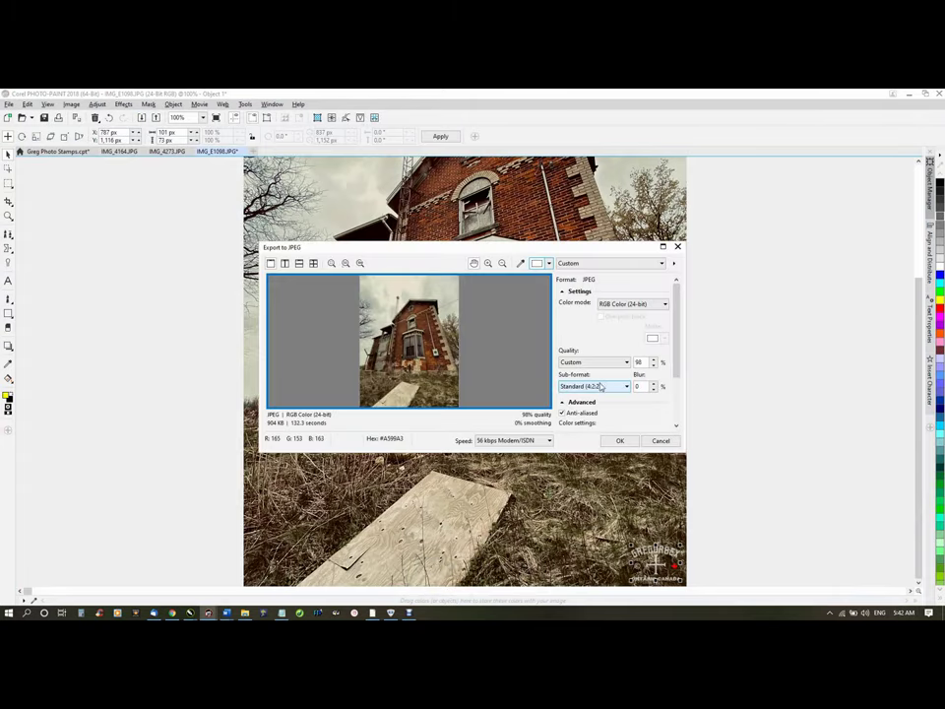
click(653, 361)
click(653, 361)
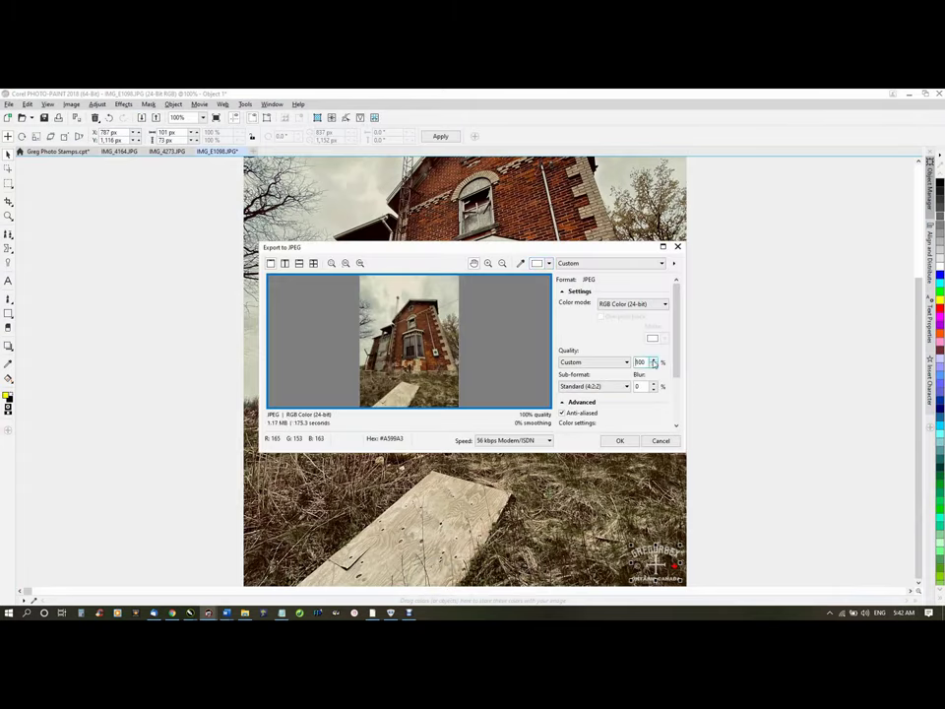
click(623, 441)
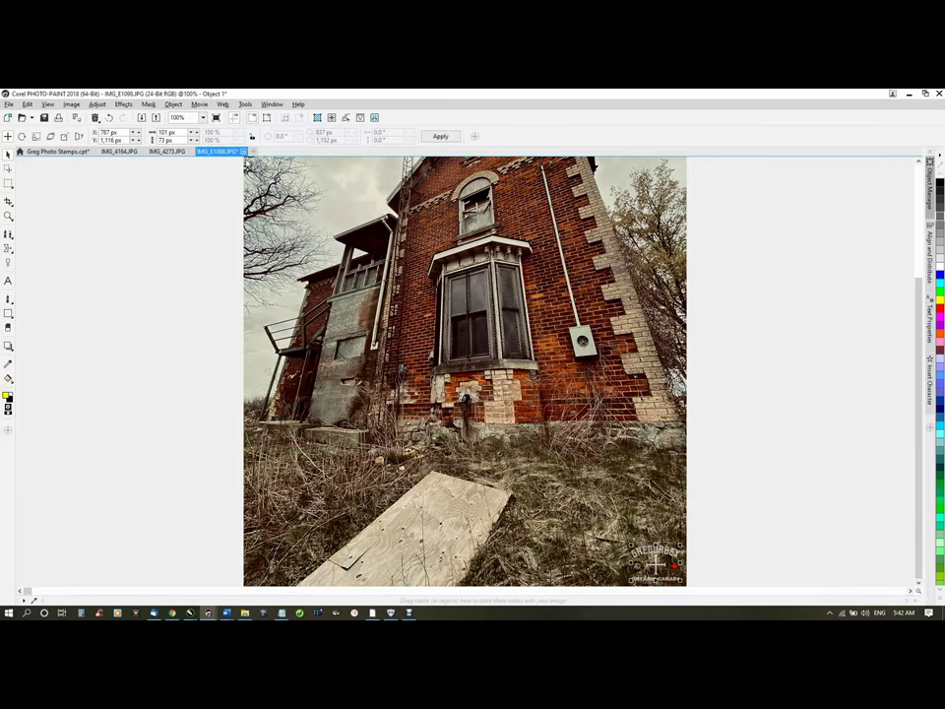
click(244, 152)
click(473, 375)
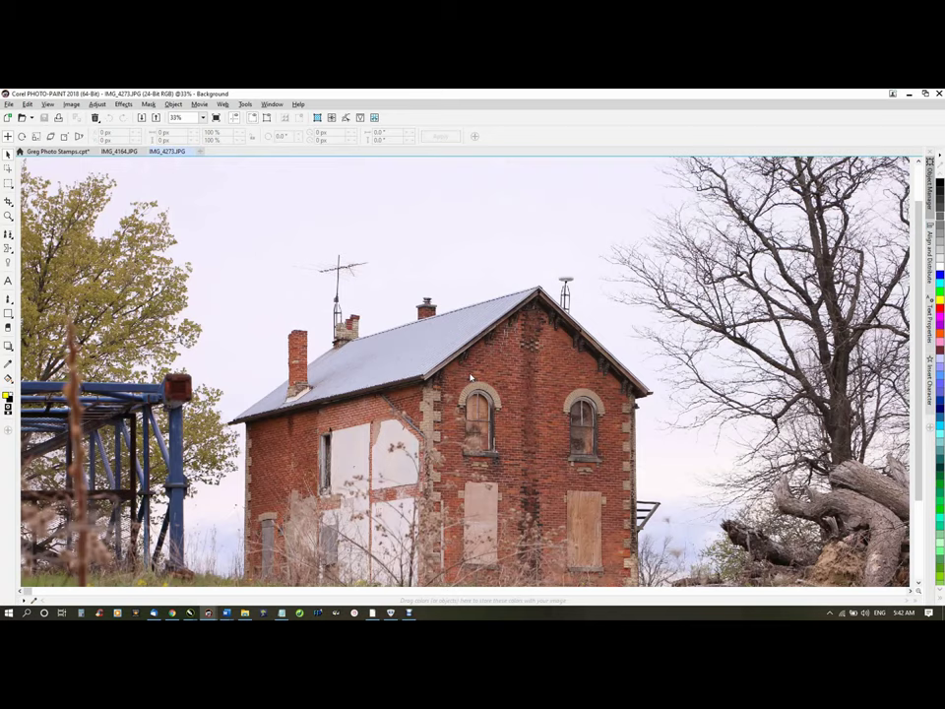
Resample photo IMG_4273 to a width of 1400 pixels, keeping its aspect ratio
scroll(471, 376, down, 1)
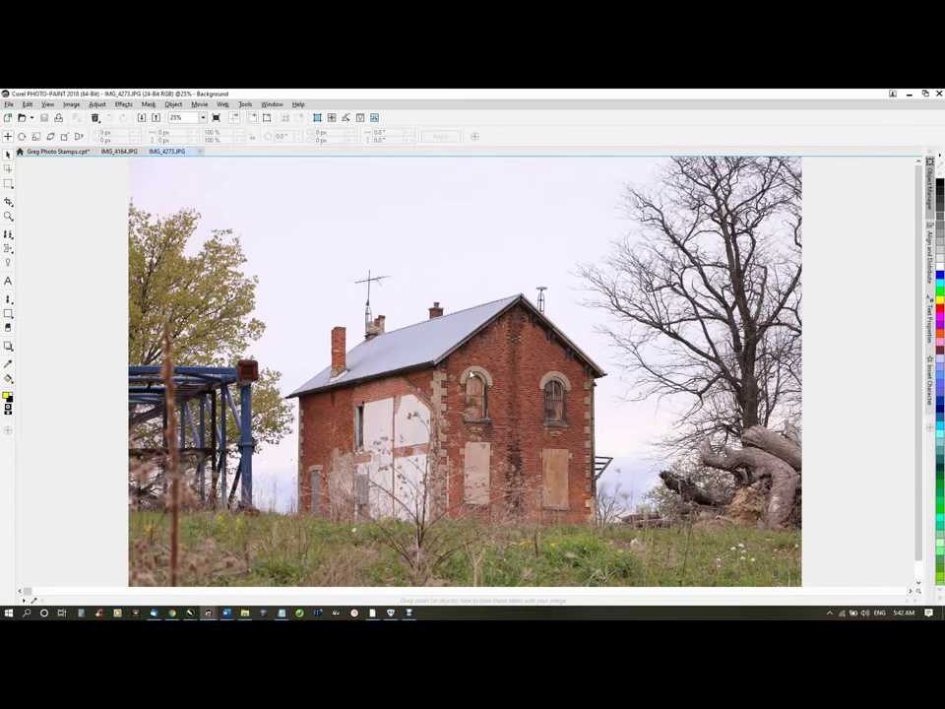
click(318, 119)
double_click(442, 299)
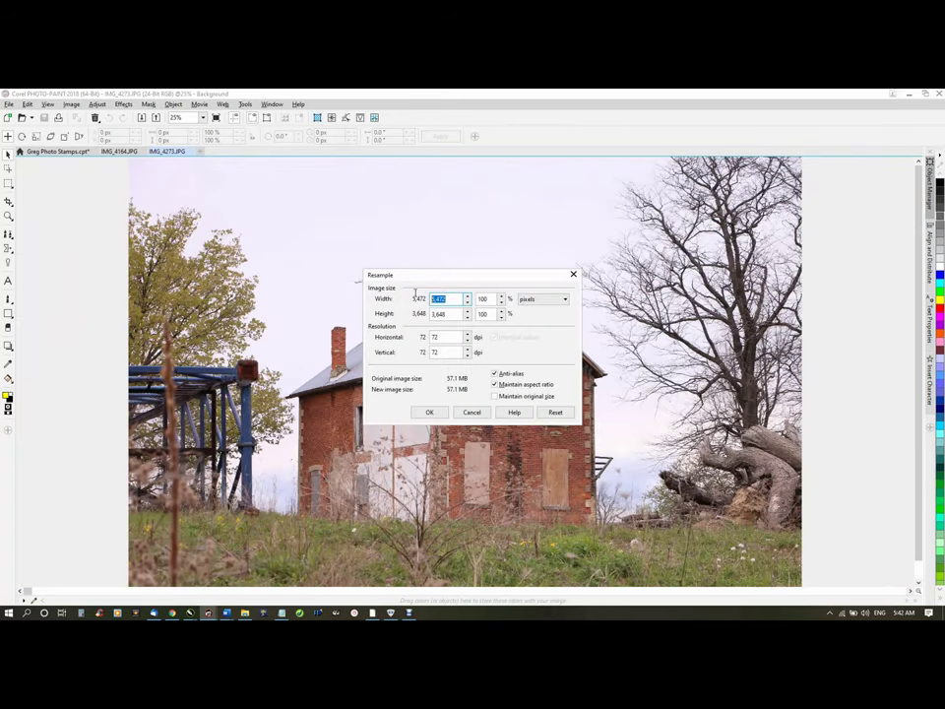
text(1400)
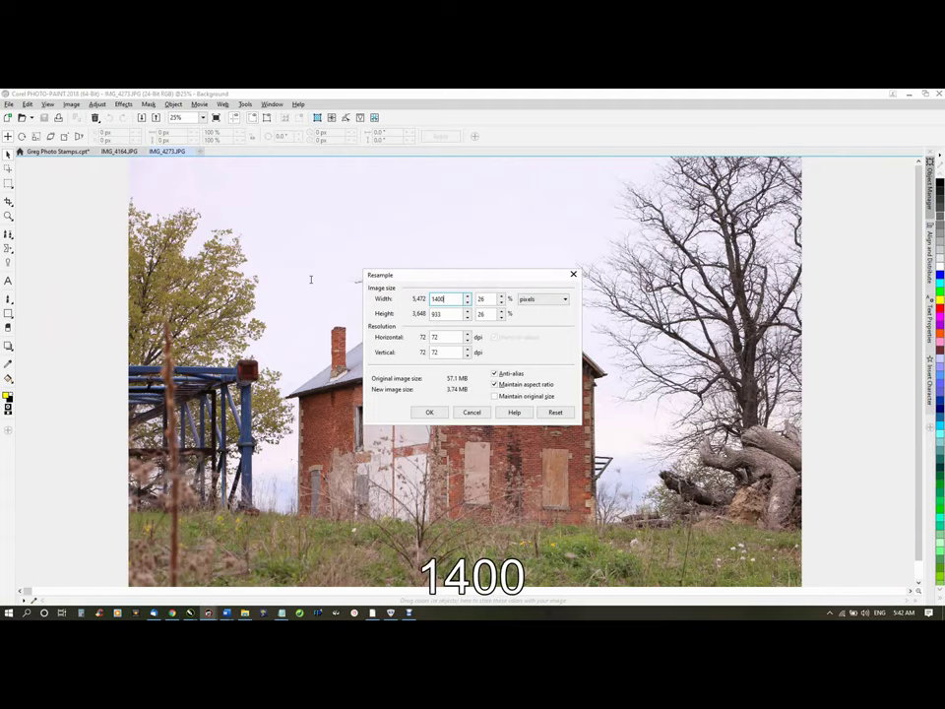
key(Return)
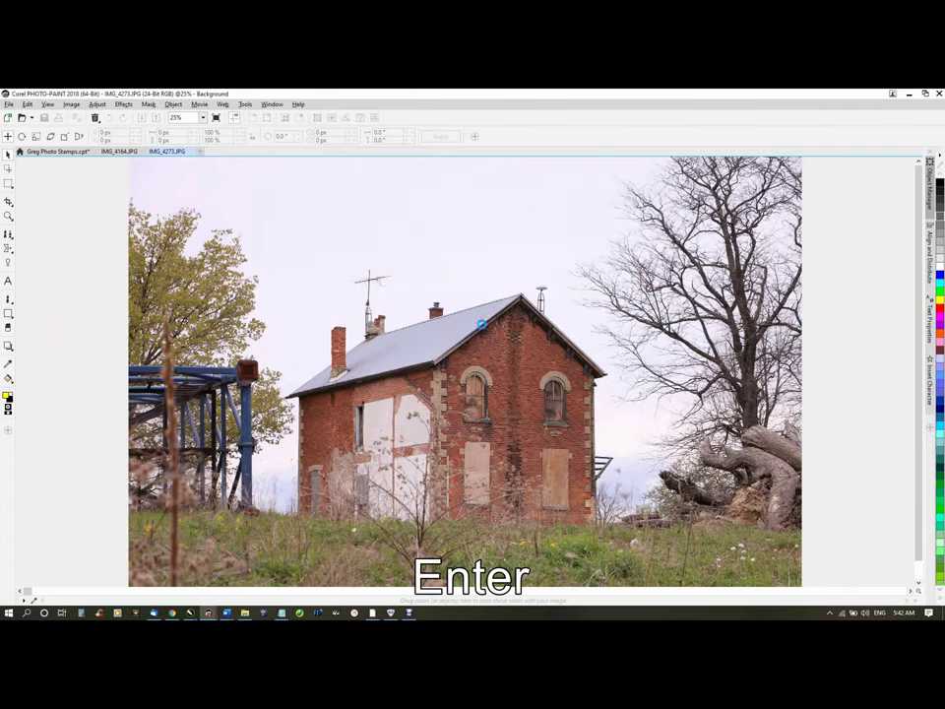
scroll(454, 371, up, 2)
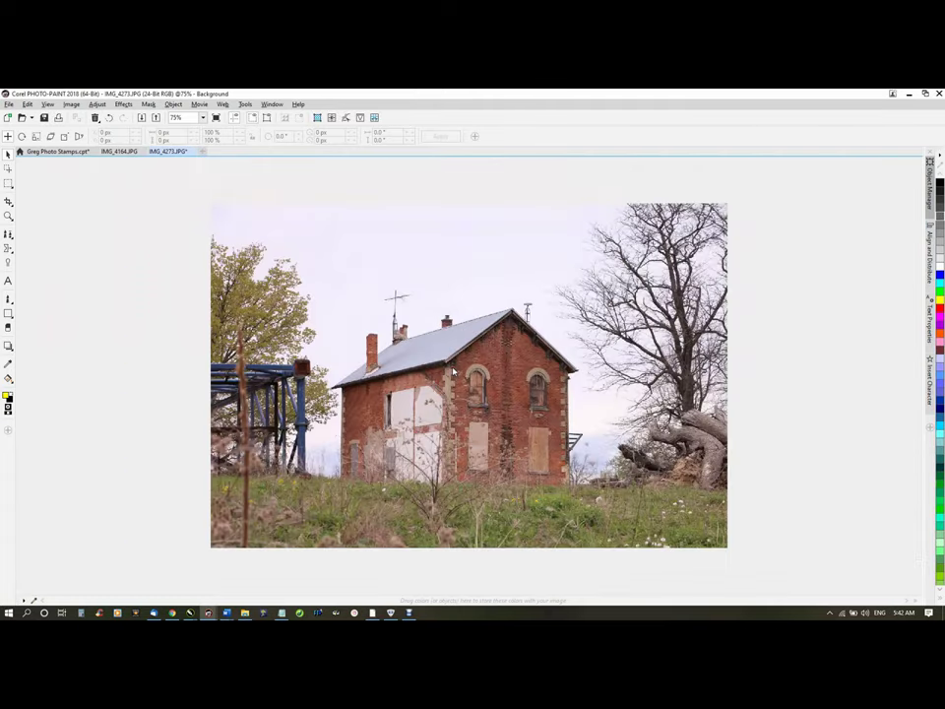
scroll(452, 372, up, 1)
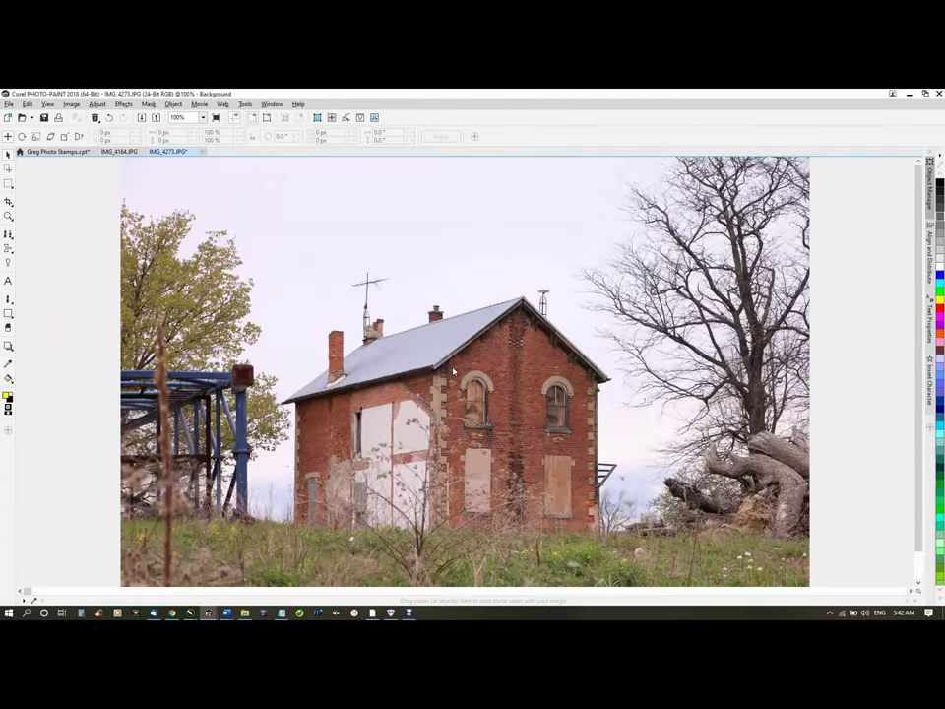
click(316, 117)
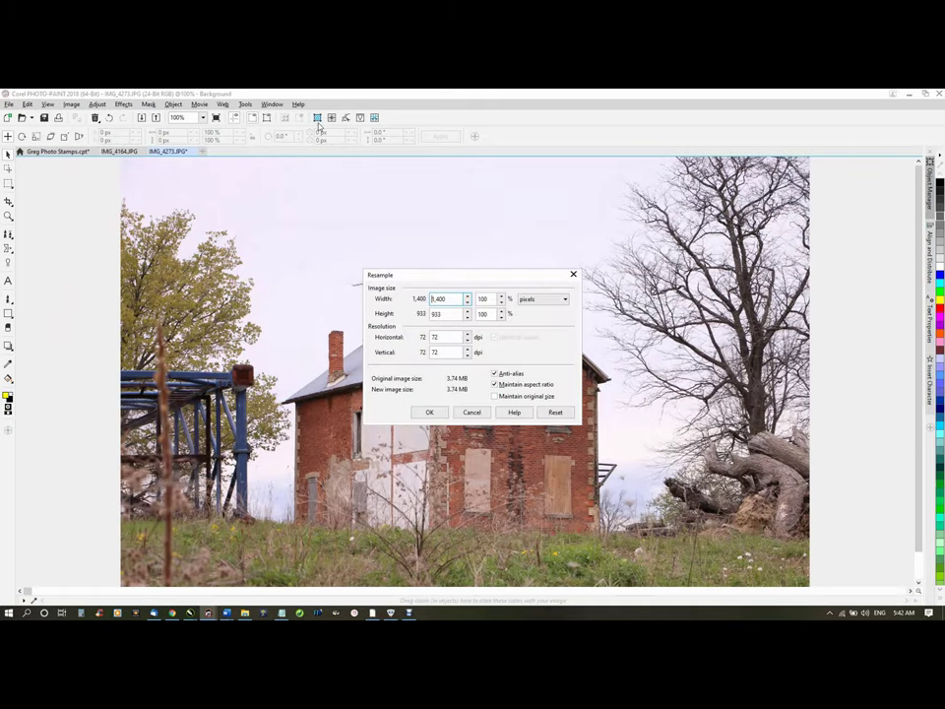
click(472, 412)
Adjust the photo's tones with brightness 8, contrast 54 and intensity about -38
key(ctrl+b)
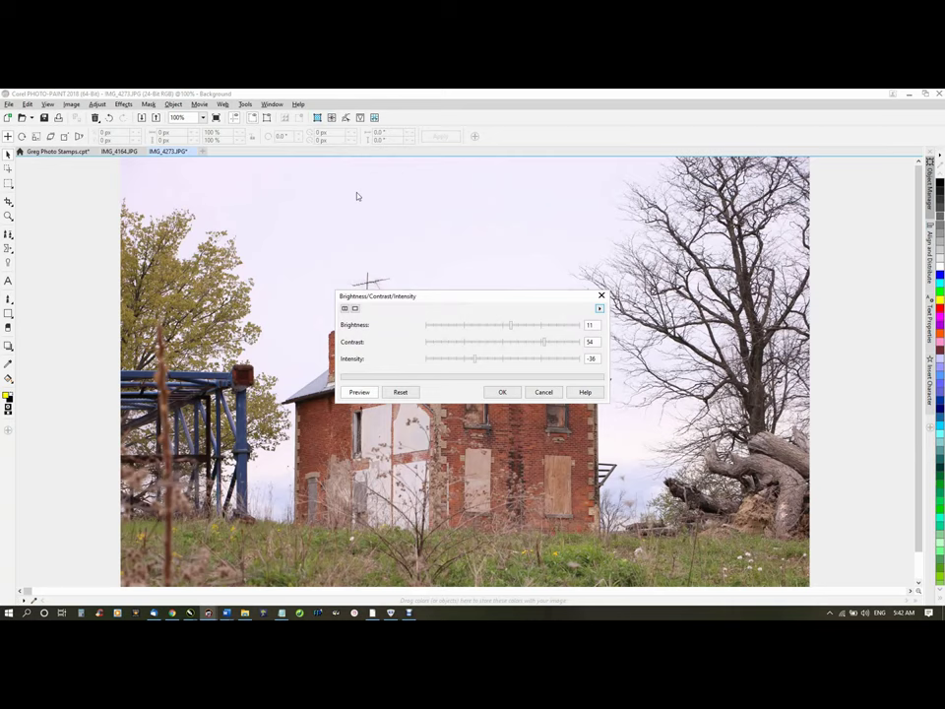
drag(454, 301, 571, 182)
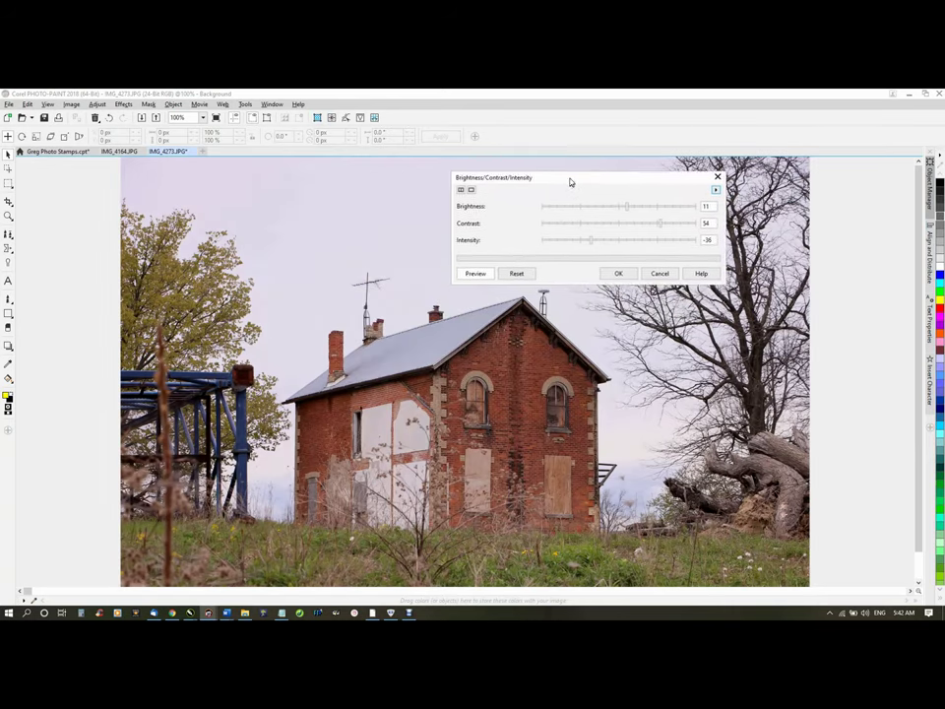
drag(626, 205, 626, 207)
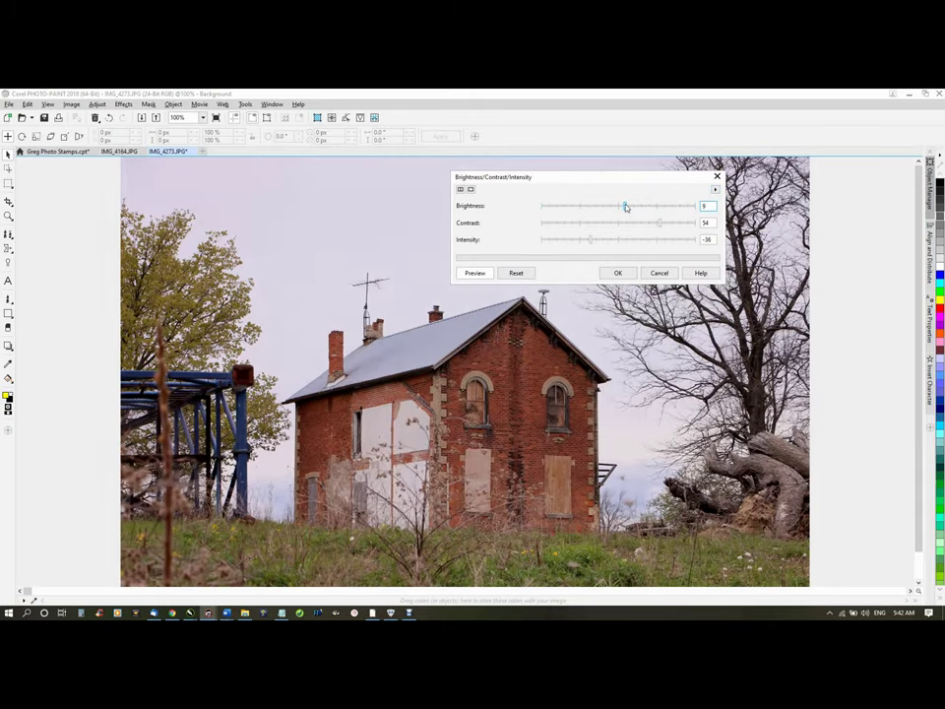
drag(627, 207, 623, 207)
click(591, 241)
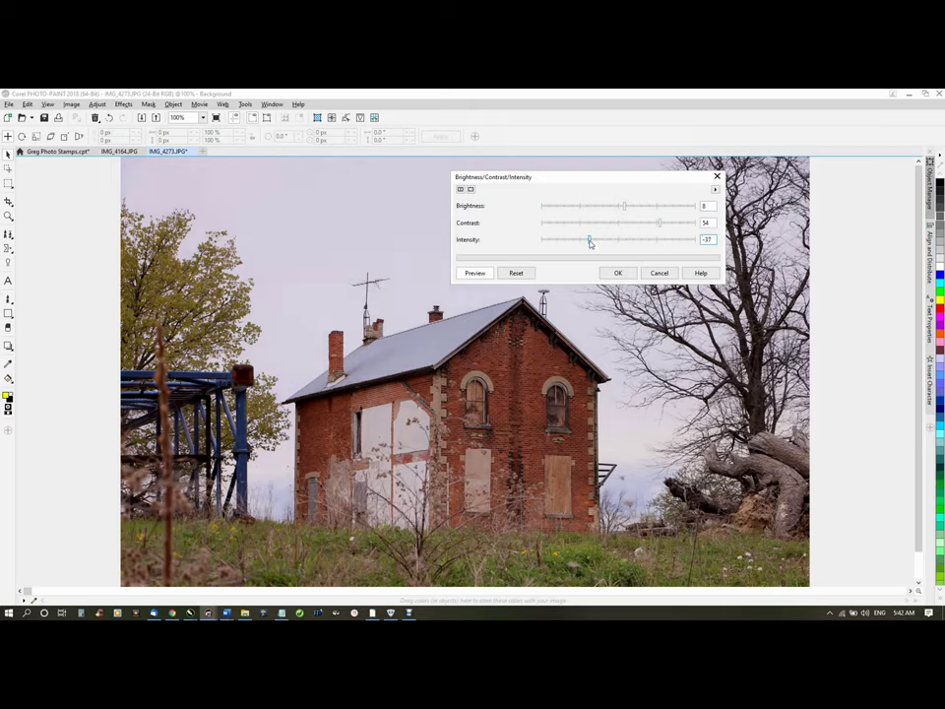
click(618, 273)
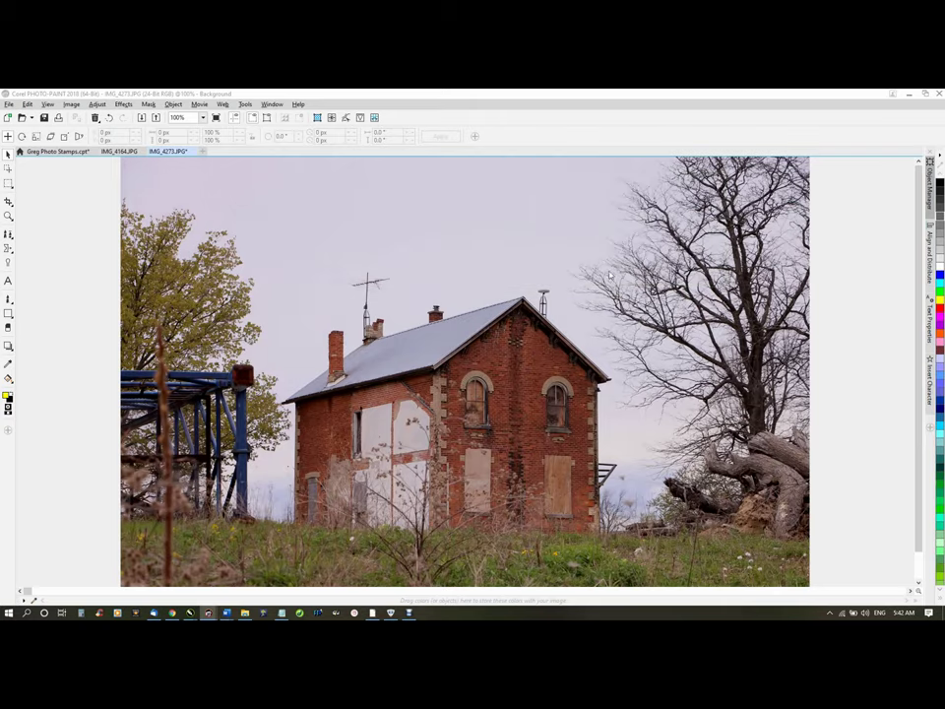
Apply Directional Sharpen at 39% and Vibrance with 15% vibrance and 8% saturation to the photo
click(345, 118)
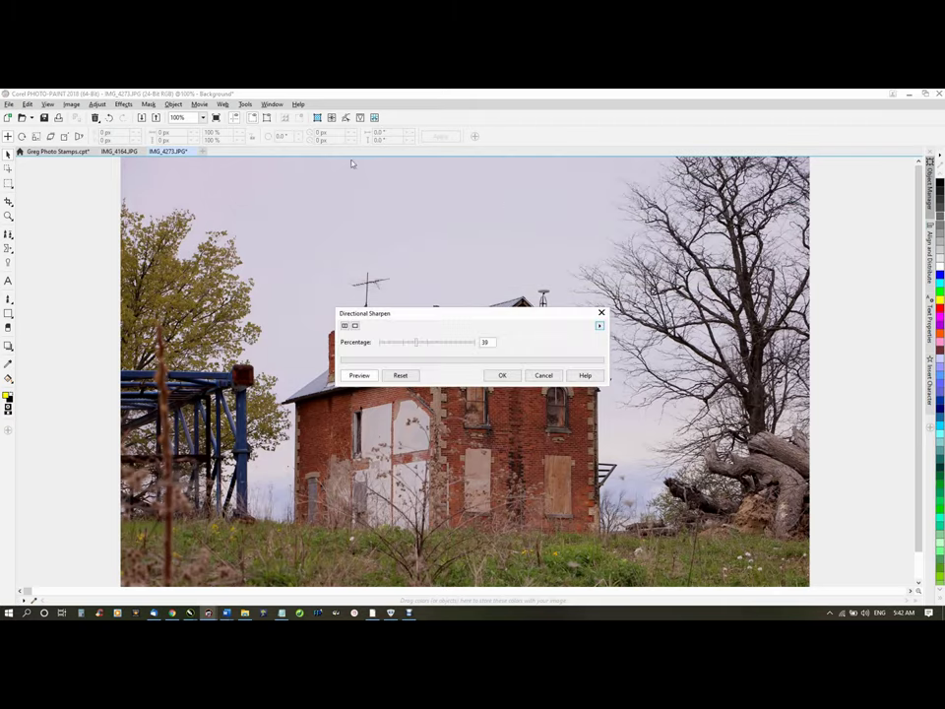
click(503, 376)
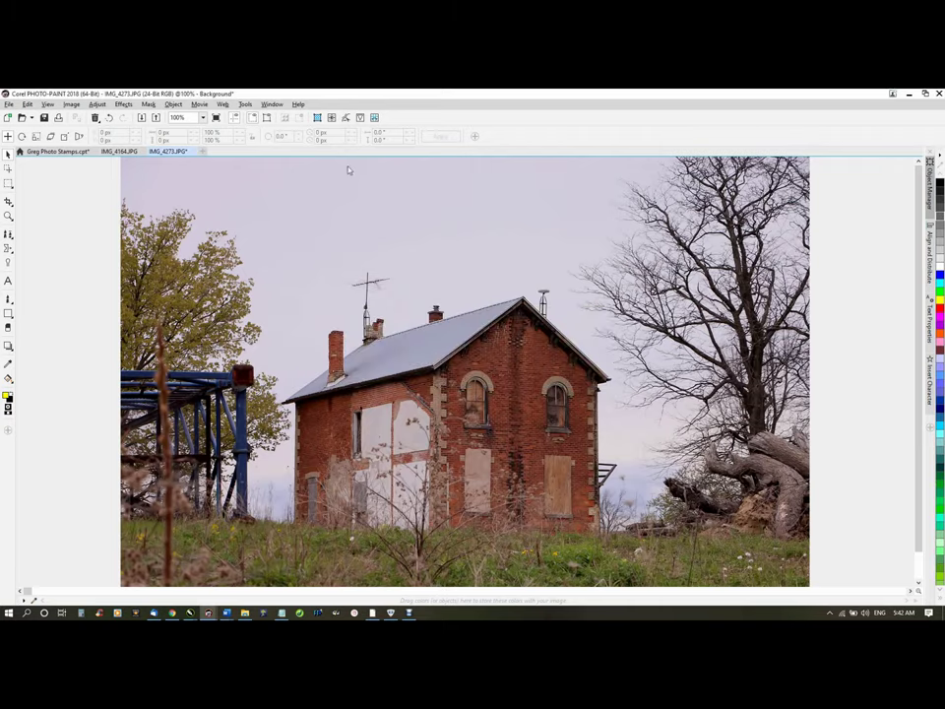
click(360, 118)
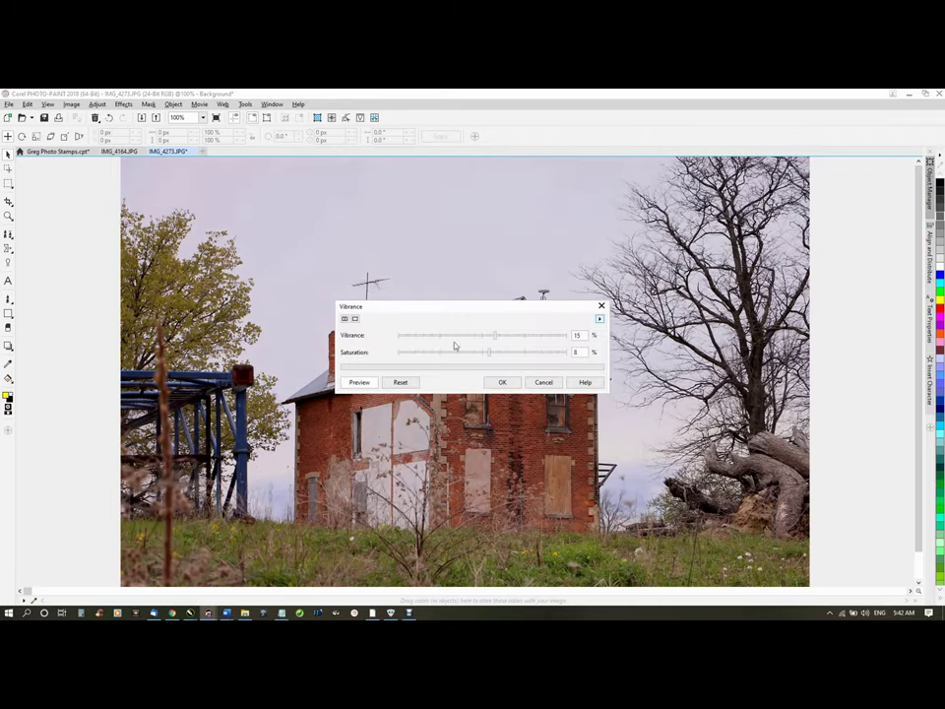
drag(472, 316, 642, 173)
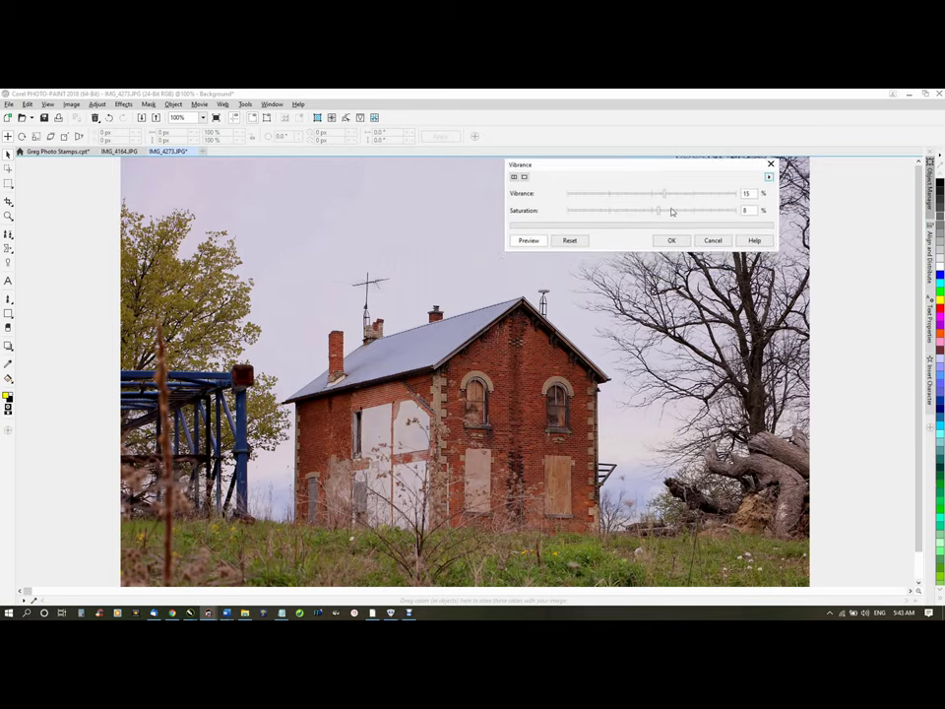
click(669, 242)
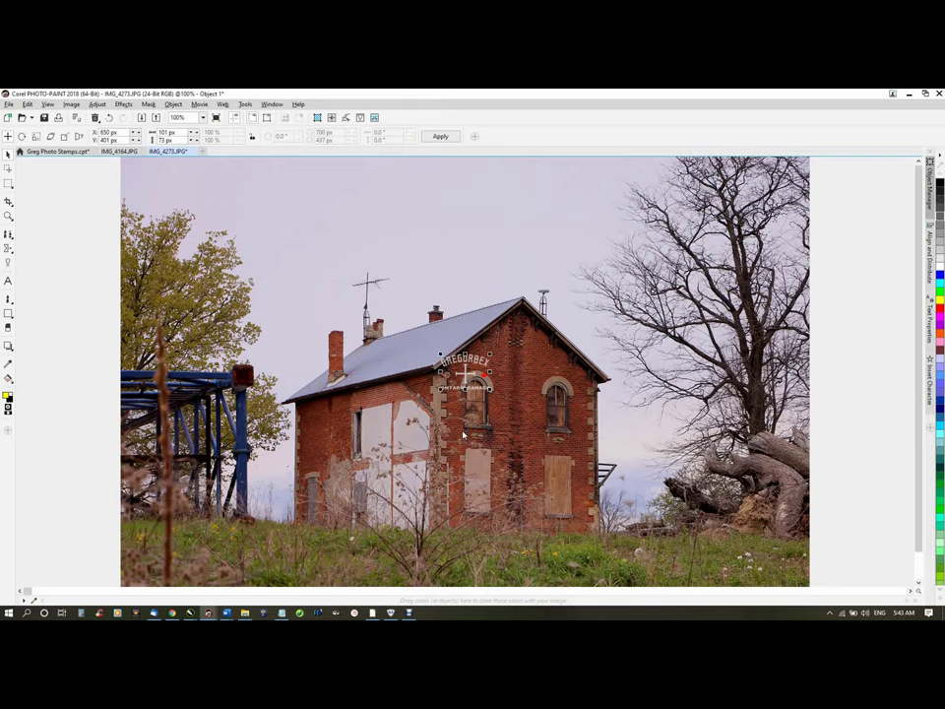
Place the stamp in the sky at the photo's upper-left corner and begin exporting, viewing folder 2 as extra large icons
drag(465, 374, 150, 180)
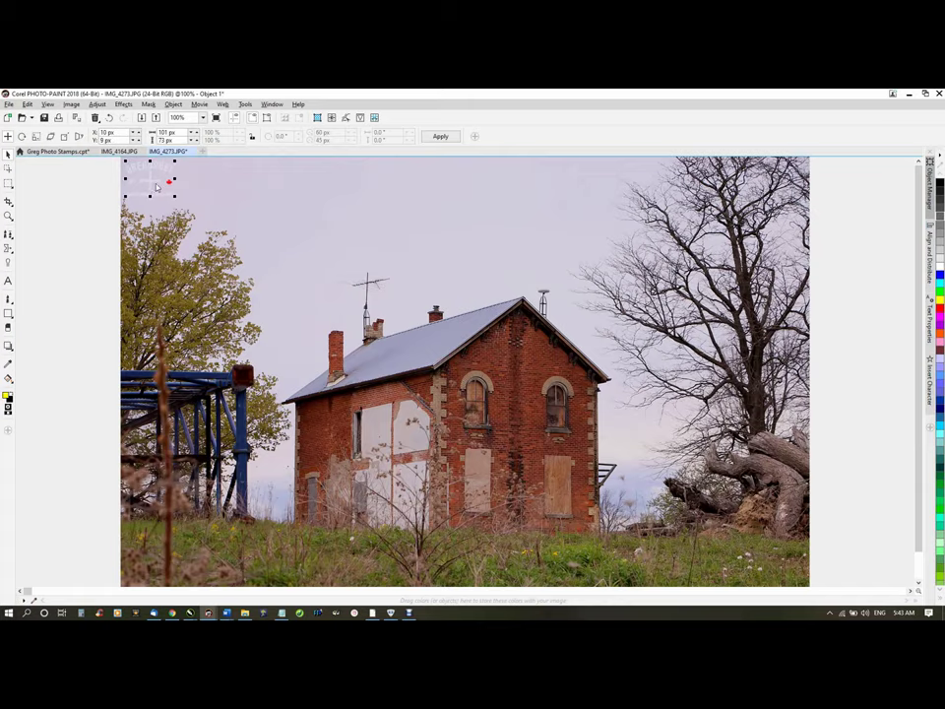
key(ctrl+e)
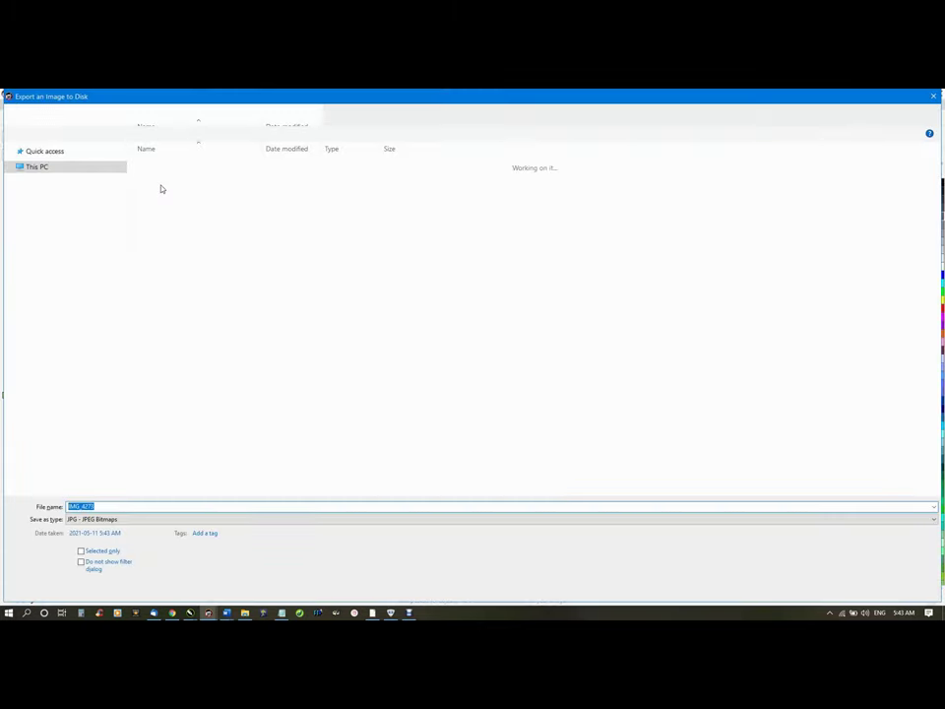
right_click(236, 272)
mouse_move(211, 279)
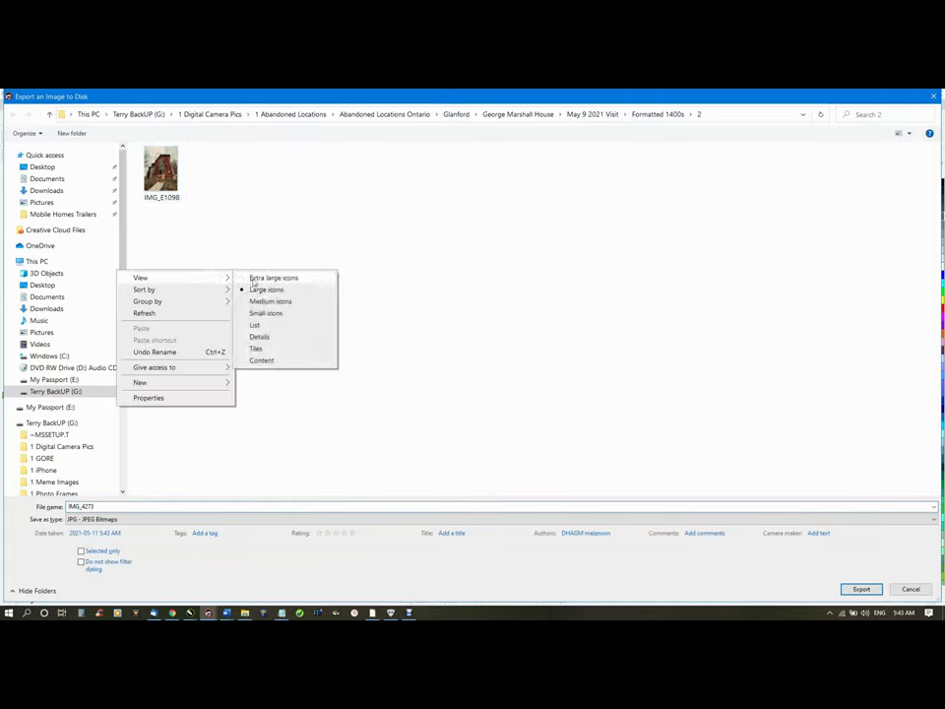
click(252, 287)
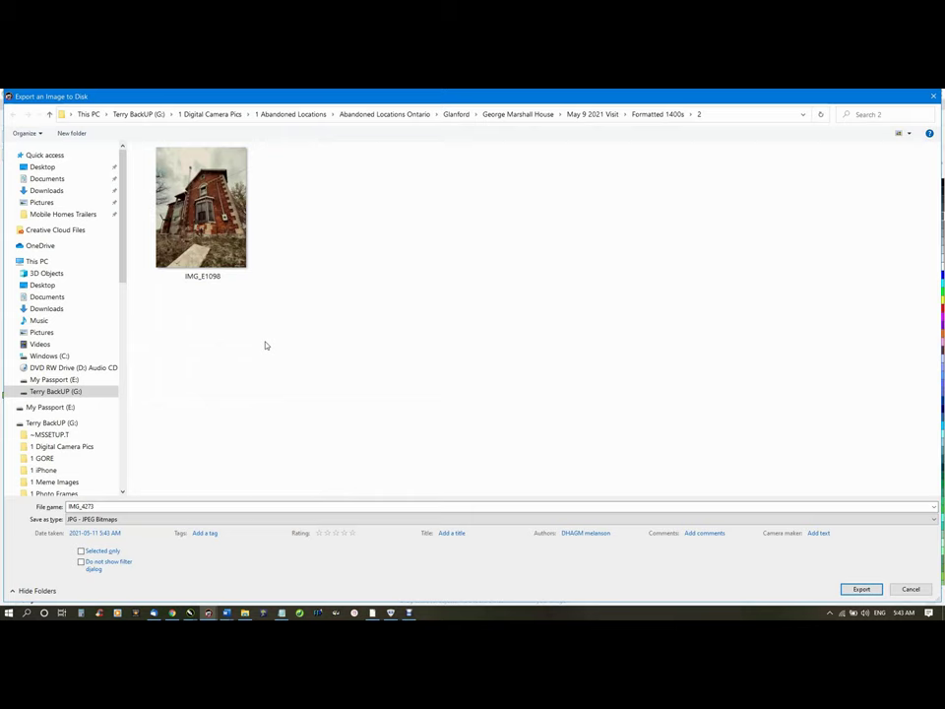
Export the photo as JPEG IMG_4273 into folder 2 at 99% quality
click(866, 590)
key(Return)
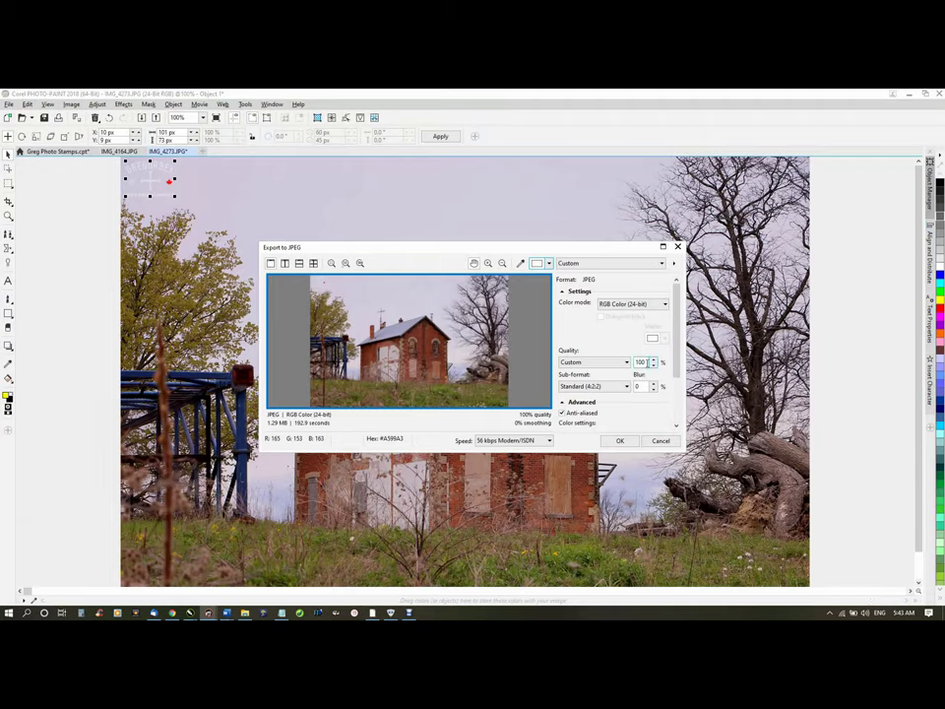
double_click(646, 362)
text(99)
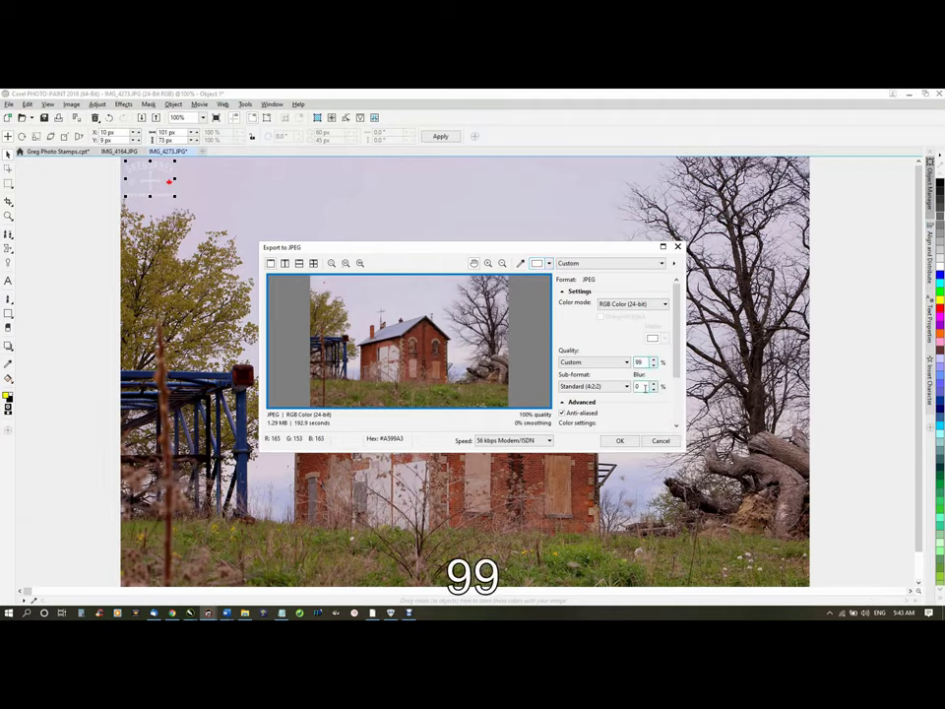
click(619, 440)
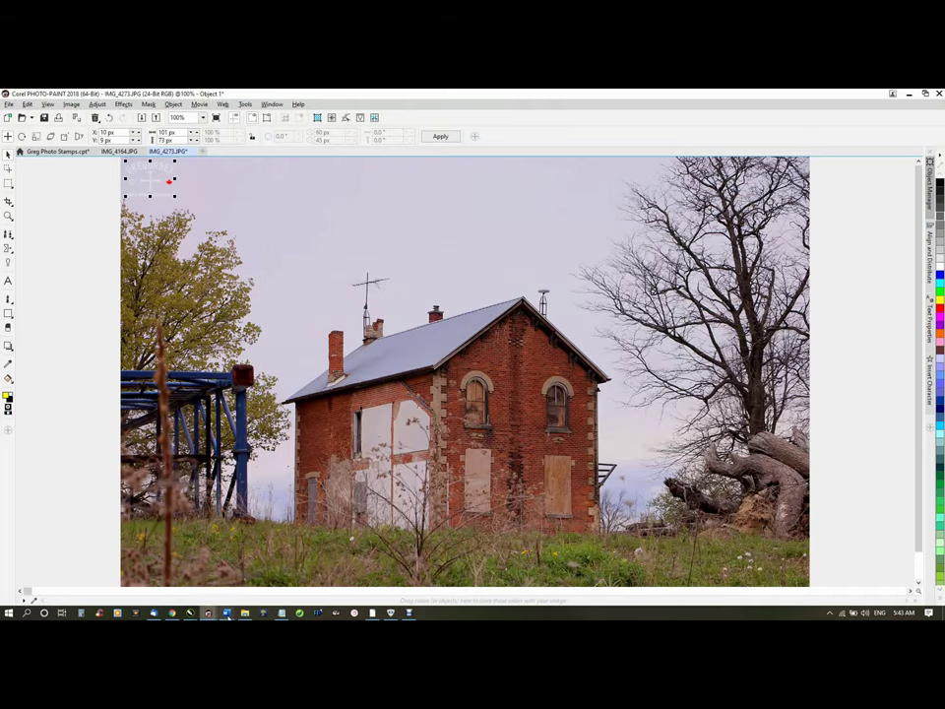
Open IMG_E1097 from the iPhone n Vid folder and resample it to a height of 1200 pixels
click(245, 613)
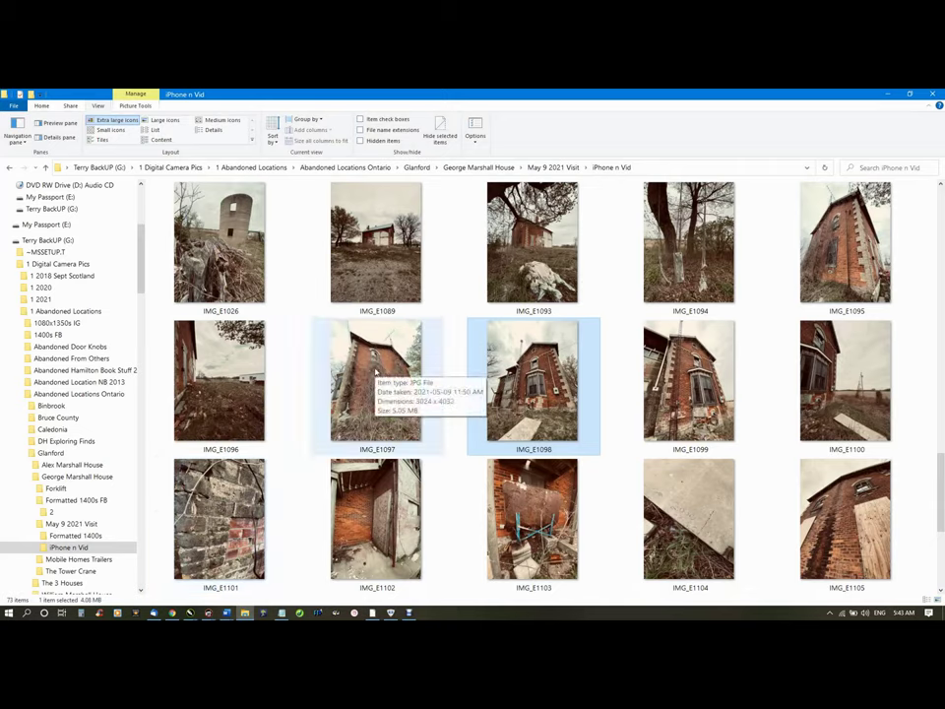
double_click(377, 373)
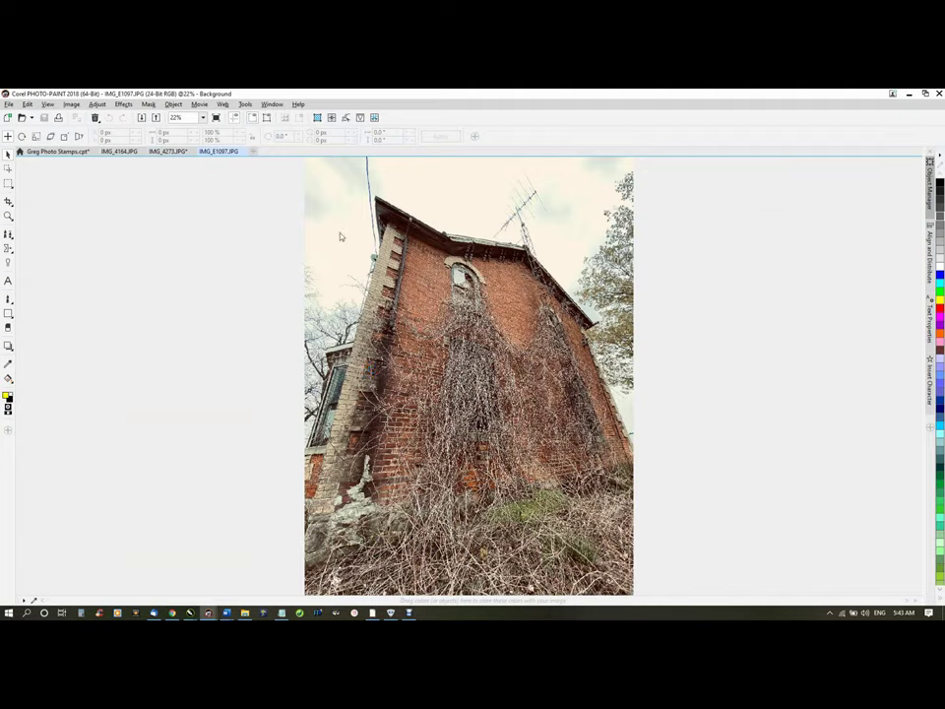
key(ctrl+r)
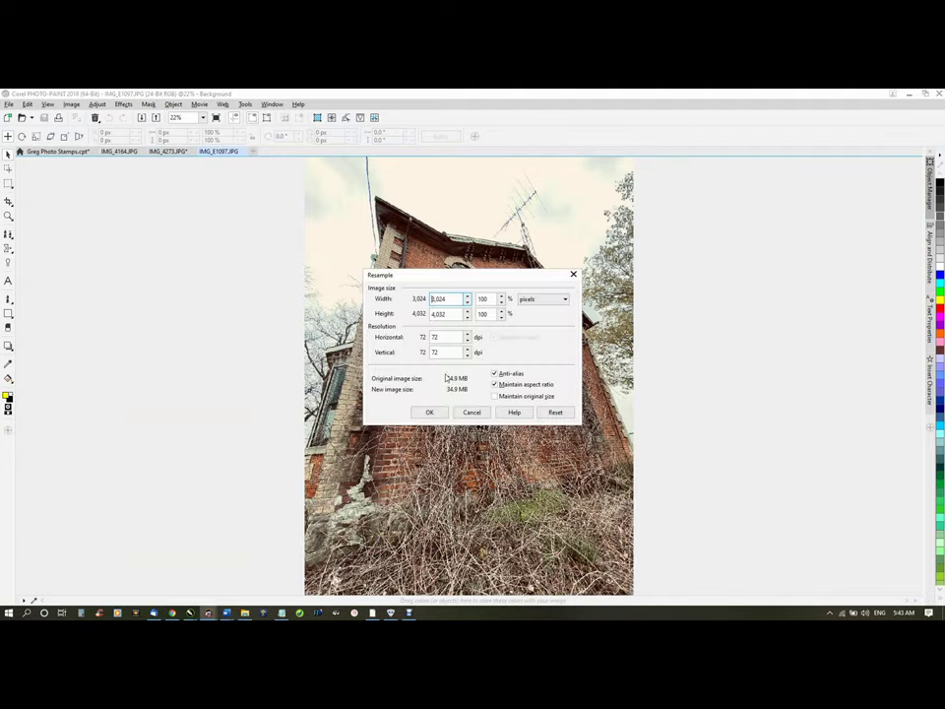
drag(449, 314, 301, 315)
text(1200)
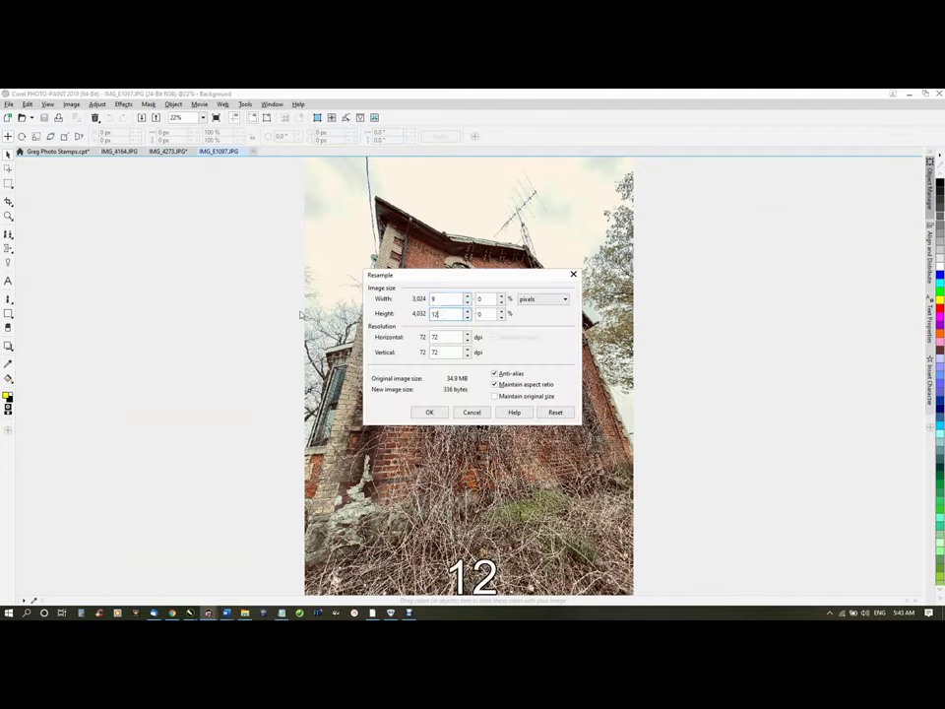
key(Return)
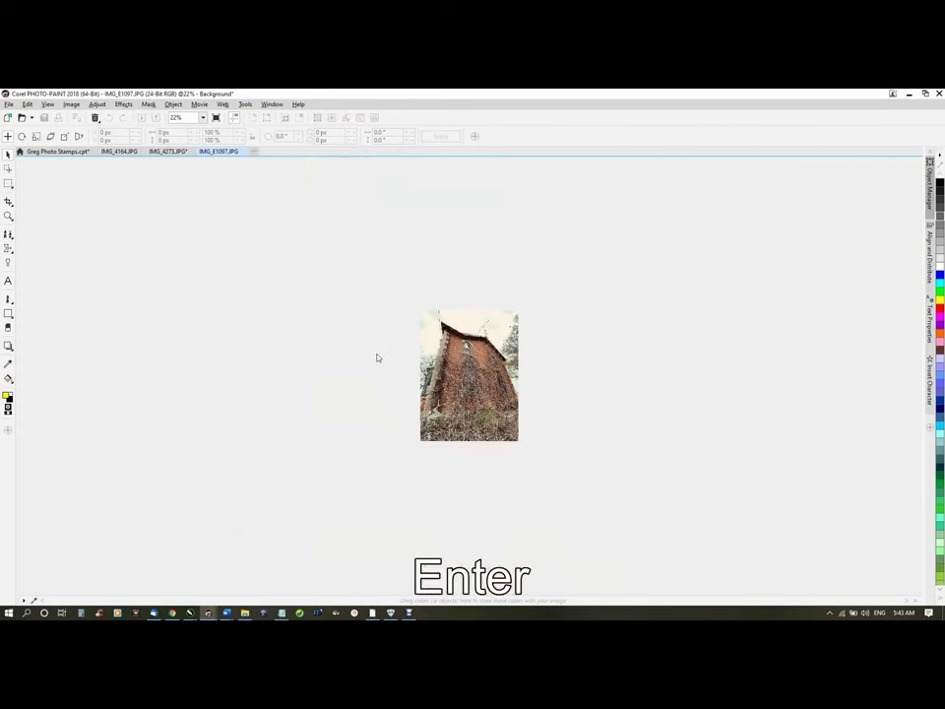
scroll(456, 352, up, 3)
scroll(456, 351, up, 1)
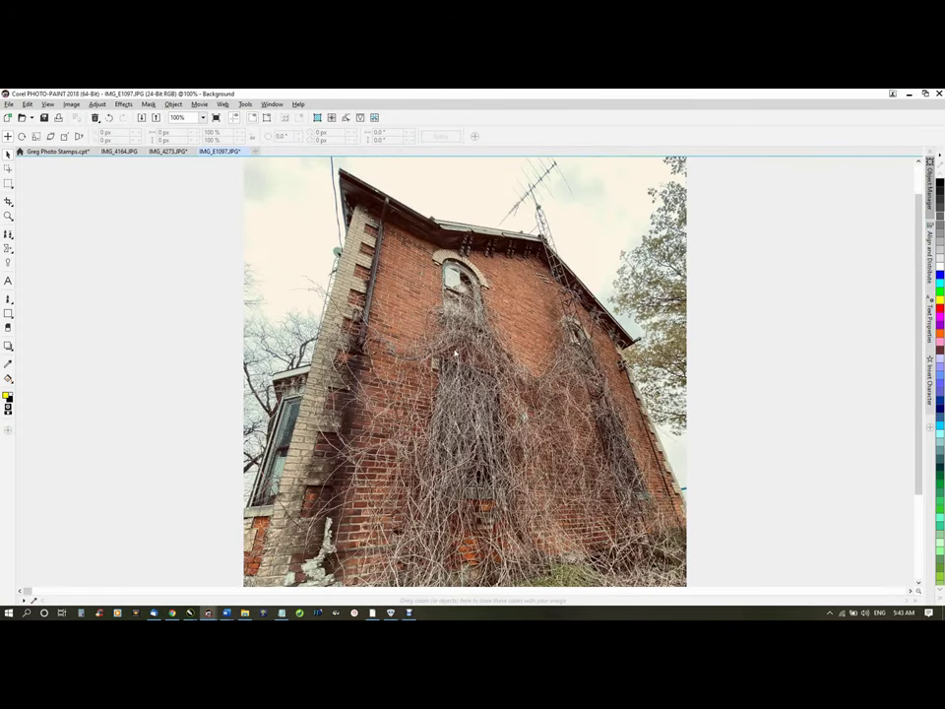
Adjust the vine-covered house photo's tones with brightness 6, contrast 54 and intensity -32
key(ctrl+b)
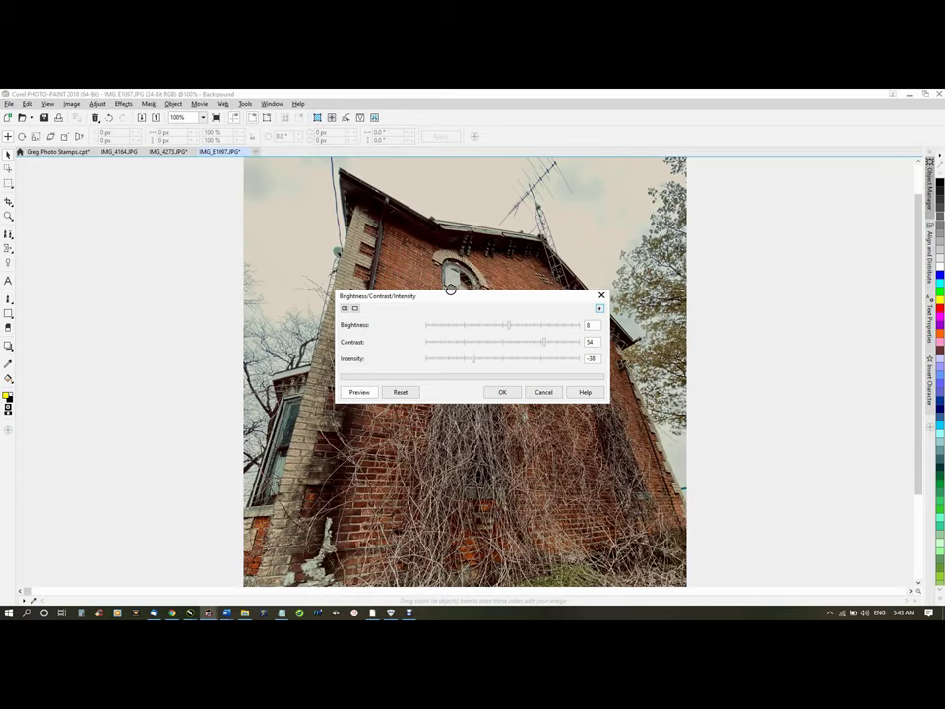
drag(462, 301, 699, 255)
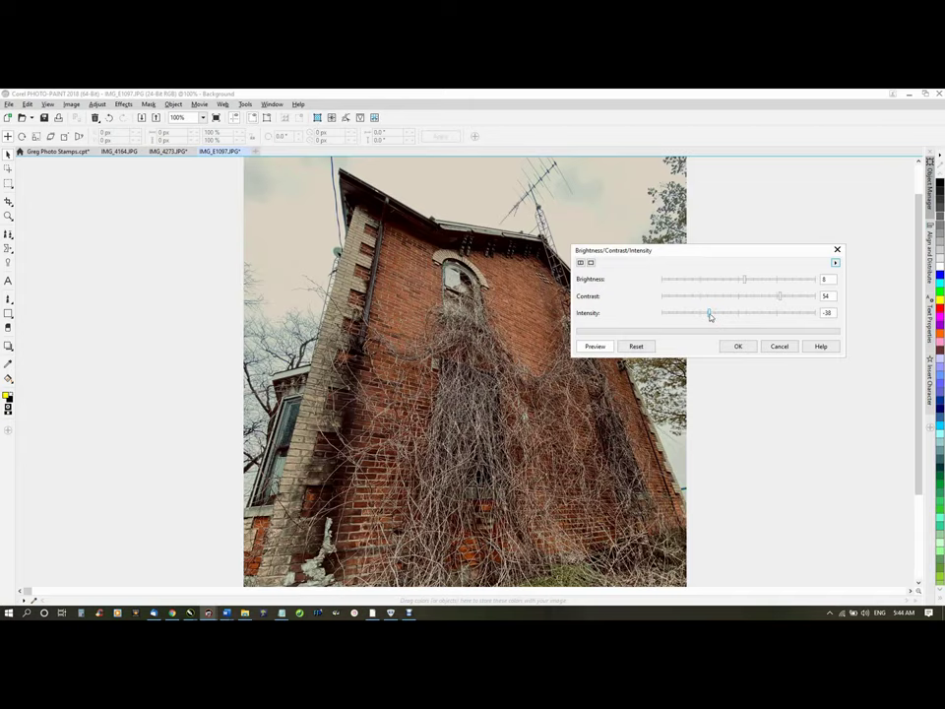
drag(709, 314, 711, 317)
drag(747, 282, 743, 284)
drag(711, 314, 716, 315)
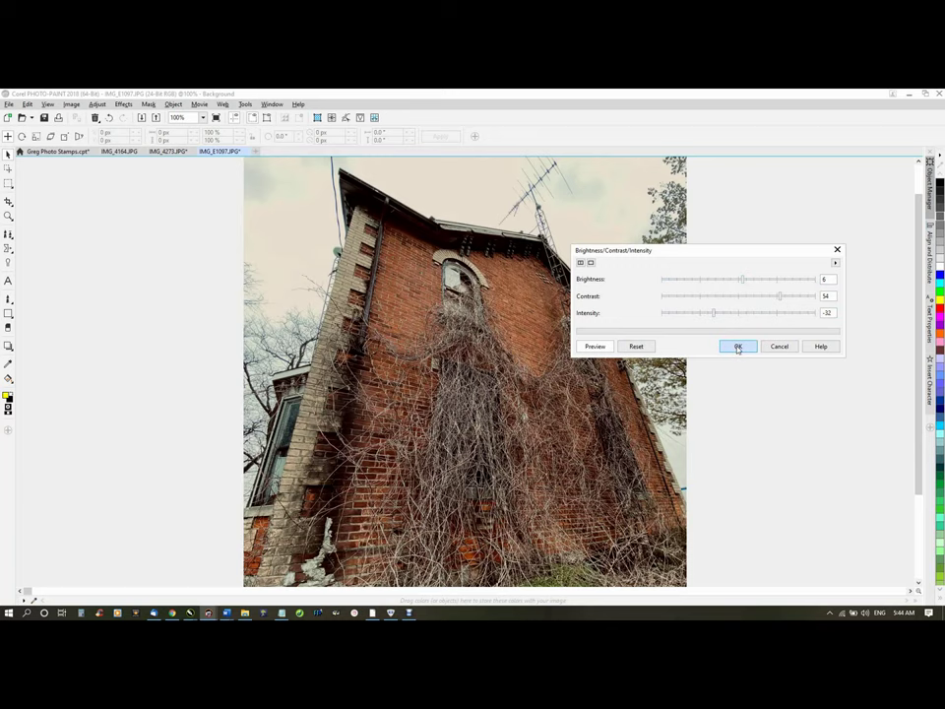
click(737, 346)
Sharpen the vine-covered house photo with Directional Sharpen at 39%
click(346, 117)
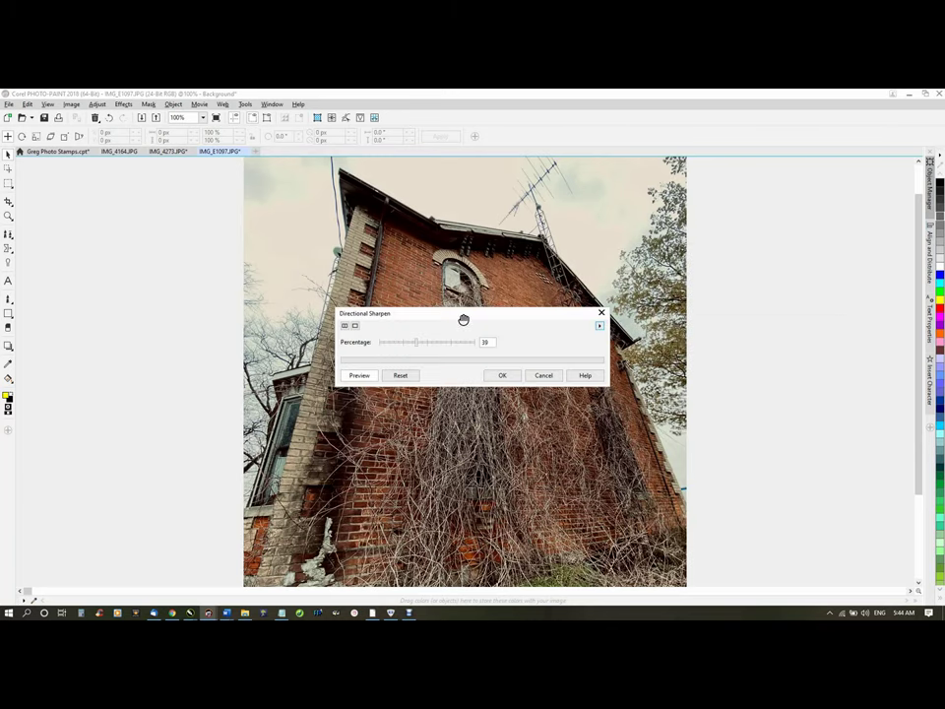
click(500, 374)
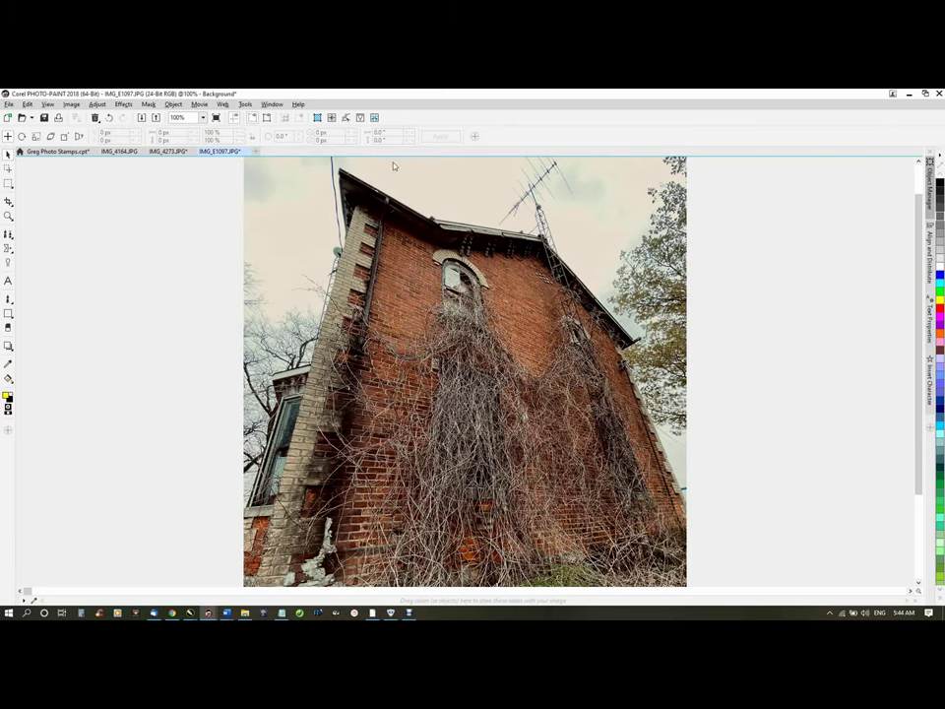
Boost the vine-covered house photo's colours with vibrance 15% and saturation 8%
click(361, 117)
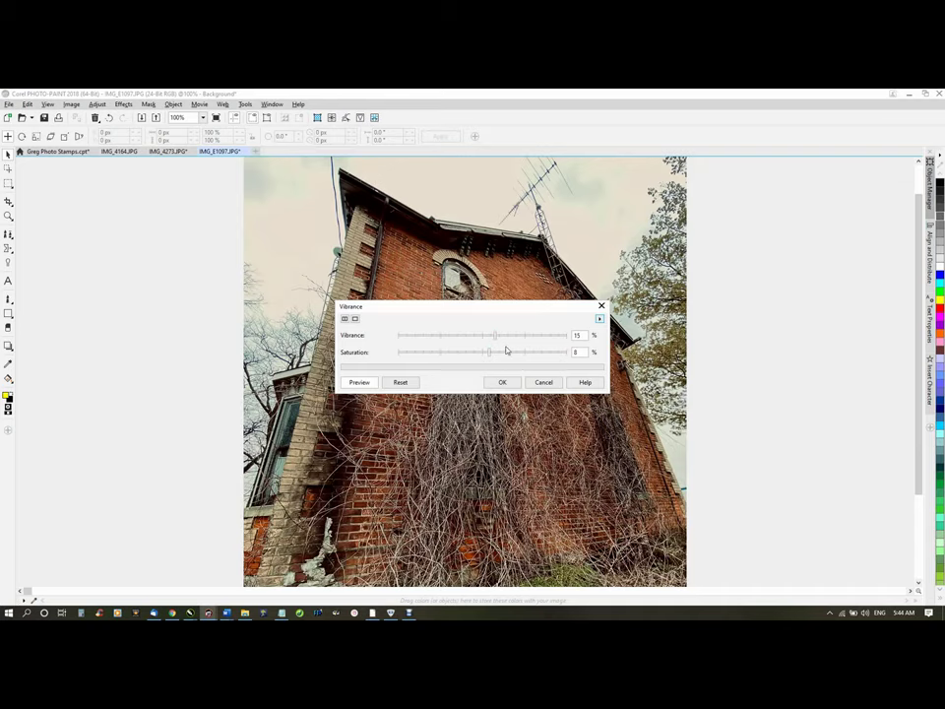
click(502, 382)
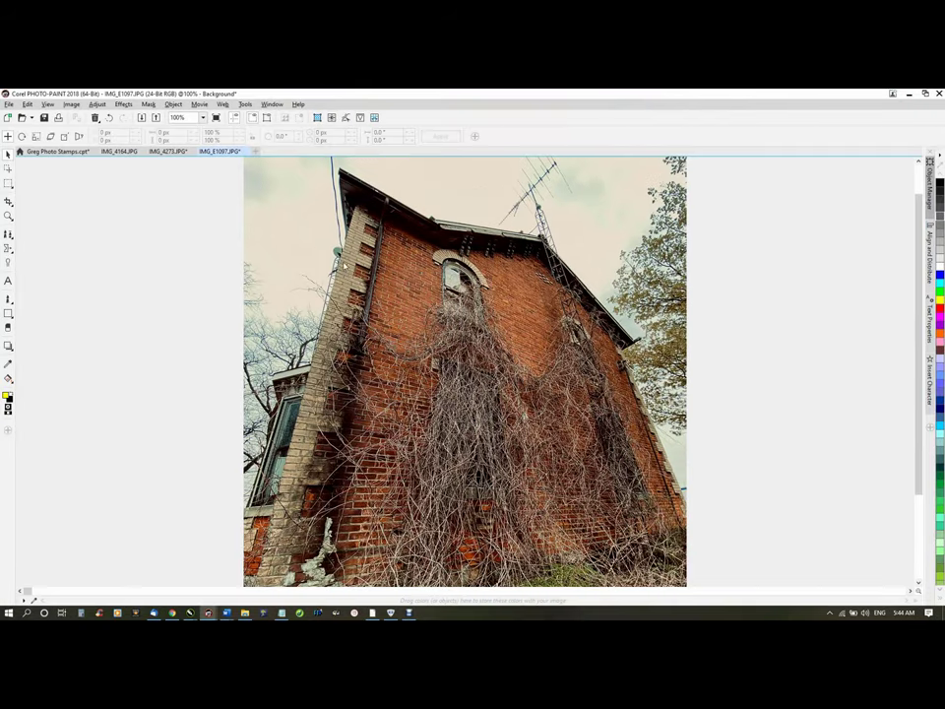
key(ctrl+c)
key(ctrl+v)
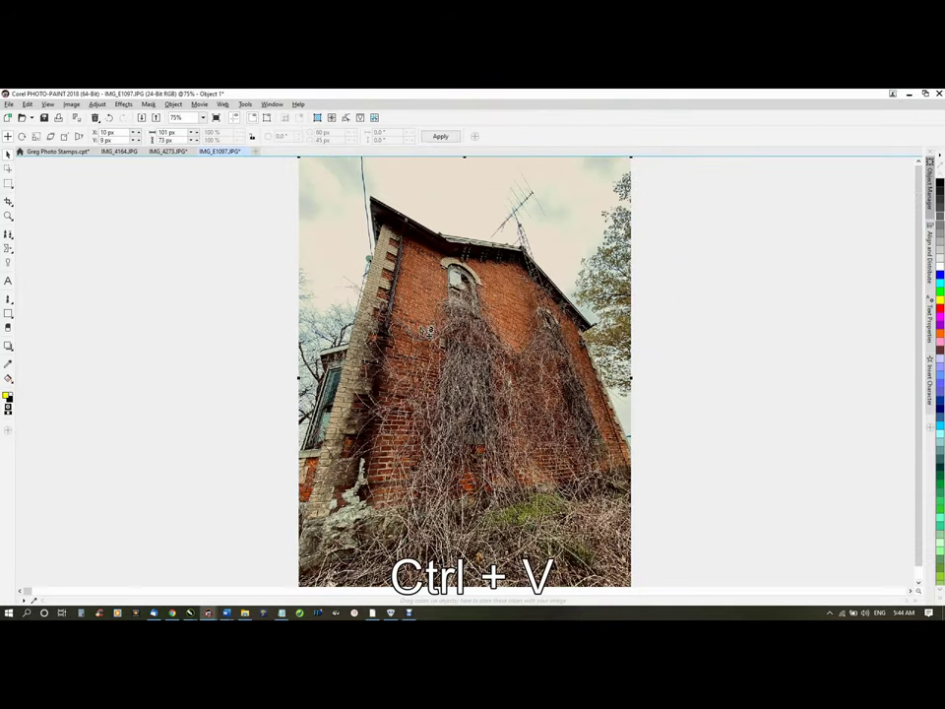
key(ctrl+z)
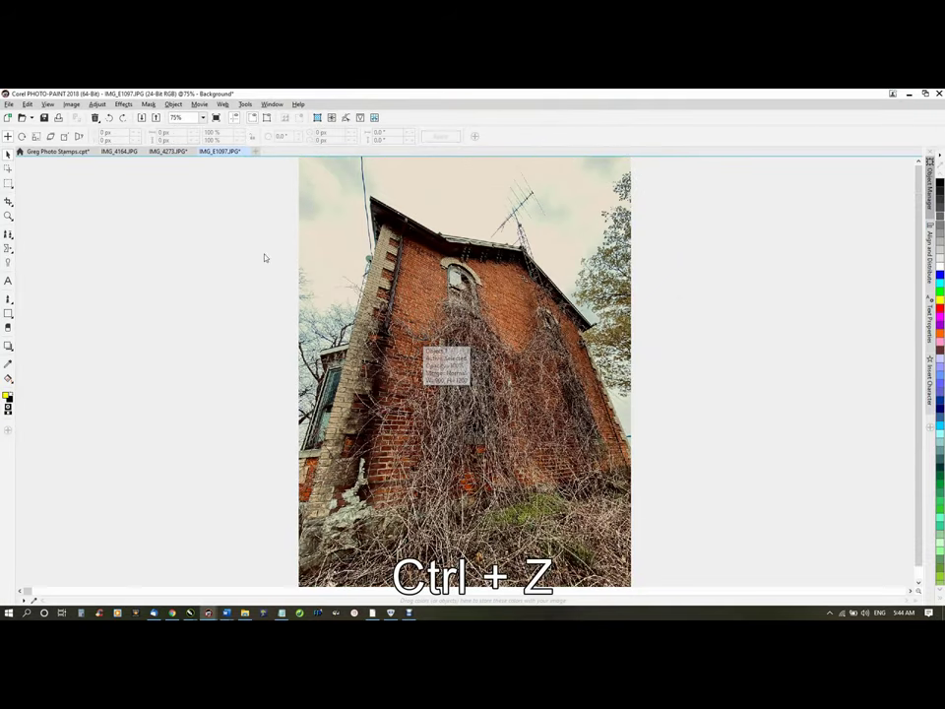
Copy the stamp beside the fleur-de-lis stamp in the lowest row of Greg Photo Stamps and paste it into IMG_E1097
click(54, 152)
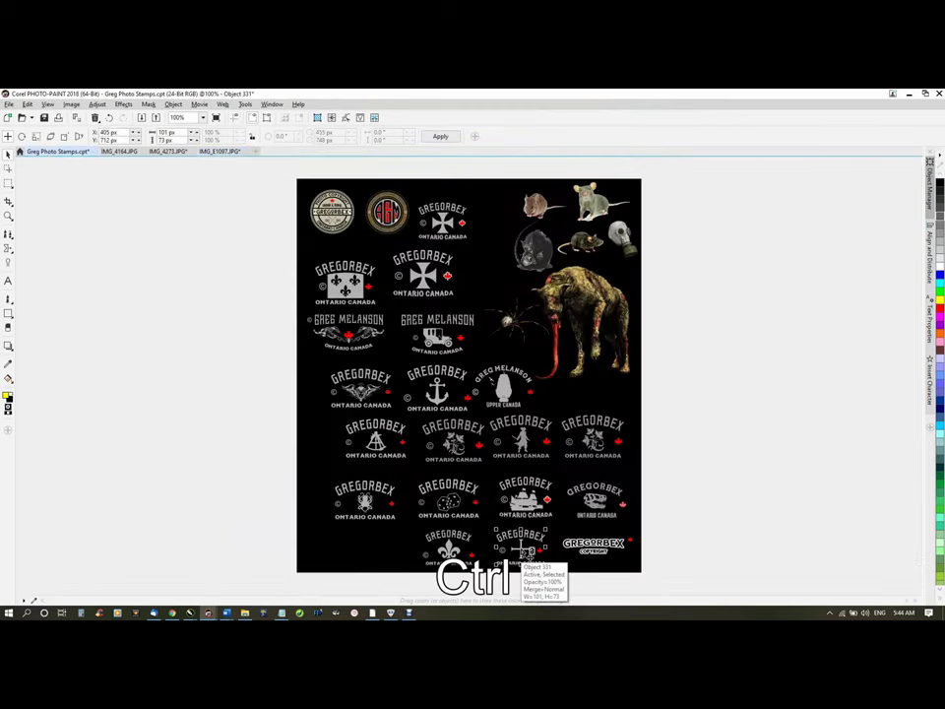
key(ctrl+c)
click(220, 151)
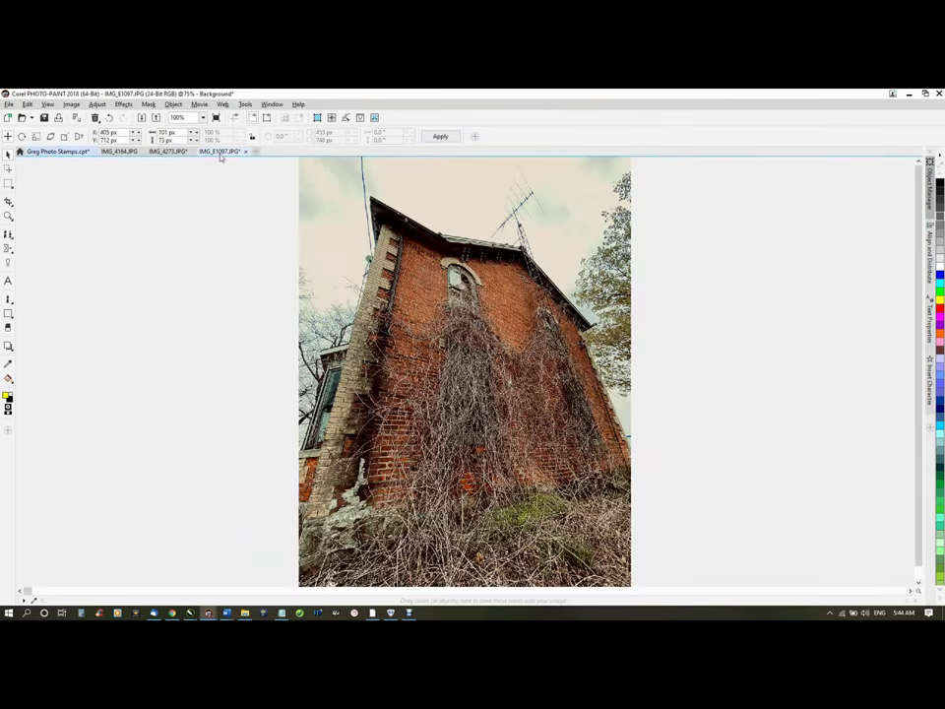
key(ctrl+v)
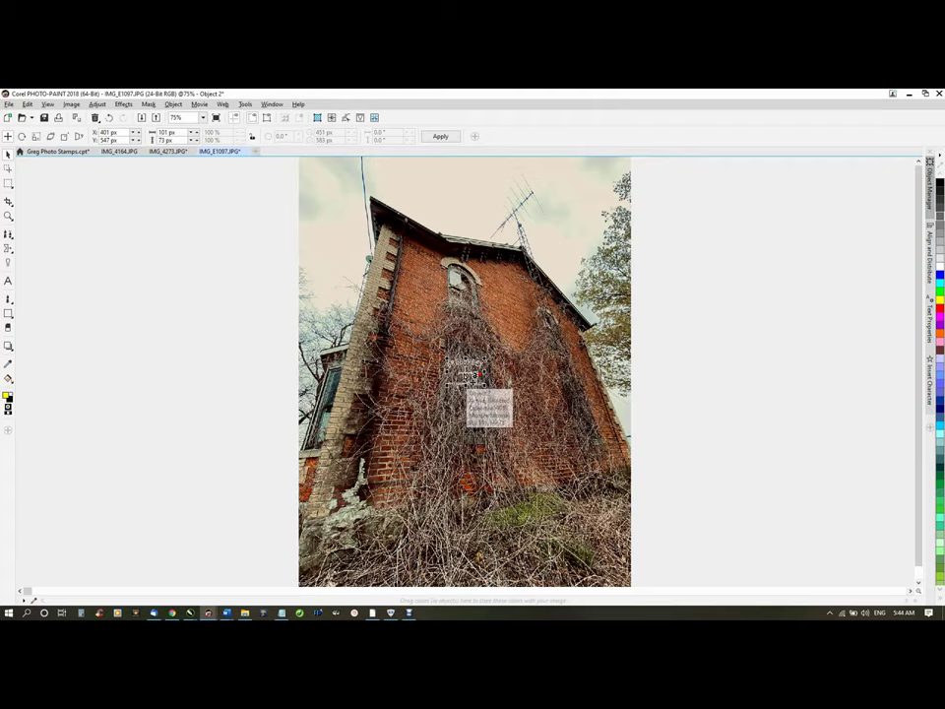
Move the pasted stamp into the photo's lower-left corner, at about X 9 px and Y 1,116 px
drag(468, 376, 325, 569)
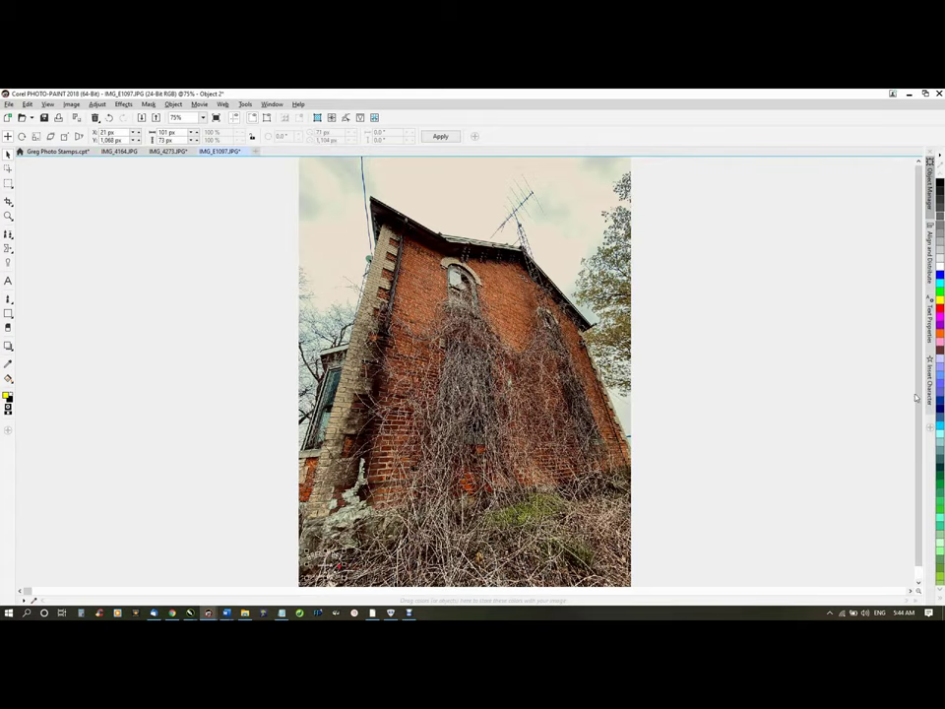
drag(917, 397, 921, 410)
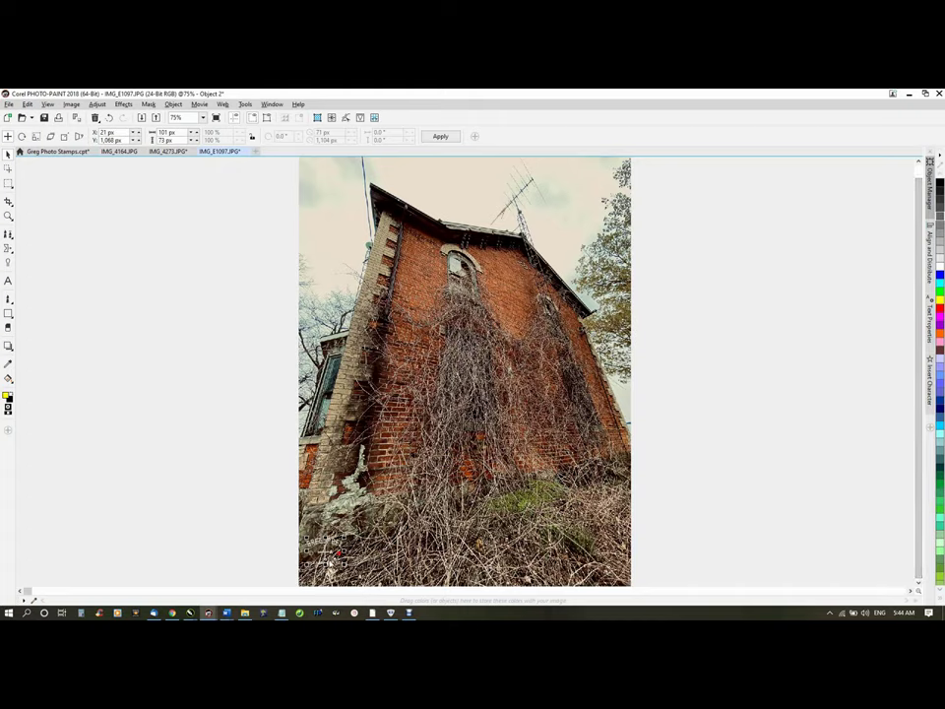
drag(325, 552, 320, 568)
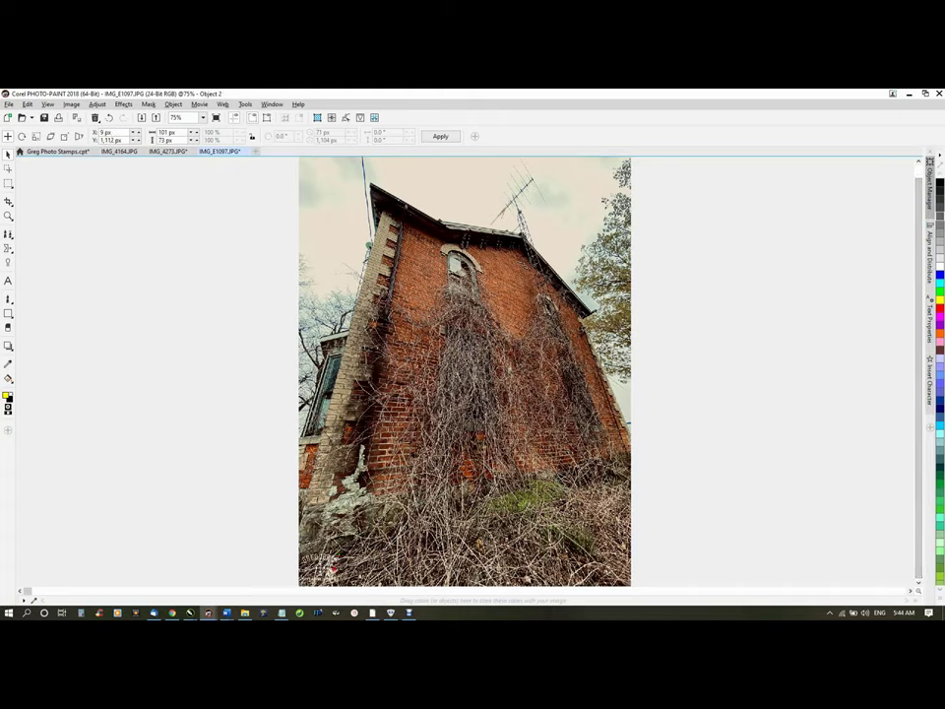
drag(239, 425, 236, 431)
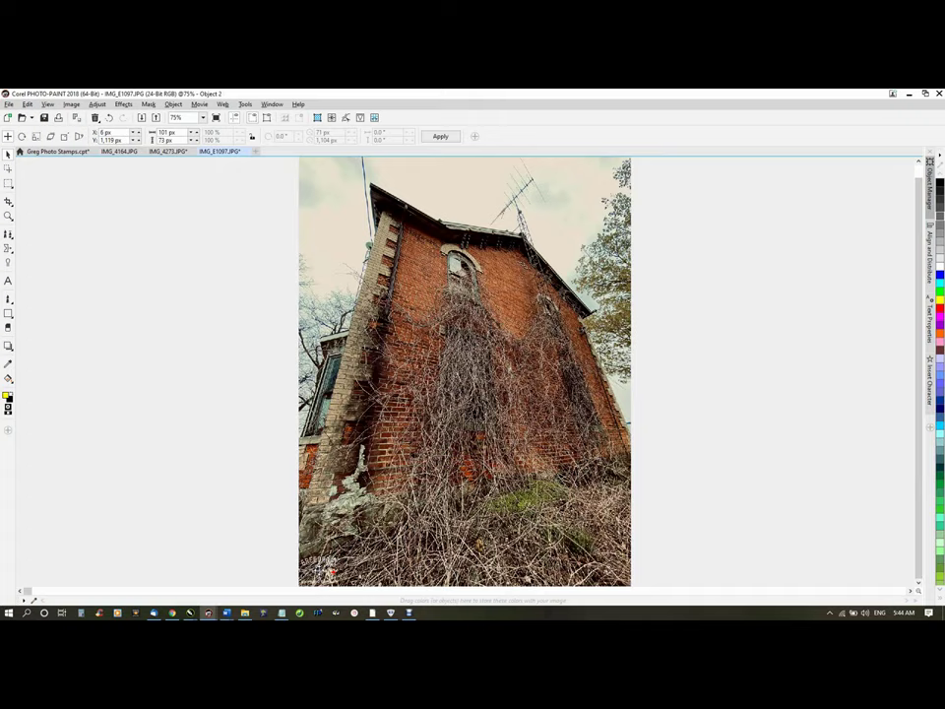
drag(319, 573, 321, 571)
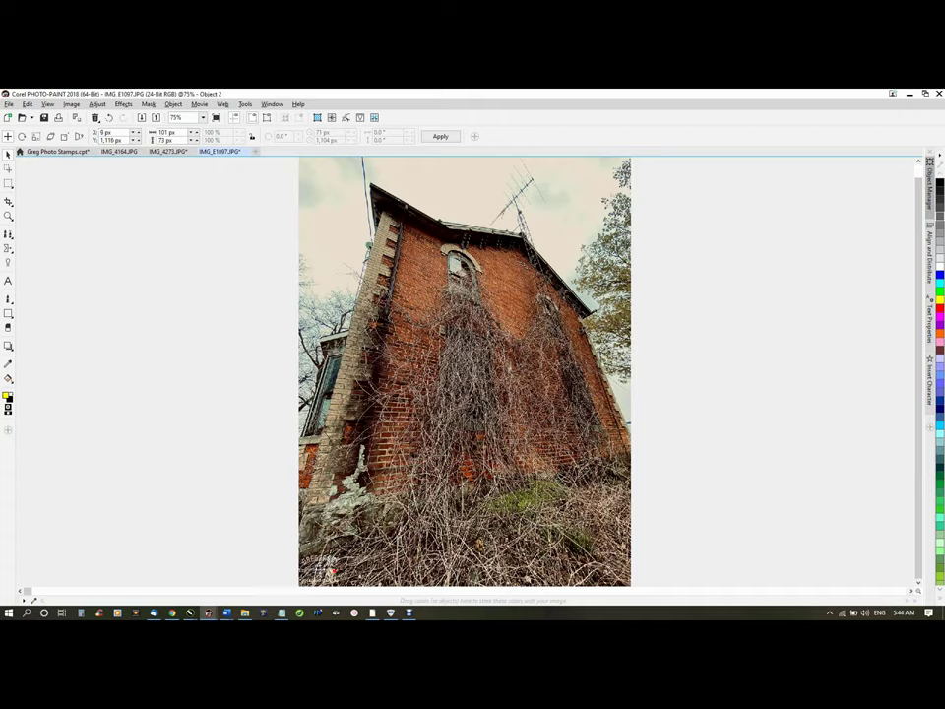
right_click(215, 117)
click(158, 259)
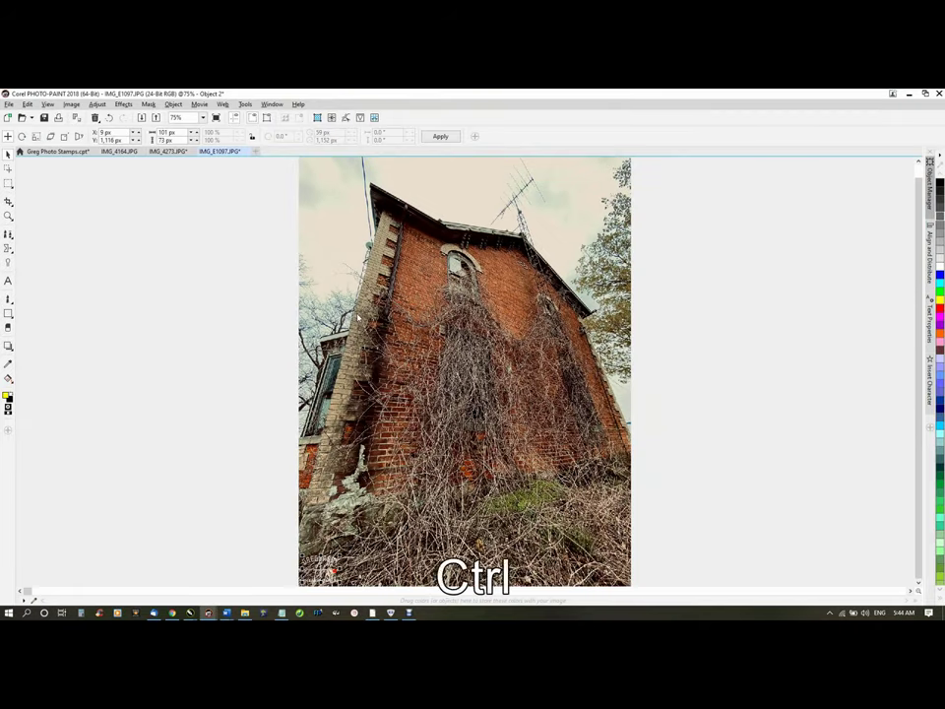
Export the watermarked IMG_E1097 photo as a JPEG at 99% quality with standard (4:2:2) sub-format
key(ctrl+e)
key(Return)
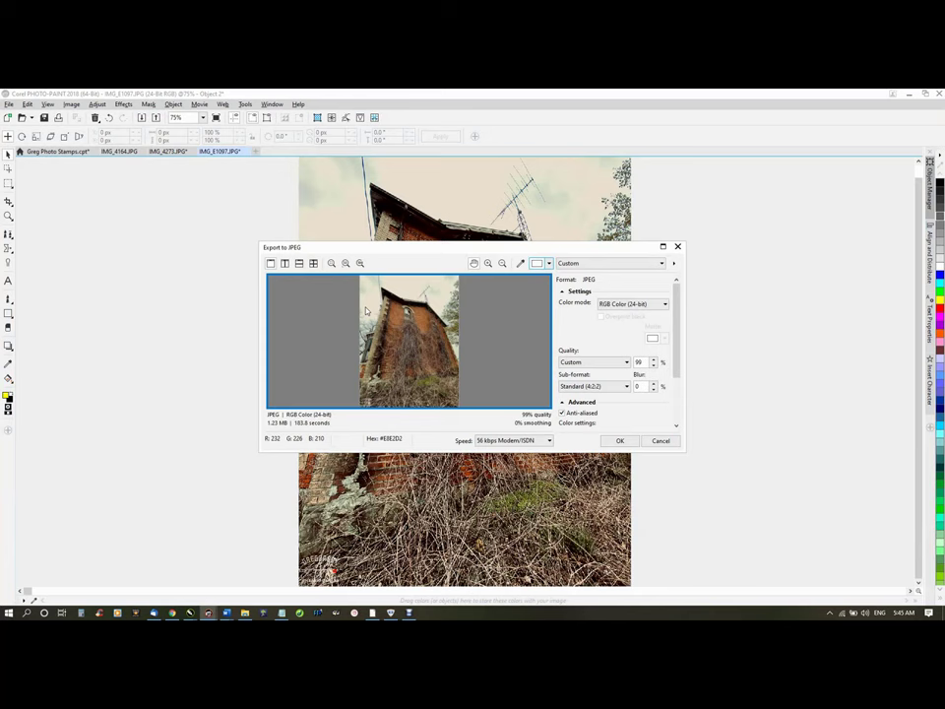
key(Return)
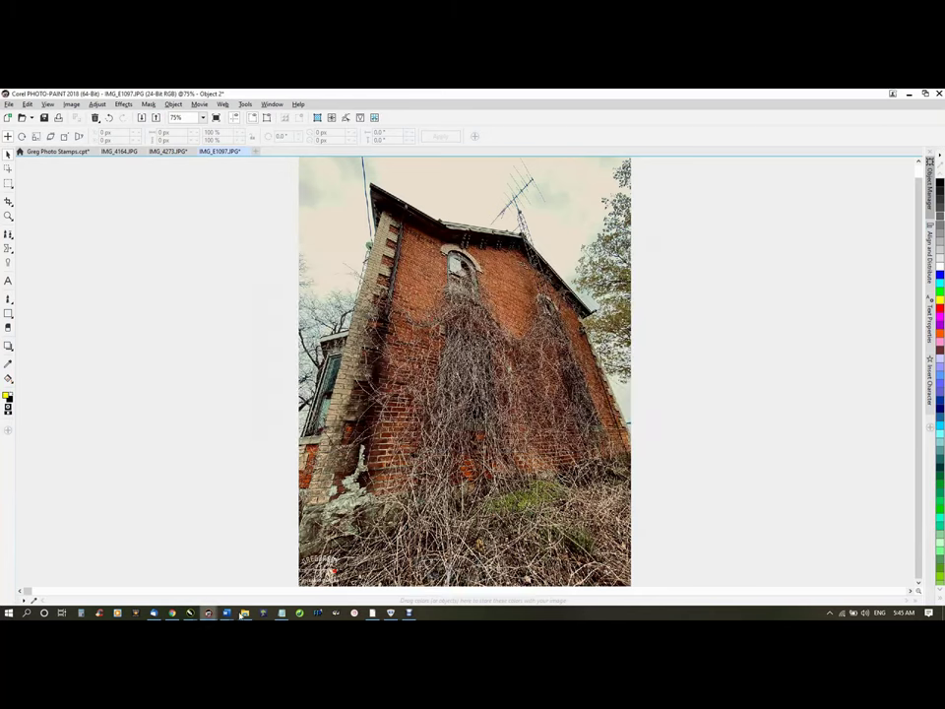
Open IMG_1115 from the iPhone n Vid folder and resample it to a height of 1200 pixels
click(246, 613)
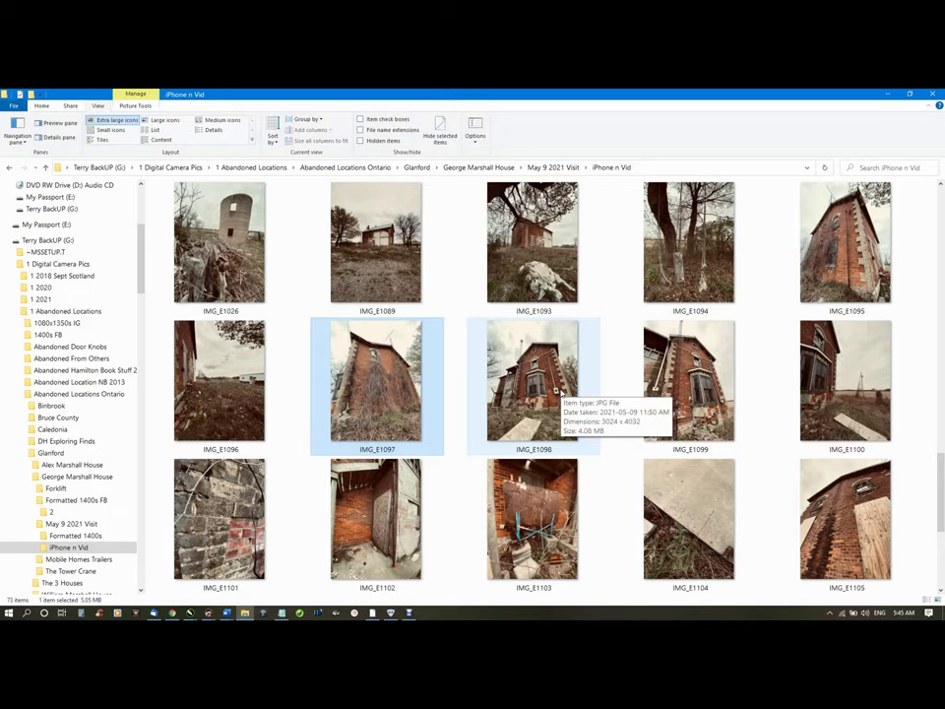
scroll(562, 391, up, 5)
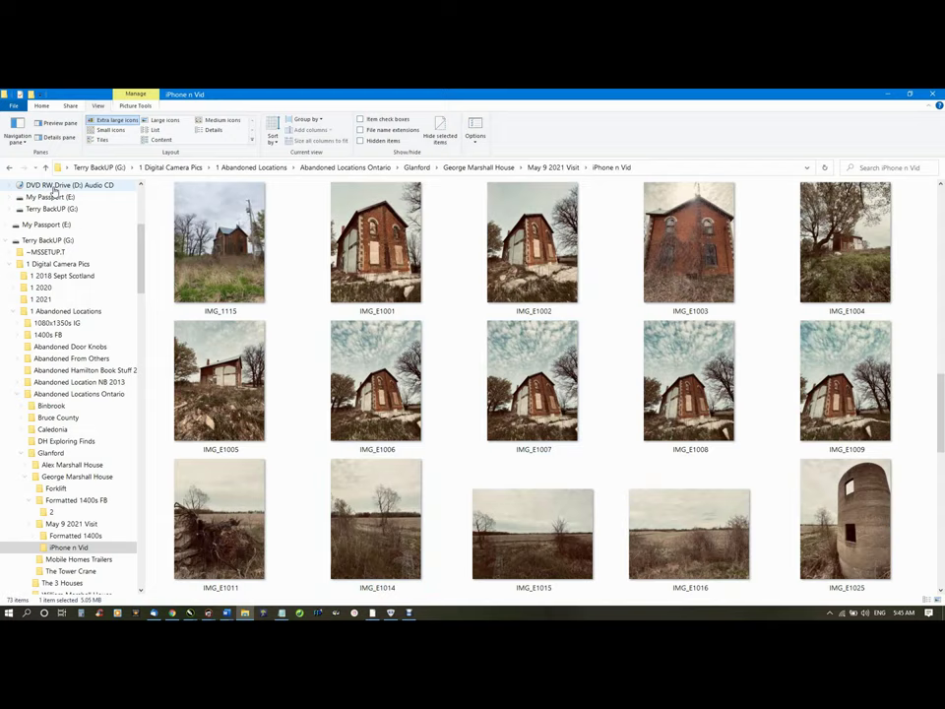
click(226, 256)
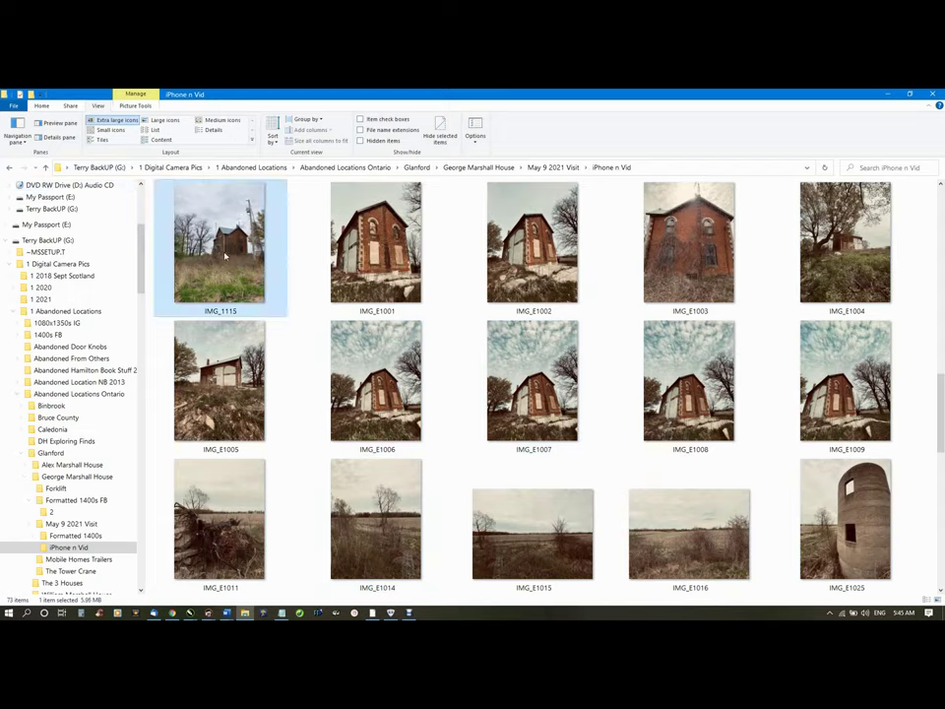
double_click(225, 256)
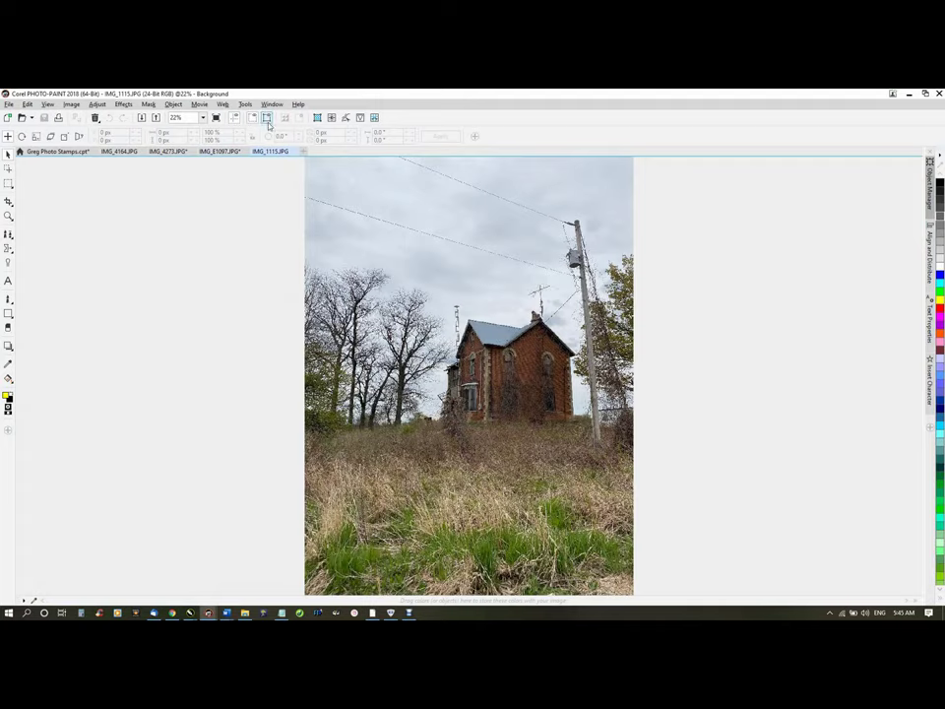
key(ctrl+r)
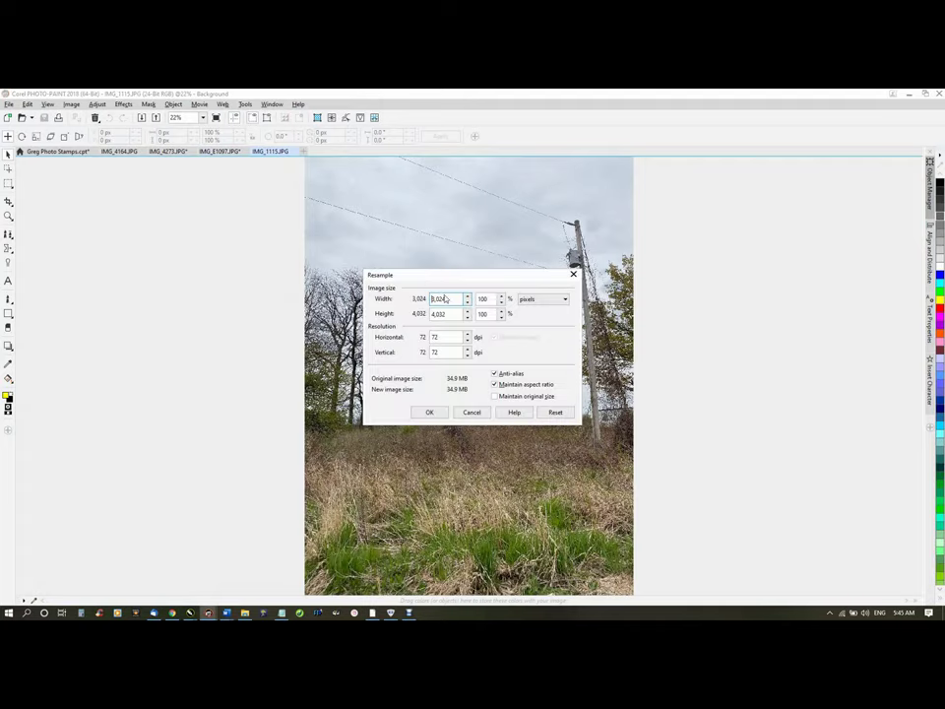
drag(448, 314, 246, 302)
text(1200)
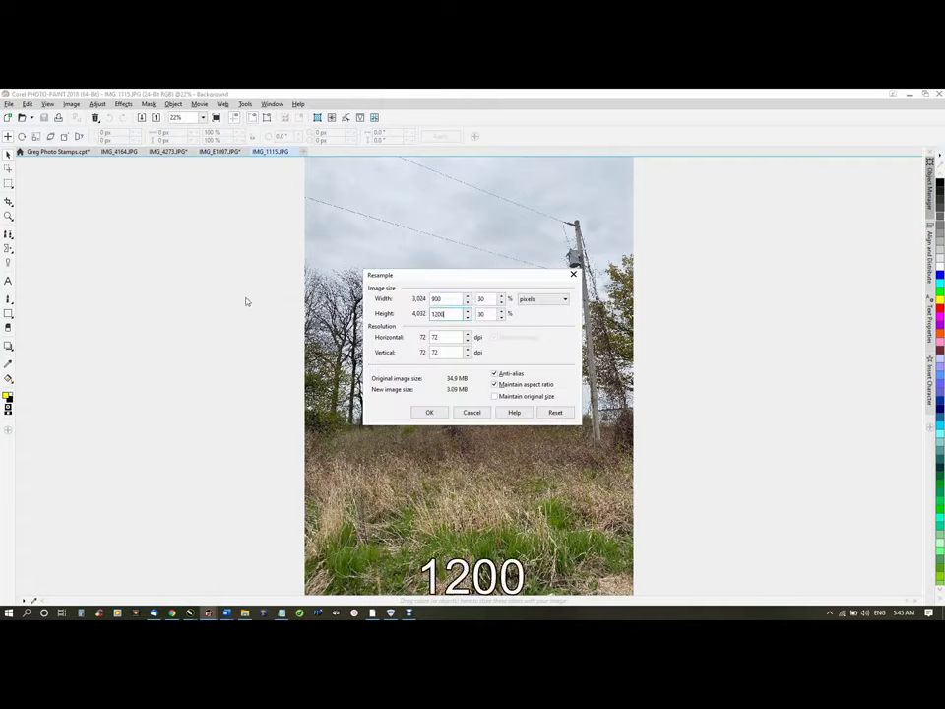
key(Return)
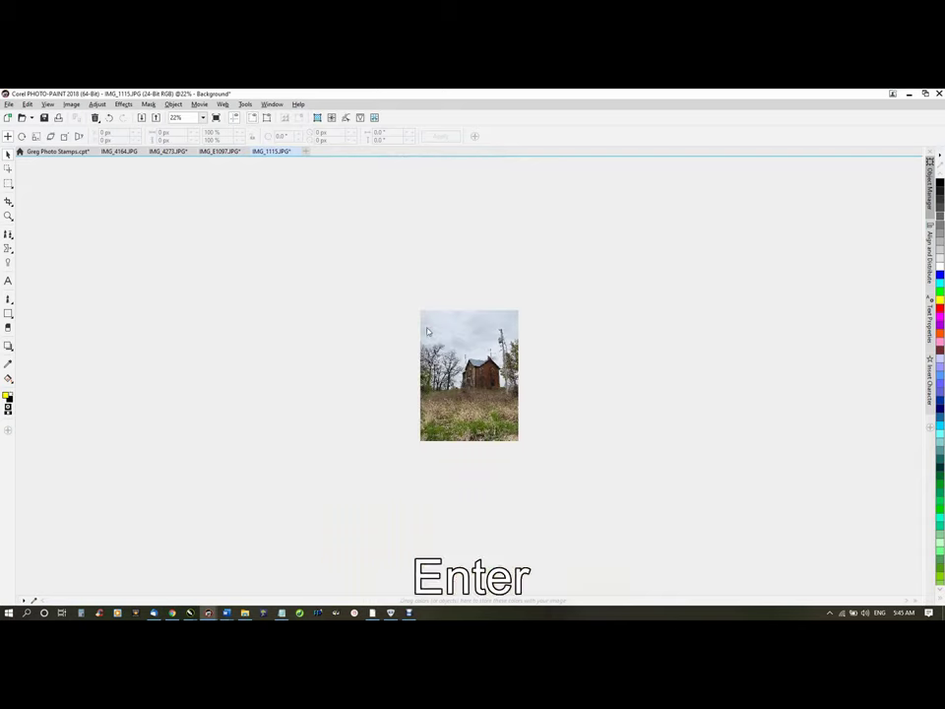
Adjust the tones of the house photo with the utility pole to brightness 15, contrast 54 and intensity -35
scroll(438, 365, up, 4)
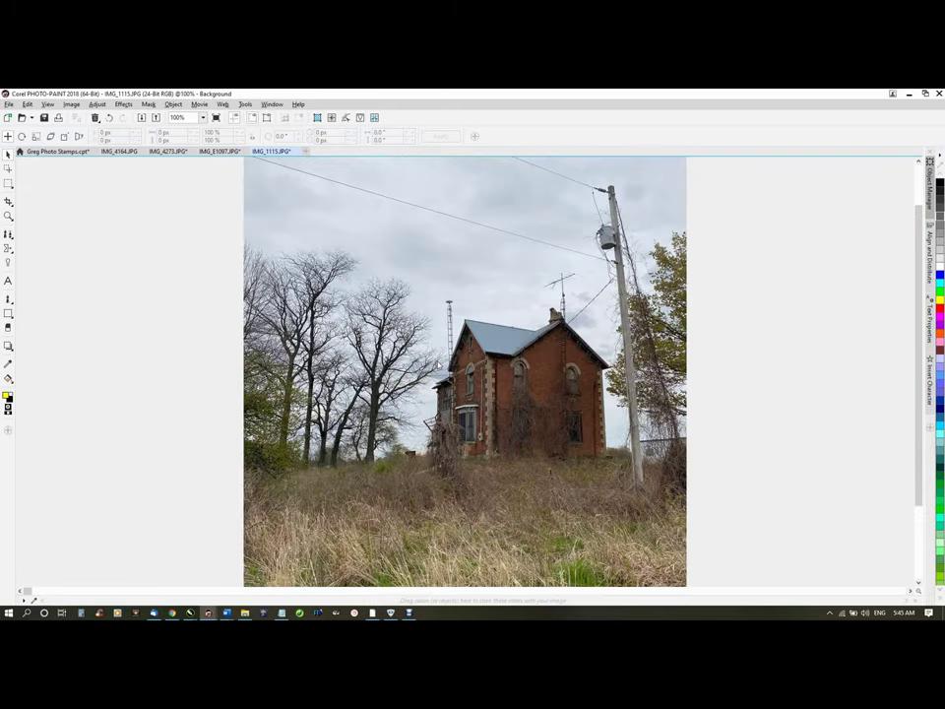
key(ctrl+b)
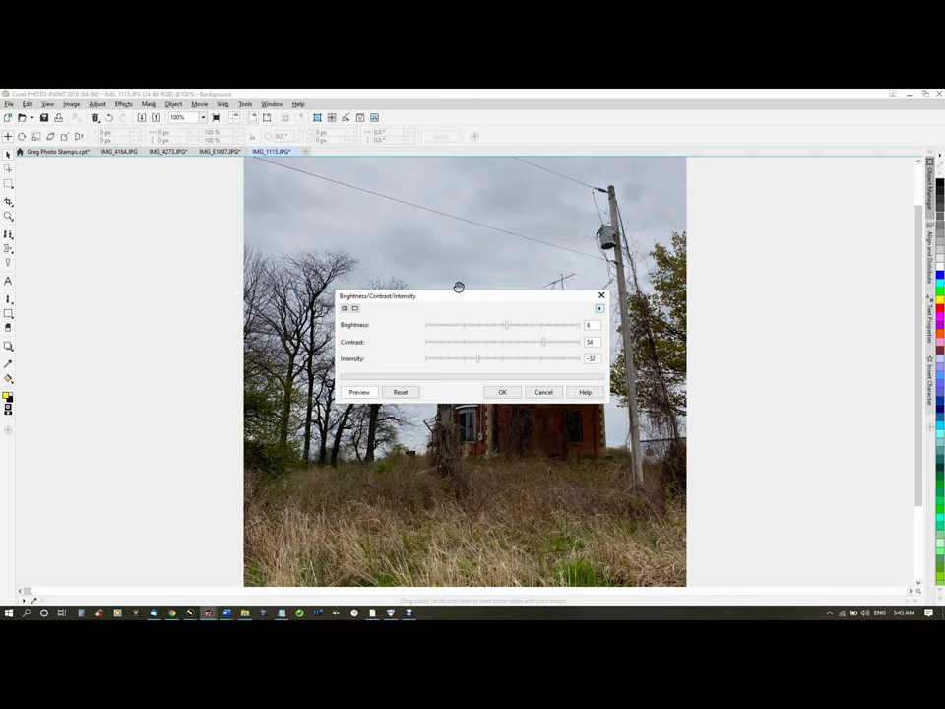
drag(464, 299, 504, 131)
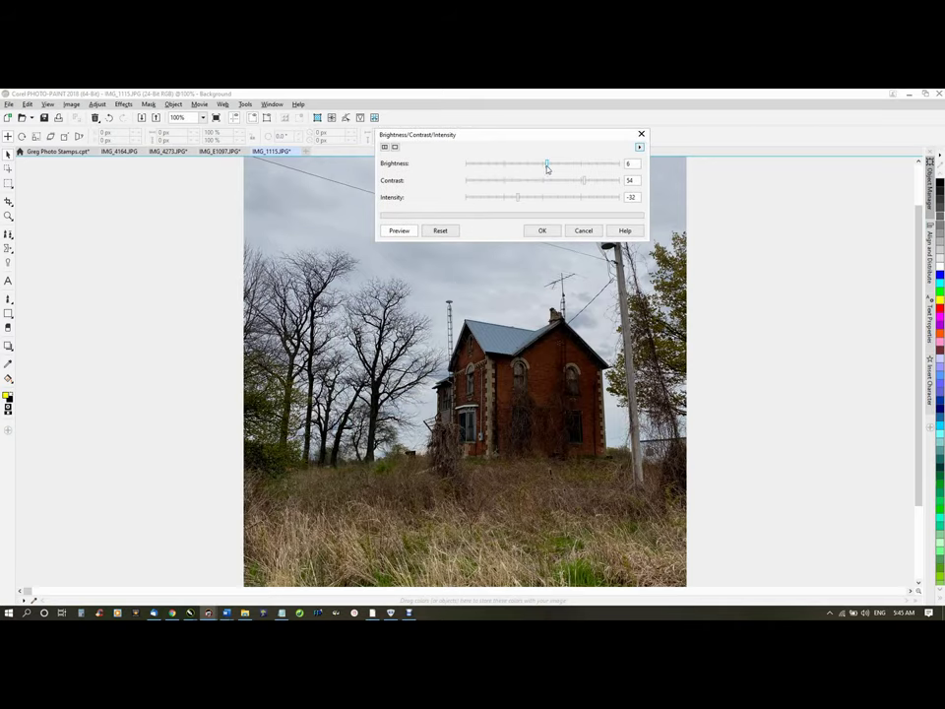
drag(547, 169, 554, 167)
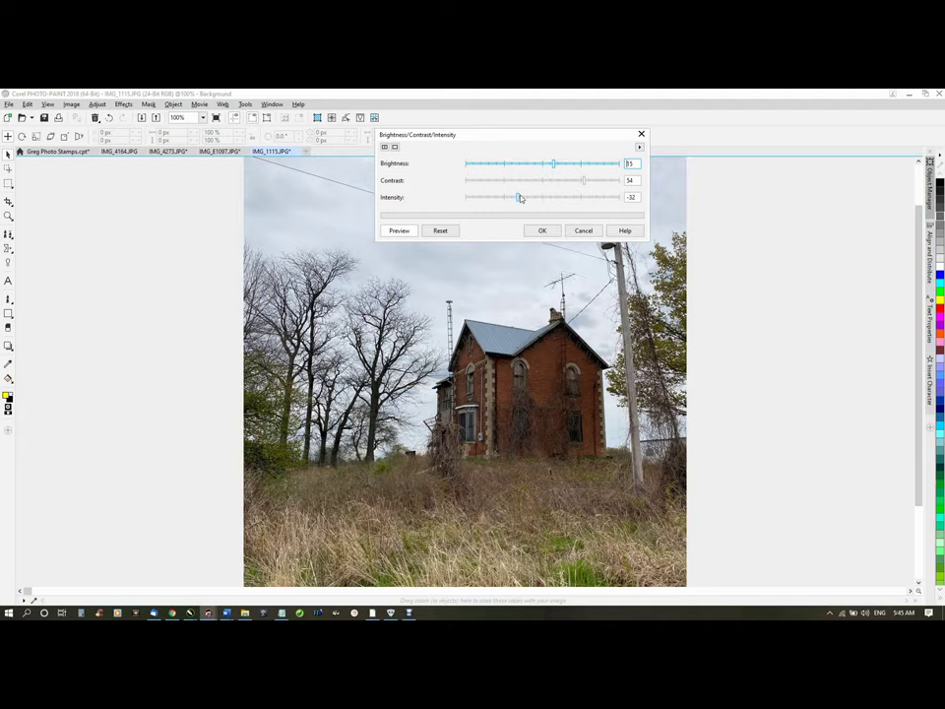
click(519, 198)
drag(514, 199, 517, 200)
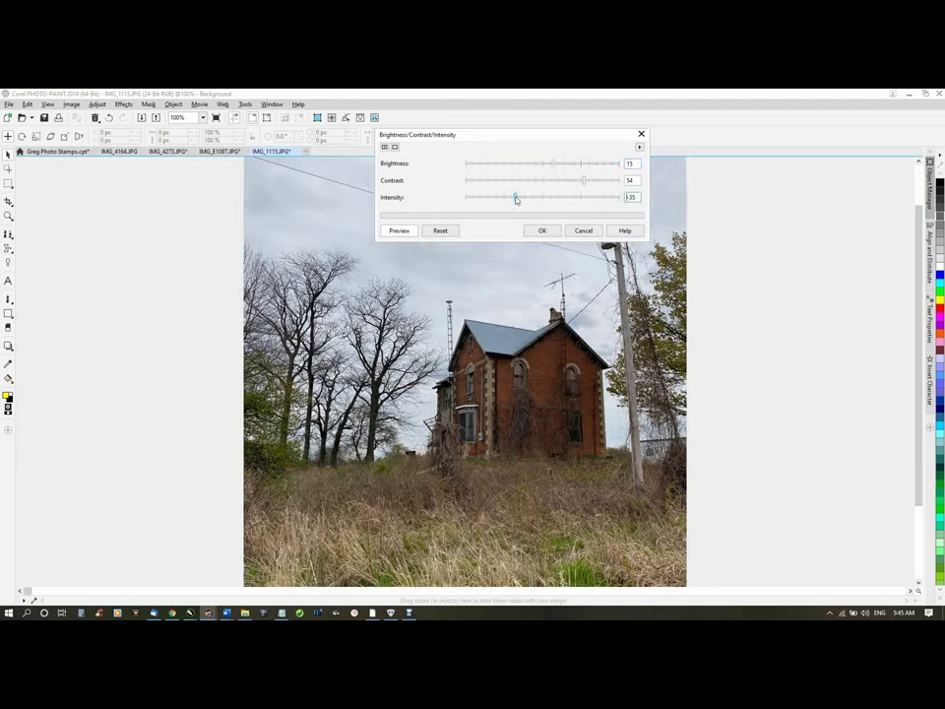
click(533, 231)
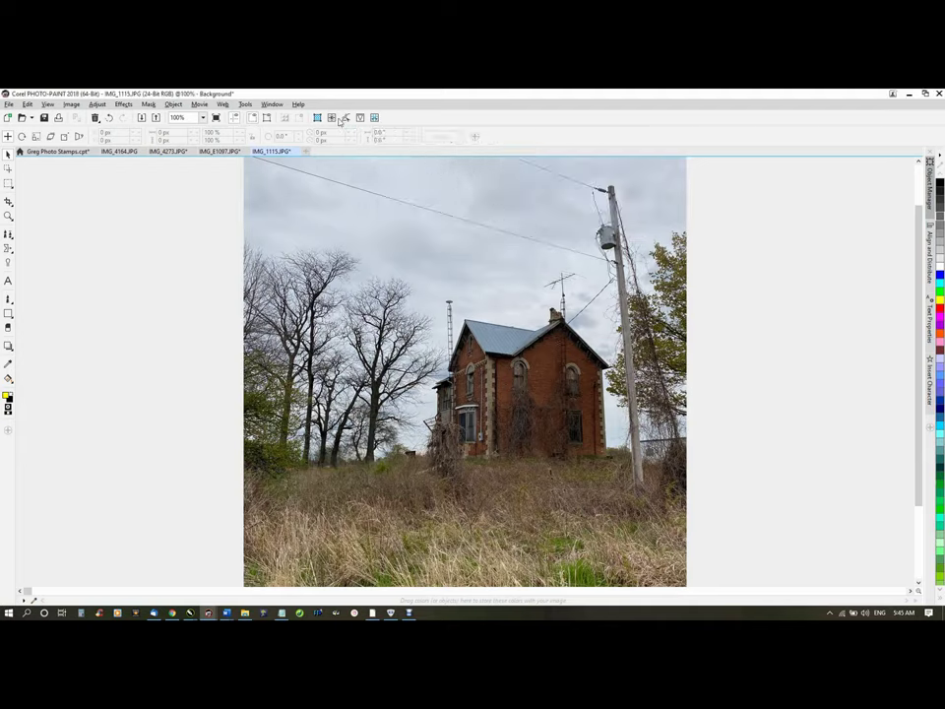
Sharpen the IMG_1115 photo with Directional Sharpen at 39% and apply a Vibrance adjustment
click(345, 118)
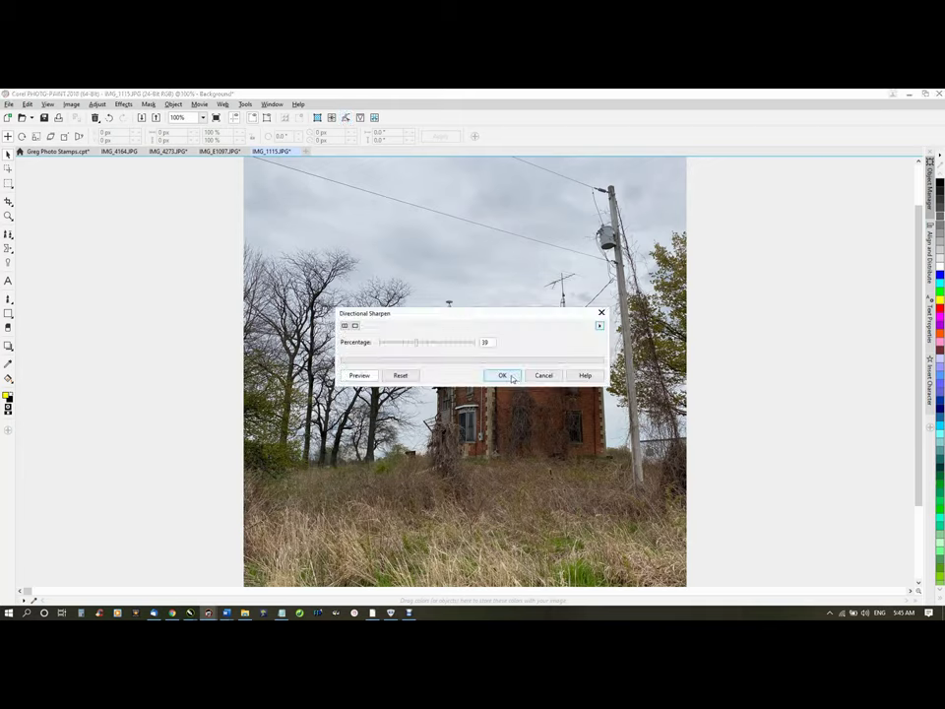
key(Return)
click(360, 117)
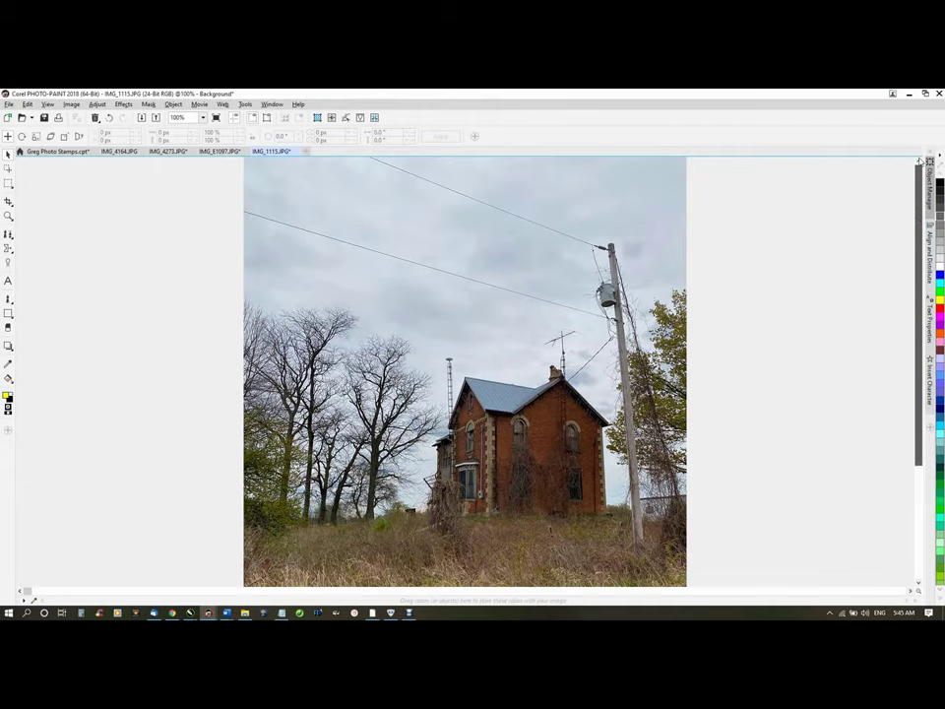
Paste the copied stamp into IMG_1115 and place it in the sky's upper-left corner, at about X 7 px and Y 7 px
key(ctrl+v)
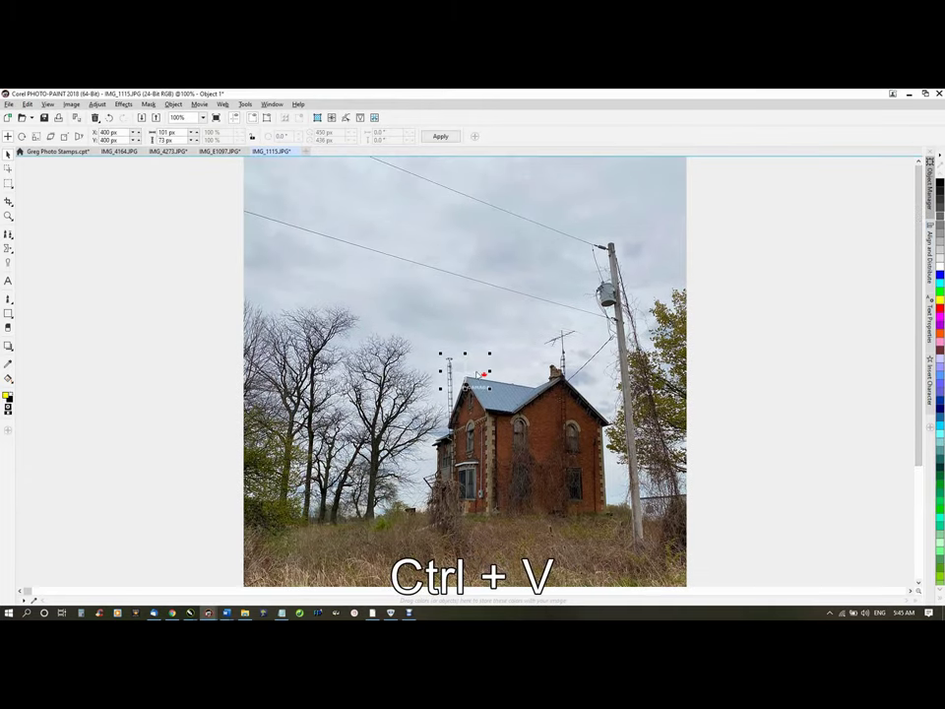
drag(466, 372, 652, 182)
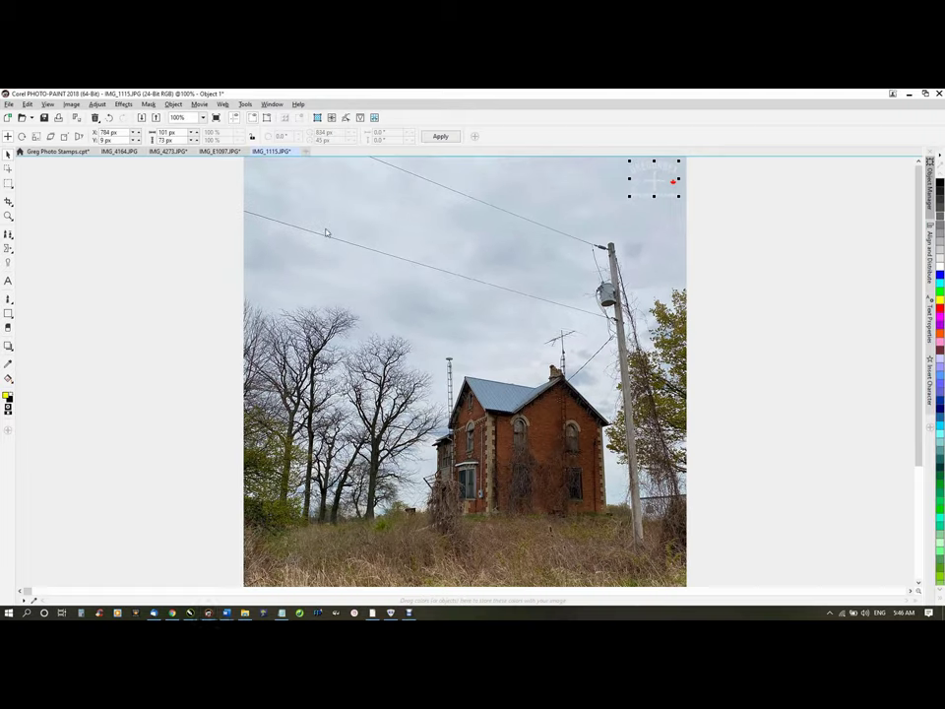
drag(653, 185, 266, 175)
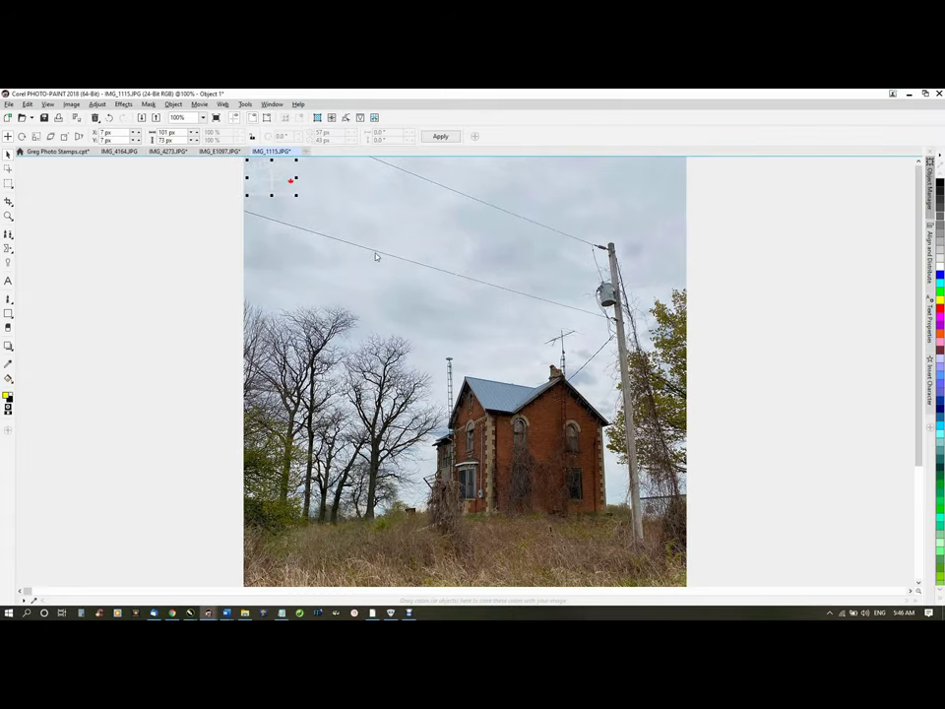
Export the IMG_1115 photo as a JPEG into folder 2, merging the stamp with the background
key(ctrl+e)
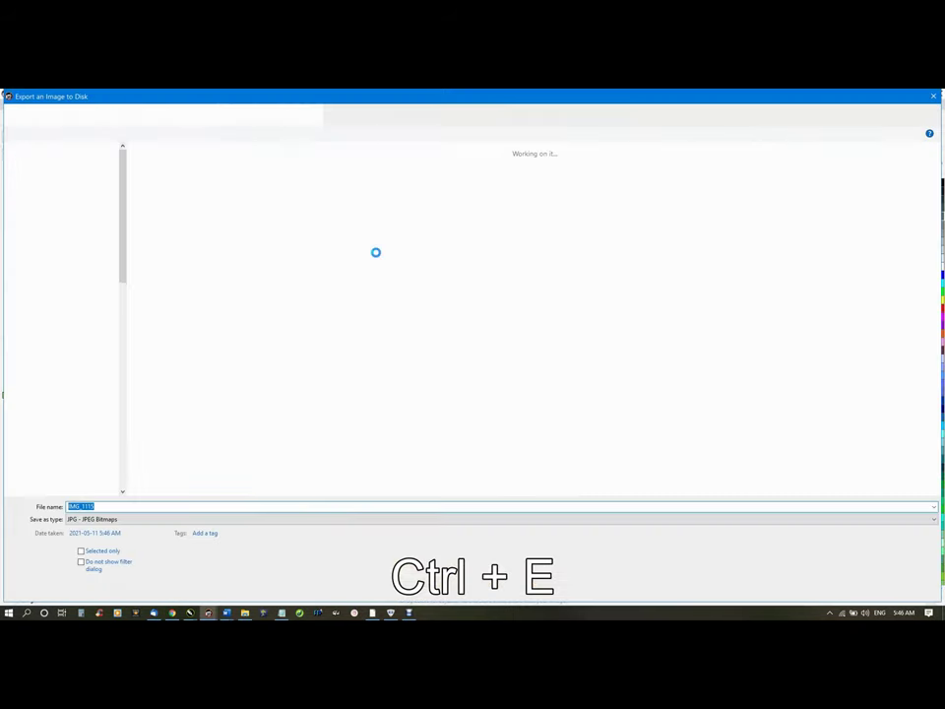
key(Return)
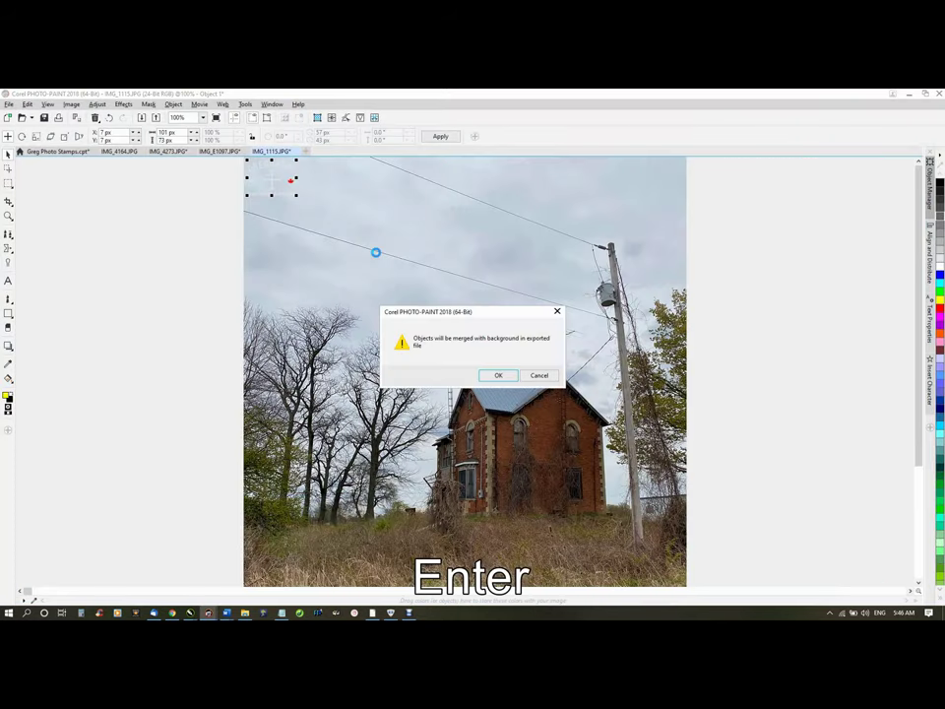
key(Return)
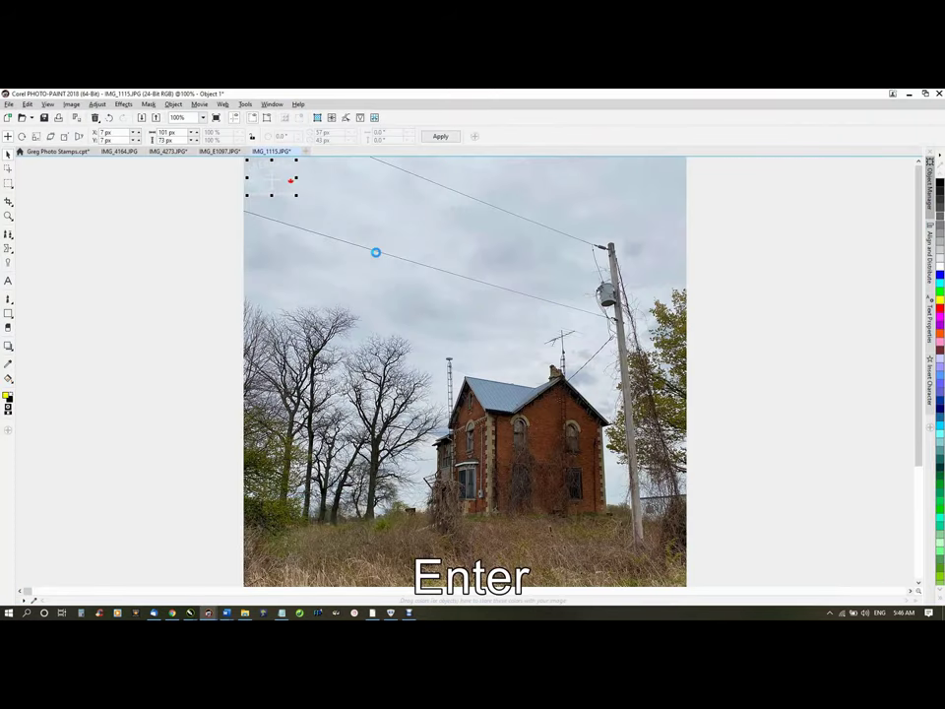
key(Return)
Close the photos IMG_1115, IMG_E1097 and IMG_4273 without saving changes to the originals
click(294, 153)
click(471, 376)
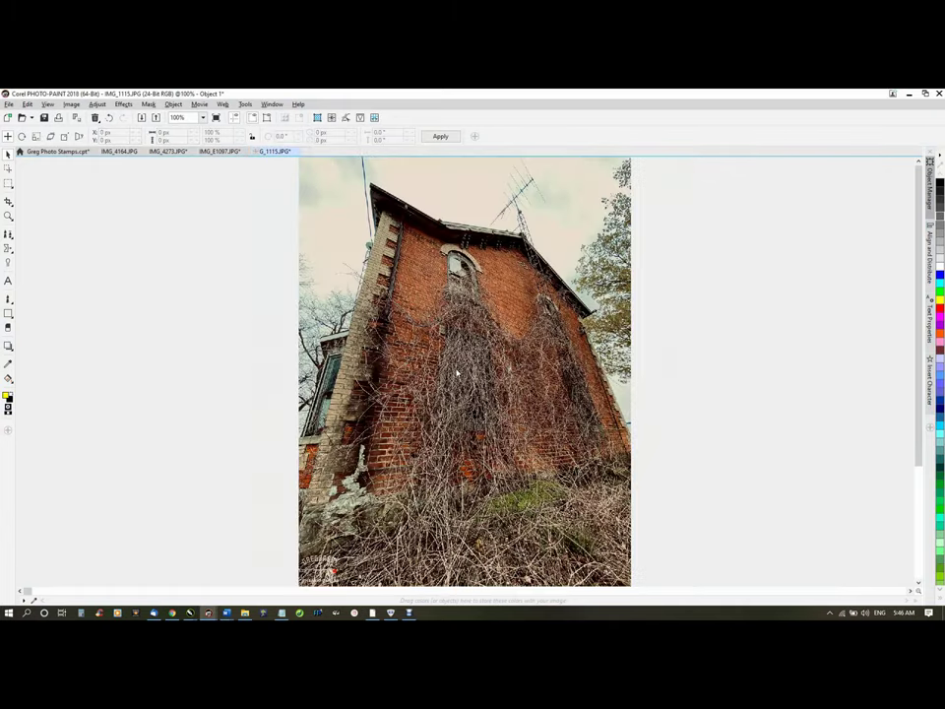
click(255, 151)
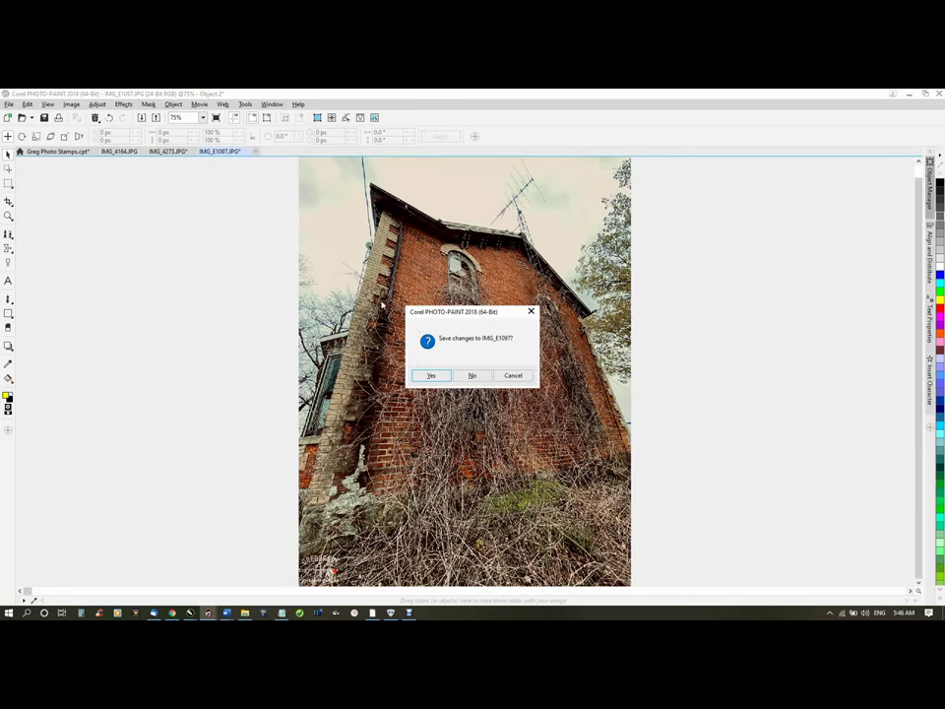
click(469, 374)
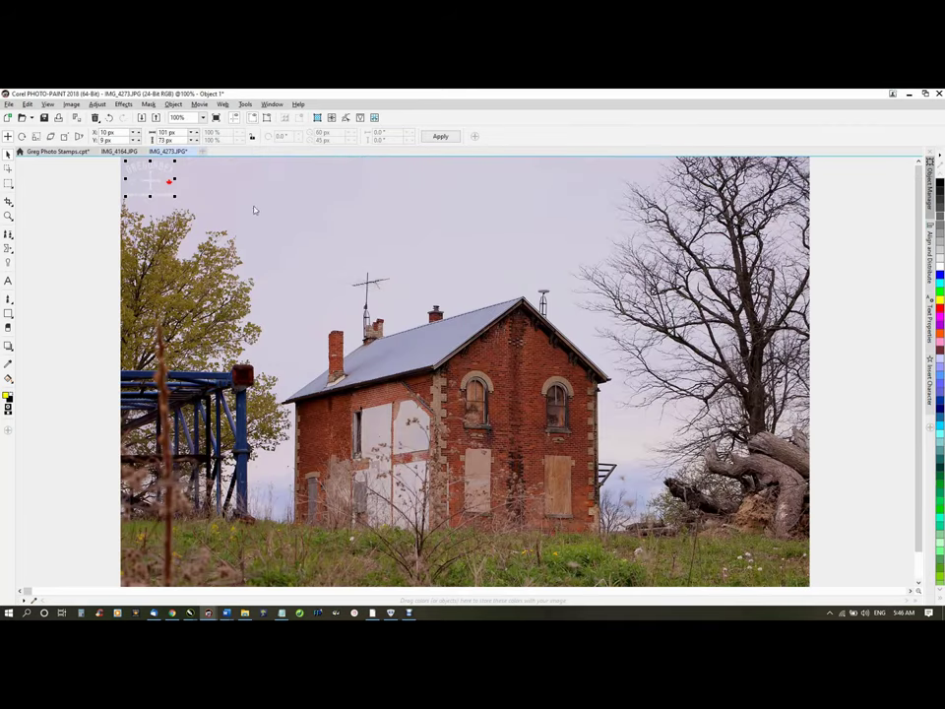
click(193, 152)
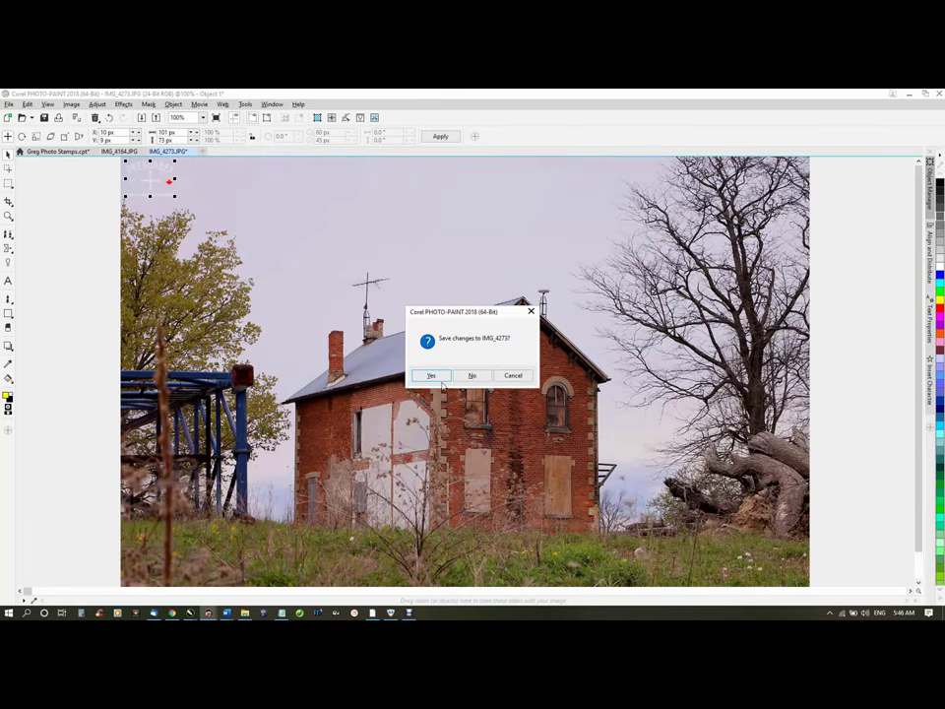
click(477, 376)
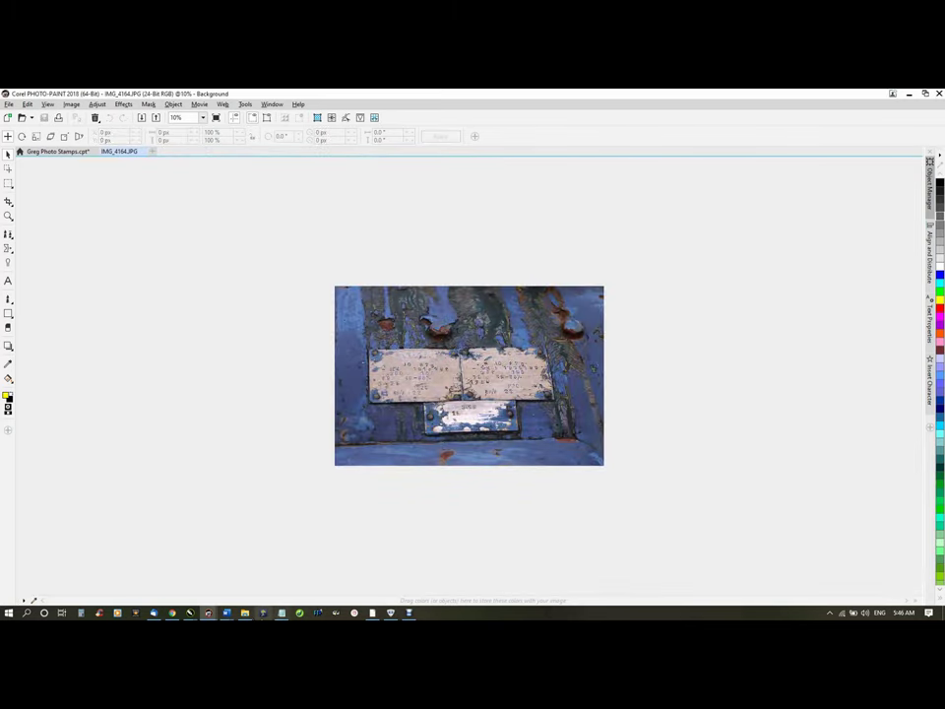
Open IMG_E1007 from the iPhone n Vid folder and resample it to a height of 1200 pixels
click(244, 613)
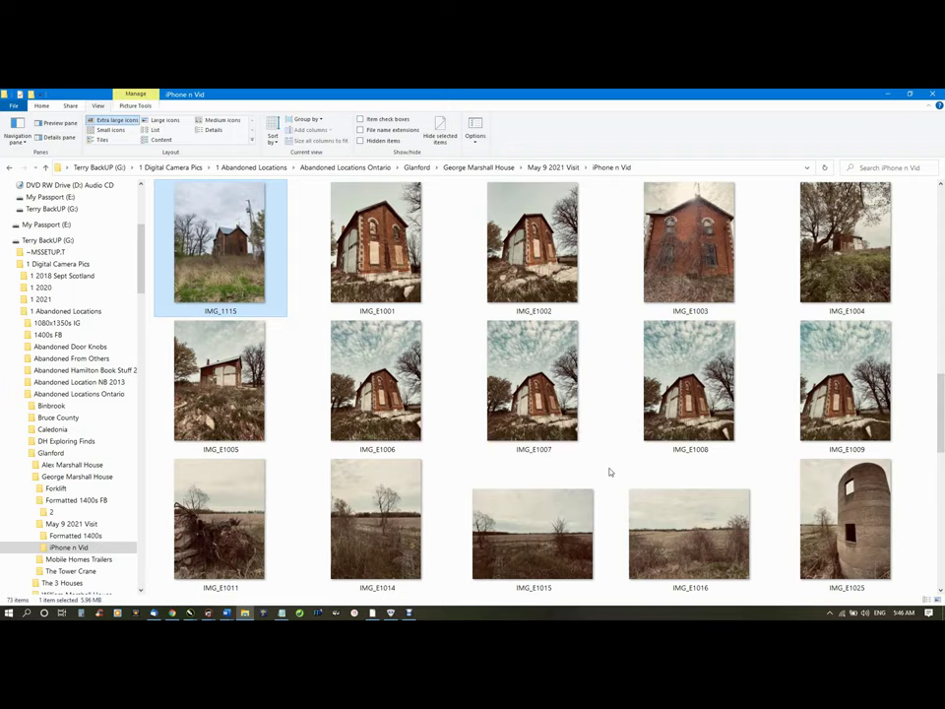
double_click(539, 387)
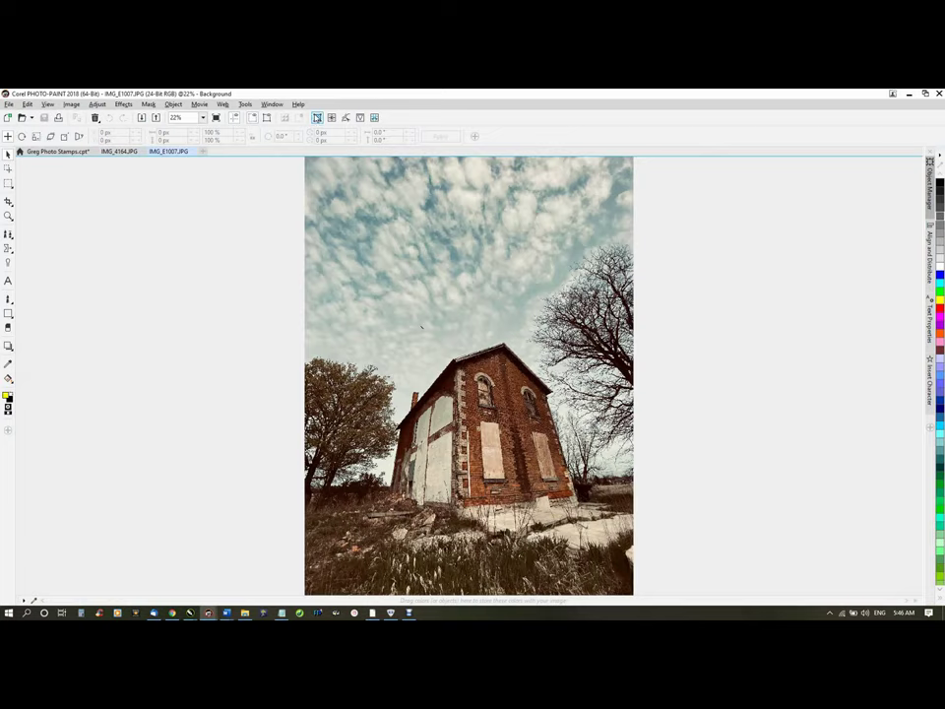
click(317, 118)
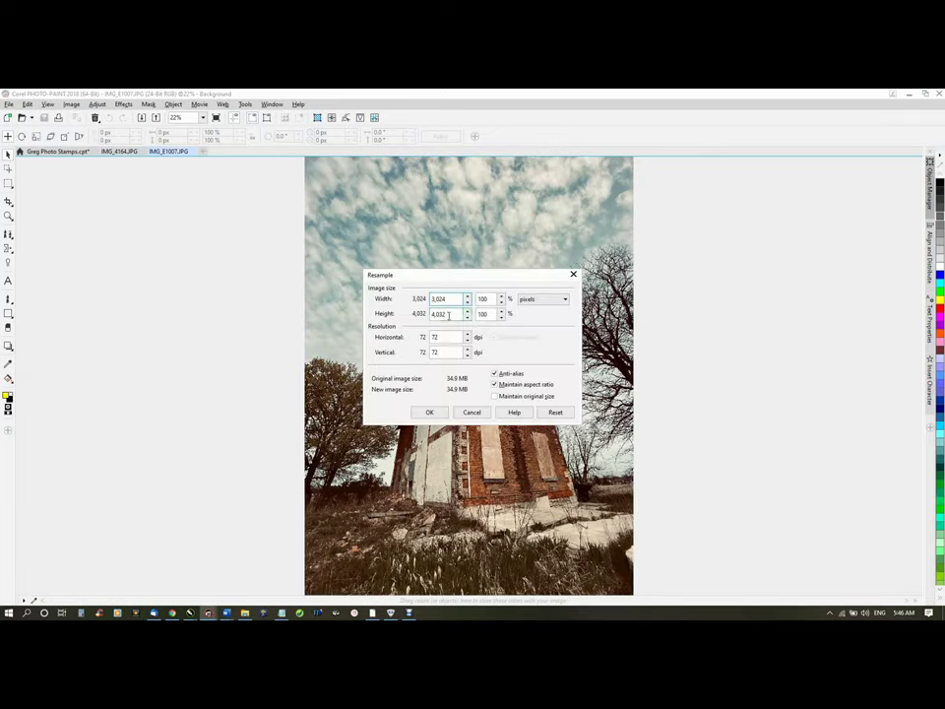
key(Tab)
text(1200)
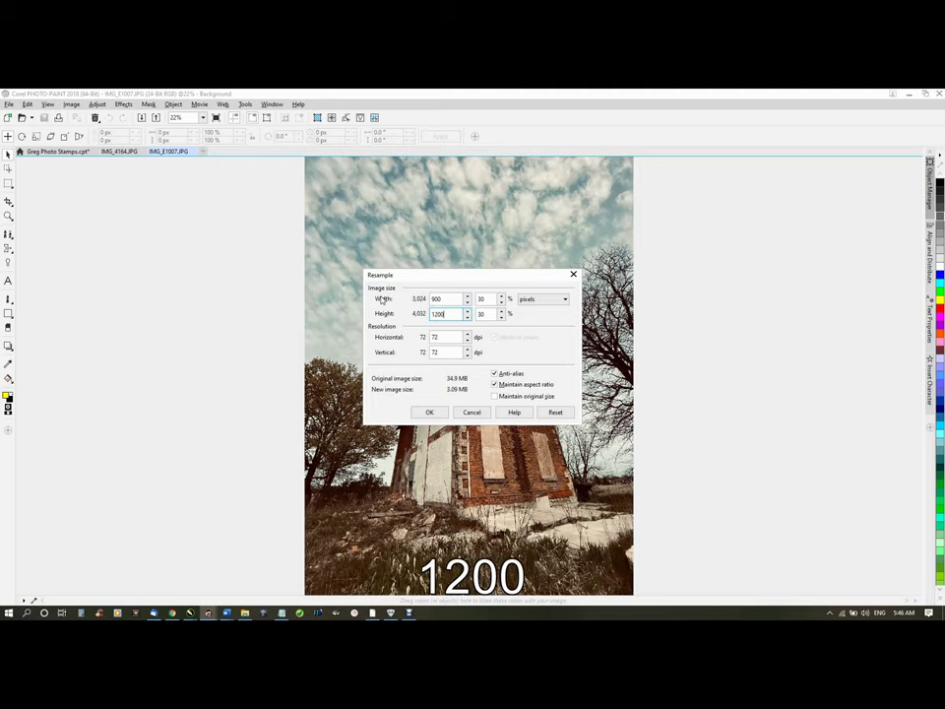
key(Return)
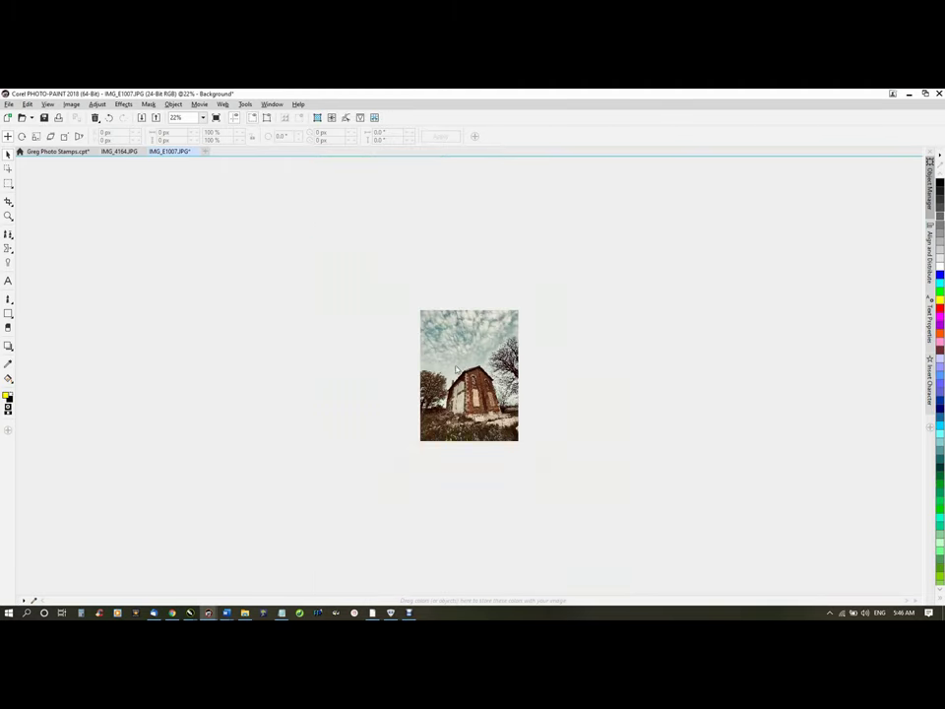
Adjust the tones of the IMG_E1007 house photo to brightness 14, contrast 54 and intensity -31
scroll(445, 379, up, 1)
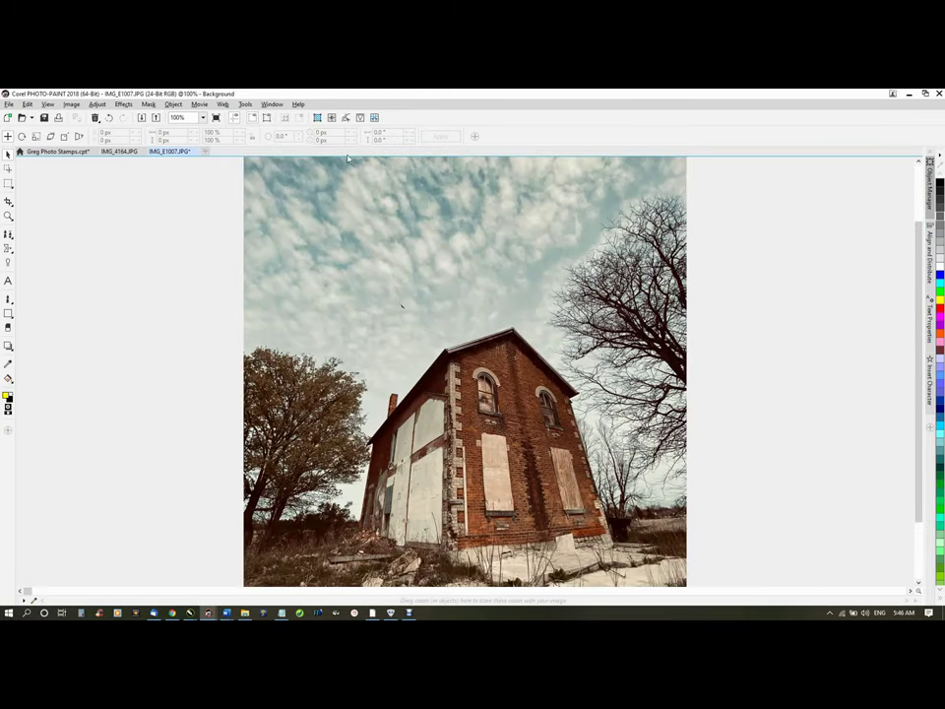
key(ctrl+b)
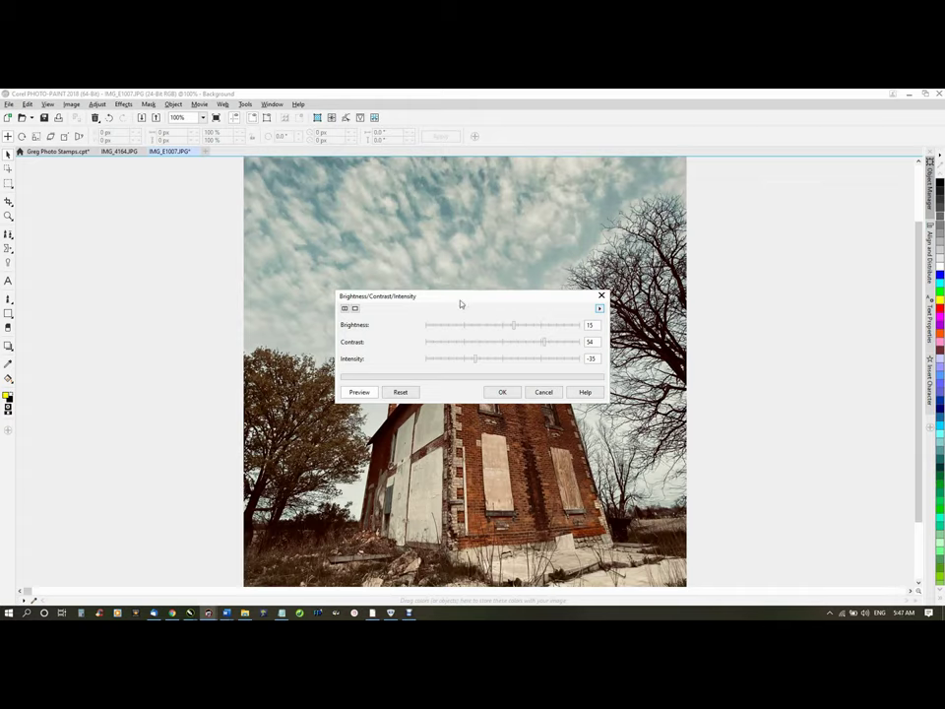
drag(460, 304, 631, 188)
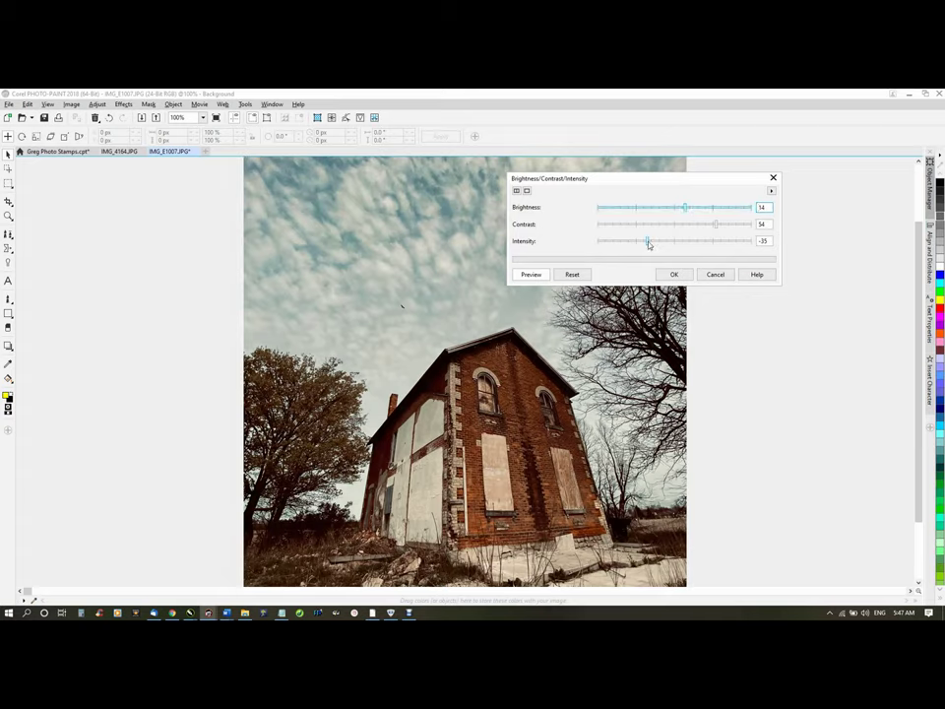
drag(649, 244, 652, 243)
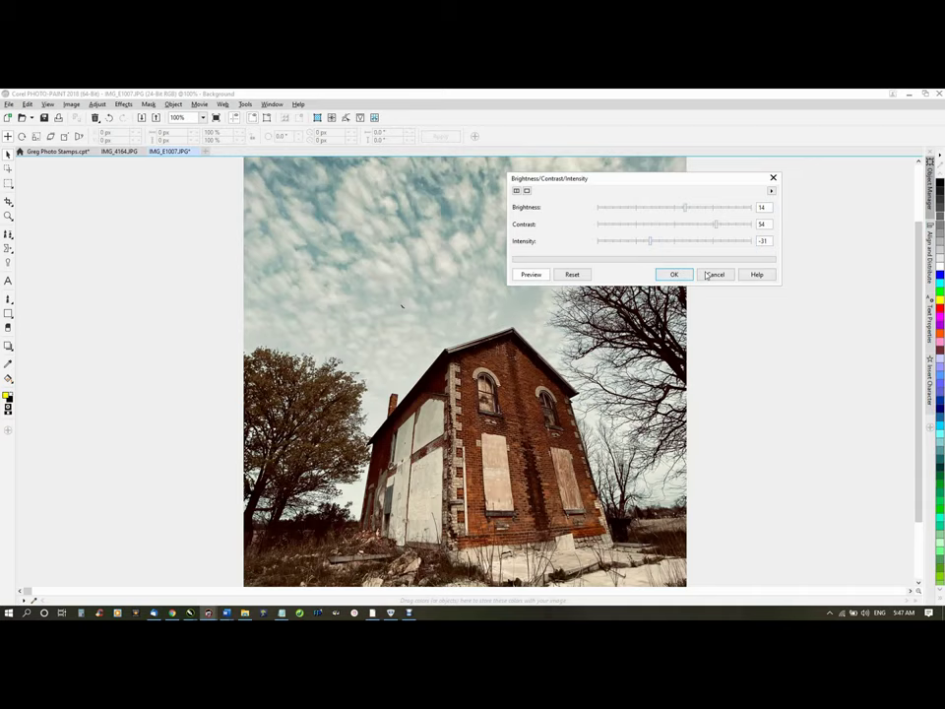
click(672, 275)
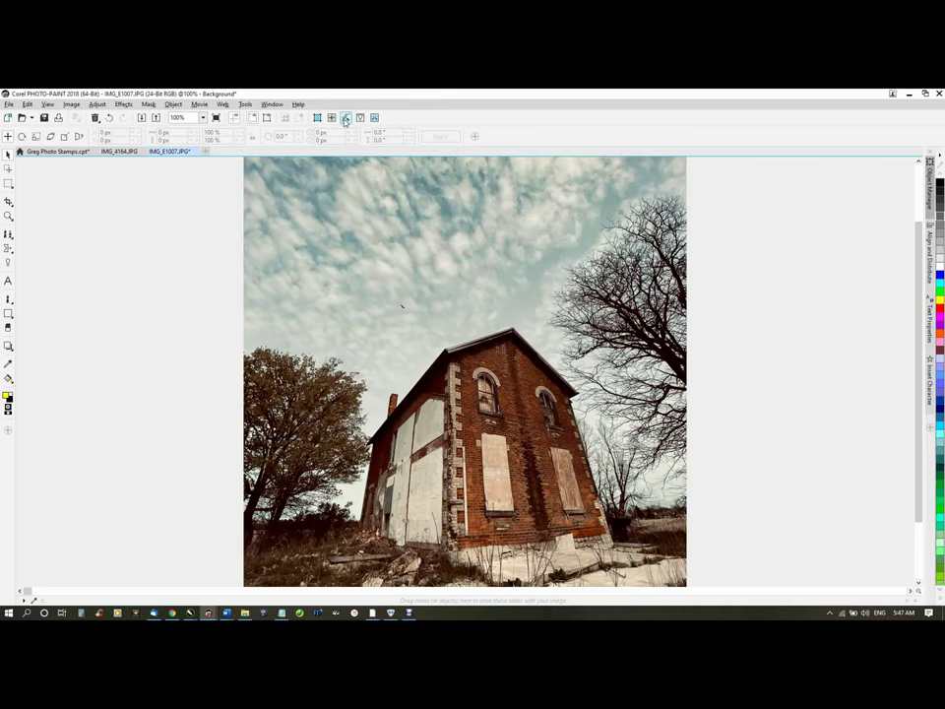
Sharpen the IMG_E1007 photo and apply a Vibrance adjustment with vibrance at 23% and saturation at 14%
click(345, 118)
click(501, 376)
scroll(742, 311, down, 2)
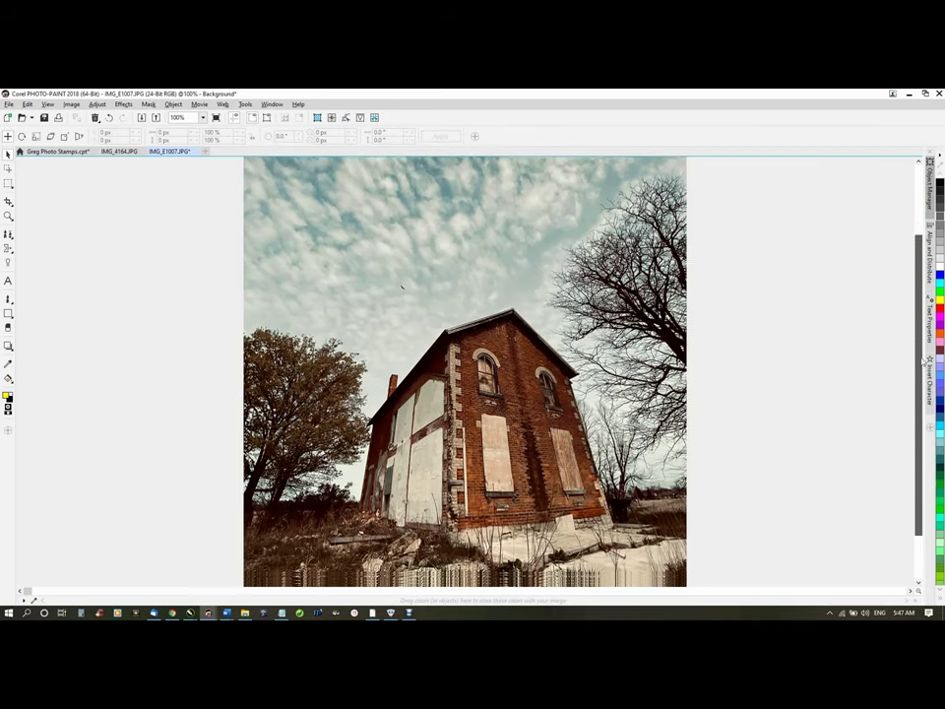
click(361, 118)
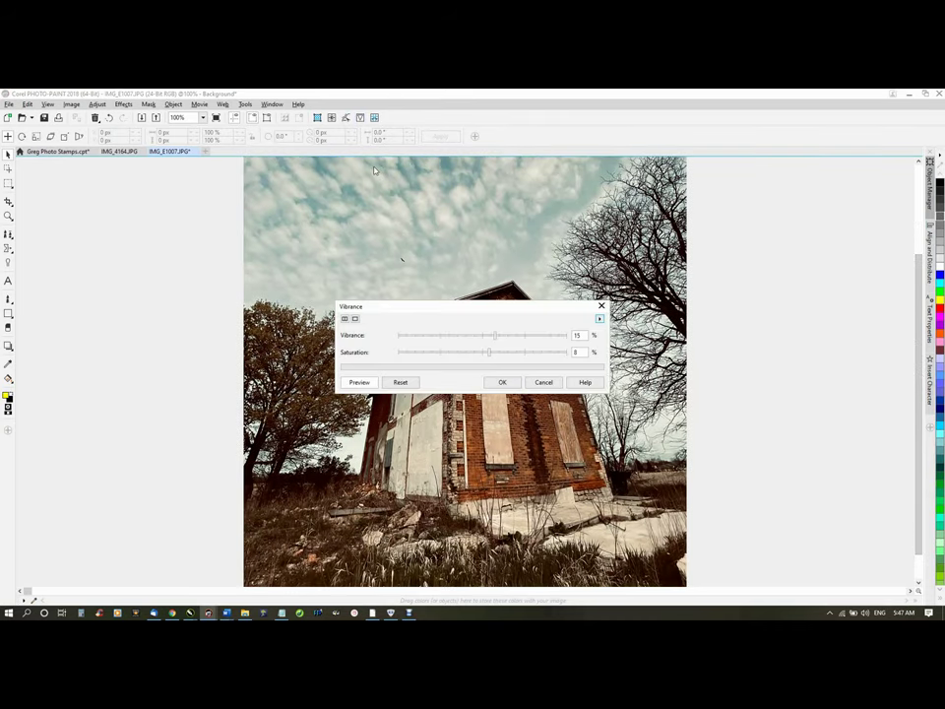
click(496, 352)
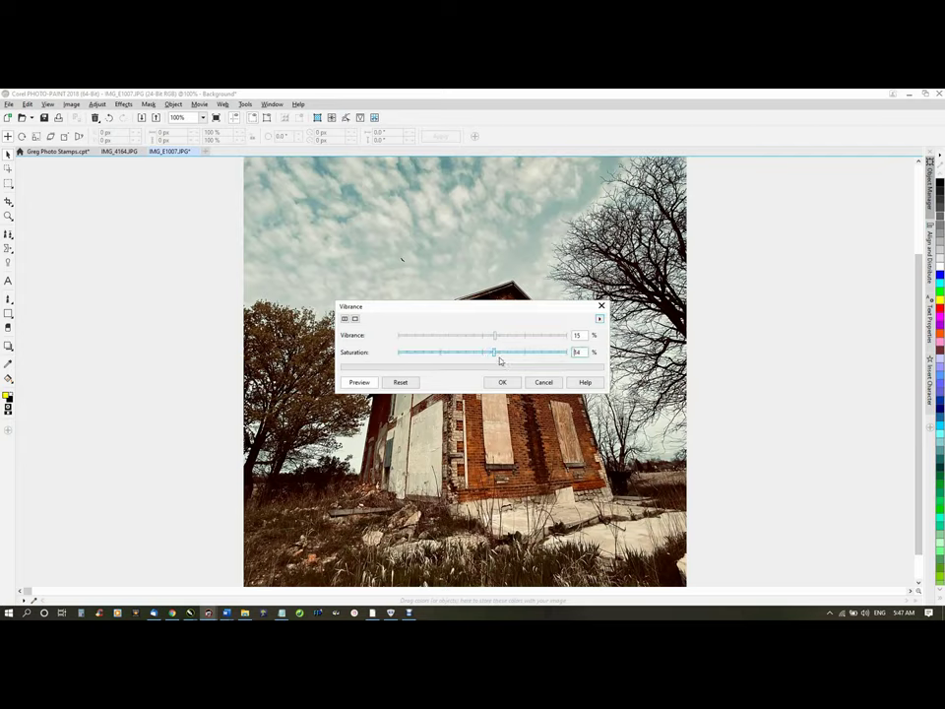
click(502, 336)
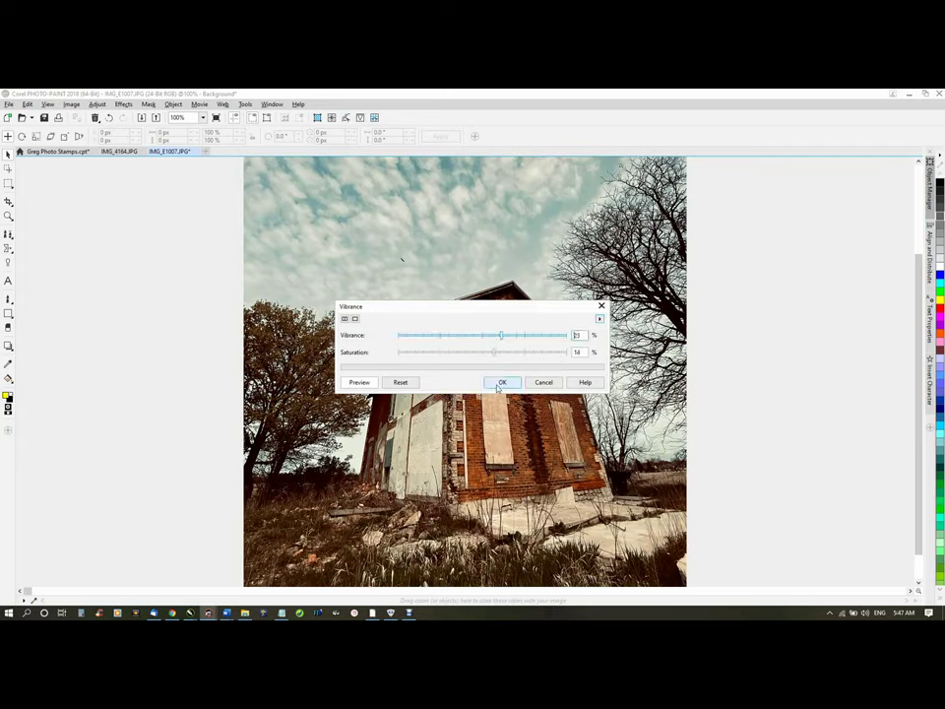
click(499, 383)
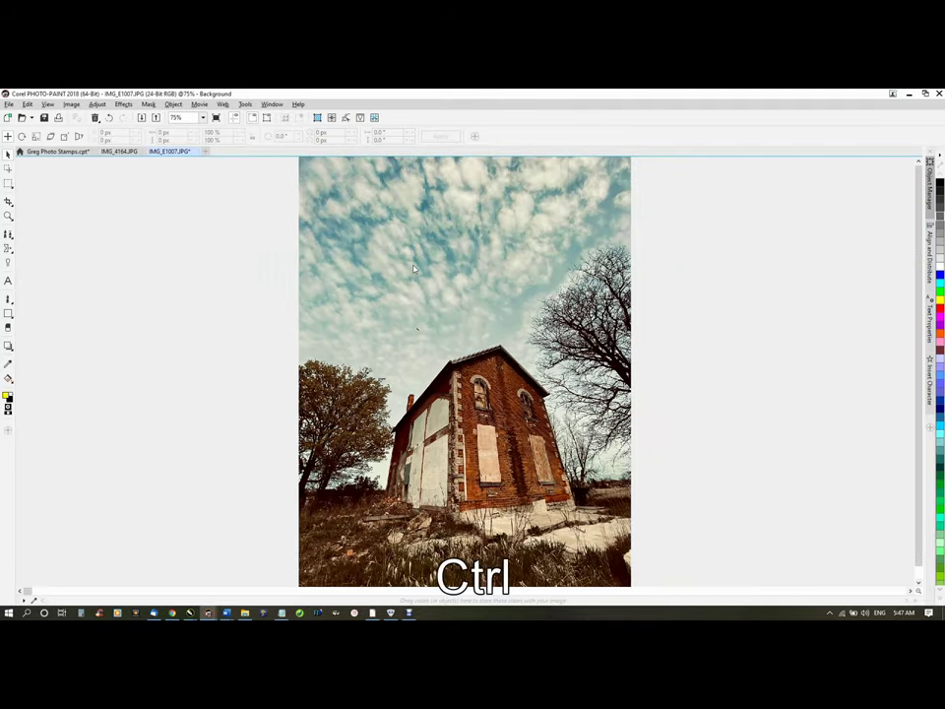
Paste the copied stamp into IMG_E1007, place it in the photo's lower-right corner at about X 792 px and Y 1,120 px, and preview it
key(ctrl+v)
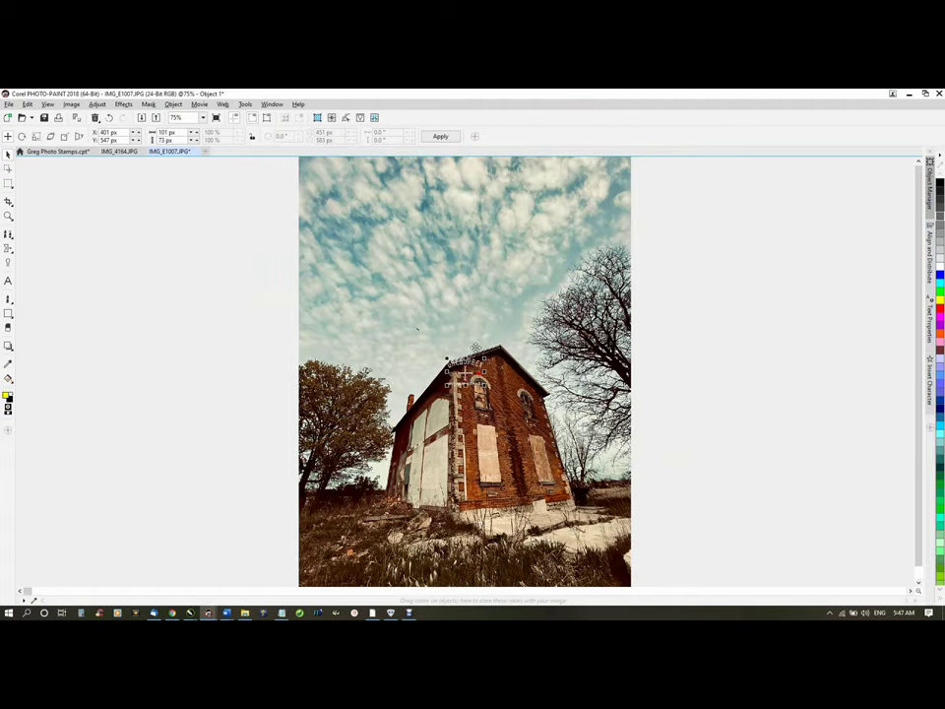
drag(466, 375, 599, 570)
scroll(922, 404, down, 1)
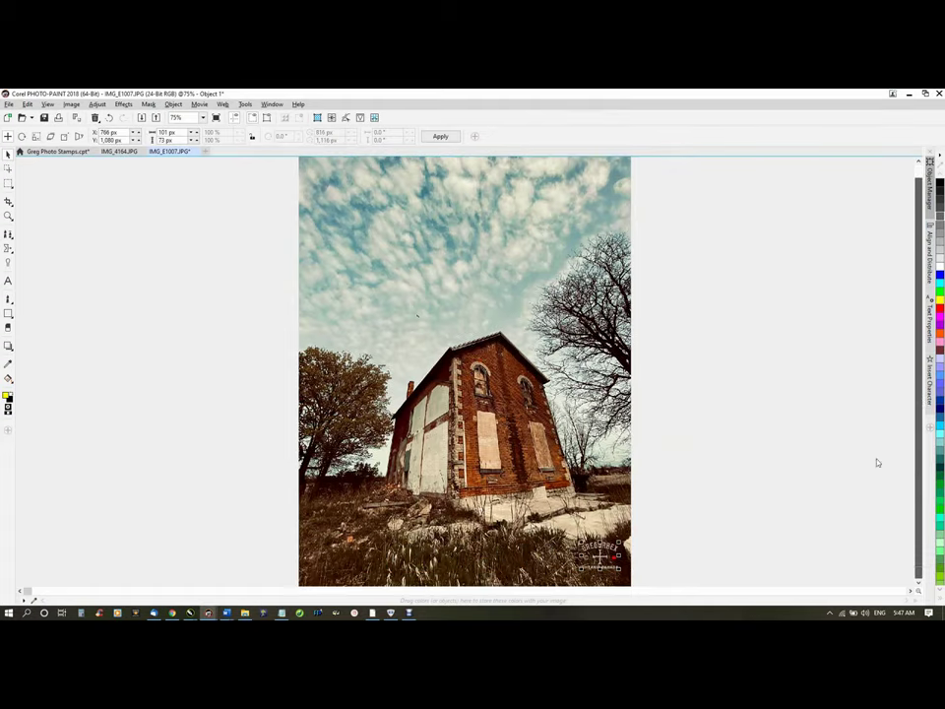
drag(600, 558, 613, 571)
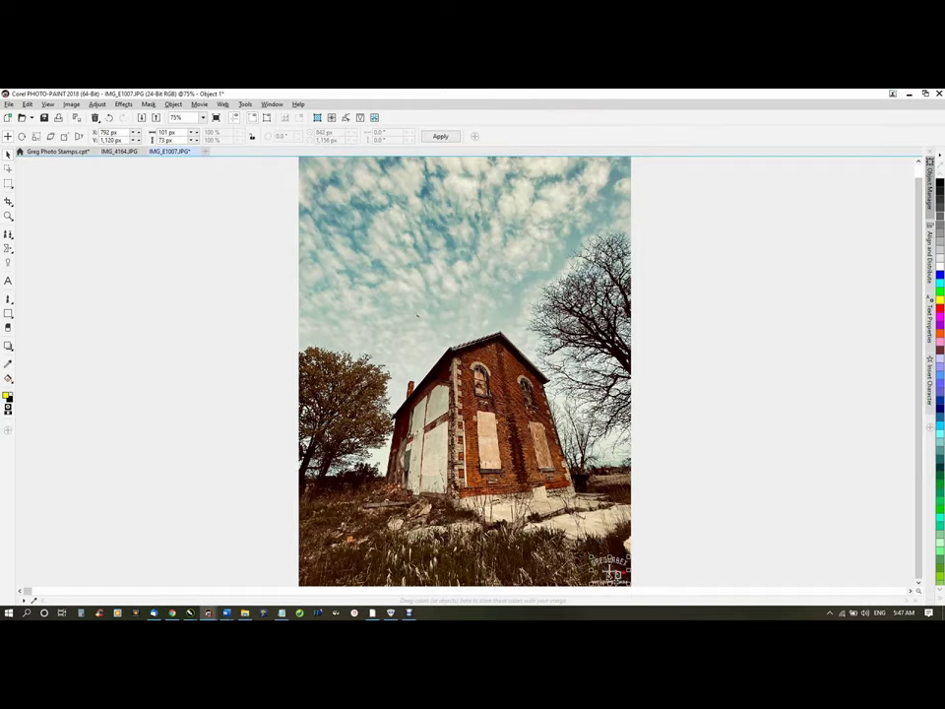
click(215, 118)
click(286, 233)
Move the stamp to the photo's lower-left corner at about X 10 px and Y 1,118 px and preview the image
drag(616, 582, 320, 568)
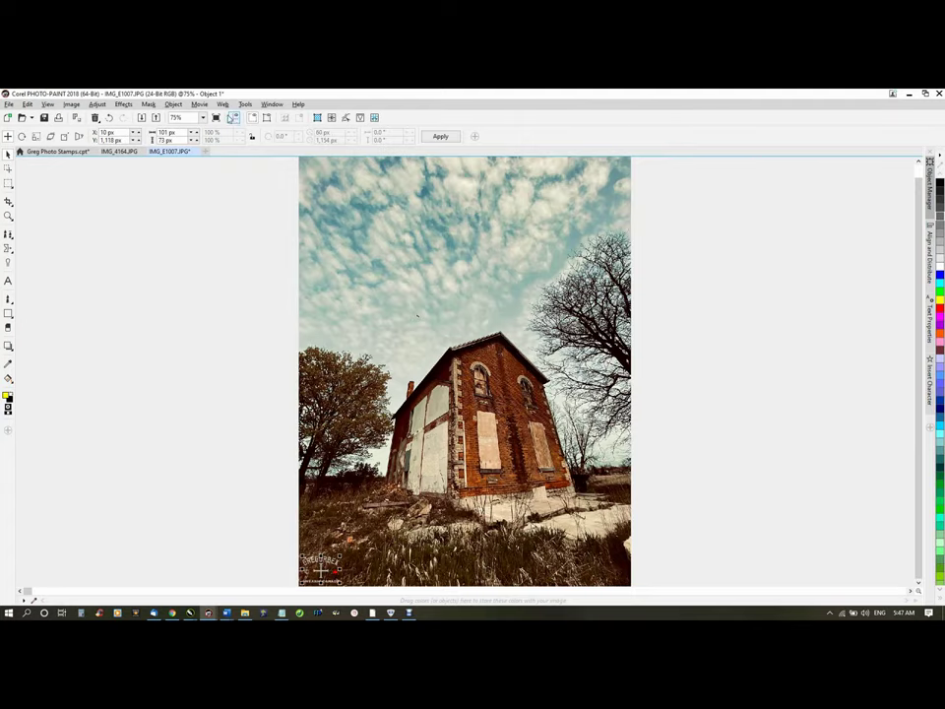
click(215, 117)
click(309, 253)
Export the stamped IMG_E1007 photo as a JPEG into folder 2, merging the stamp with the background
key(ctrl+e)
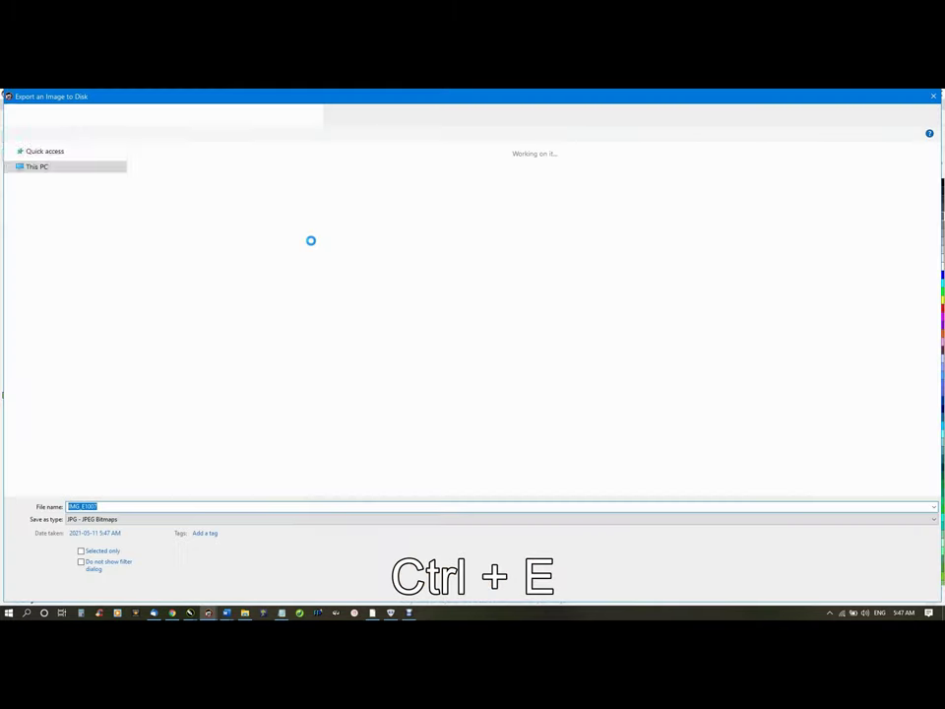
key(Return)
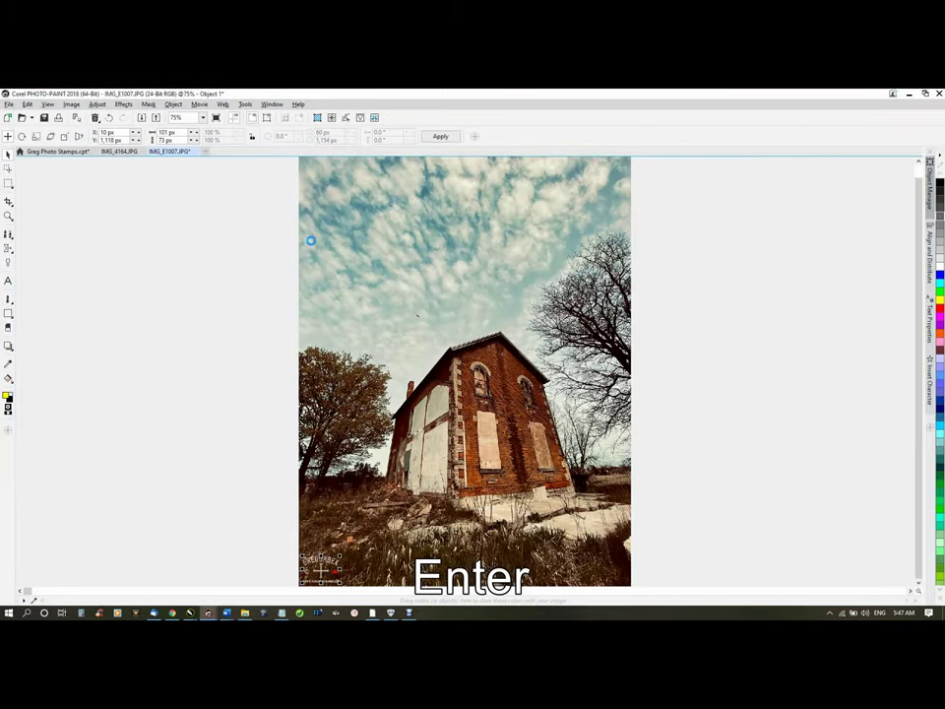
key(Return)
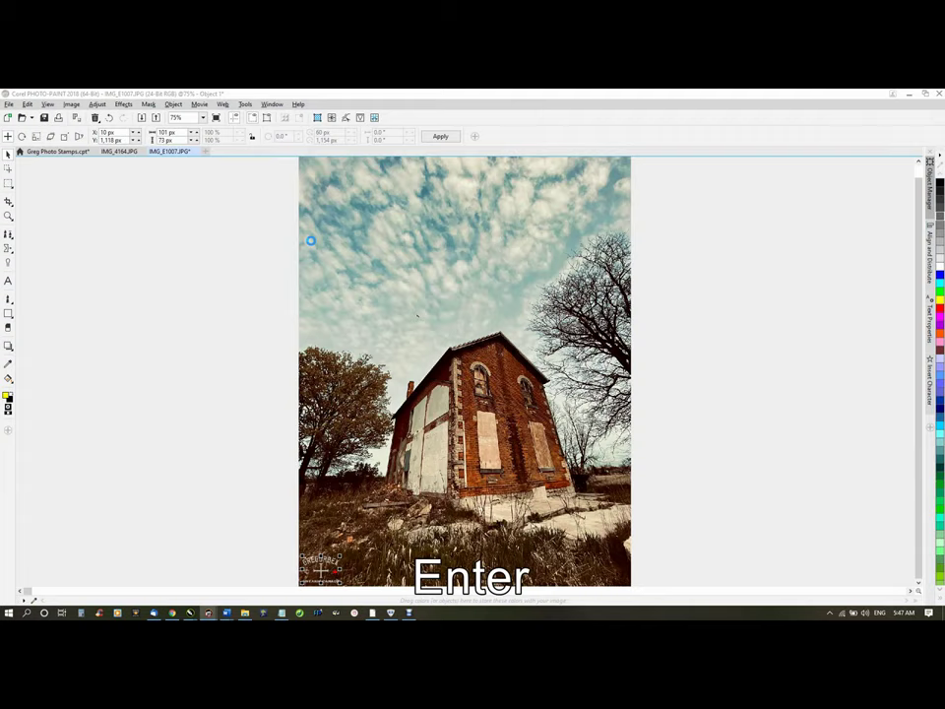
key(Return)
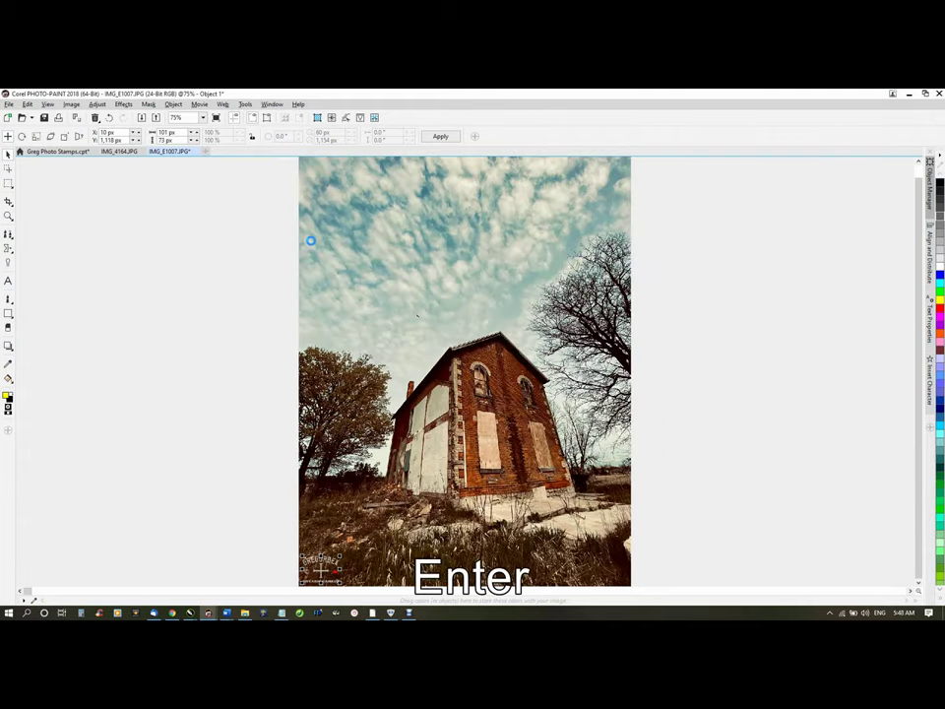
Try to delete the exported IMG_4273 photo from folder 2 and leave without exporting anything
key(ctrl+e)
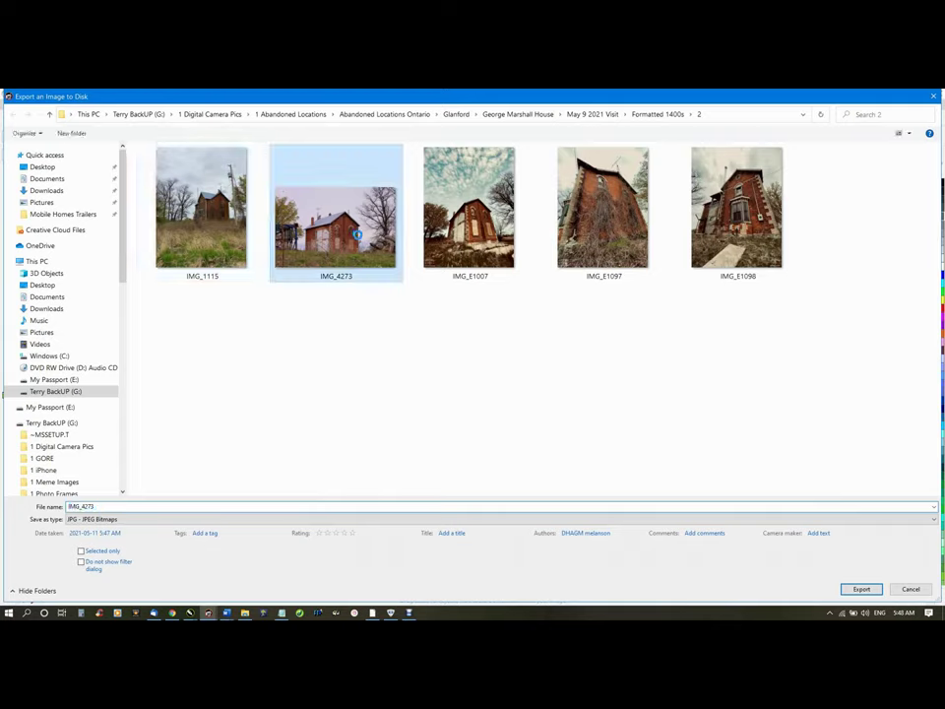
right_click(357, 234)
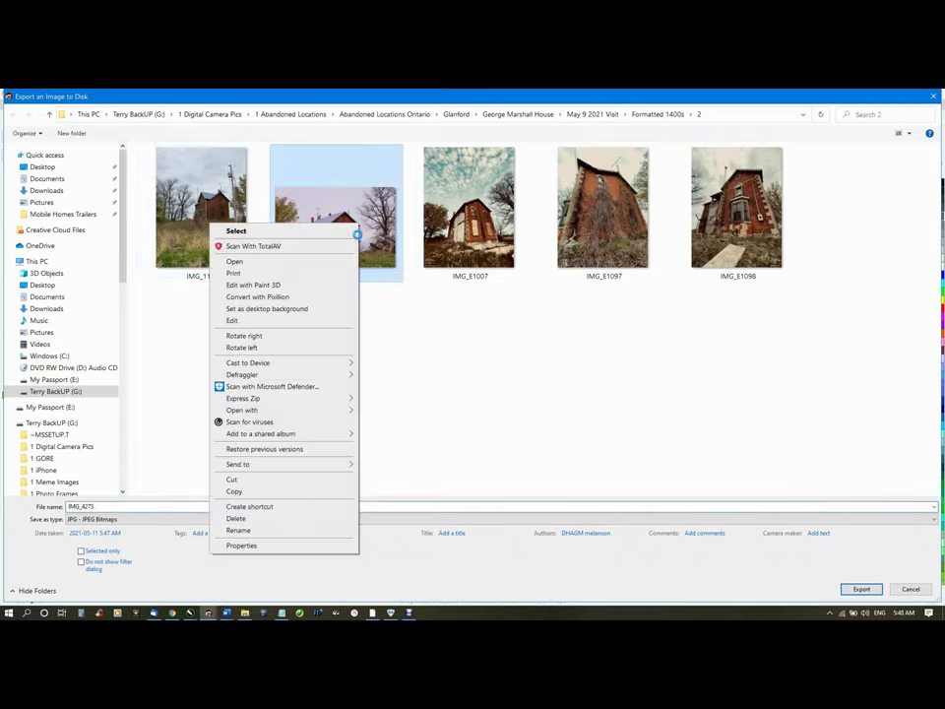
click(236, 520)
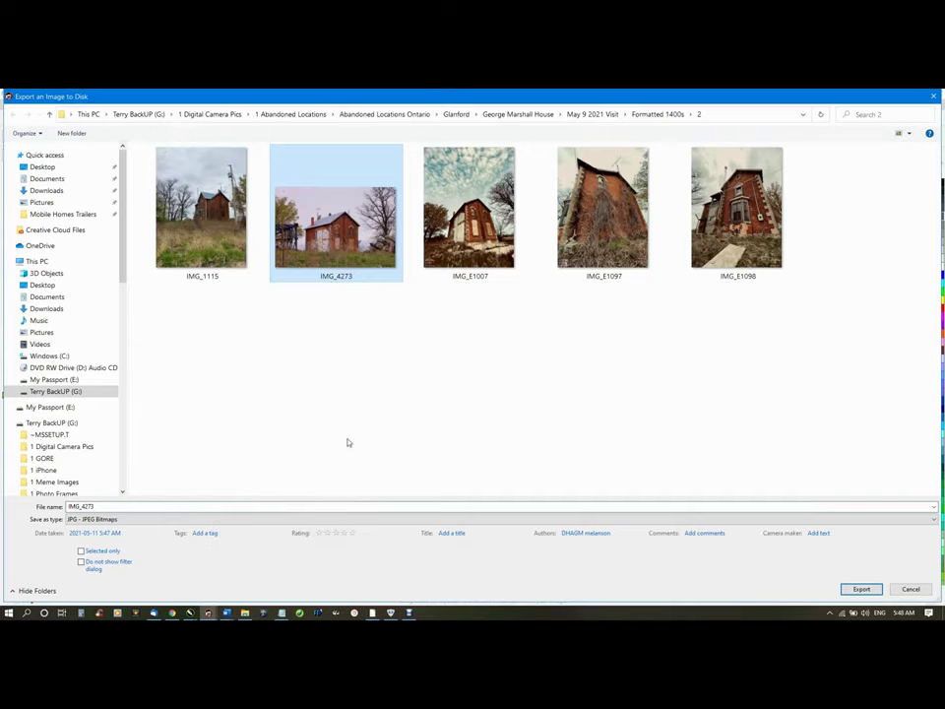
click(910, 589)
Close the IMG_E1007 photo without saving its changes, and close the IMG_4164 photo
click(204, 153)
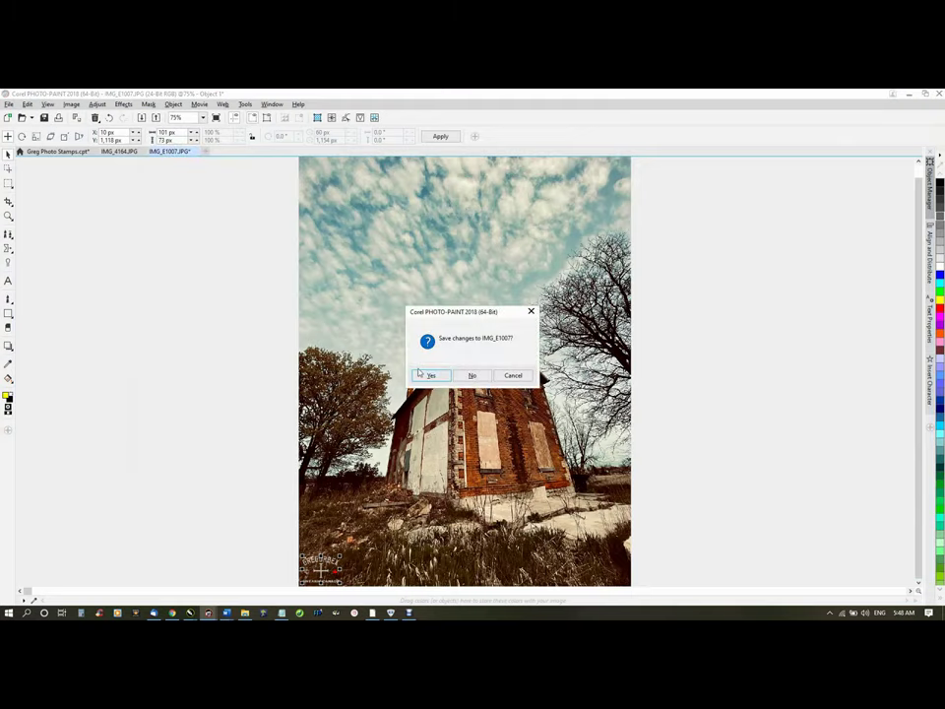
click(471, 375)
click(143, 151)
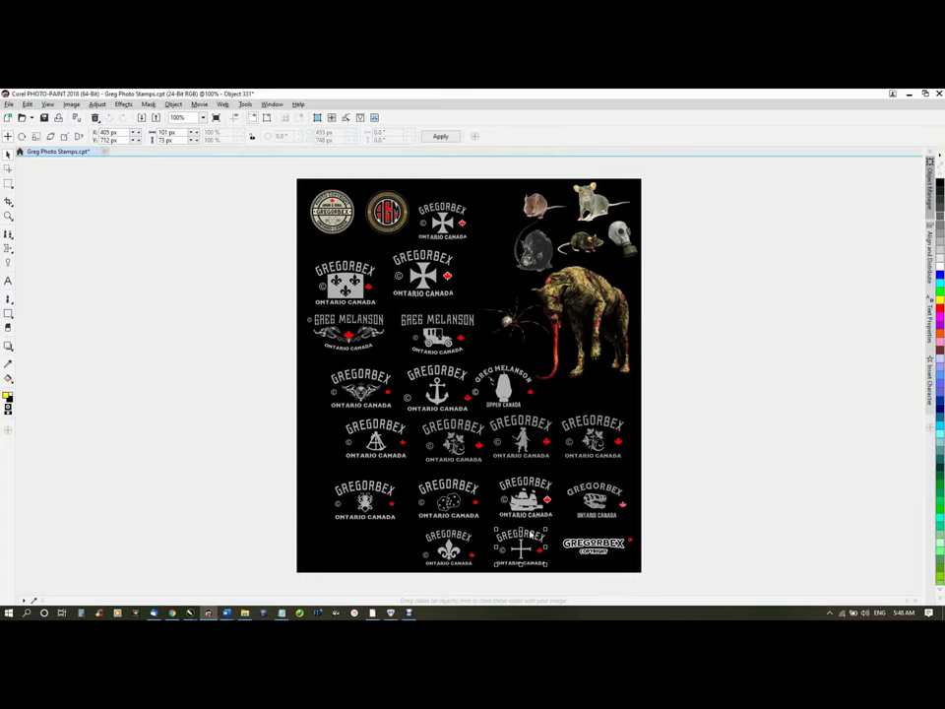
Copy the selected cross stamp from the Greg Photo Stamps document and open the IMG_E1093 photo from the iPhone n Vid folder
key(ctrl+c)
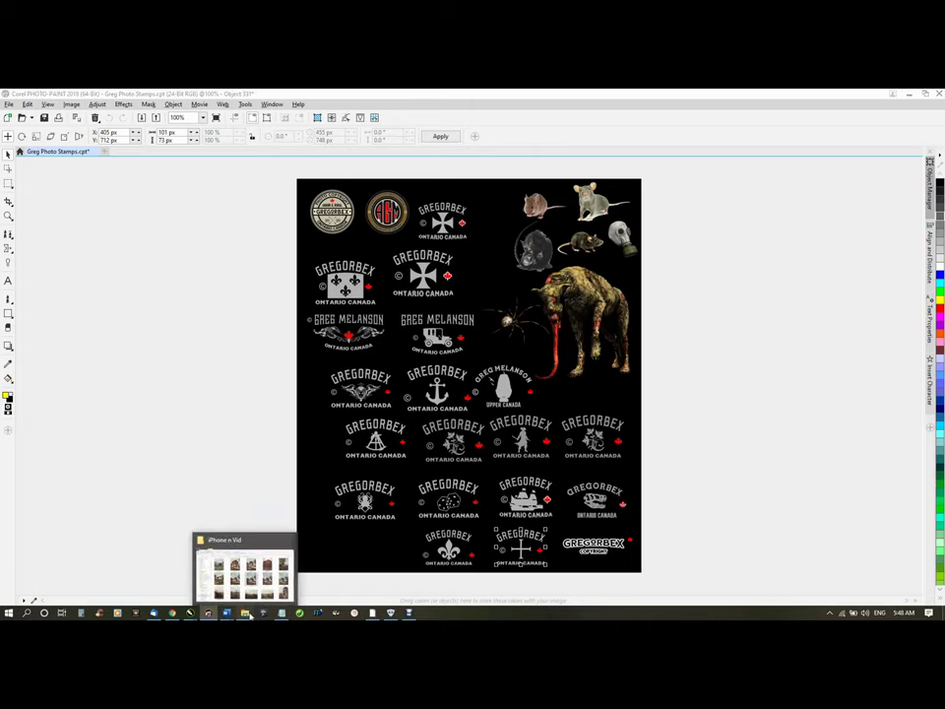
click(244, 612)
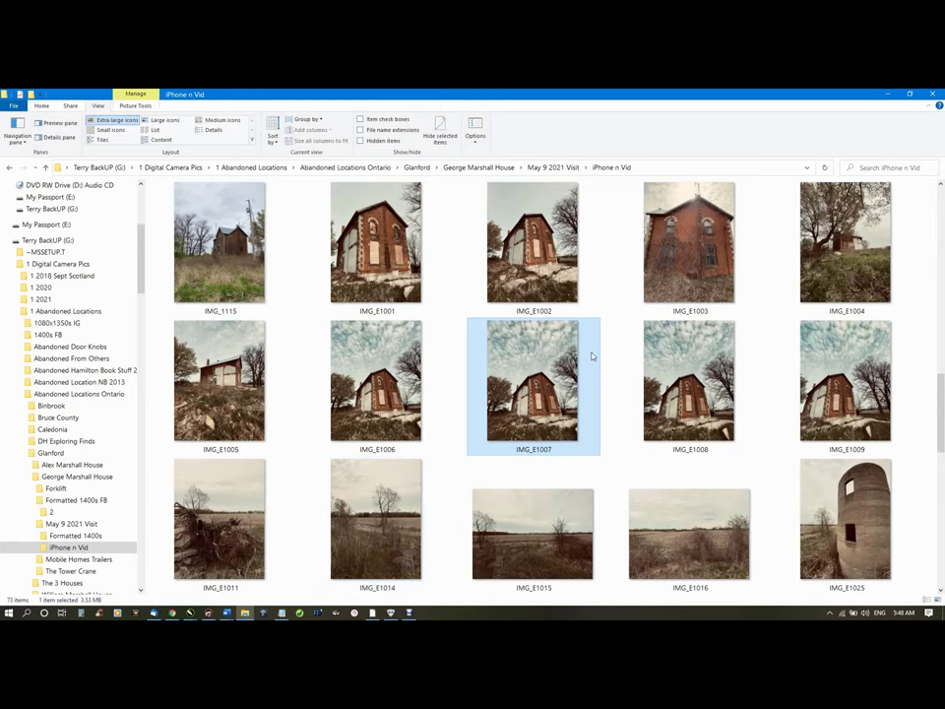
mouse_move(594, 380)
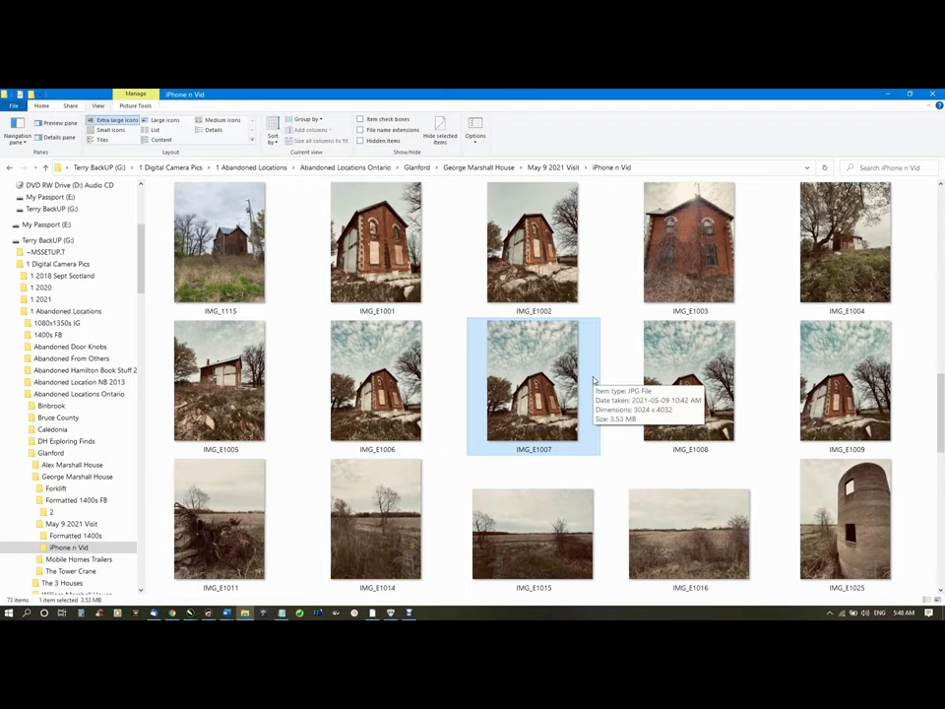
scroll(594, 380, down, 2)
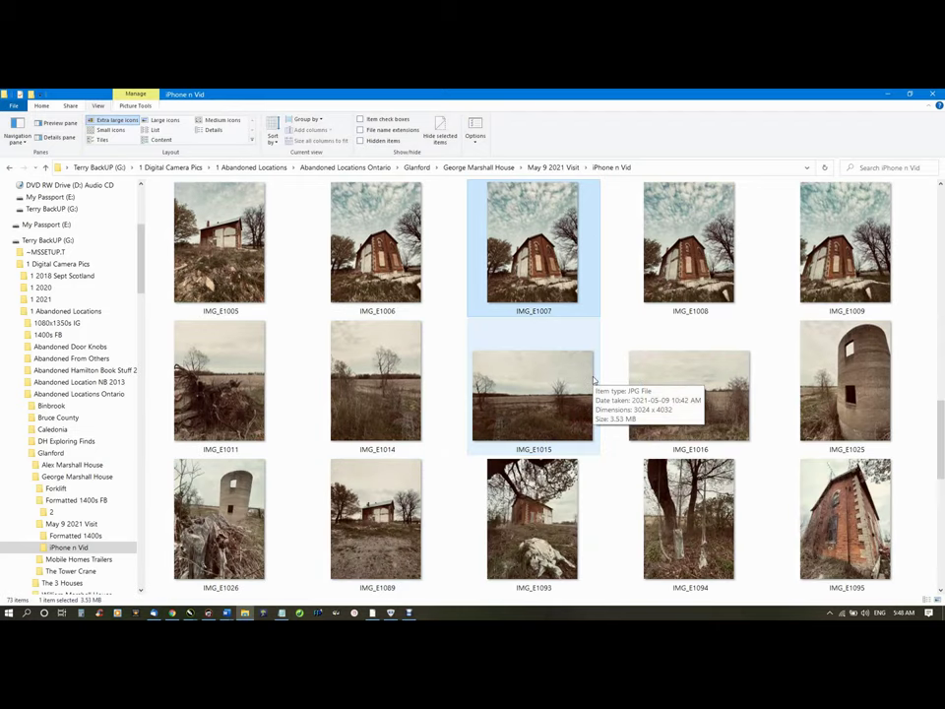
mouse_move(581, 431)
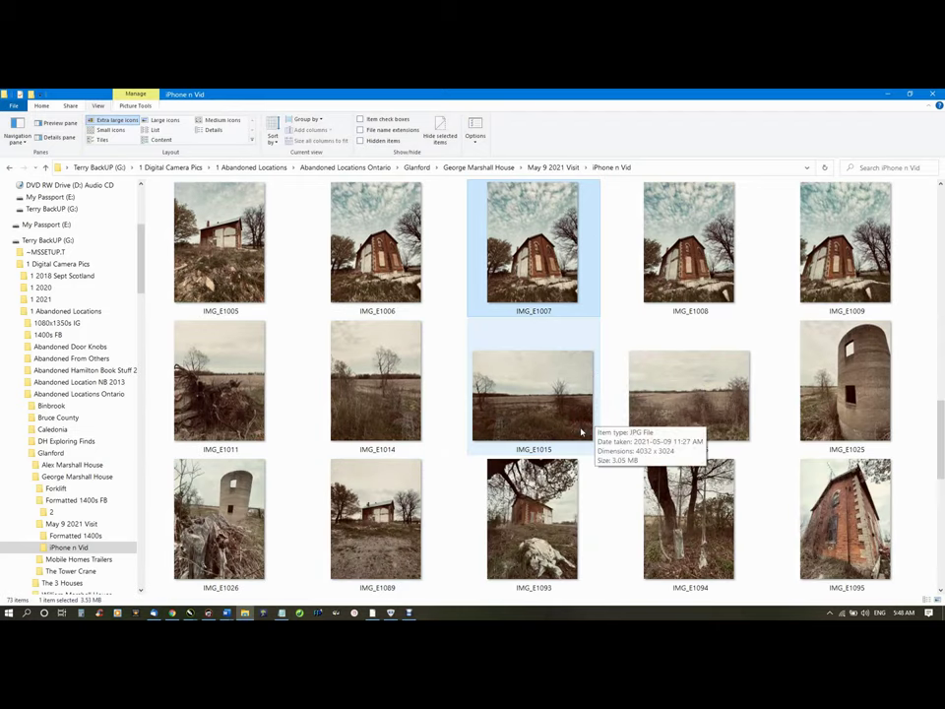
double_click(537, 520)
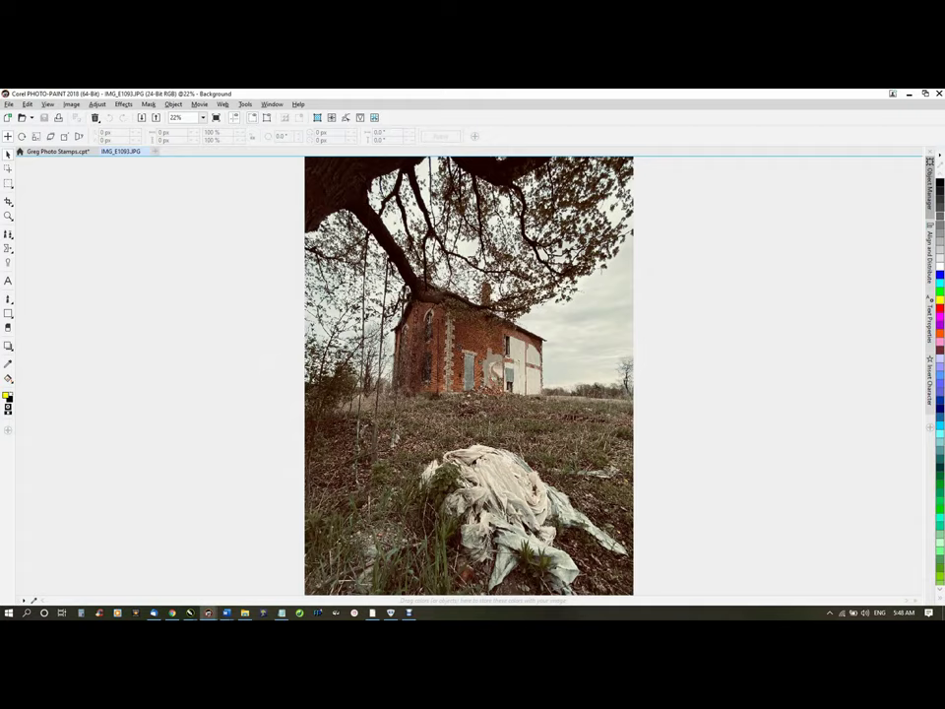
Resample IMG_E1093 to a height of 1200 pixels, keeping its aspect ratio
click(318, 117)
key(Tab)
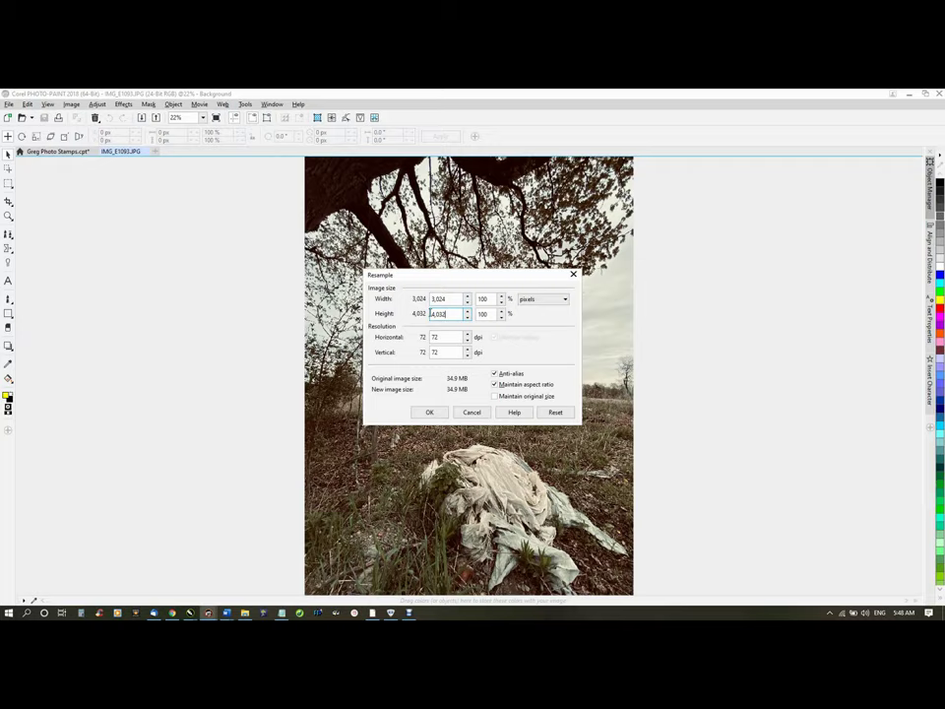
text(12)
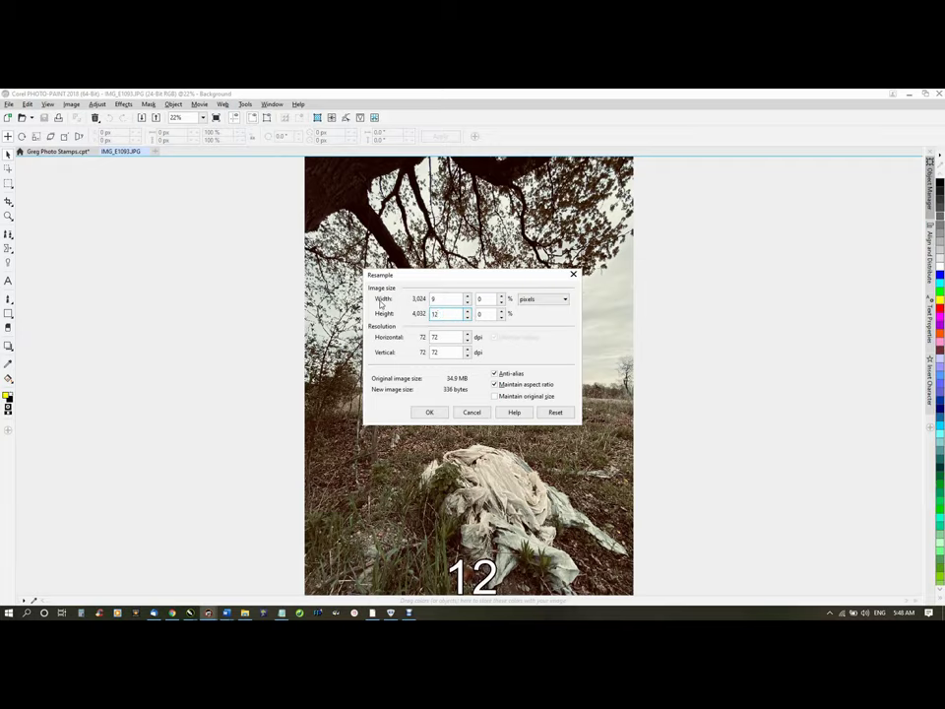
text(00)
key(Return)
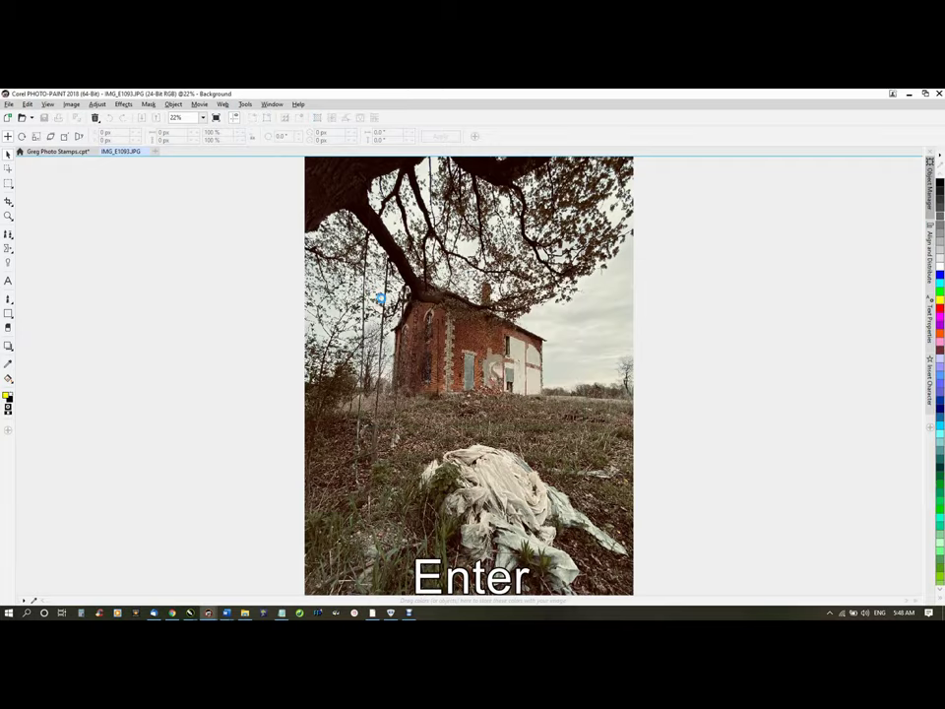
scroll(459, 345, up, 4)
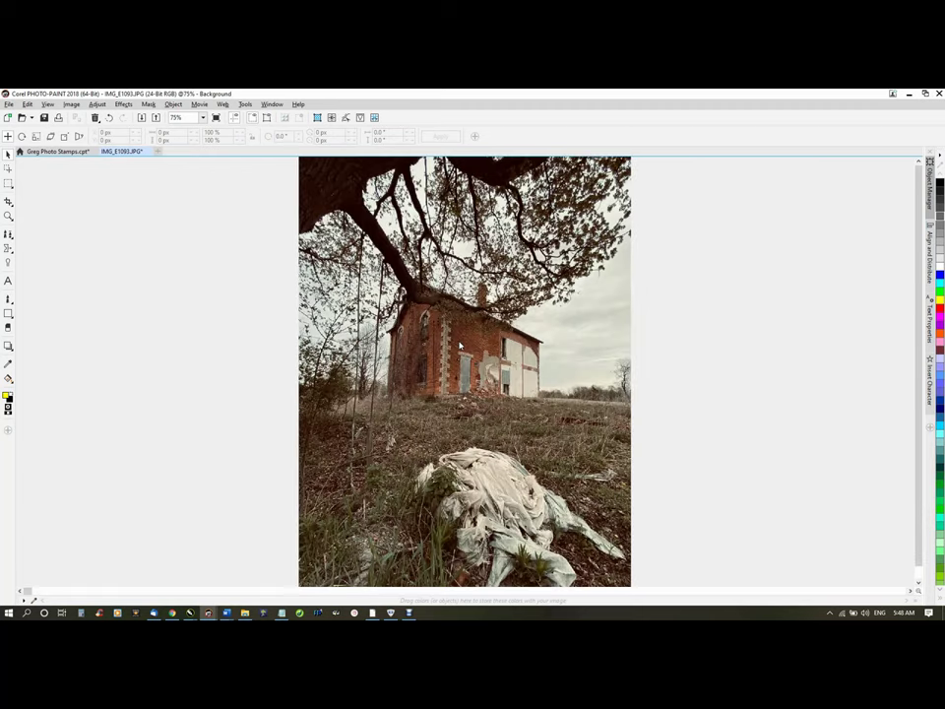
scroll(459, 344, up, 1)
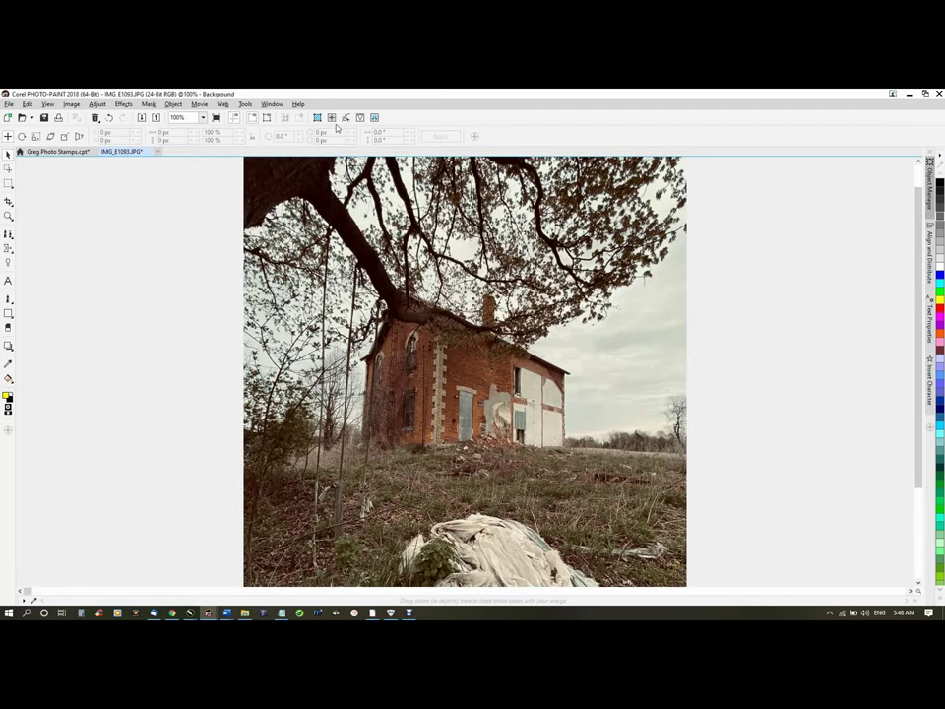
Adjust IMG_E1093 with brightness 13, contrast 54 and intensity -40
key(ctrl+b)
drag(482, 298, 659, 197)
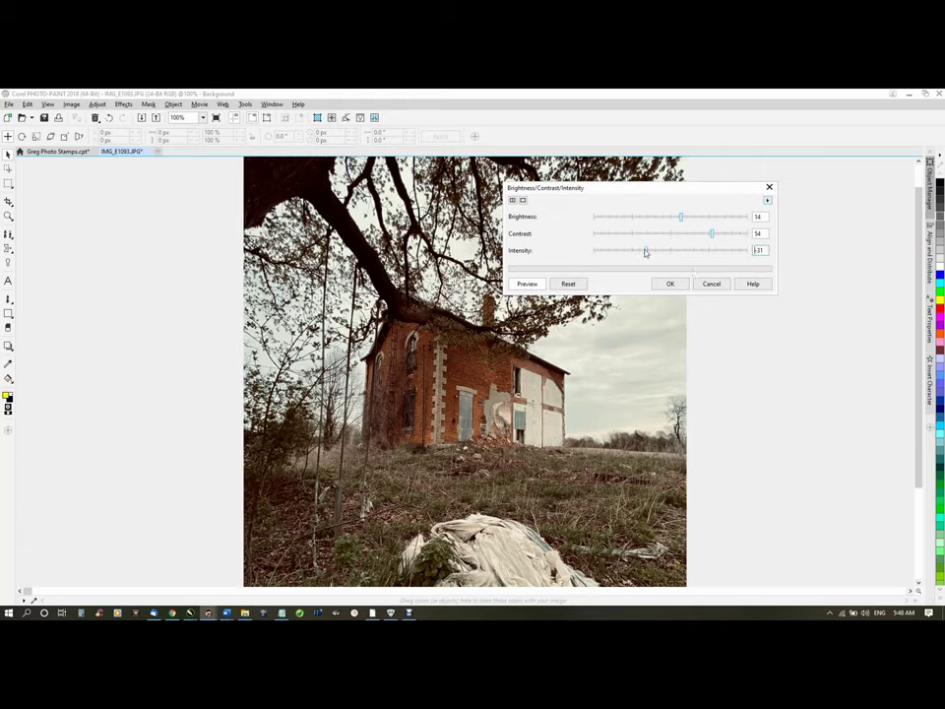
drag(646, 251, 639, 253)
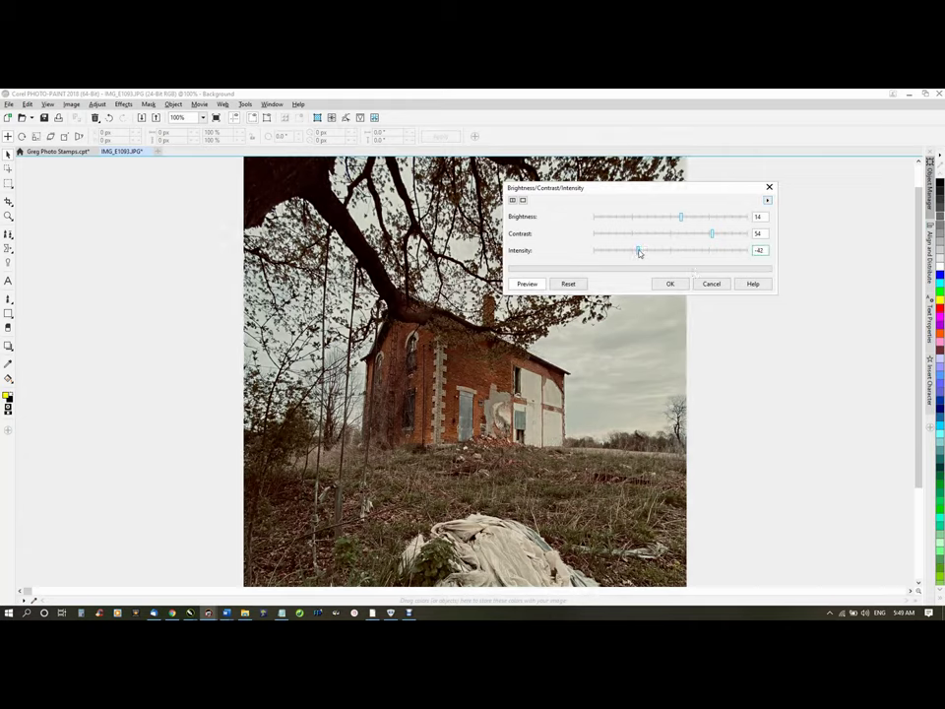
click(681, 217)
click(679, 219)
drag(681, 217, 679, 218)
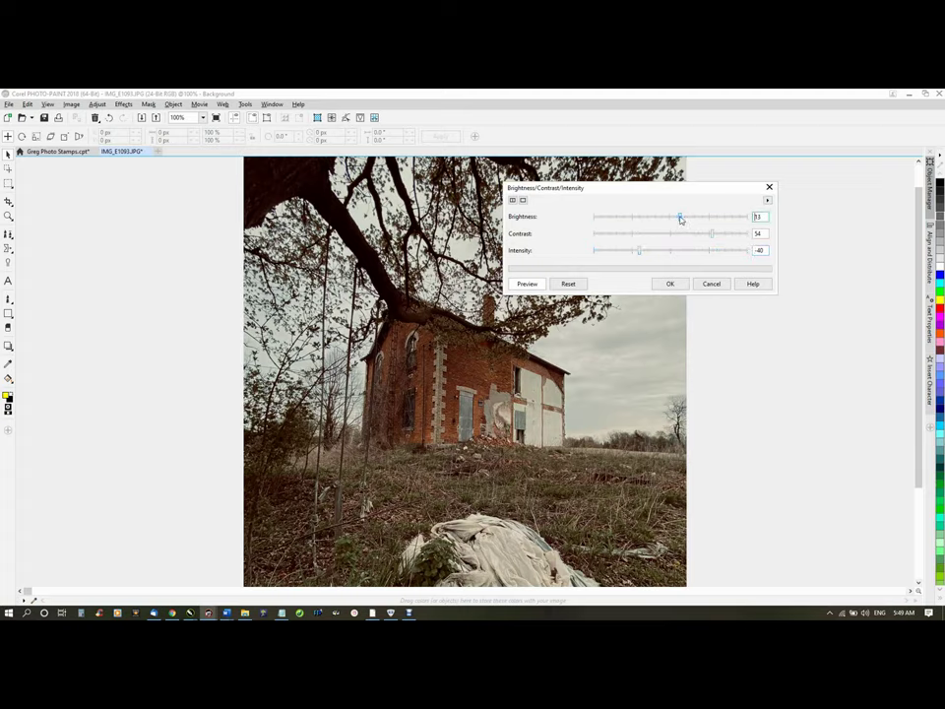
click(670, 284)
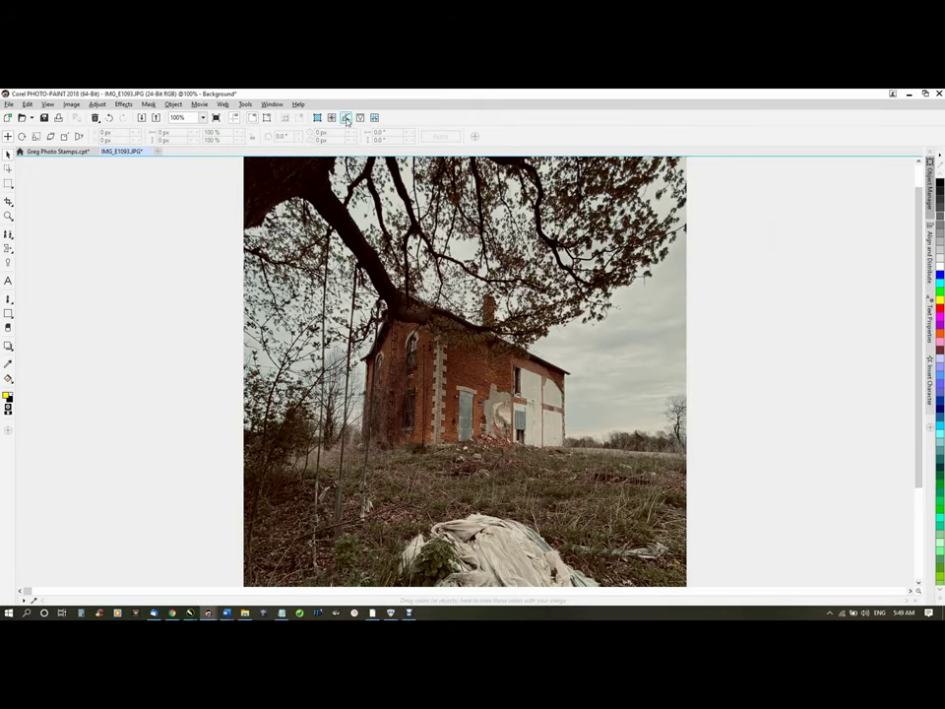
Apply Directional Sharpen to IMG_E1093 at slightly below 39 percent and boost the photo's vibrance and saturation
click(347, 119)
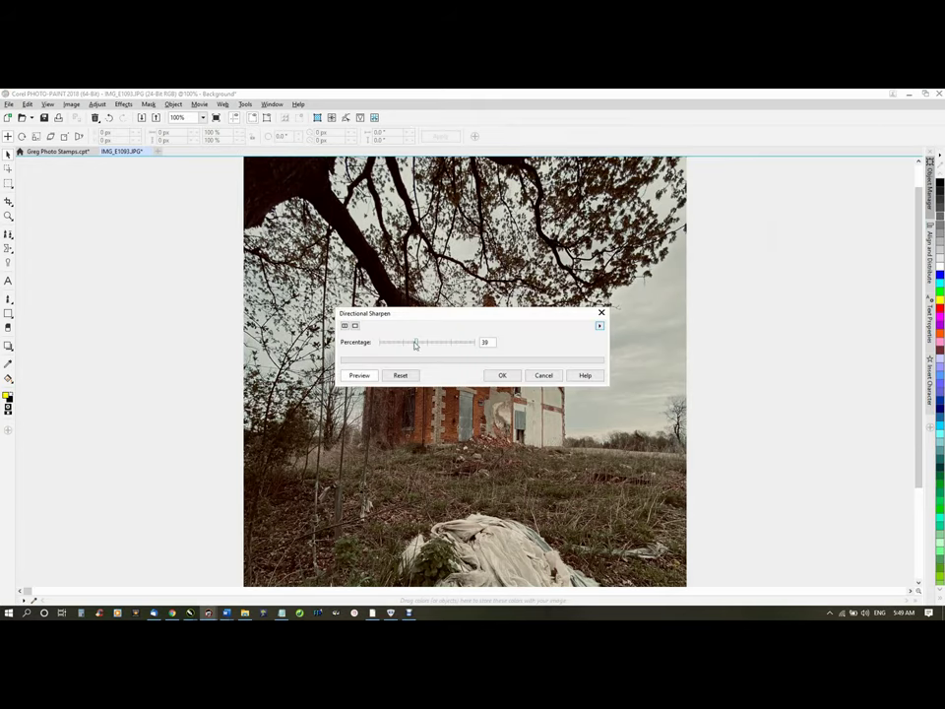
drag(417, 344, 411, 345)
click(503, 375)
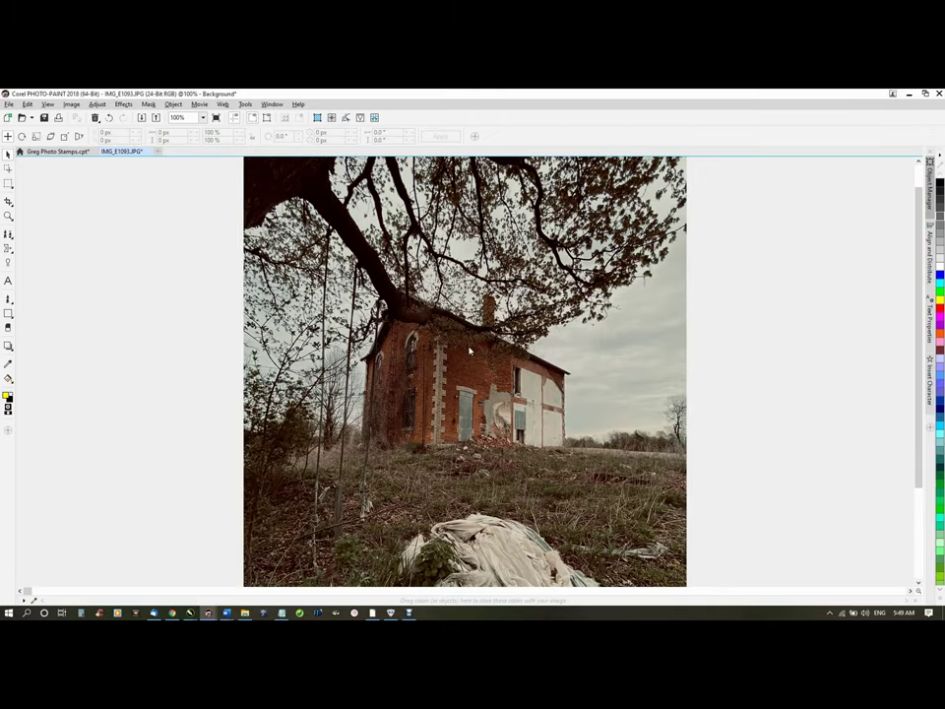
click(360, 119)
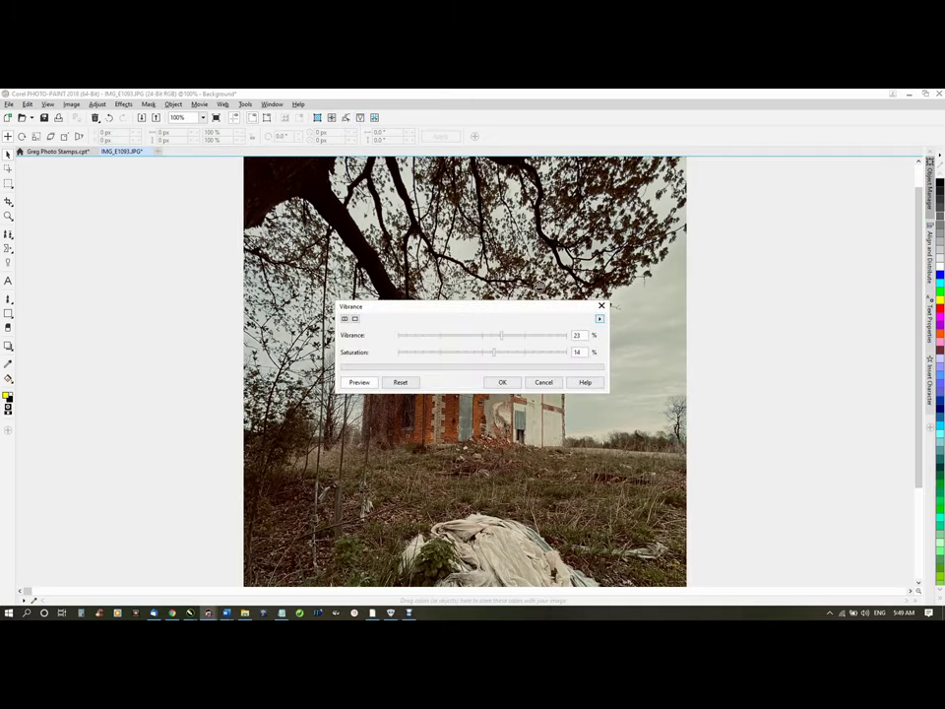
drag(527, 316, 636, 169)
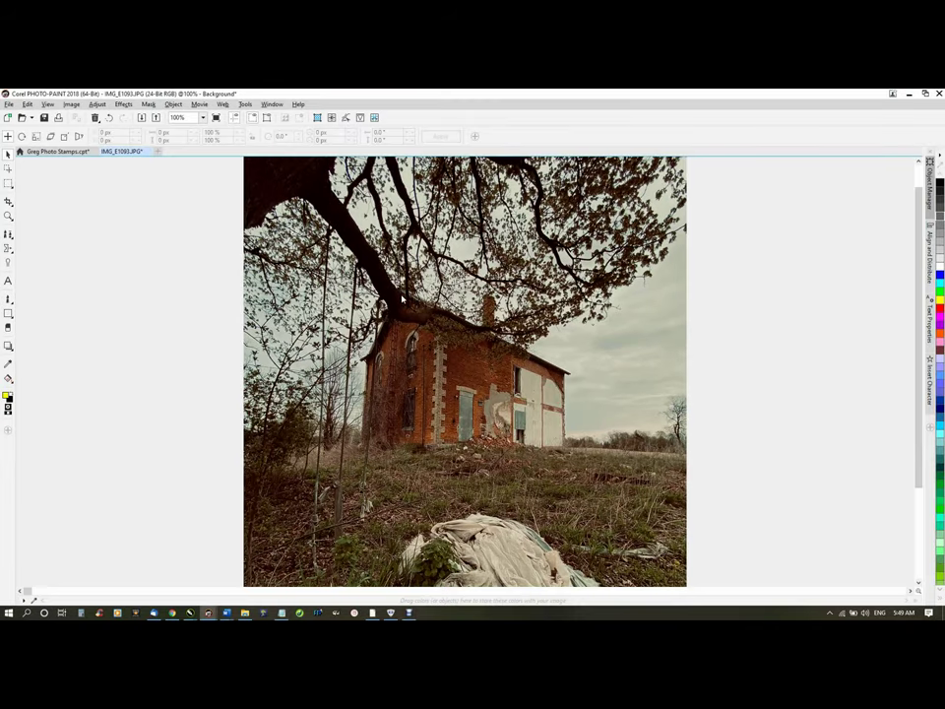
Paste the stamp into IMG_E1093, shrink it to about 89 x 64 px and place it in the photo's upper-left corner at about X 8, Y 10 px
key(ctrl+v)
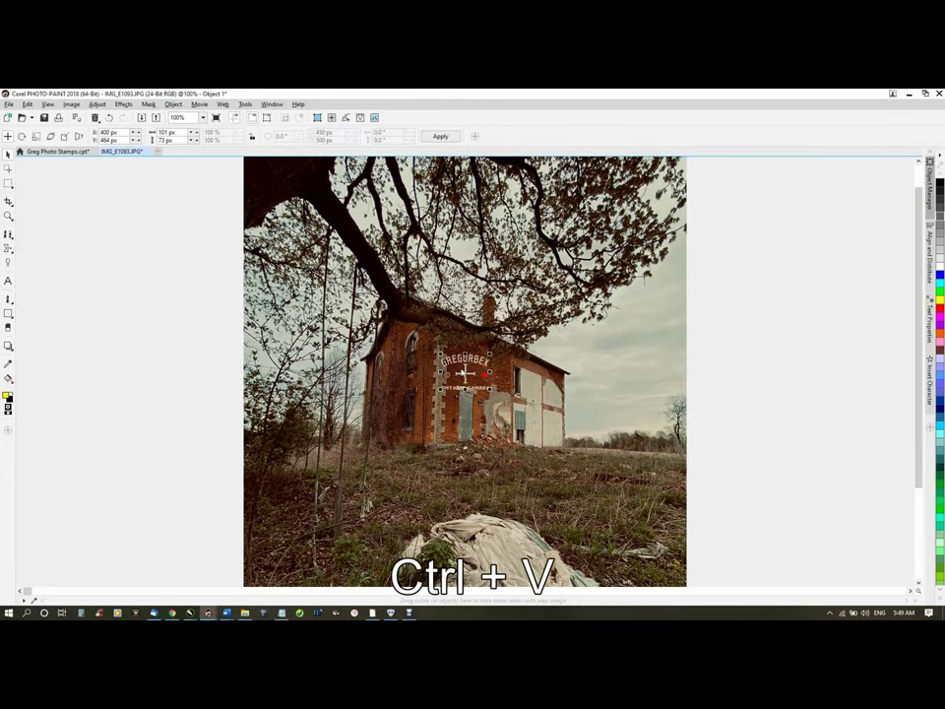
drag(468, 374, 291, 191)
right_click(260, 168)
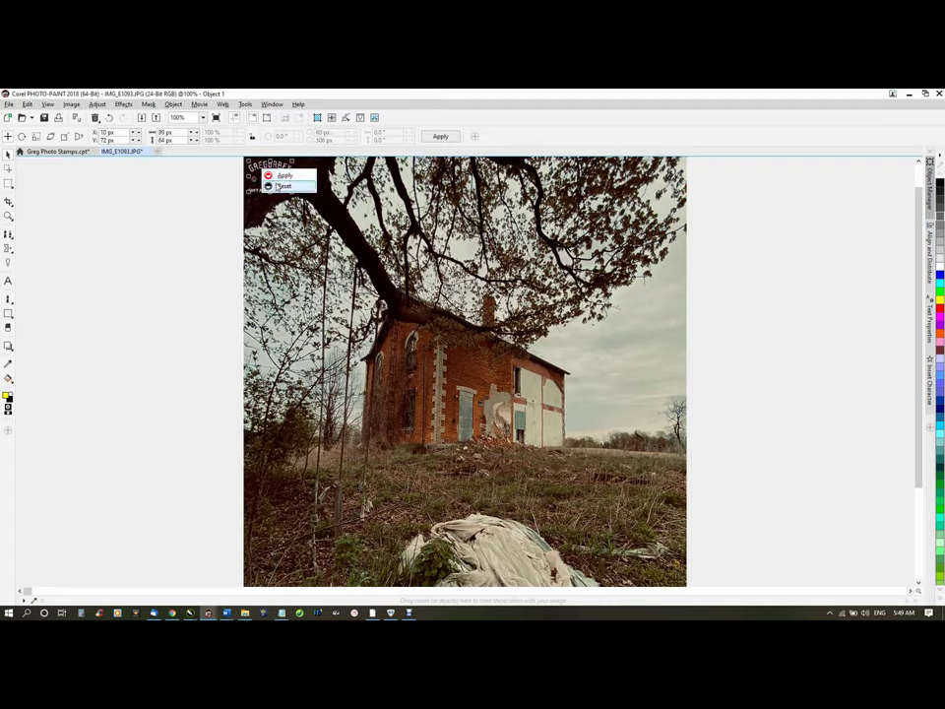
click(281, 176)
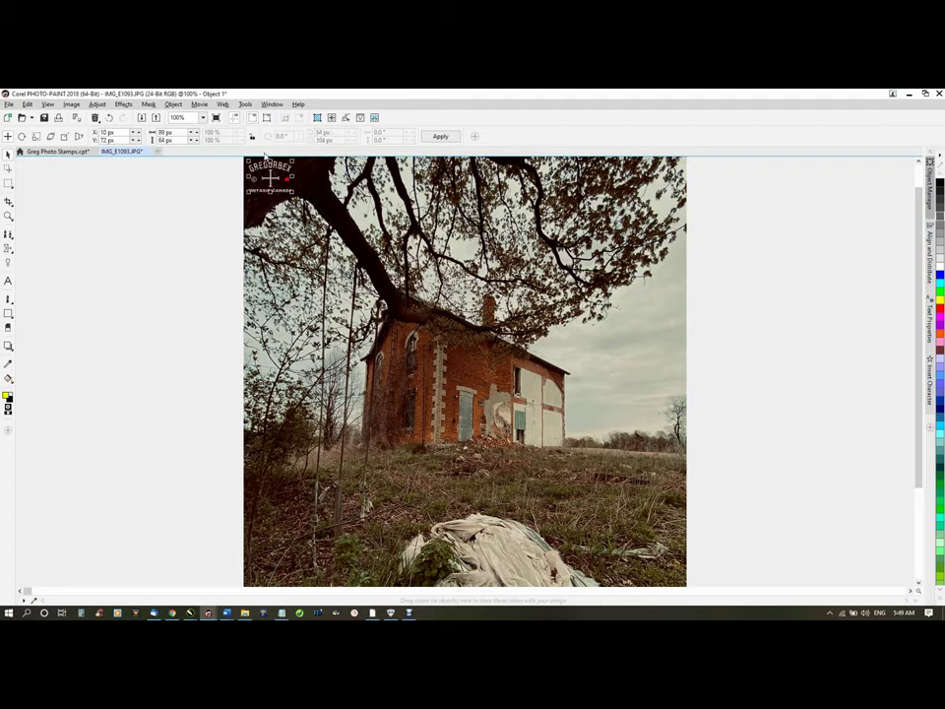
click(215, 118)
key(Escape)
drag(920, 229, 903, 186)
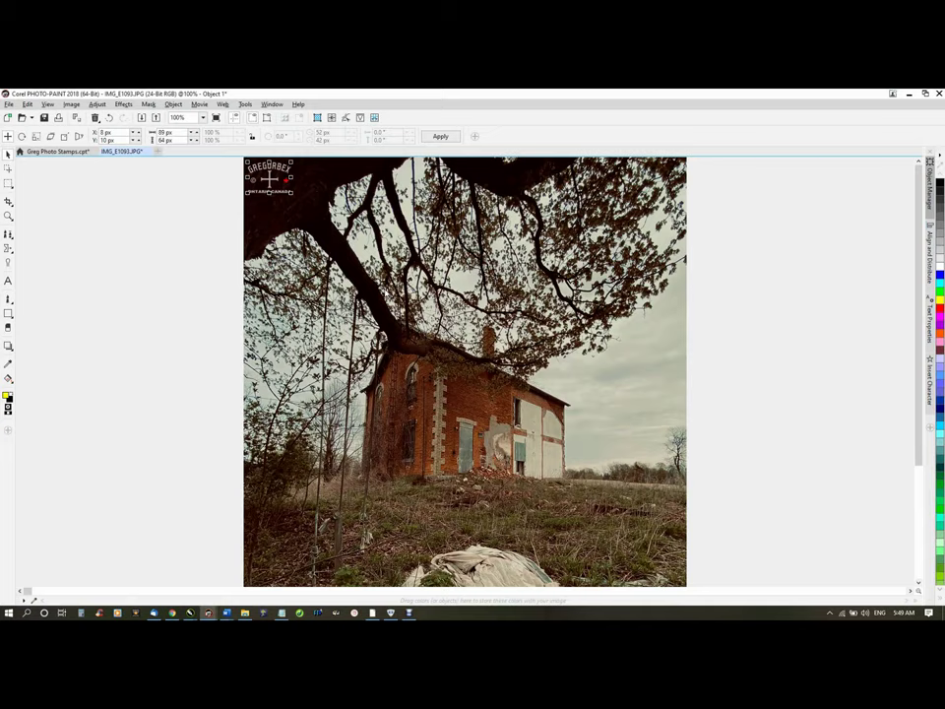
Export the stamped IMG_E1093 photo as a JPEG at 99% quality into folder 2
key(ctrl+e)
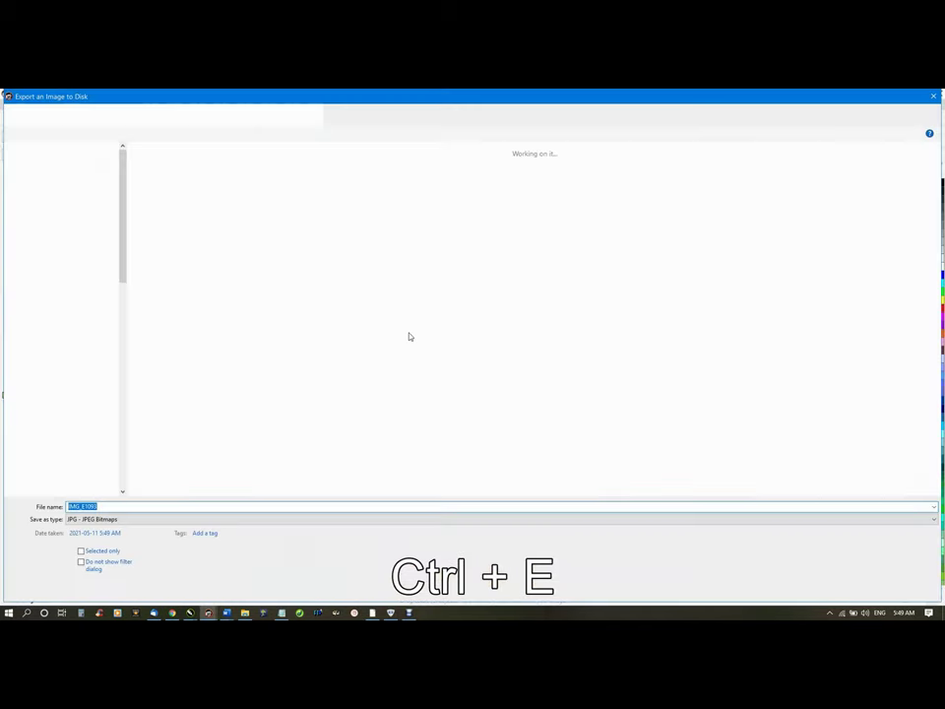
key(Return)
key(Return)
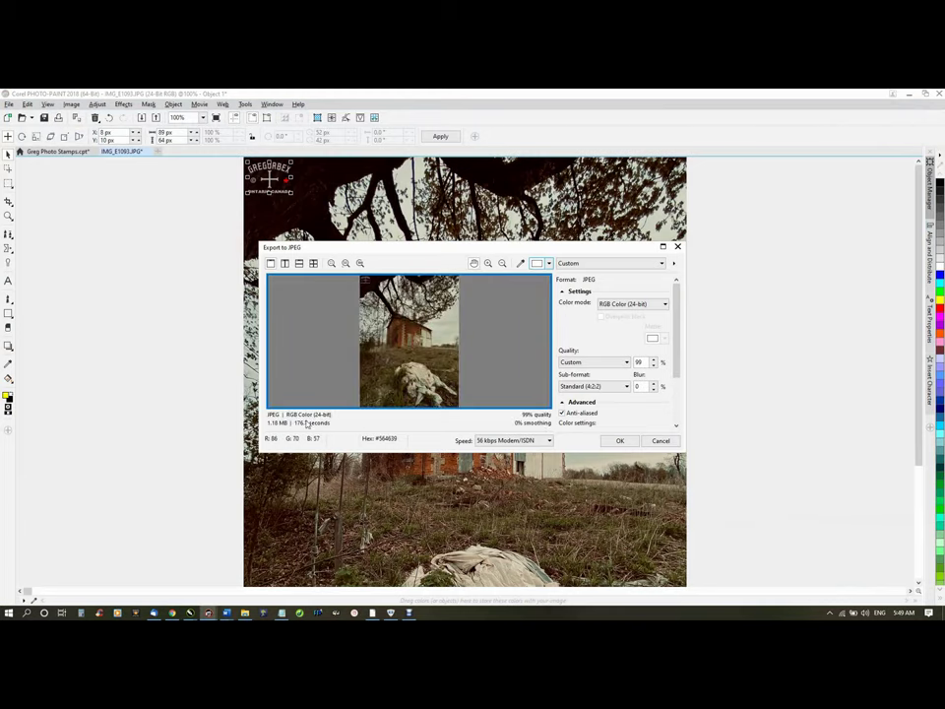
key(Return)
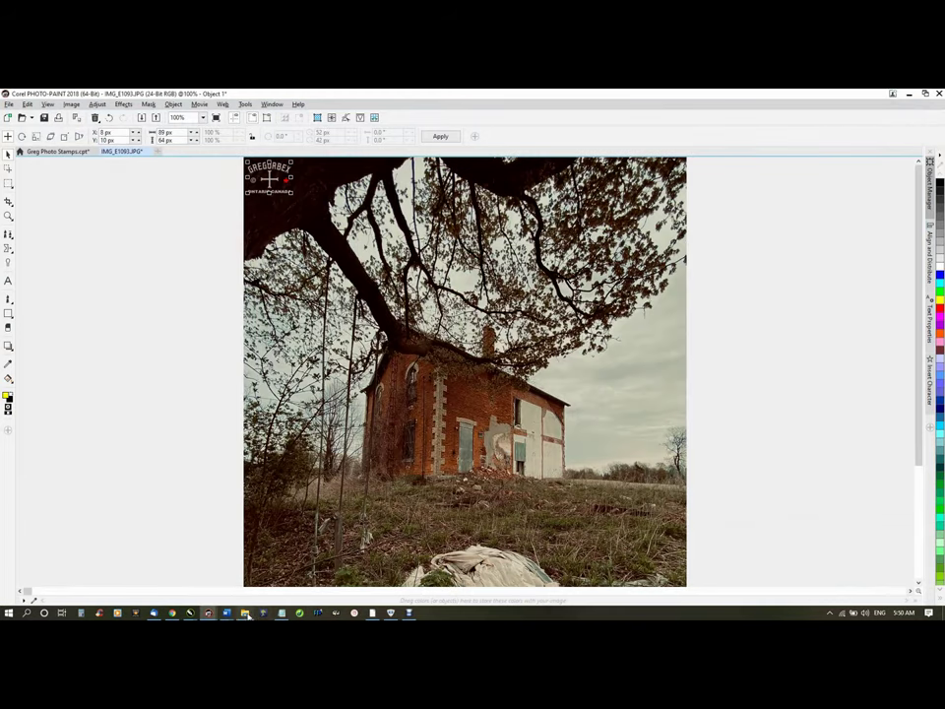
Browse further through the iPhone n Vid folder and open the IMG_E1112 photo
click(247, 612)
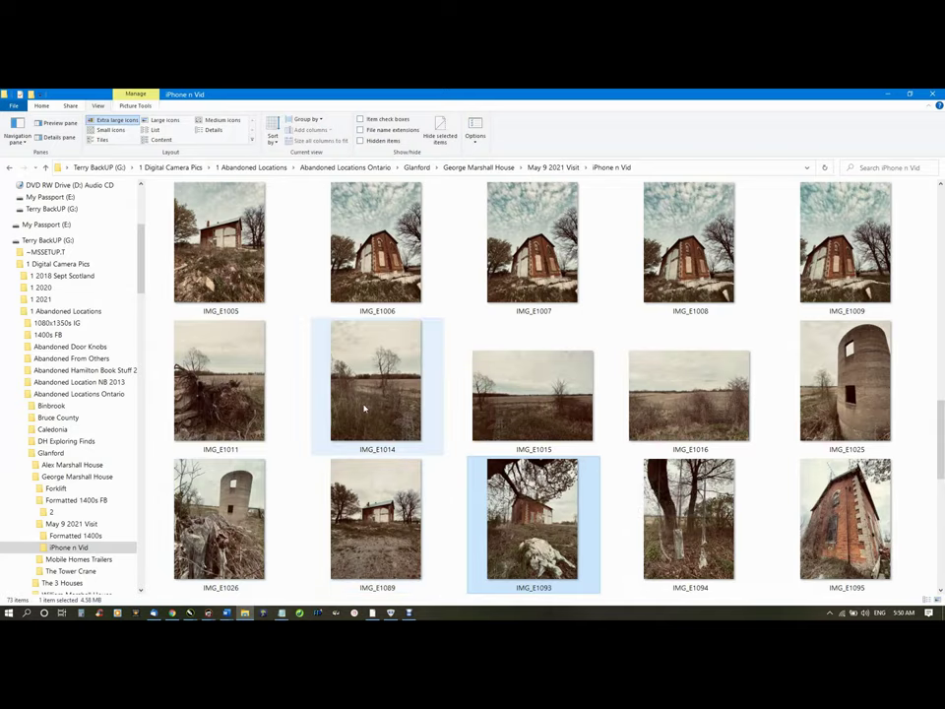
scroll(745, 423, down, 1)
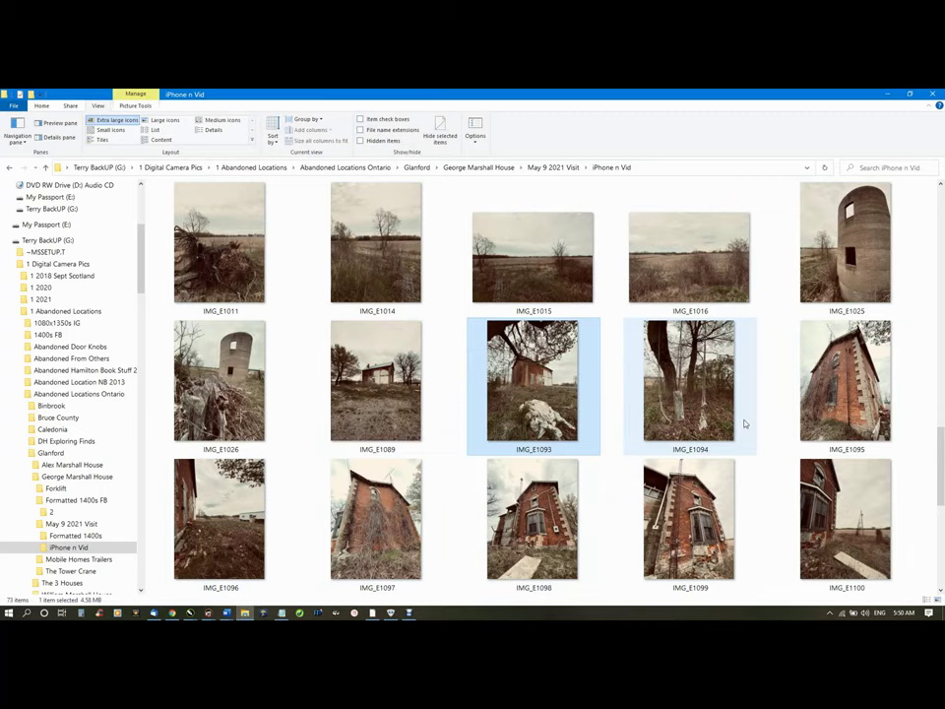
scroll(745, 423, down, 1)
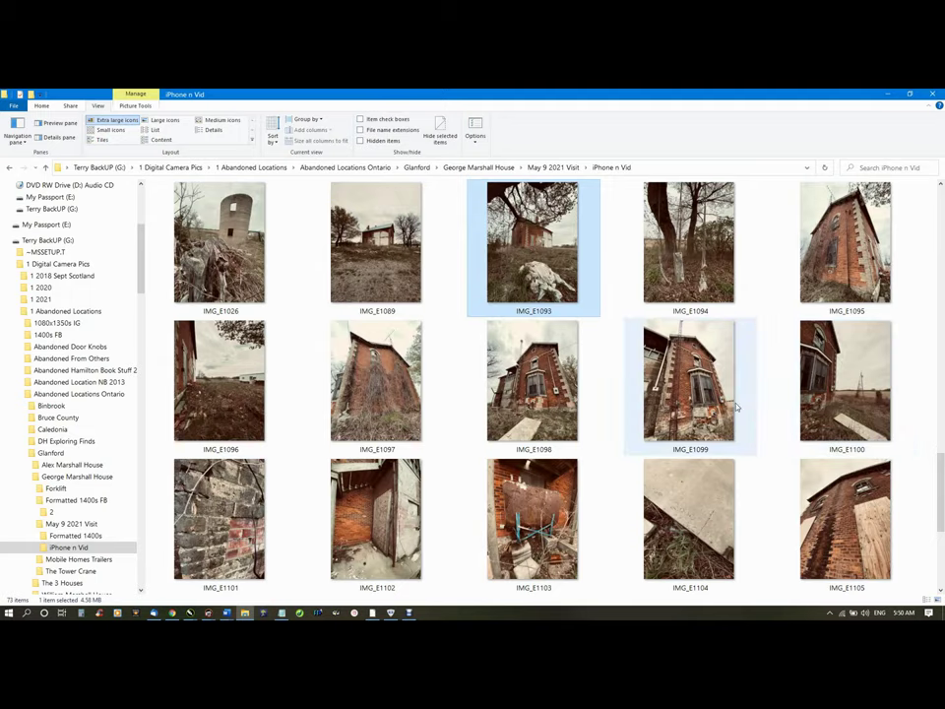
scroll(699, 403, down, 3)
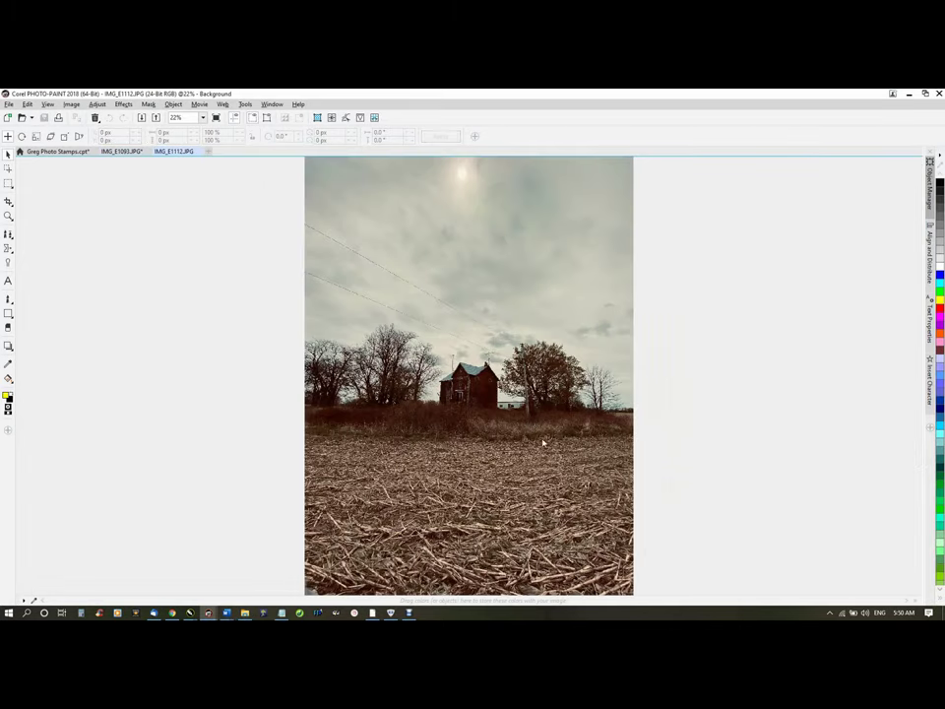
Check the exported photos in folder 2, cancel the export and close the IMG_E1112 photo
key(ctrl+e)
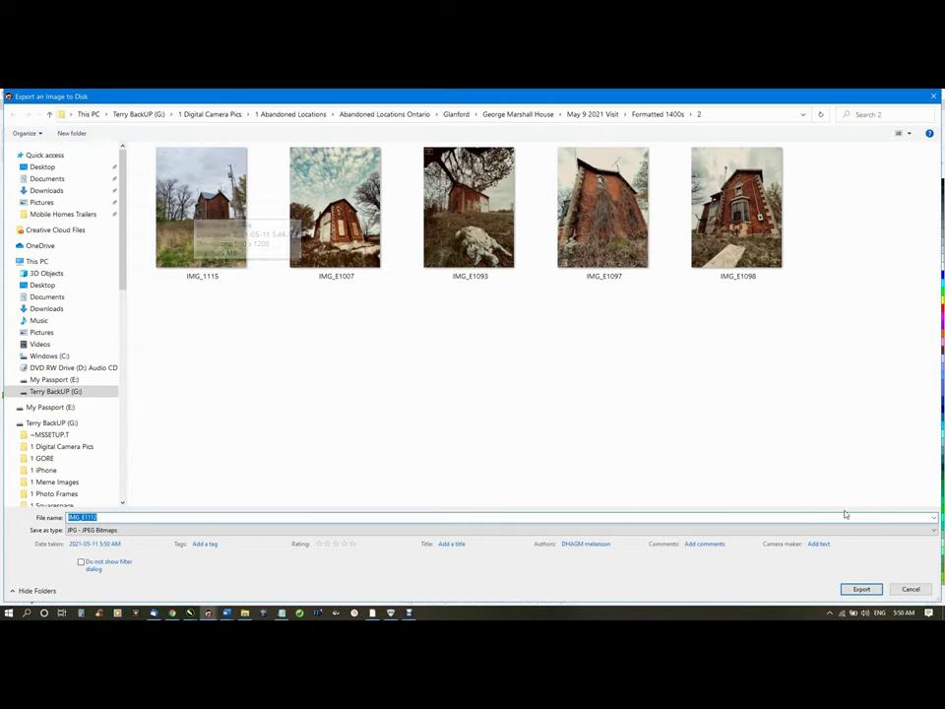
click(906, 590)
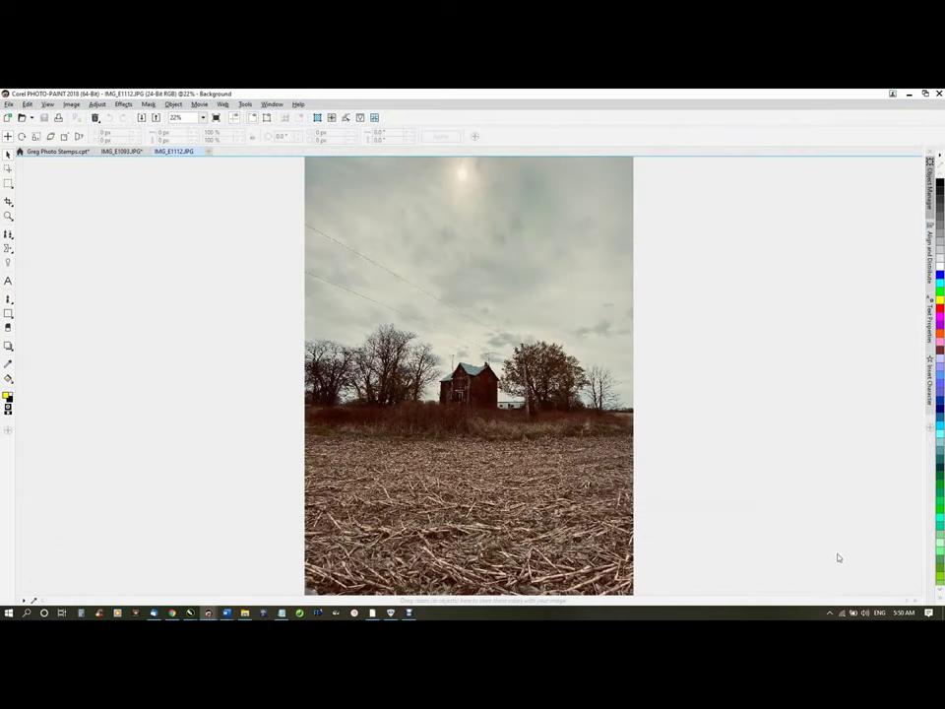
click(199, 152)
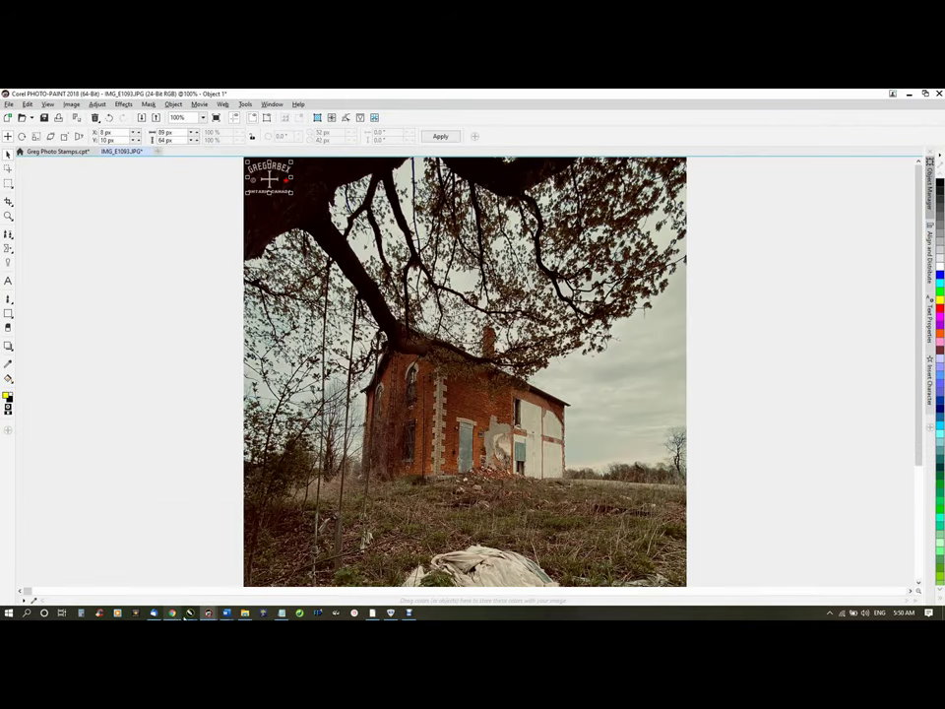
Open the IMG_E1106 photo from the iPhone n Vid folder, check the exported photos in folder 2 and cancel the export
click(246, 614)
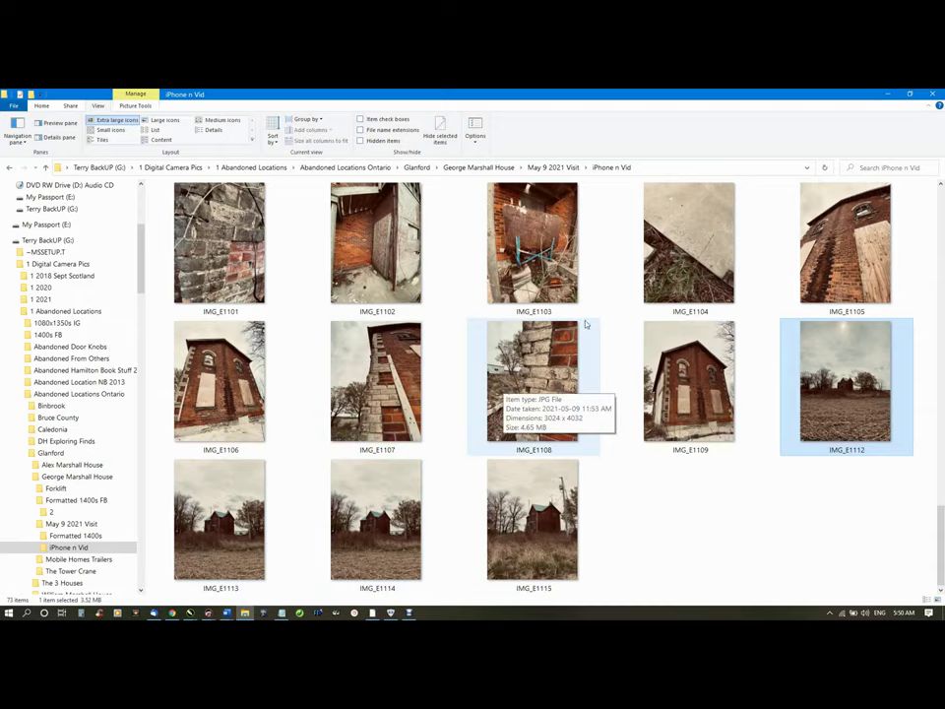
mouse_move(592, 302)
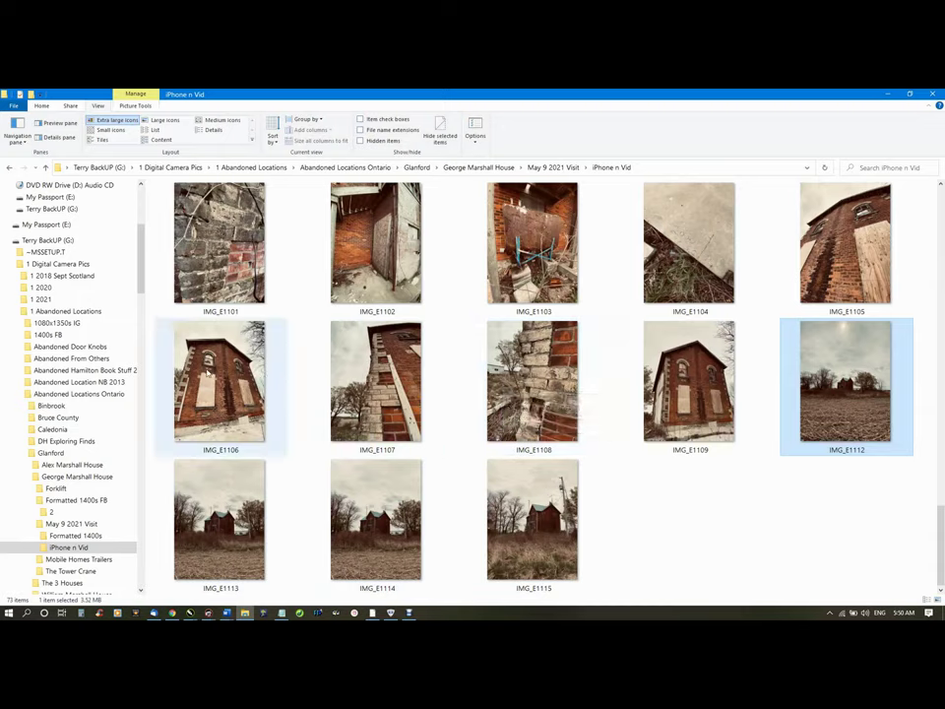
click(206, 373)
key(alt+Tab)
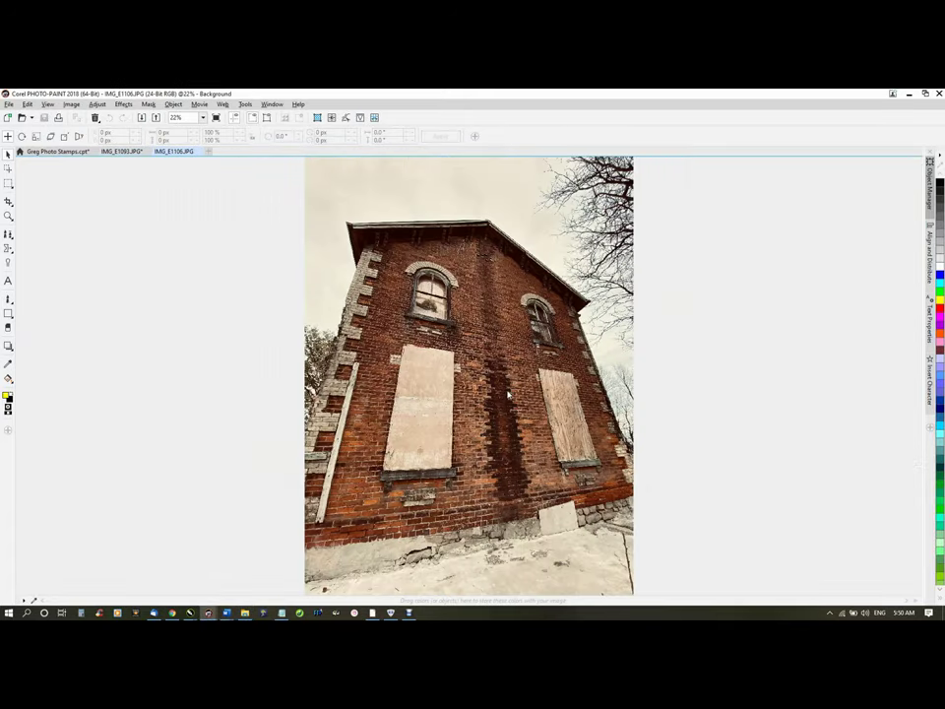
key(ctrl+e)
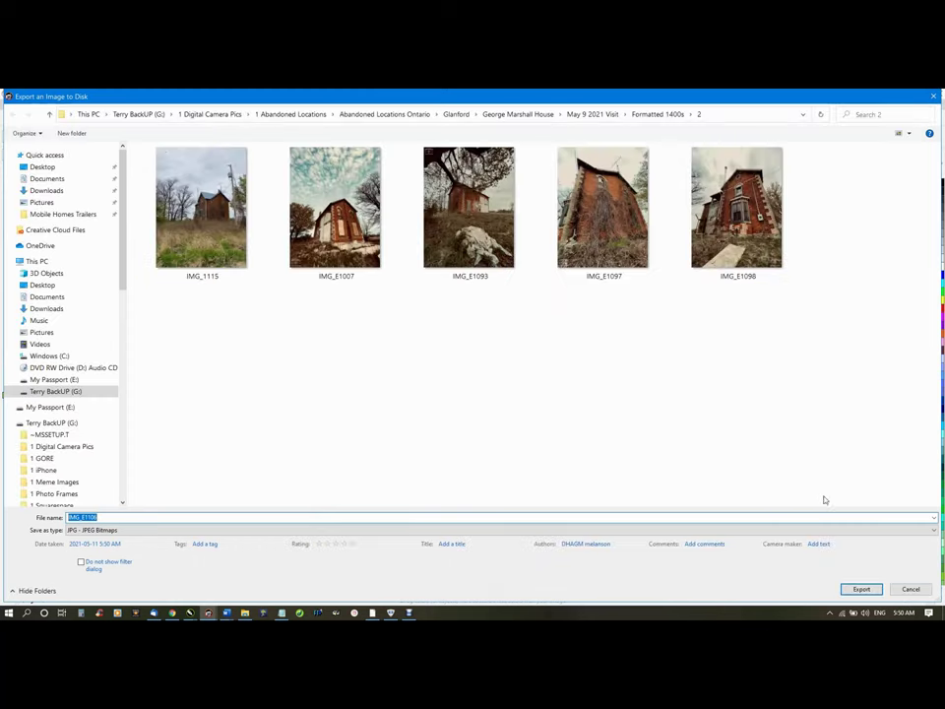
click(899, 589)
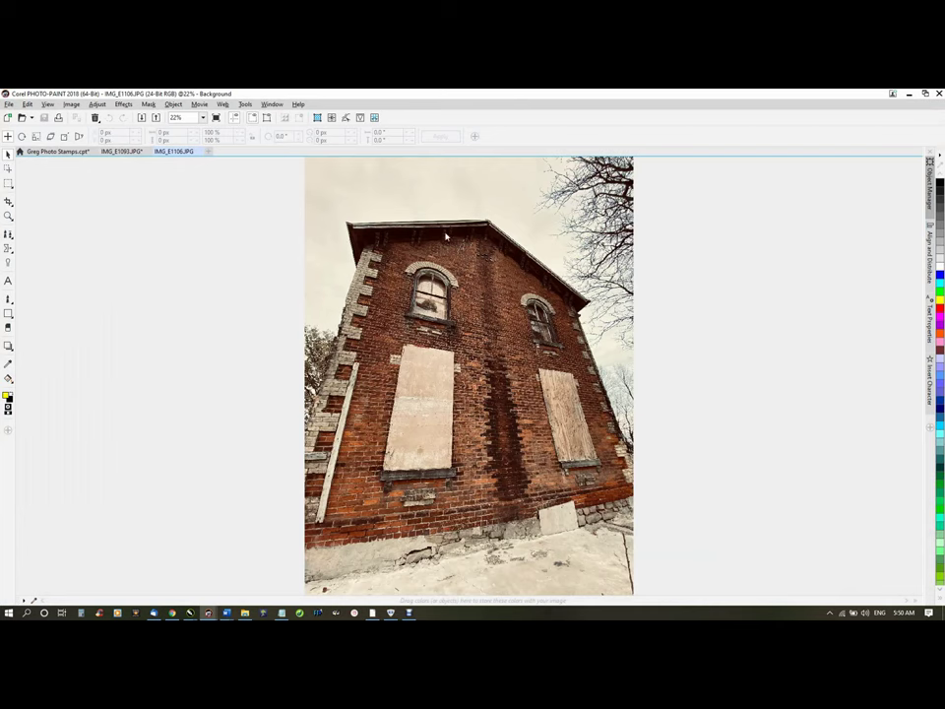
Resample the IMG_E1106 photo to a height of 1200 pixels with the aspect ratio maintained
click(318, 119)
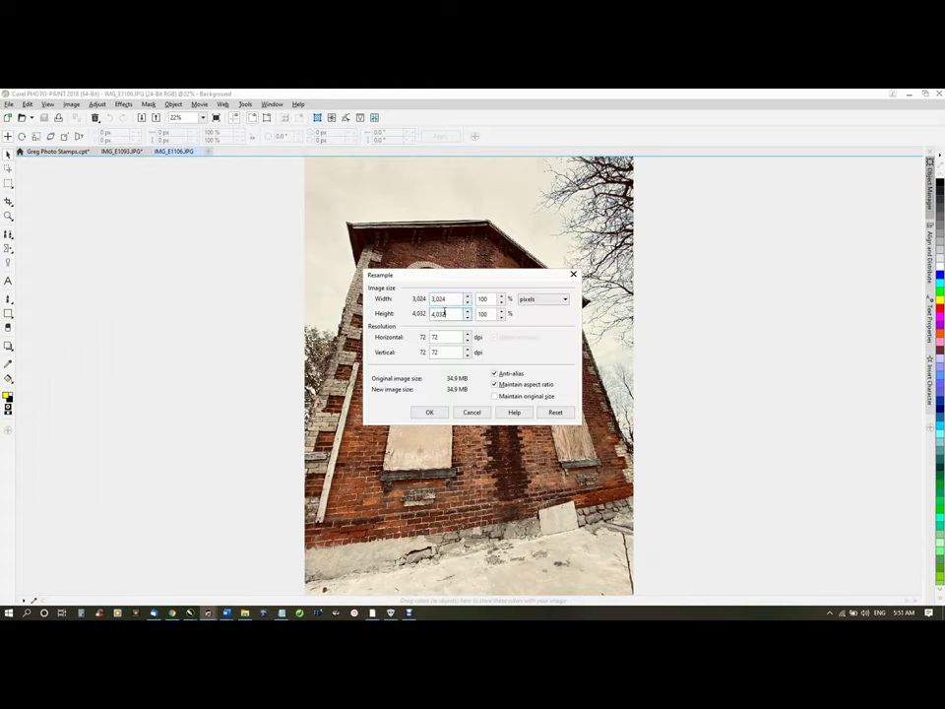
double_click(445, 313)
text(1200)
key(Return)
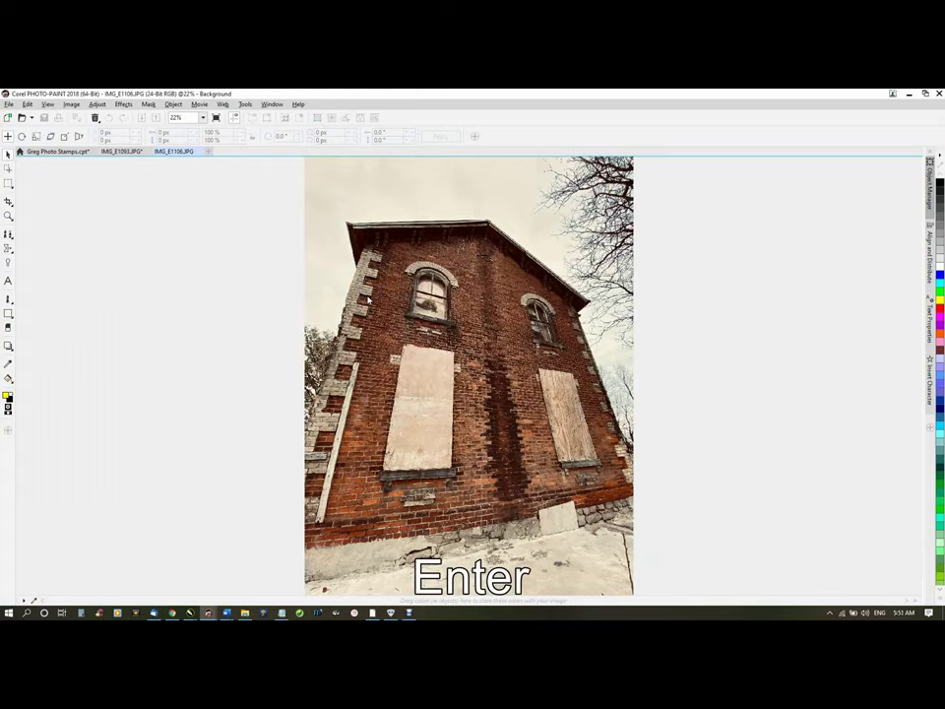
scroll(368, 305, up, 3)
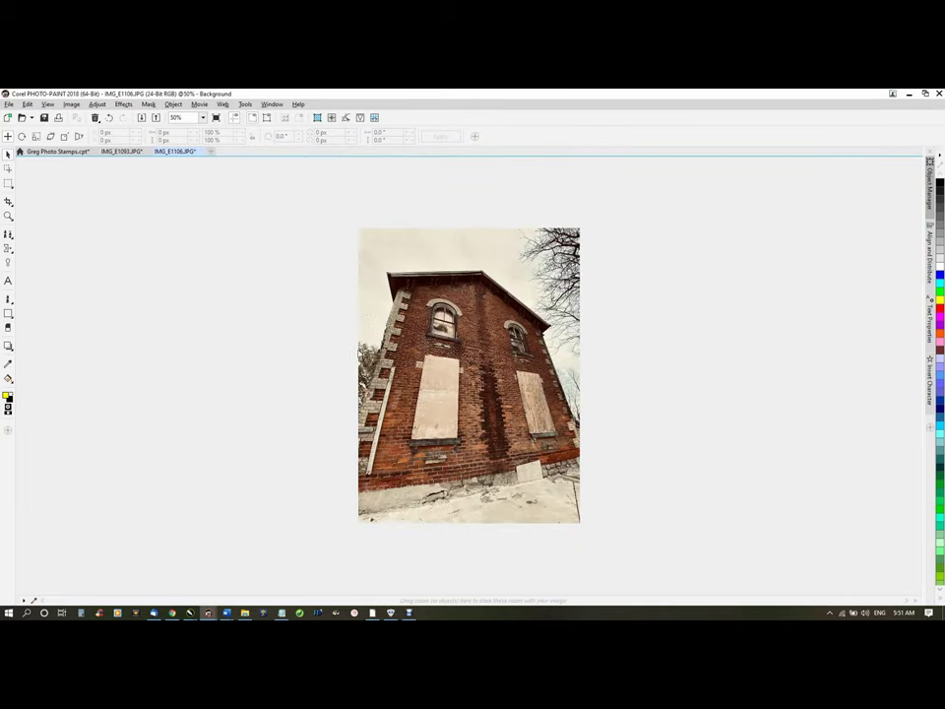
Adjust IMG_E1106 with brightness 12, contrast 54 and intensity -34
click(332, 117)
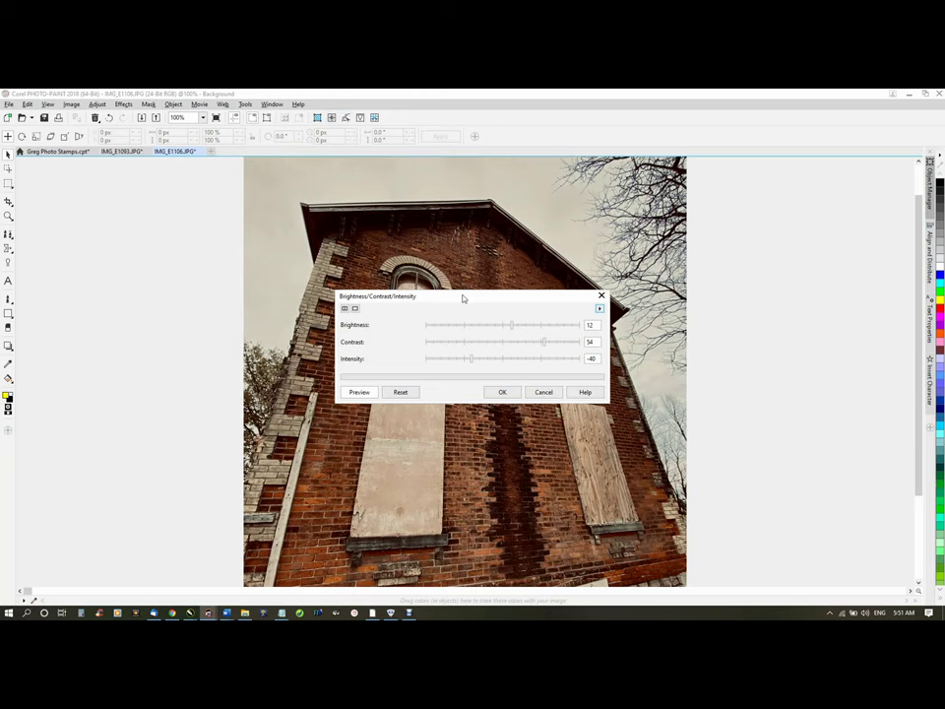
drag(462, 298, 624, 163)
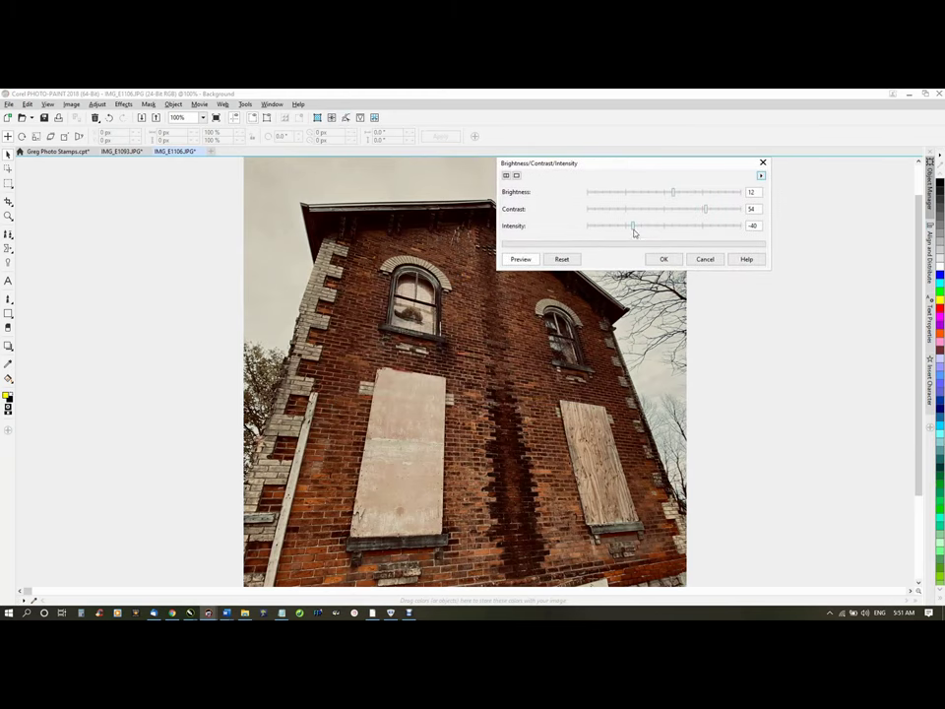
drag(635, 231, 640, 233)
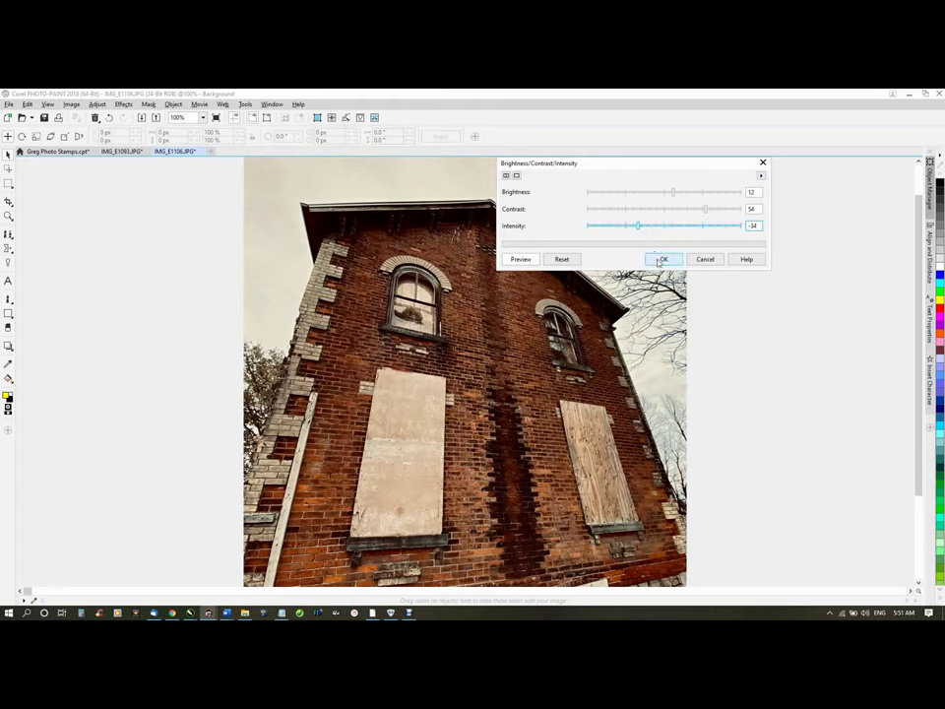
click(663, 258)
Apply Directional Sharpen at 27% and Vibrance at 23% with 14% saturation to IMG_E1106
click(346, 118)
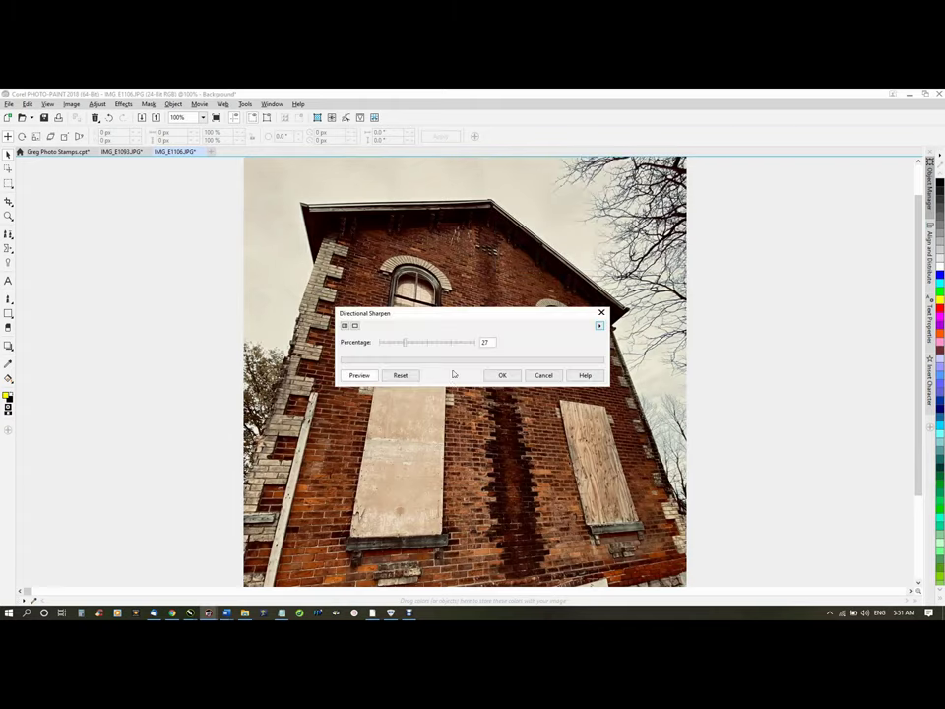
click(502, 376)
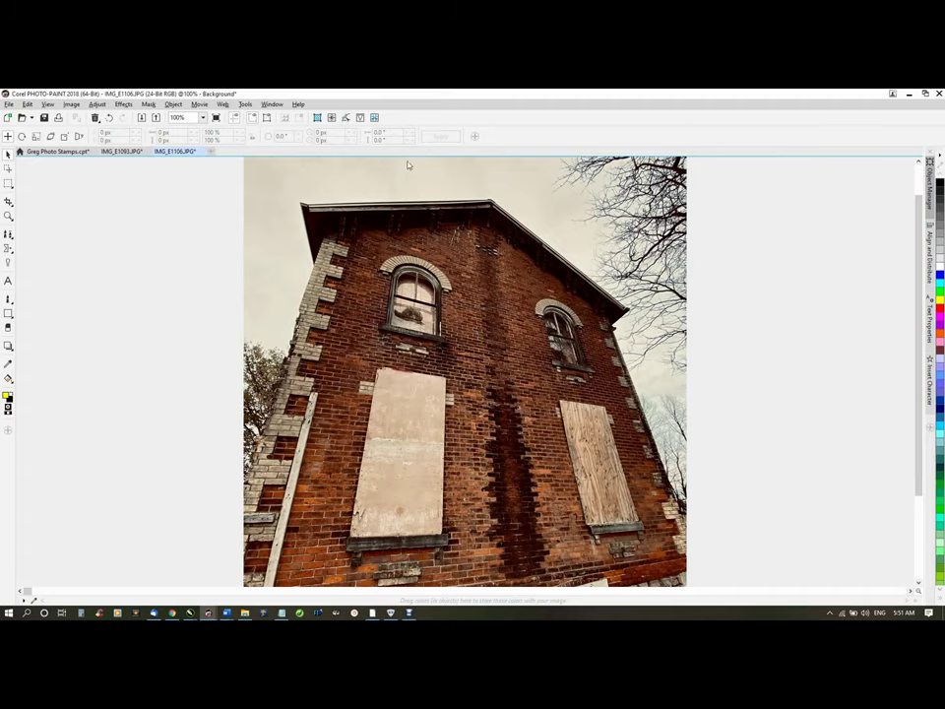
click(360, 117)
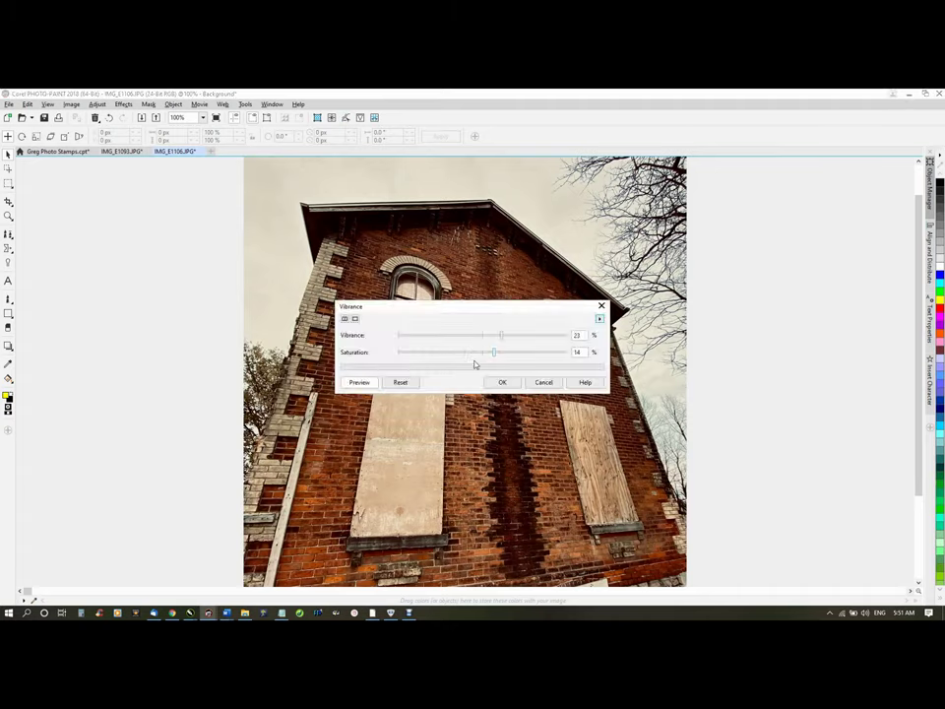
click(501, 382)
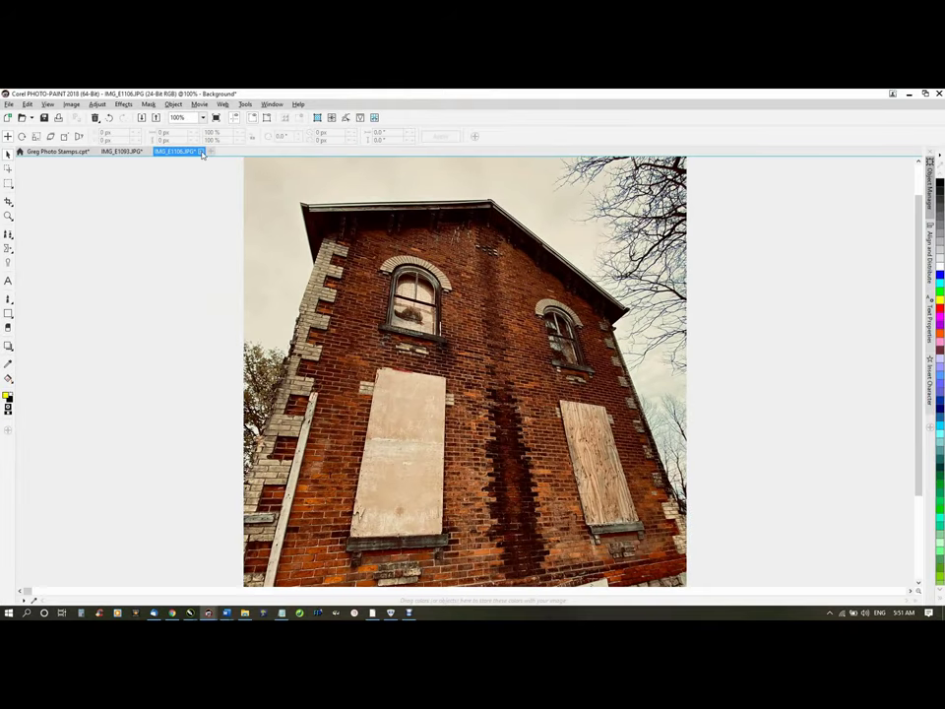
Close the IMG_E1106 photo without saving and open IMG_E1105 from the iPhone n Vid folder
click(210, 150)
click(472, 375)
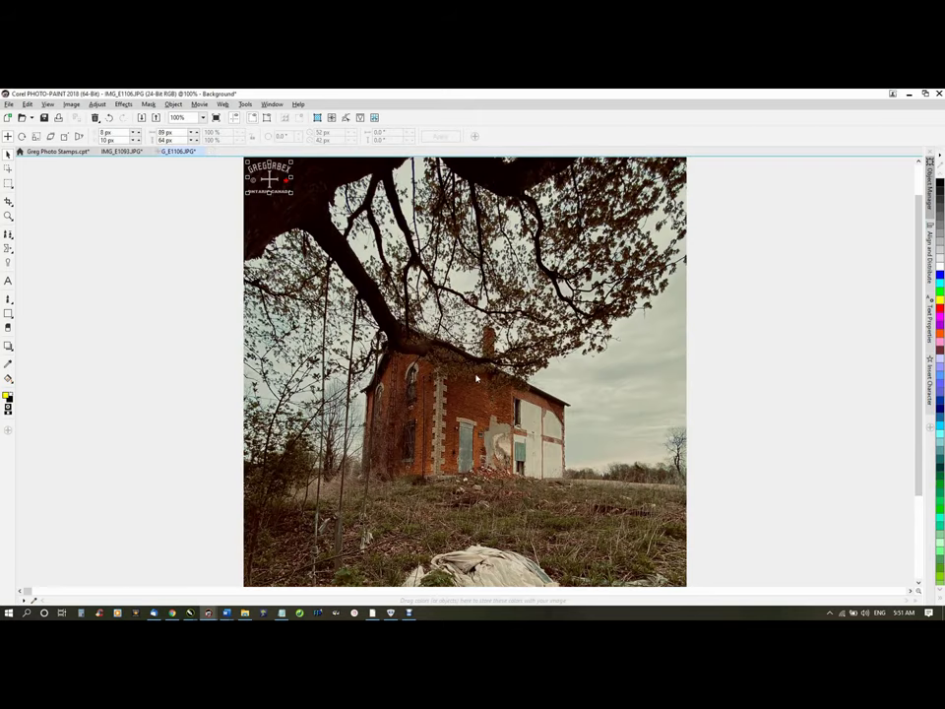
click(245, 613)
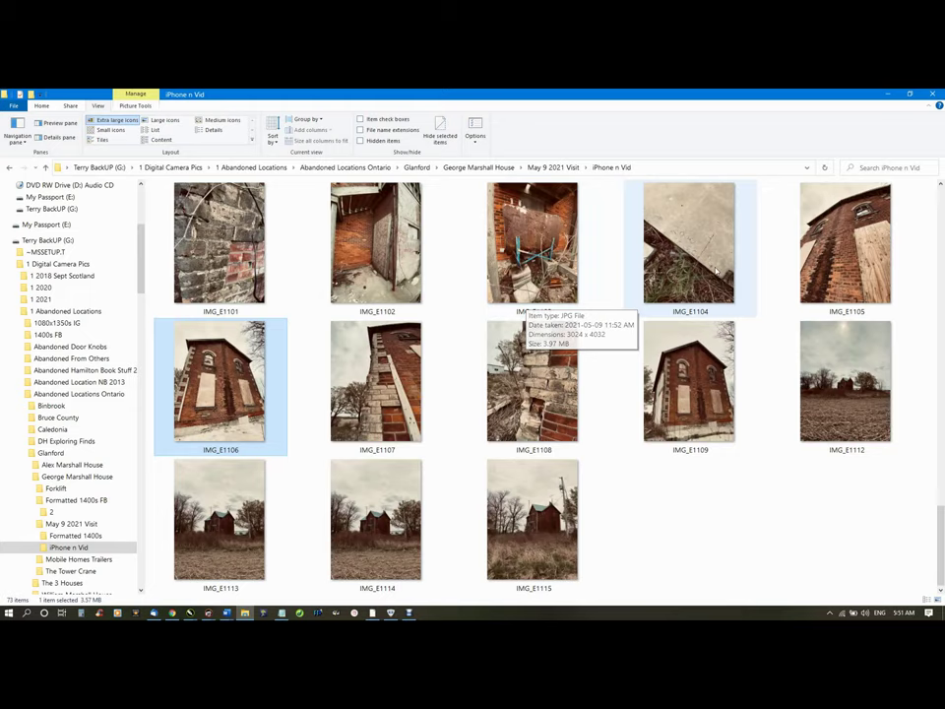
double_click(839, 231)
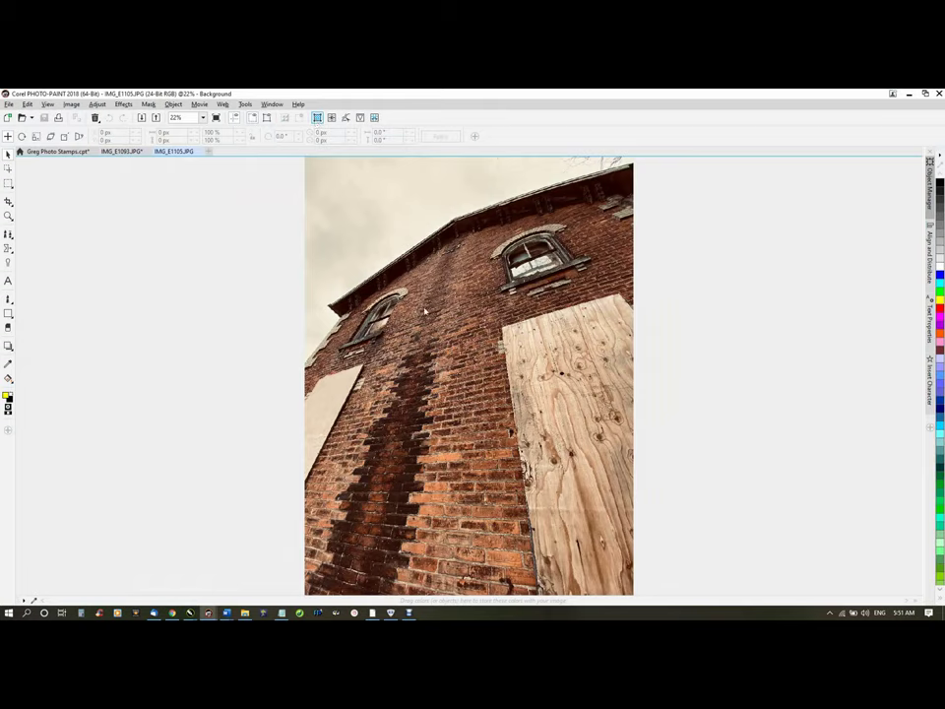
Resample the IMG_E1105 photo to a height of 1200 pixels with the aspect ratio maintained
drag(449, 315, 384, 303)
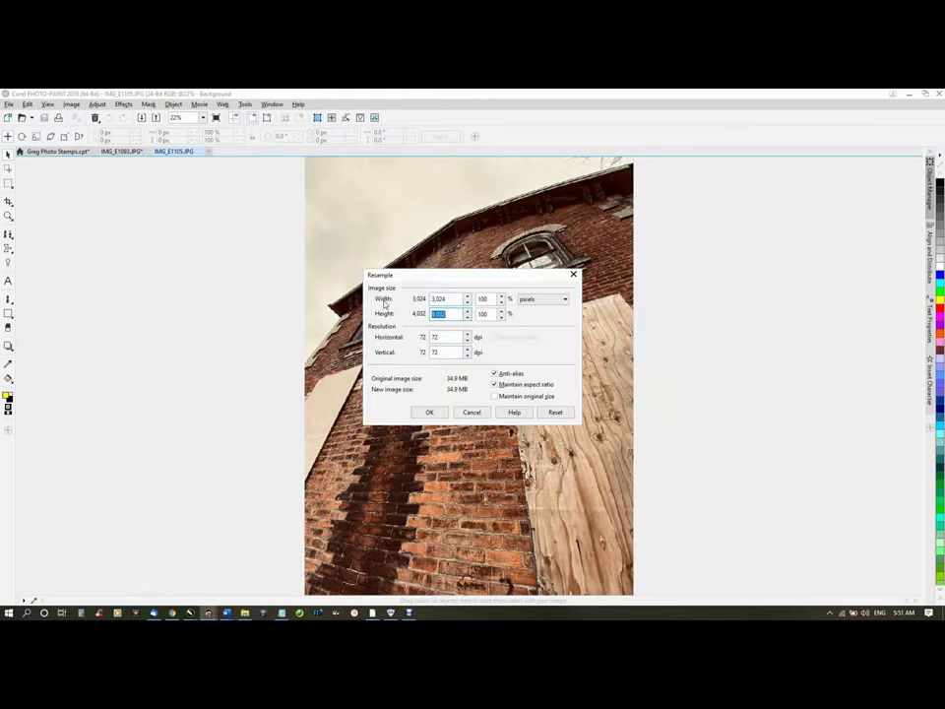
text(1200)
key(Return)
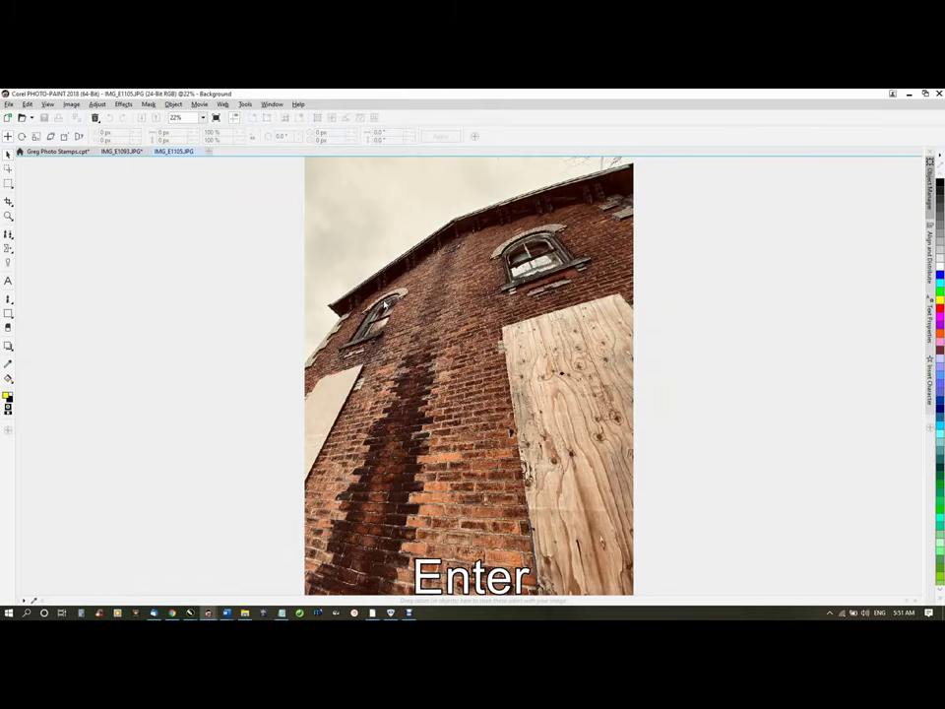
scroll(454, 390, up, 2)
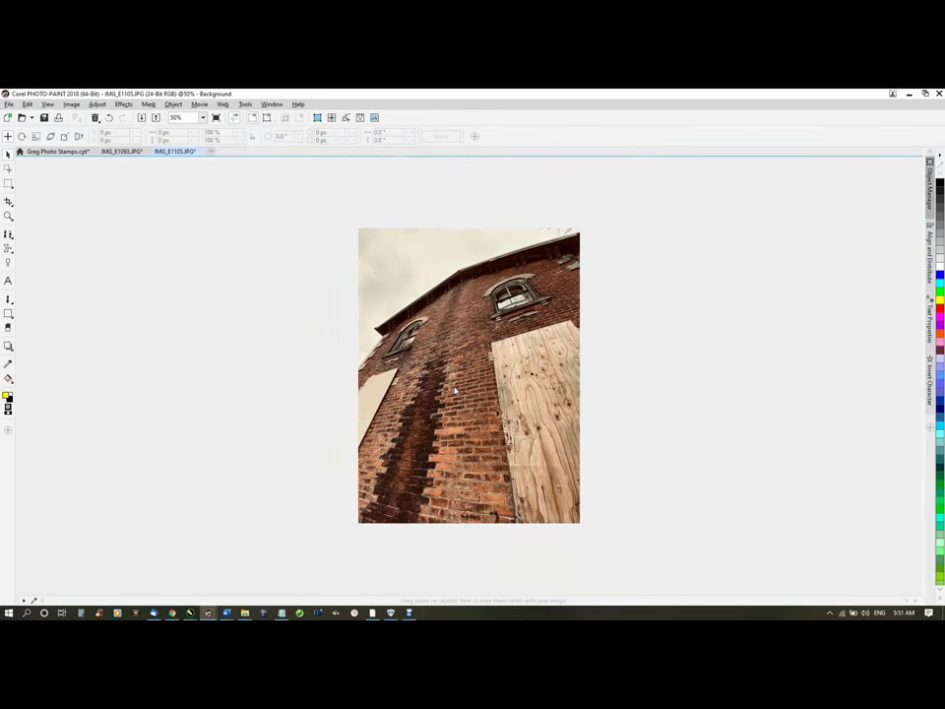
scroll(454, 390, up, 2)
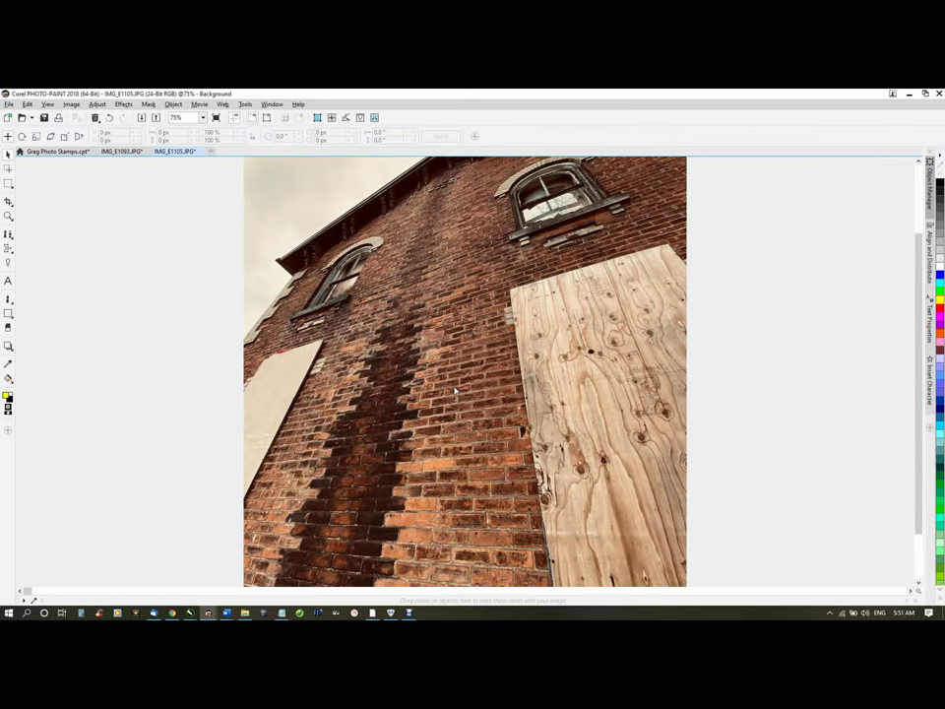
Adjust IMG_E1105 with brightness 12, contrast 54 and intensity -25
click(332, 117)
drag(444, 298, 680, 192)
drag(719, 257, 721, 256)
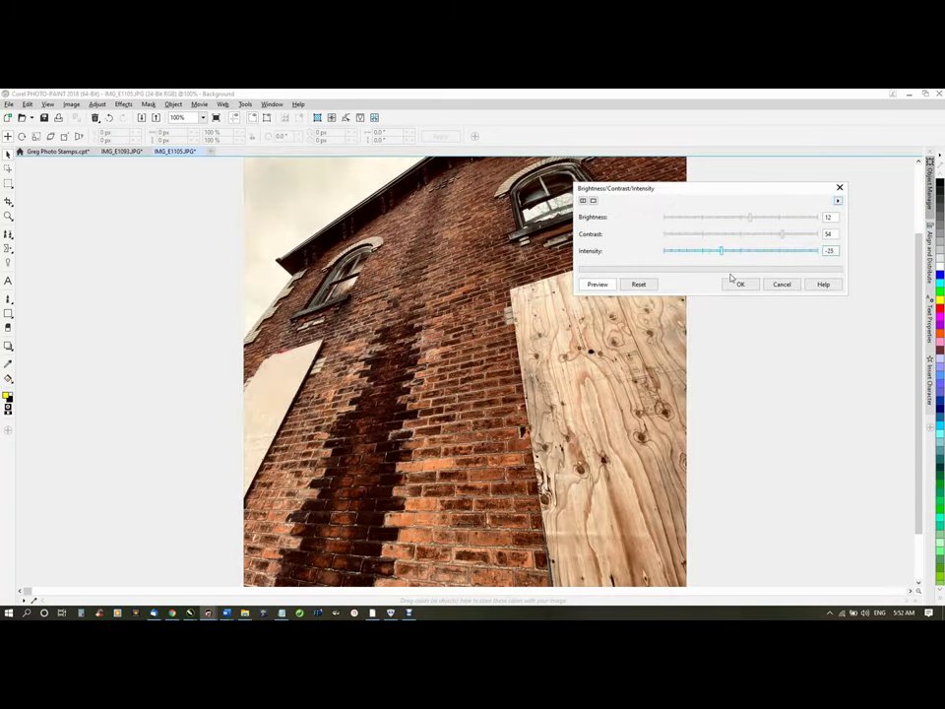
click(739, 284)
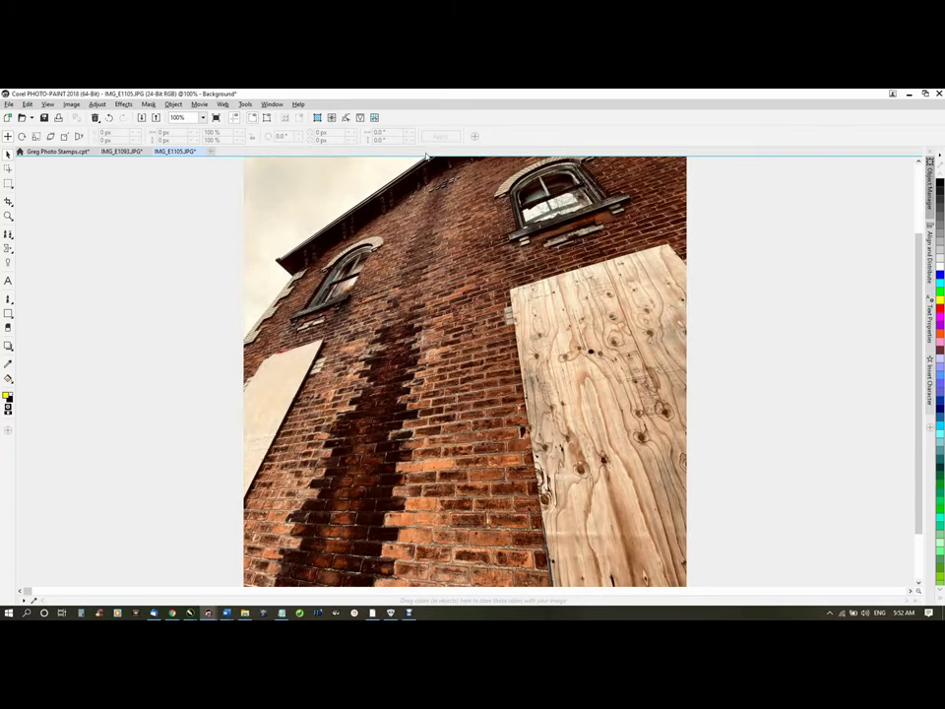
Sharpen IMG_E1105 with Directional Sharpen and apply Vibrance at 23% with the saturation setting reduced slightly
click(347, 119)
click(502, 376)
click(359, 117)
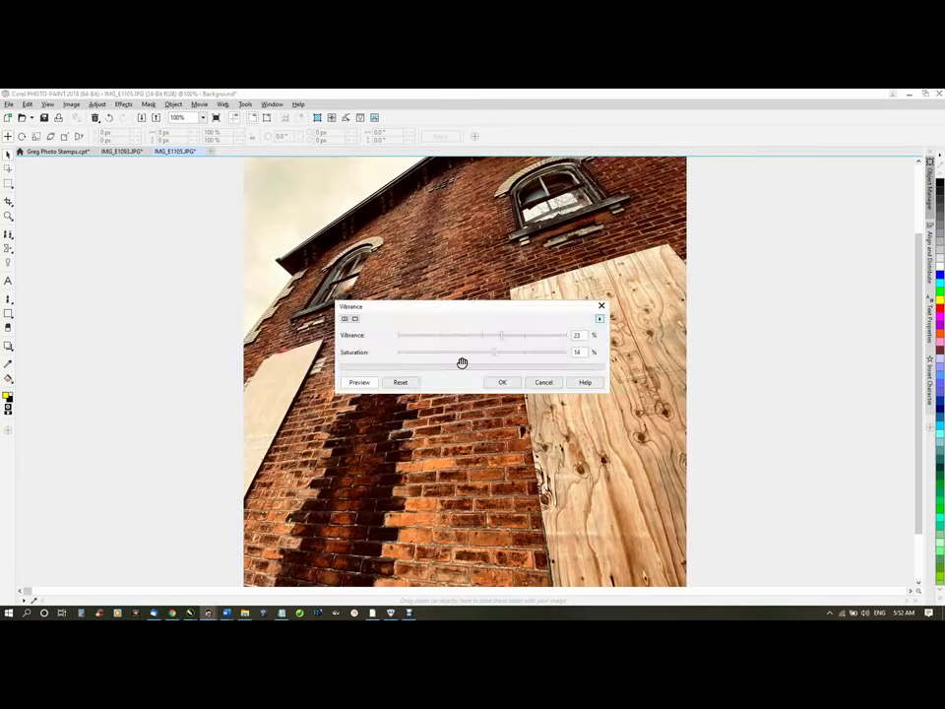
drag(494, 355, 490, 358)
click(501, 384)
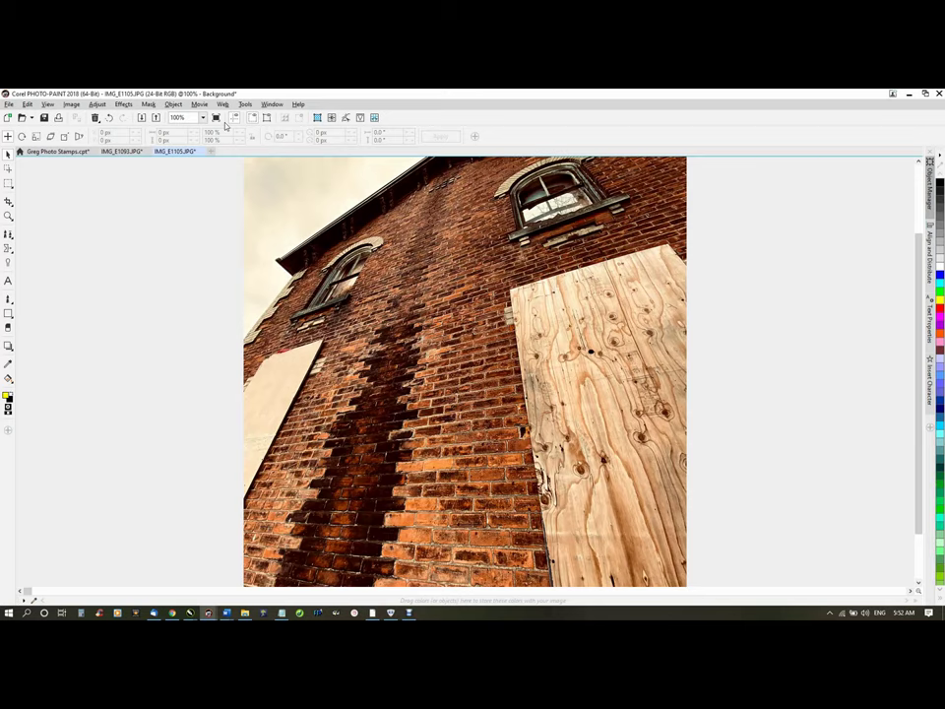
Preview IMG_E1105 full screen, then paste the stamp and place it in the photo's lower-right corner at about X 790, Y 1,117 px
click(216, 118)
click(327, 284)
key(ctrl+v)
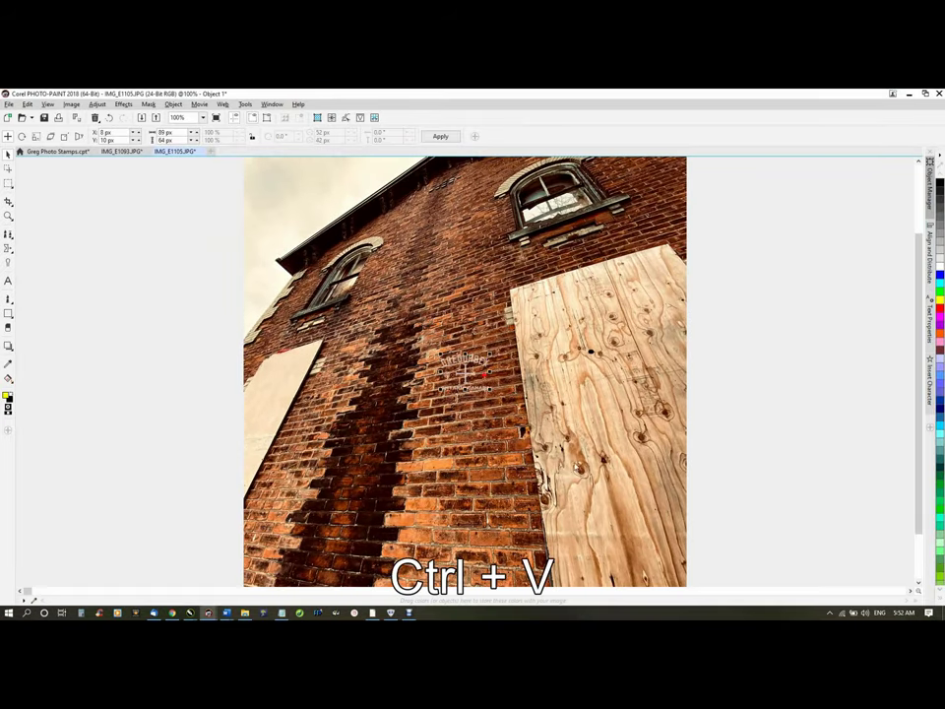
scroll(820, 496, down, 1)
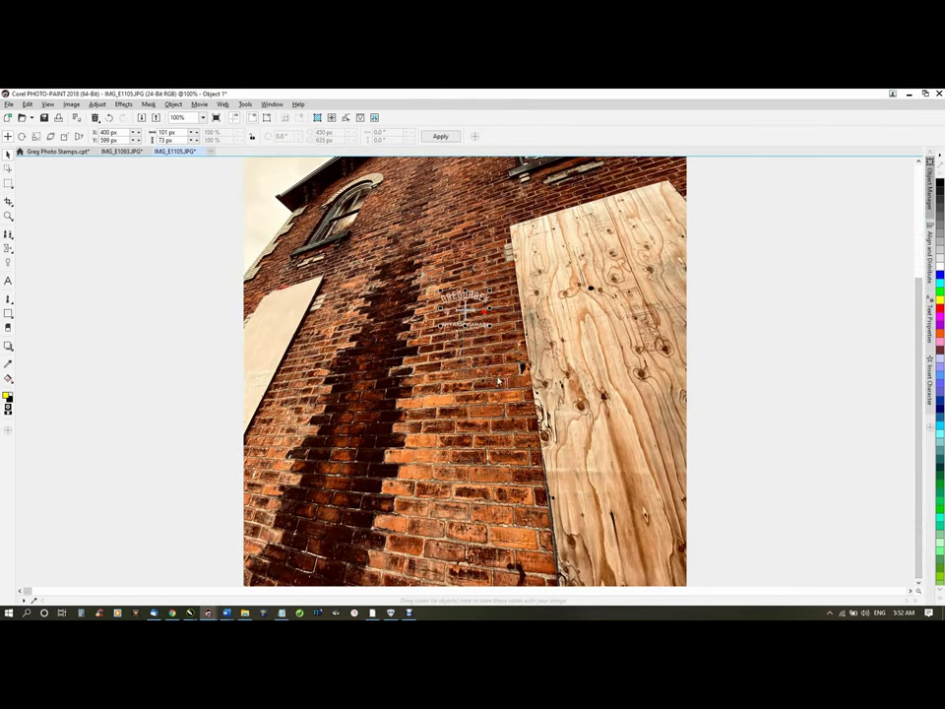
drag(463, 311, 657, 566)
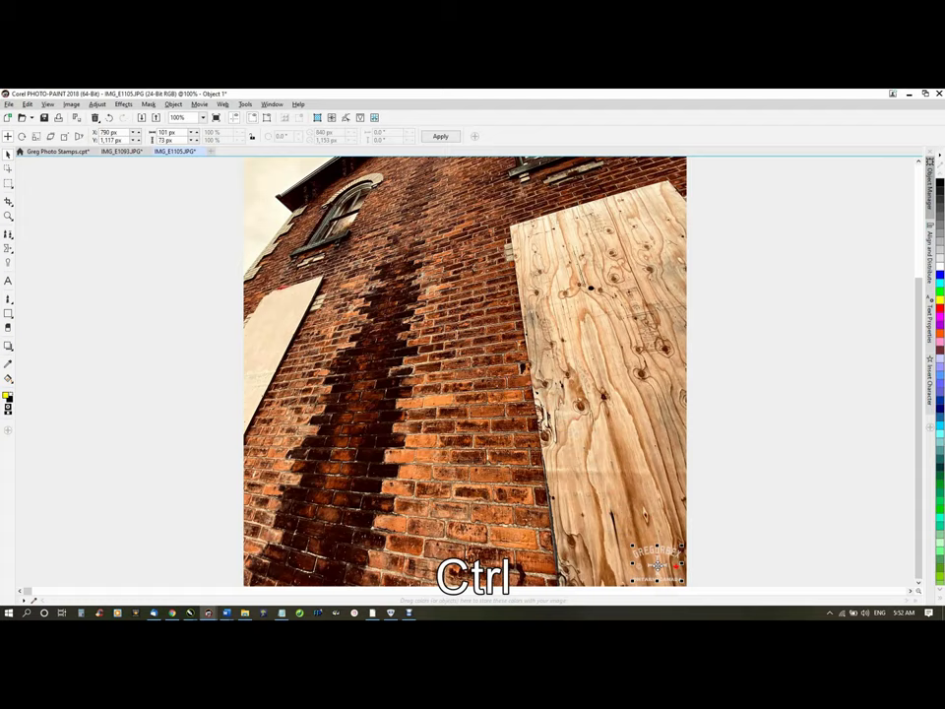
Export the stamped IMG_E1105 photo as a JPEG at 99% quality into folder 2
key(ctrl+e)
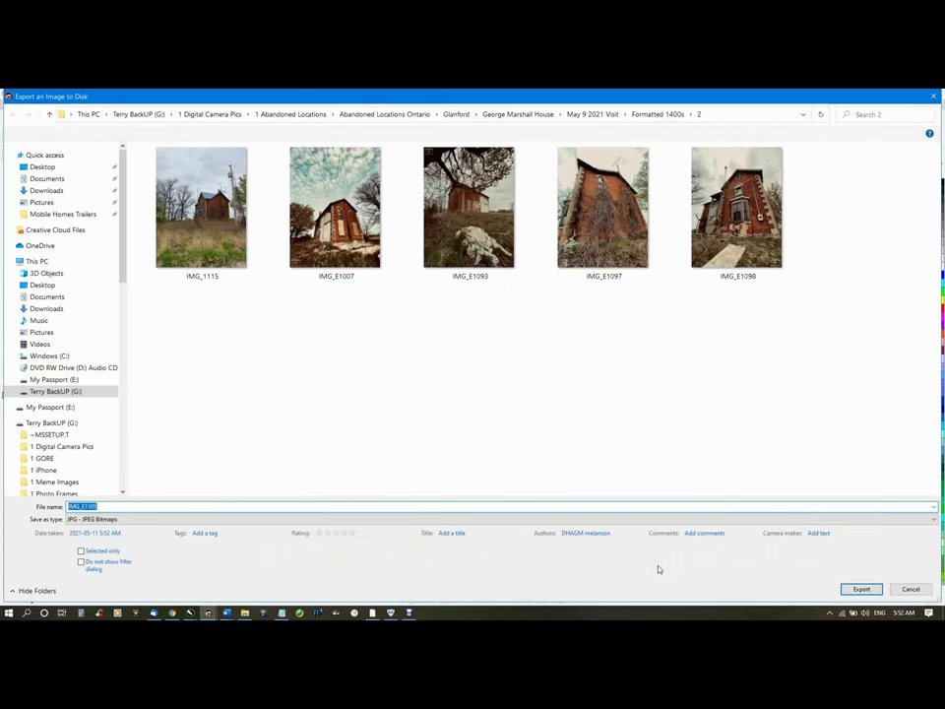
key(Return)
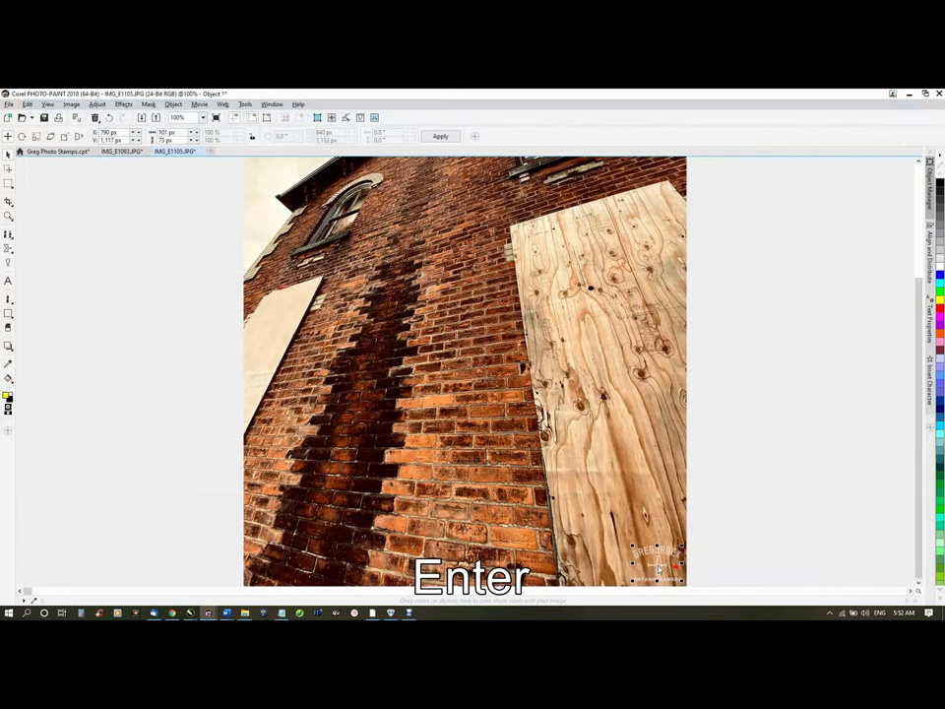
key(Return)
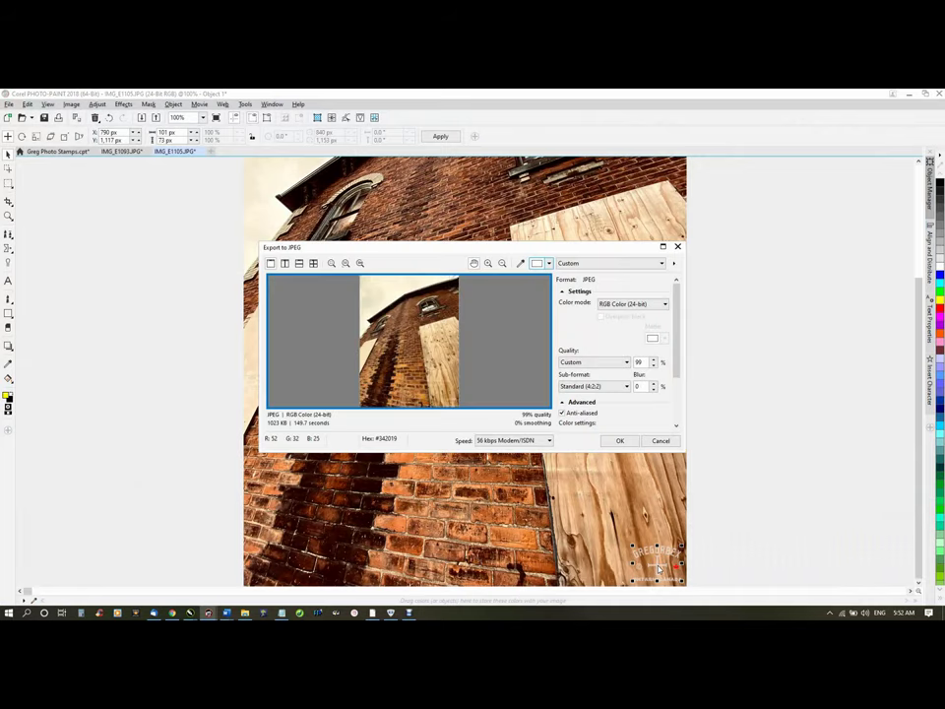
key(Return)
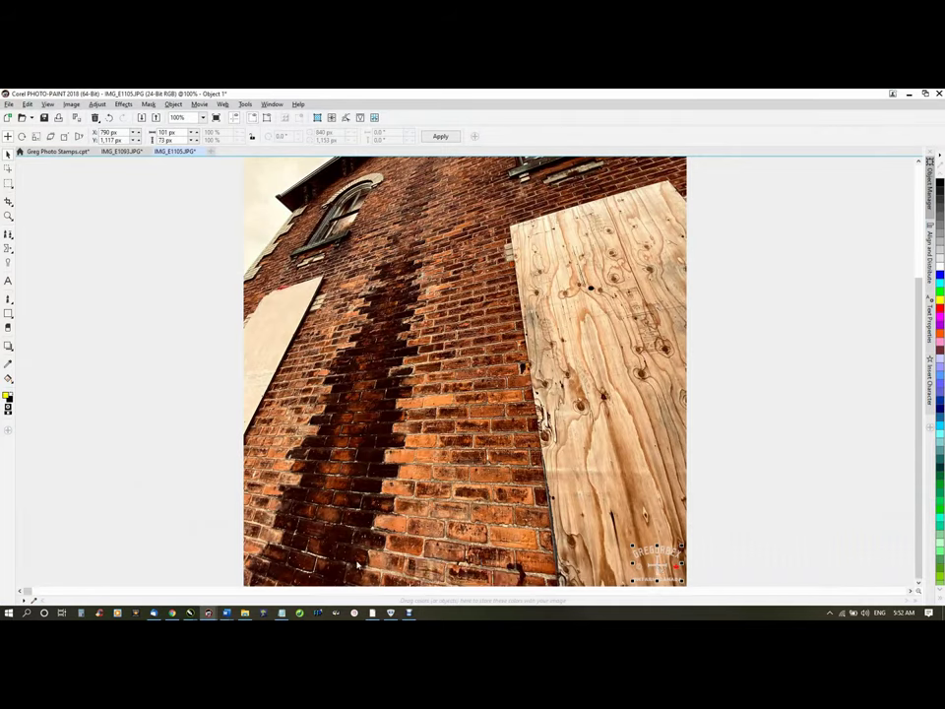
Switch to File Explorer and locate IMG_1003 among the originals in the iPhone n Vid folder to open it for editing
scroll(409, 455, down, 1)
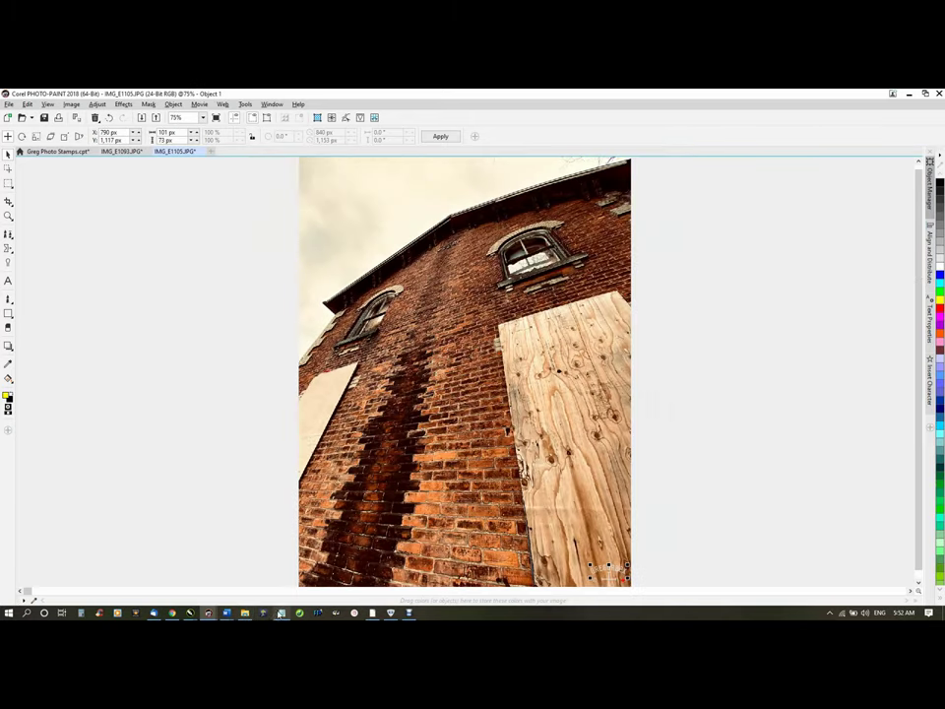
click(242, 612)
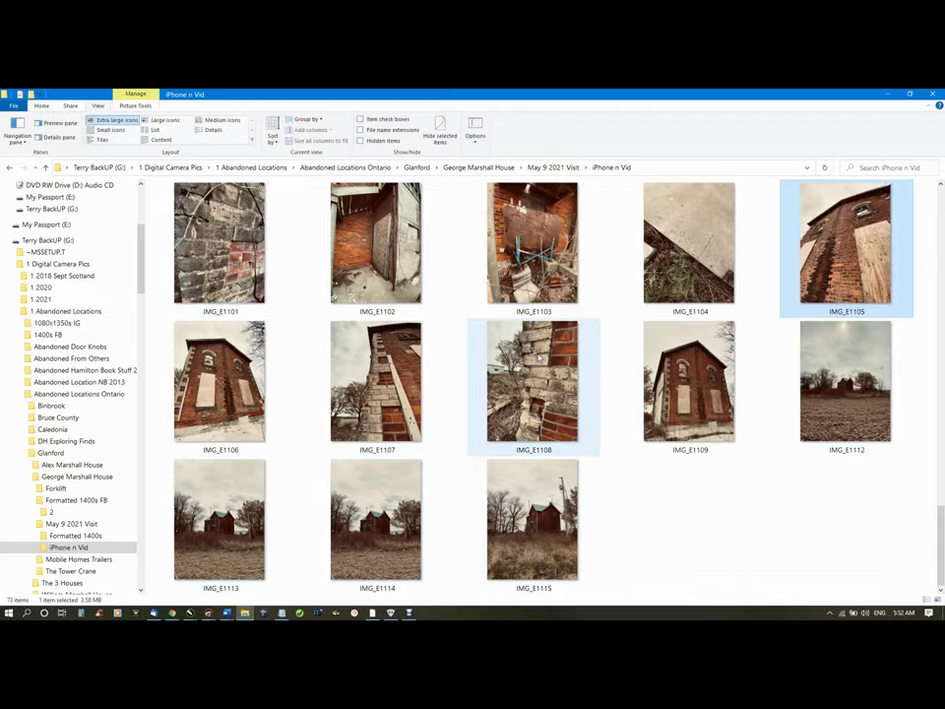
scroll(531, 394, up, 10)
scroll(921, 237, up, 10)
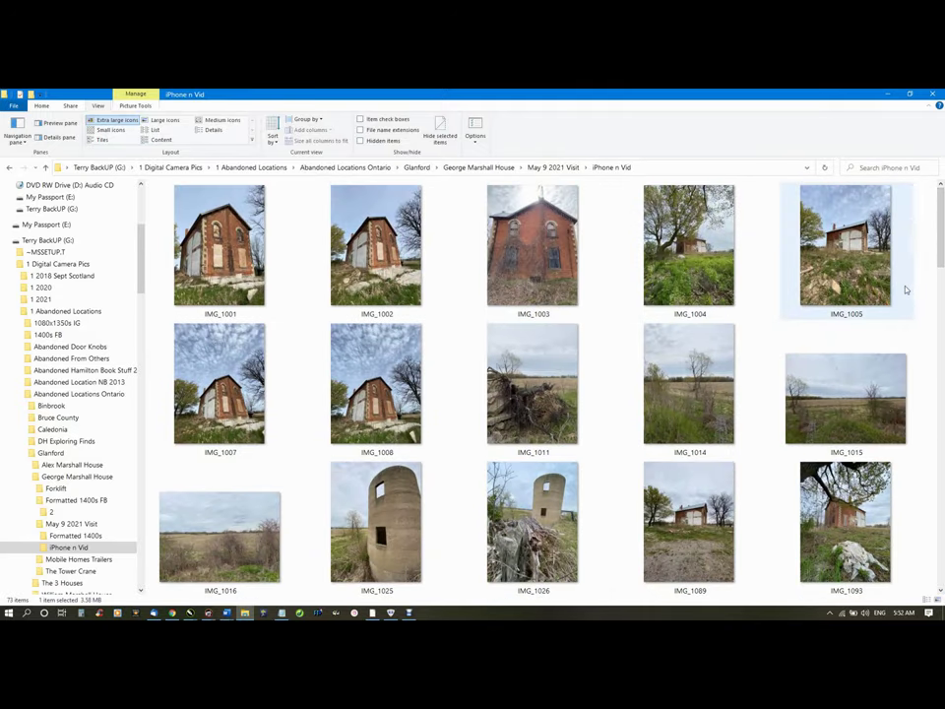
mouse_move(906, 290)
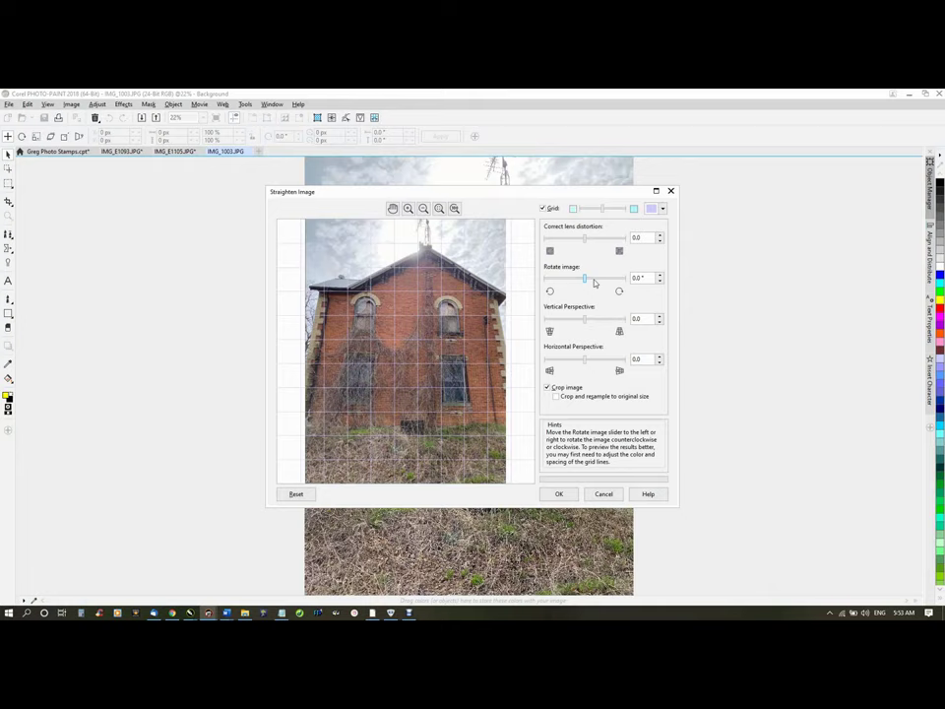
Straighten IMG_1003 by rotating the image -0.9° with cropping enabled
click(660, 281)
click(659, 282)
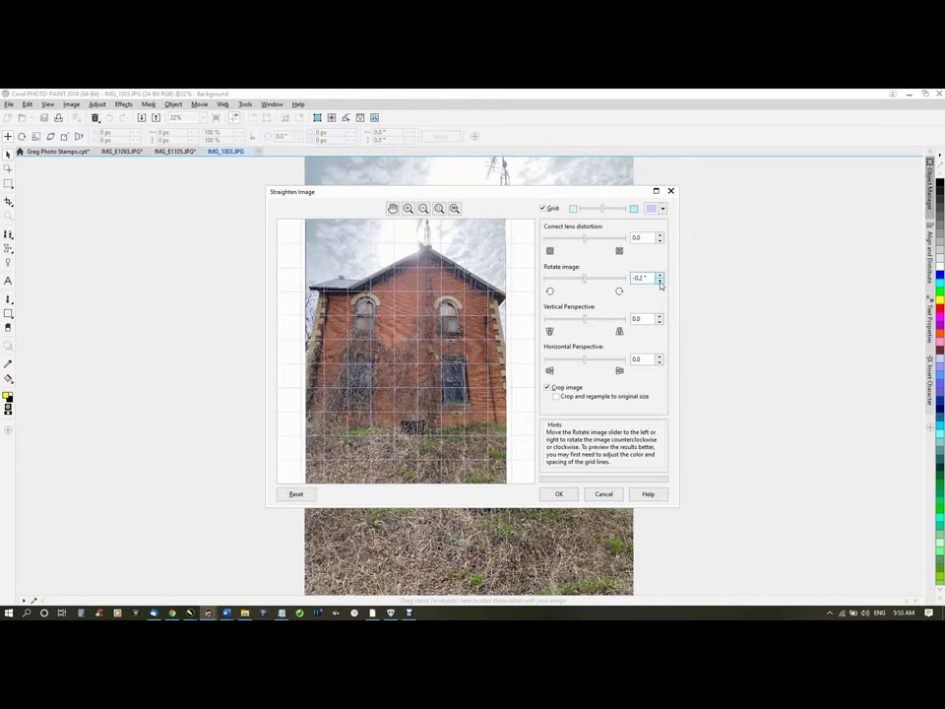
click(659, 282)
click(660, 282)
click(660, 282)
click(660, 282)
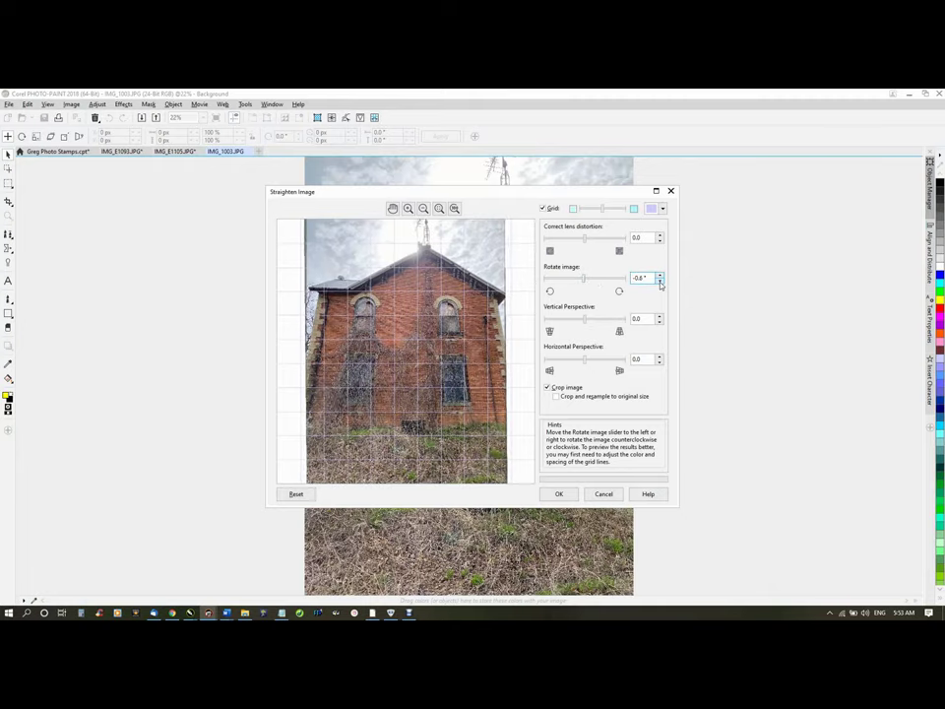
click(660, 282)
click(660, 282)
click(660, 282)
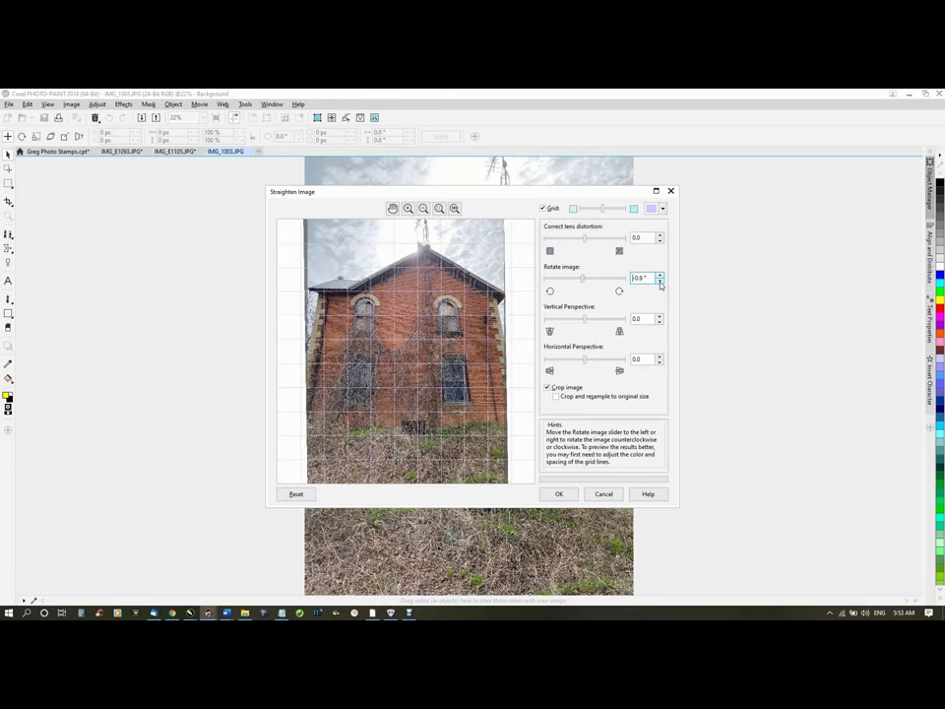
click(560, 495)
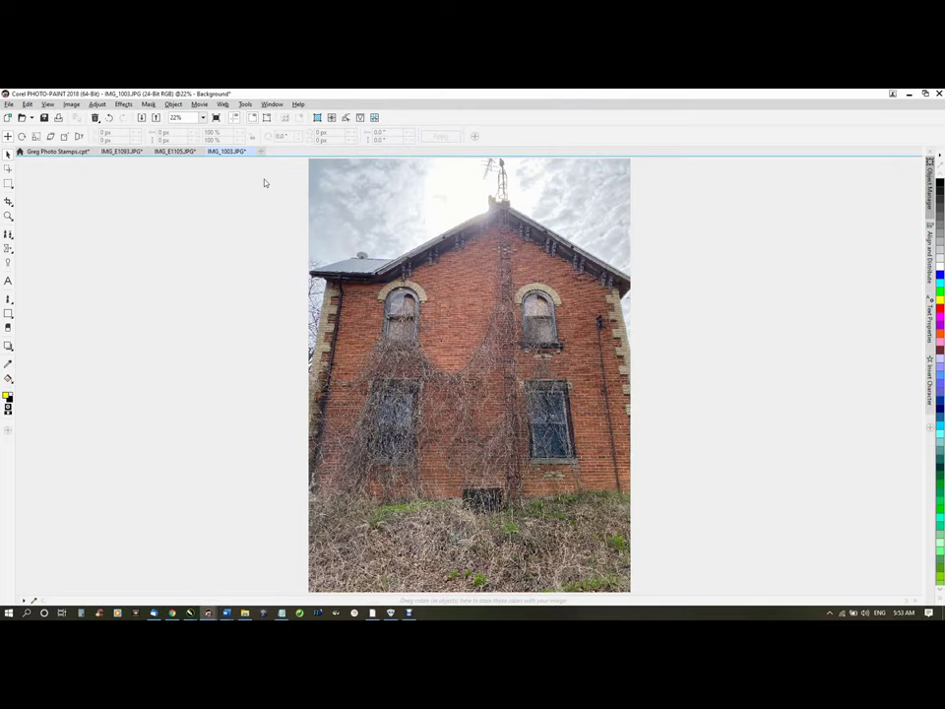
Resample IMG_1003 to a height of 1200 pixels with the aspect ratio maintained
click(317, 117)
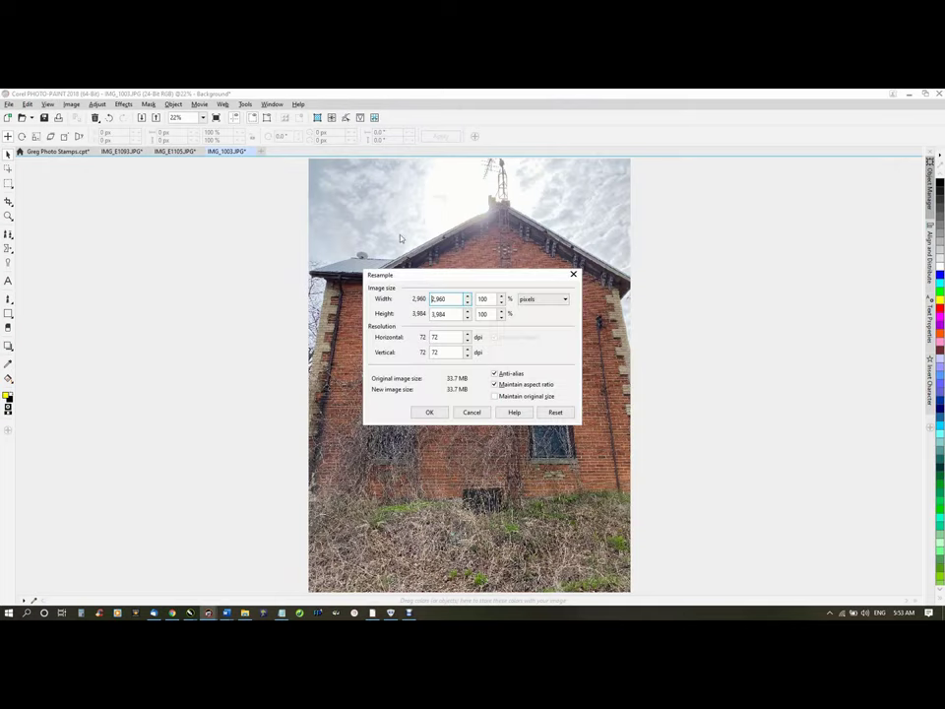
key(Tab)
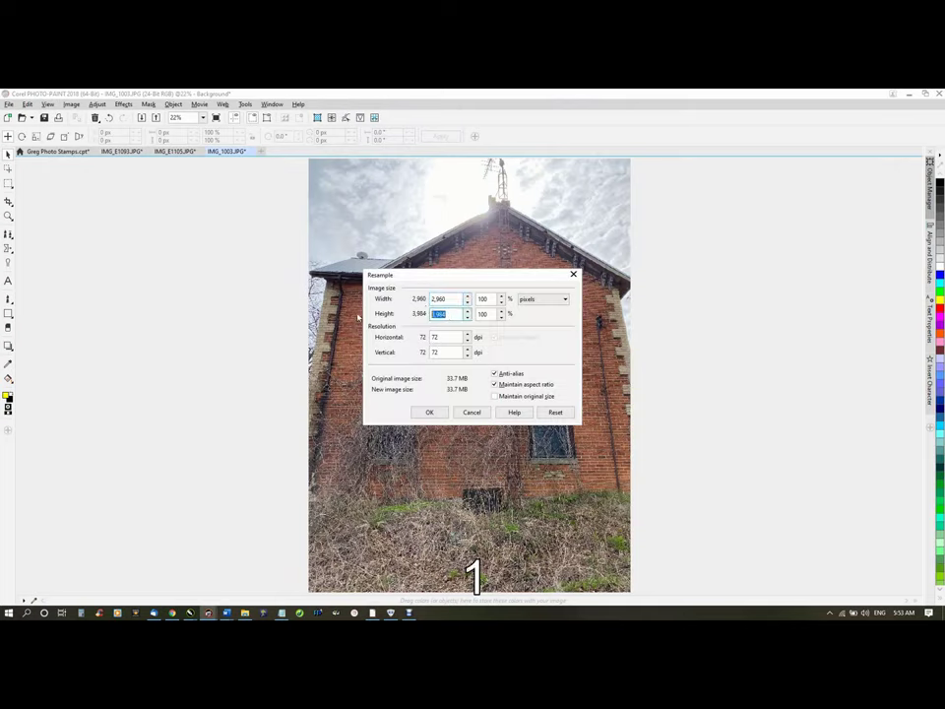
text(1200)
key(Return)
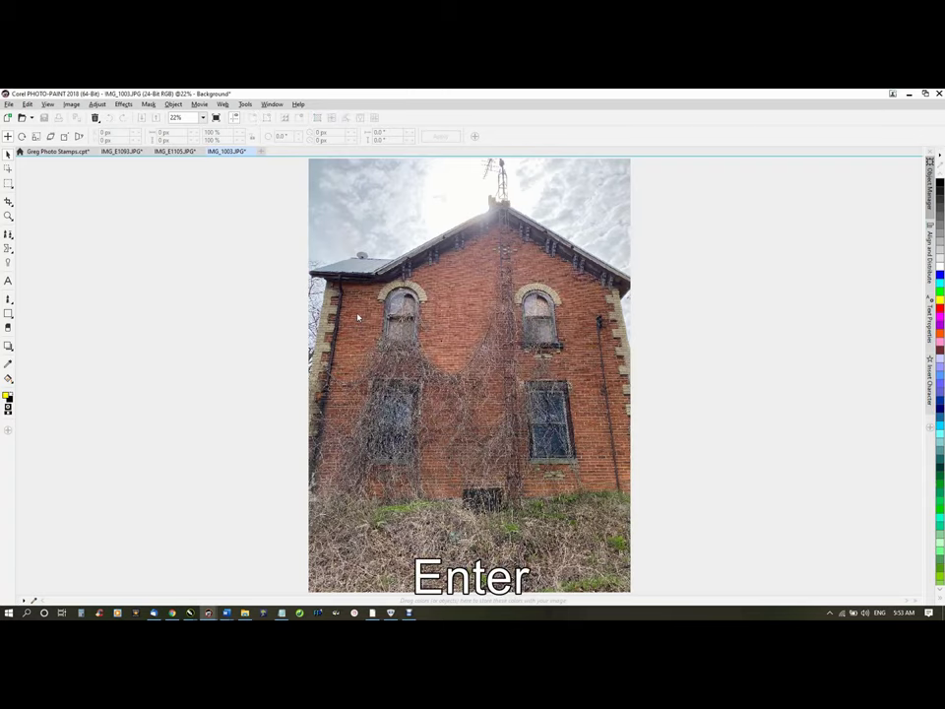
Adjust IMG_1003 with brightness 5, contrast 63 and intensity -35
scroll(442, 366, up, 3)
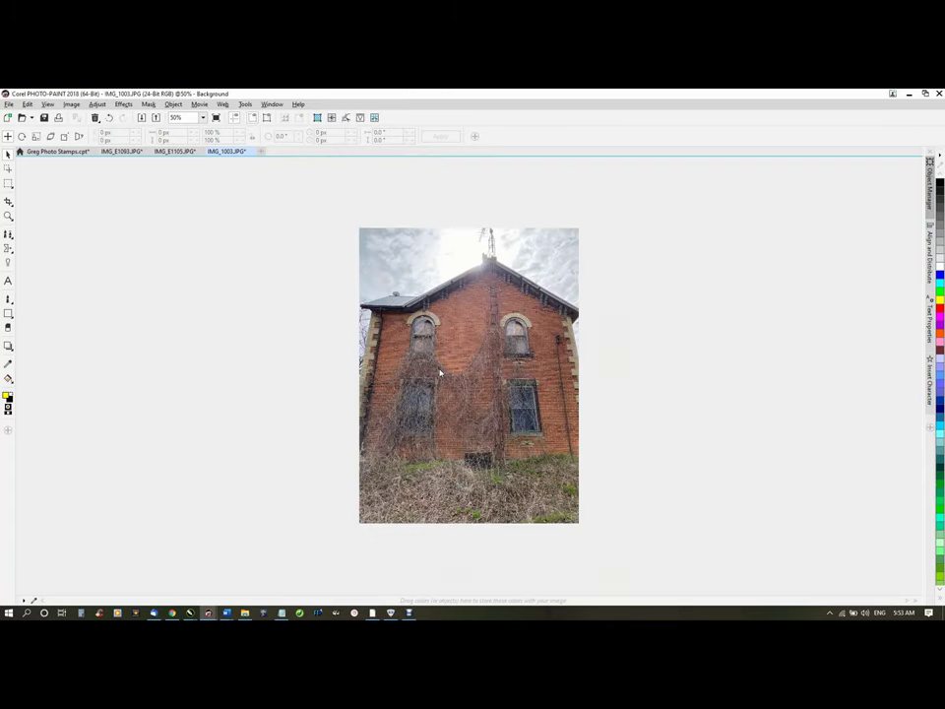
scroll(441, 373, up, 1)
scroll(440, 346, up, 1)
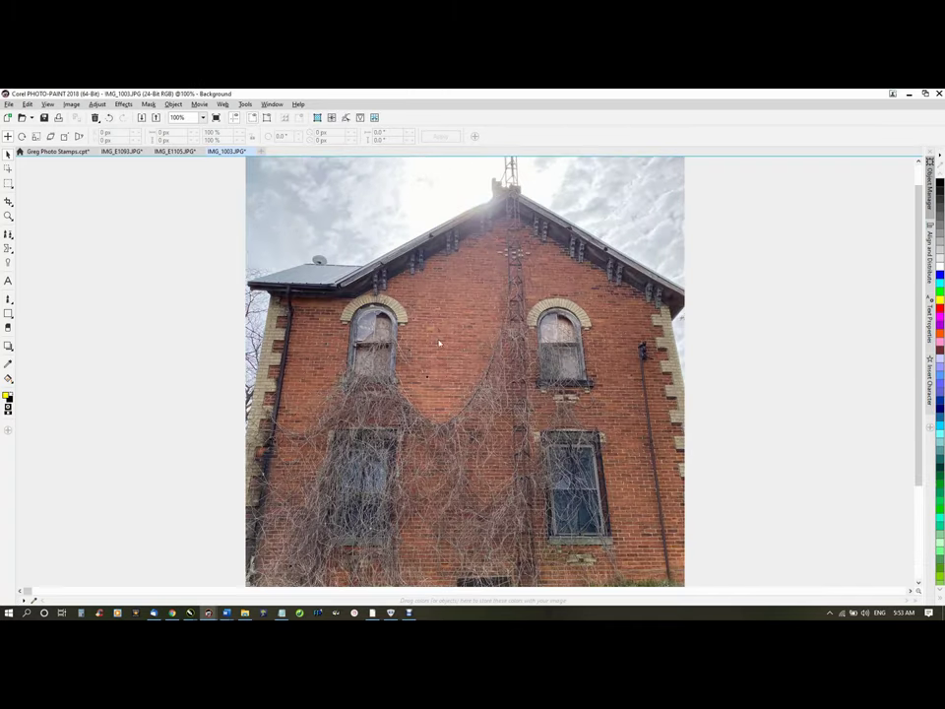
key(ctrl+b)
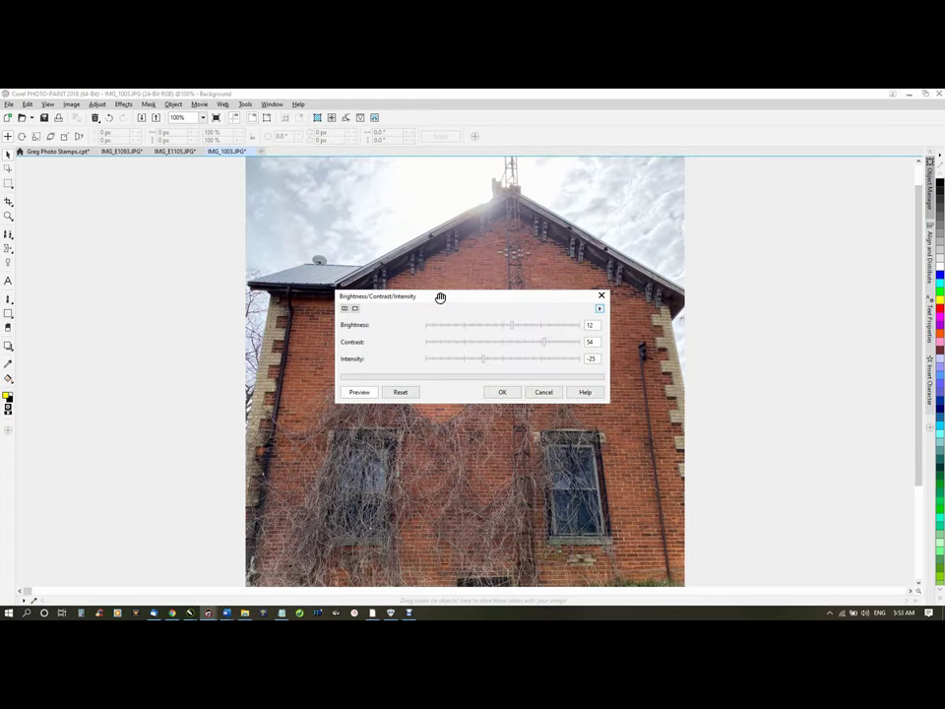
drag(447, 298, 679, 200)
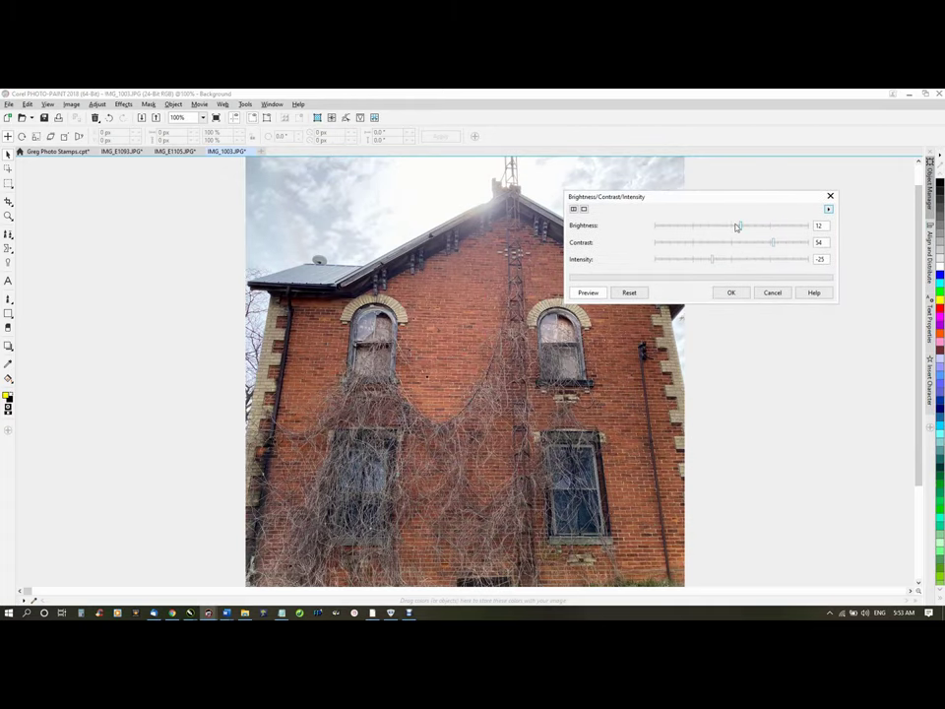
drag(742, 228, 738, 227)
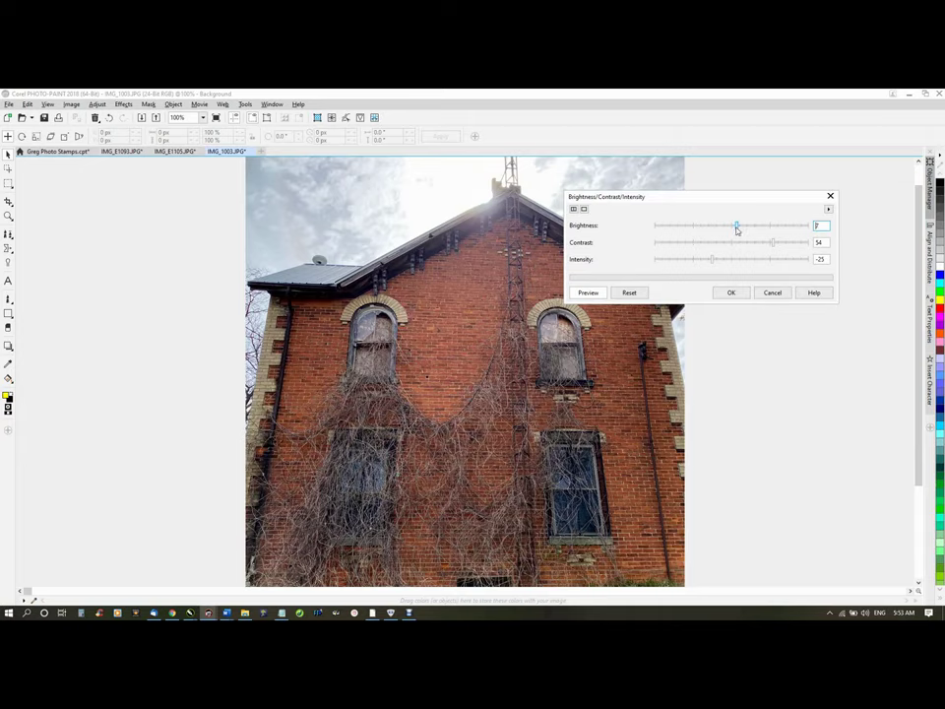
click(737, 229)
drag(712, 263, 705, 264)
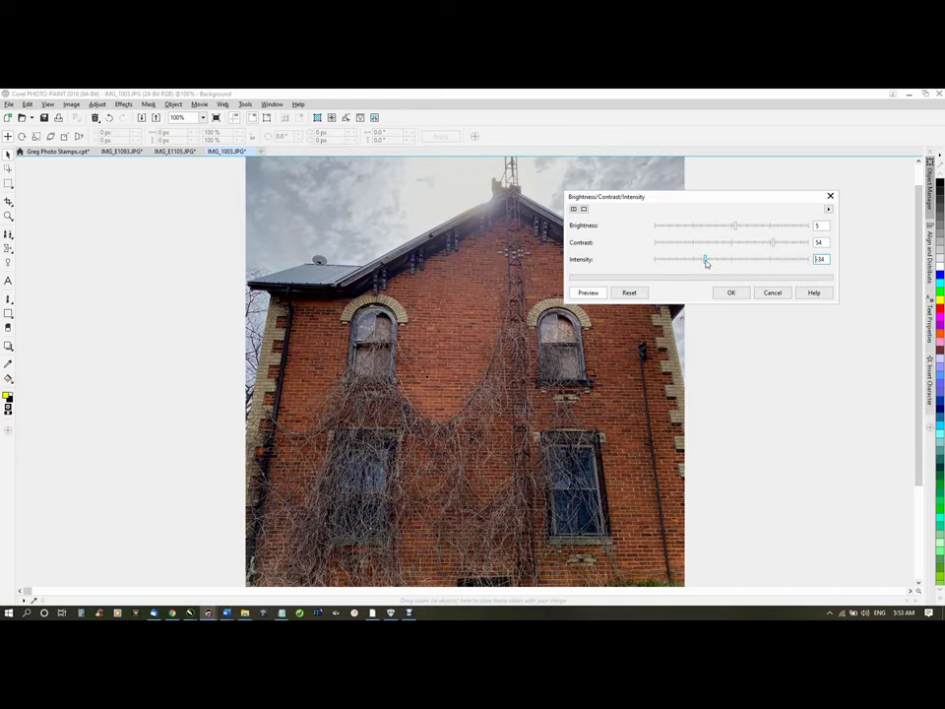
click(706, 263)
click(772, 244)
mouse_move(772, 244)
mouse_down()
mouse_move(764, 245)
mouse_move(776, 246)
mouse_up()
click(778, 245)
click(774, 246)
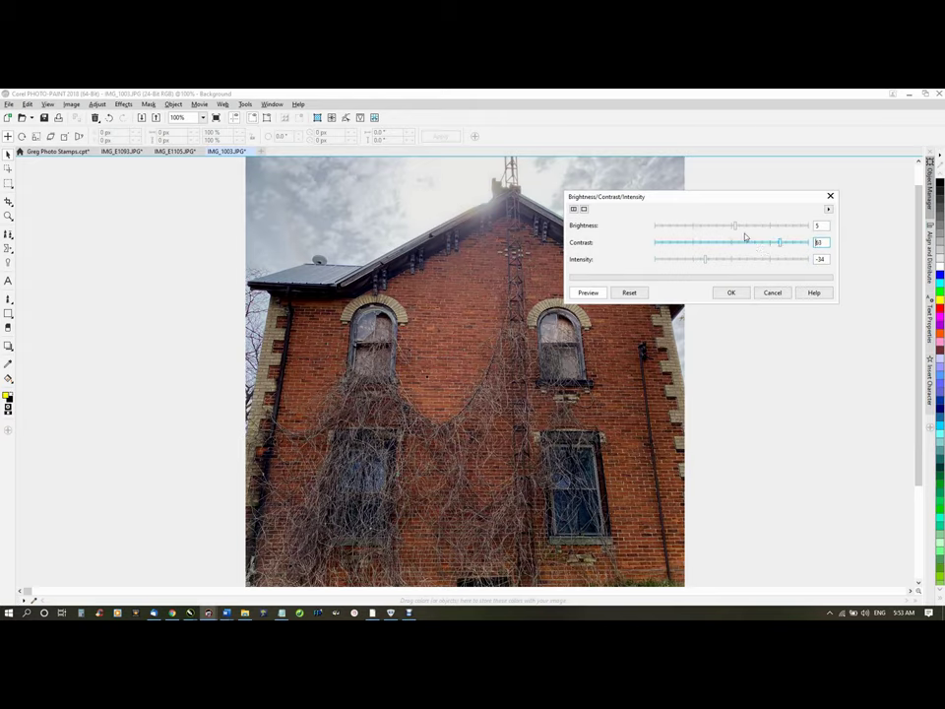
click(705, 262)
drag(705, 263, 705, 263)
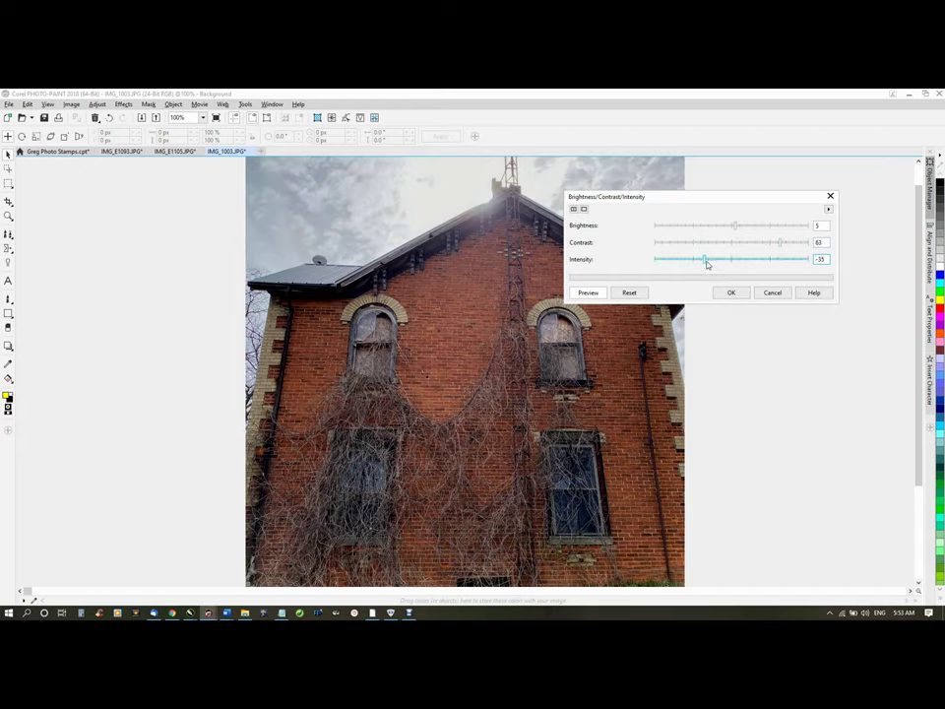
click(729, 295)
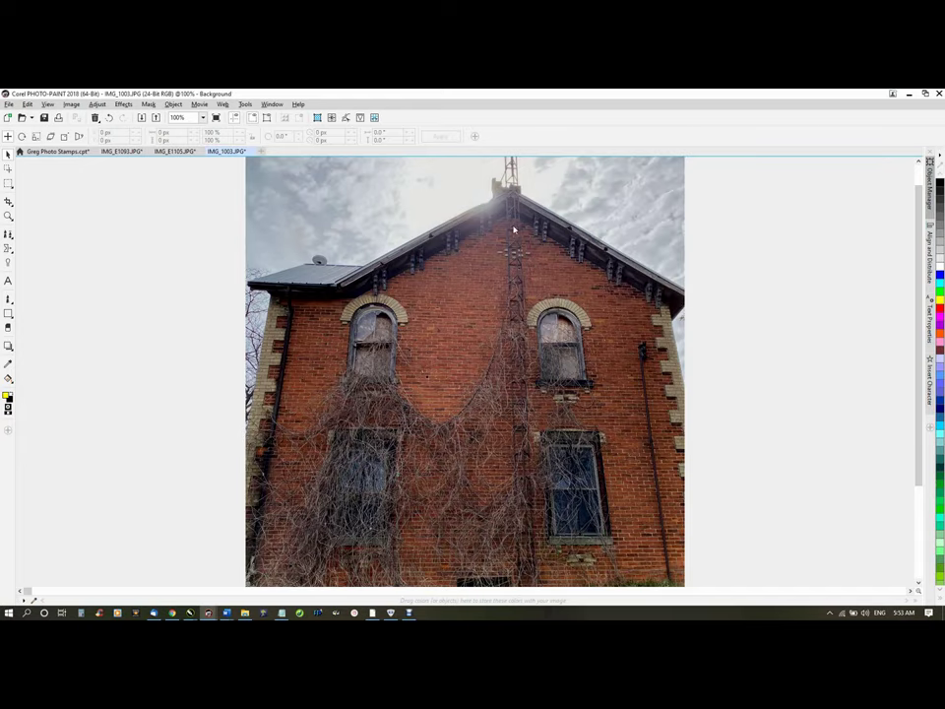
Sharpen IMG_1003 with Directional Sharpen and apply Vibrance at 23% with saturation 7%
click(345, 117)
click(500, 376)
click(361, 118)
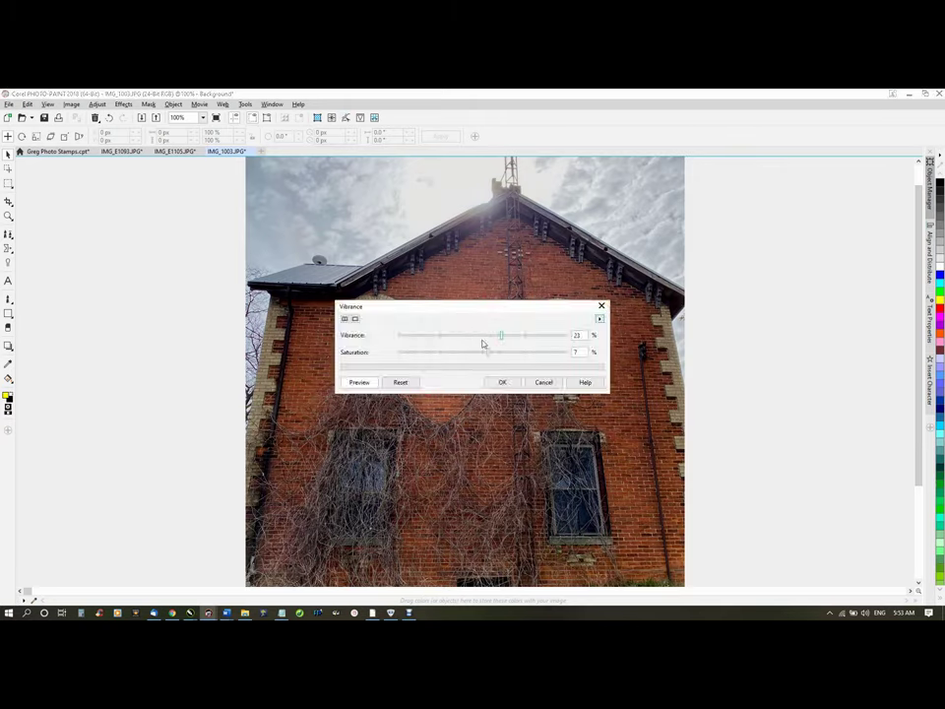
click(501, 383)
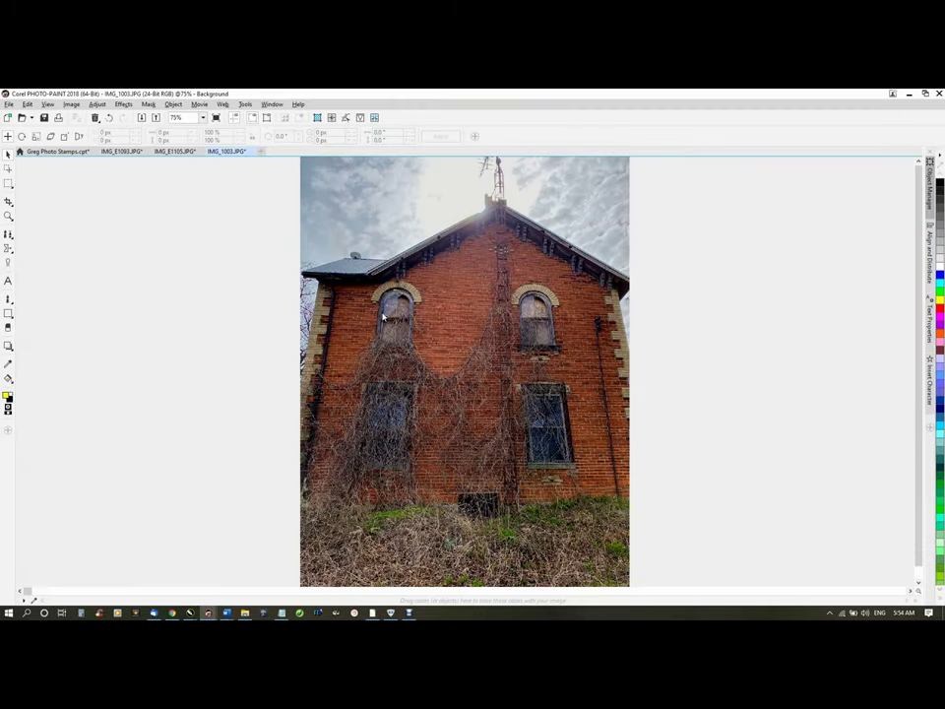
Paste the stamp into IMG_1003 and place it in the photo's lower-right corner at about X 779, Y 1,114 px
key(ctrl+v)
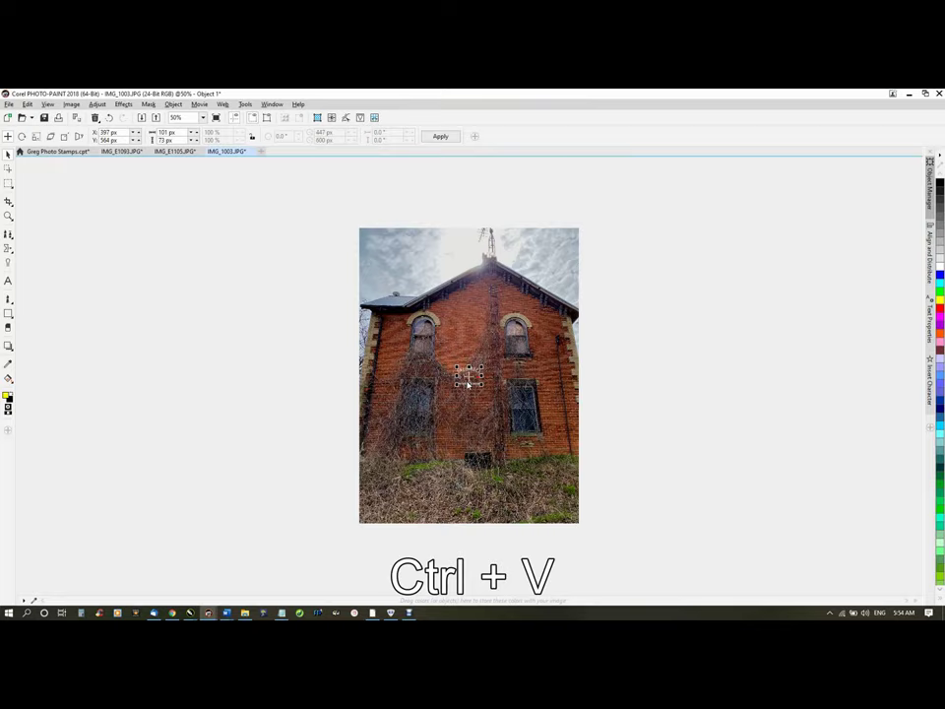
drag(468, 380, 563, 510)
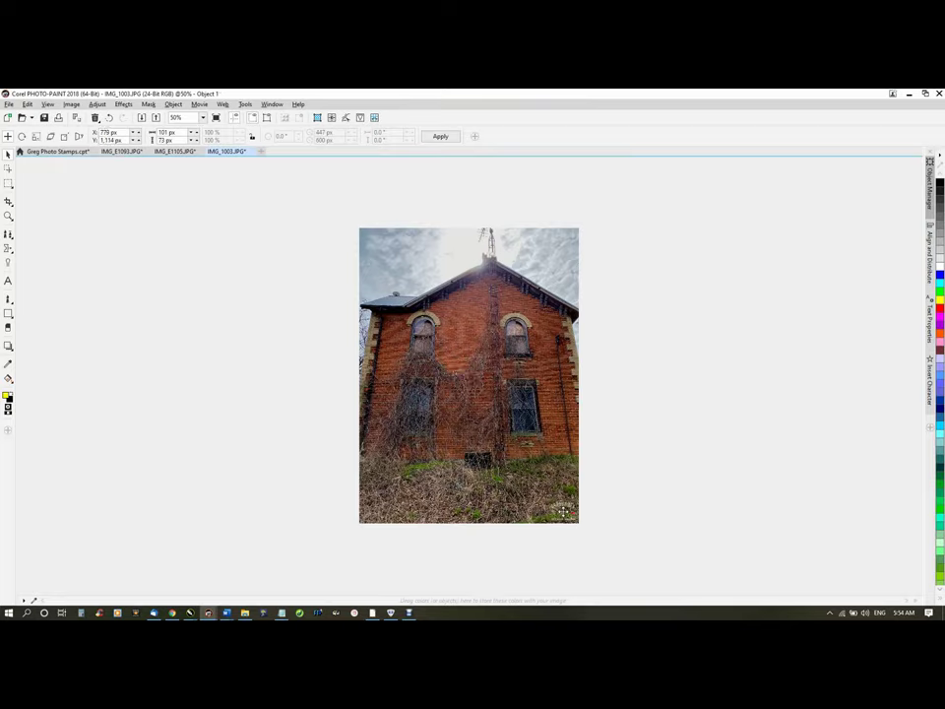
scroll(426, 388, up, 2)
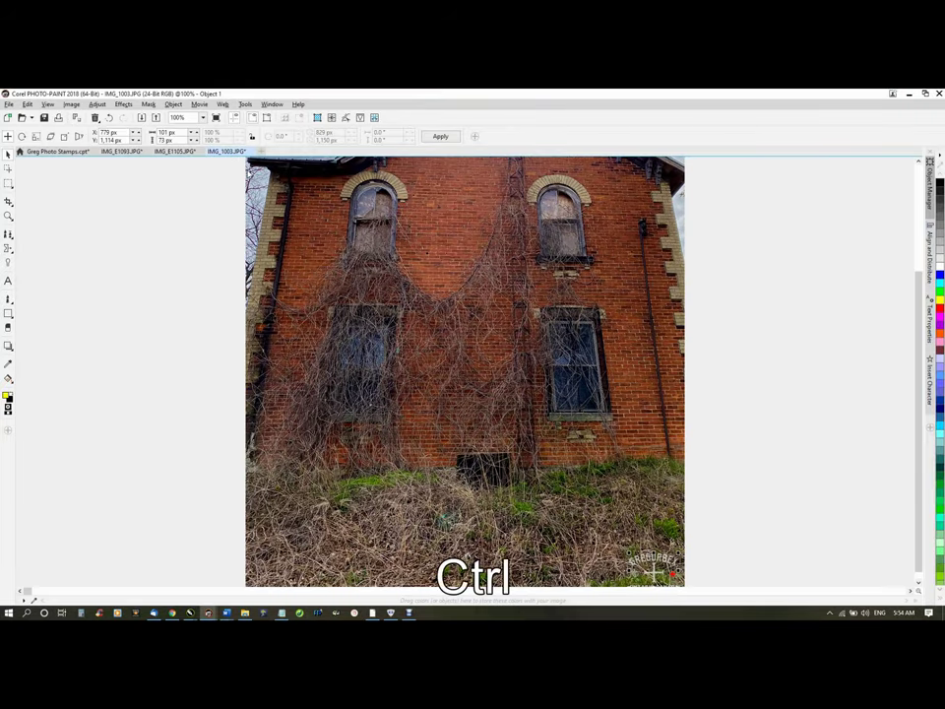
Export the stamped IMG_1003 photo as a JPEG at 99% quality into folder 2
key(ctrl+e)
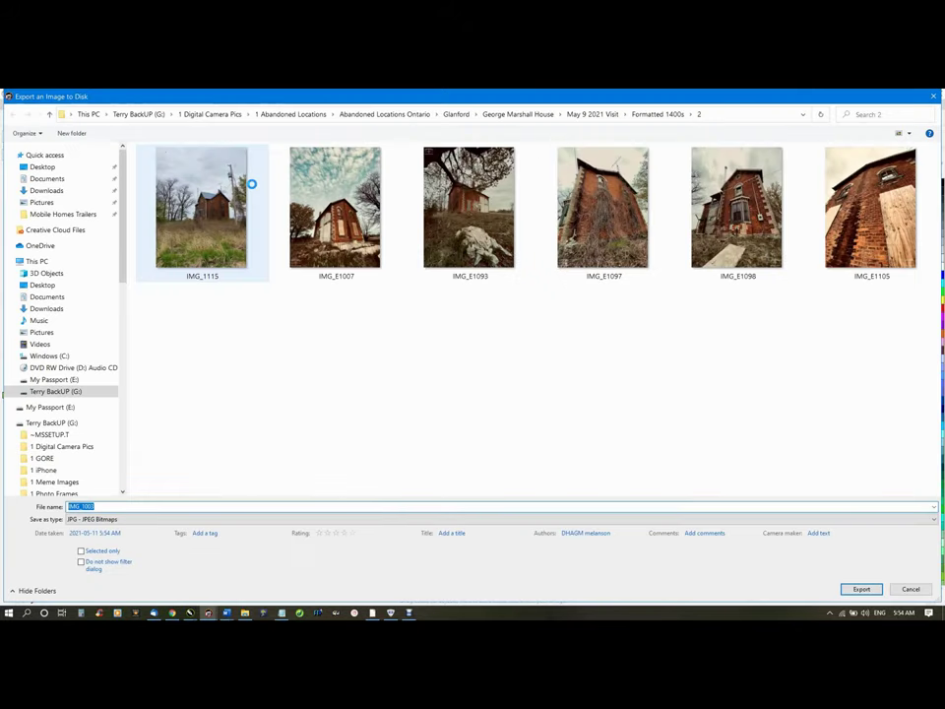
key(Return)
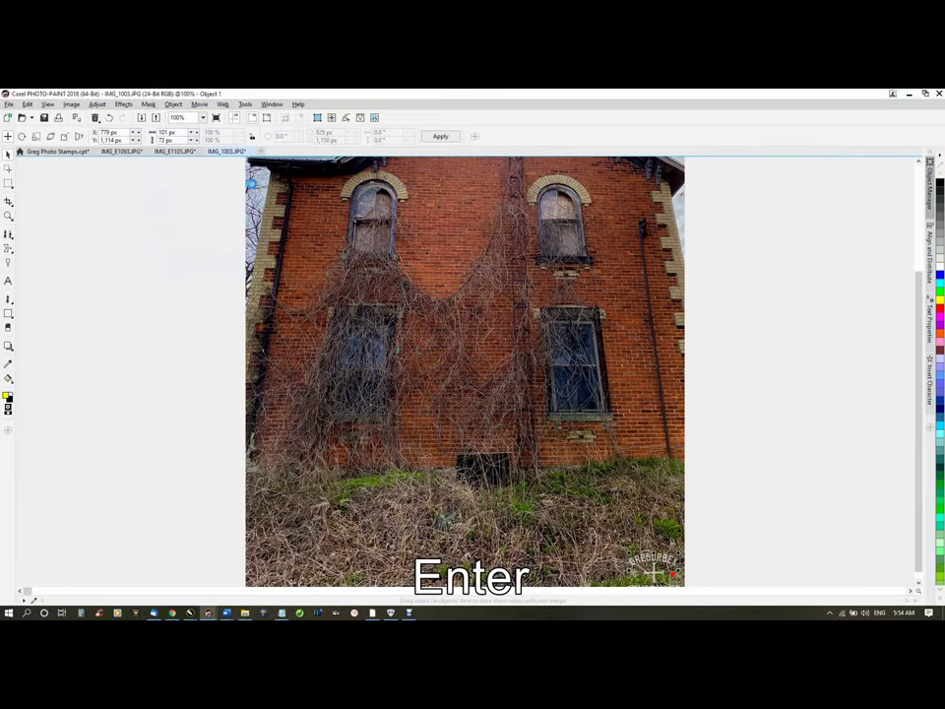
key(Return)
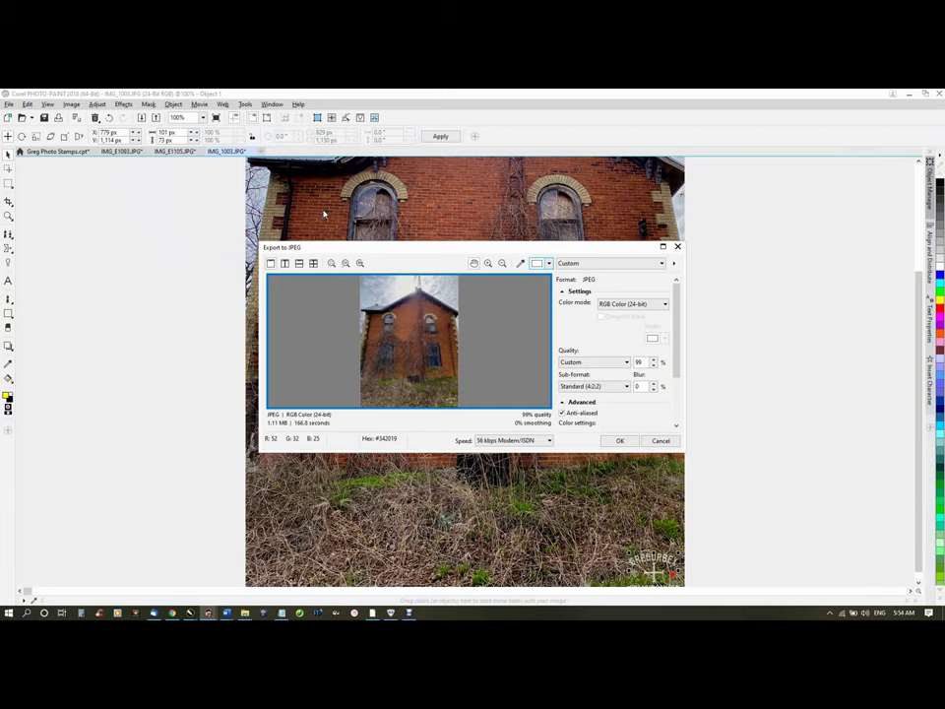
key(Return)
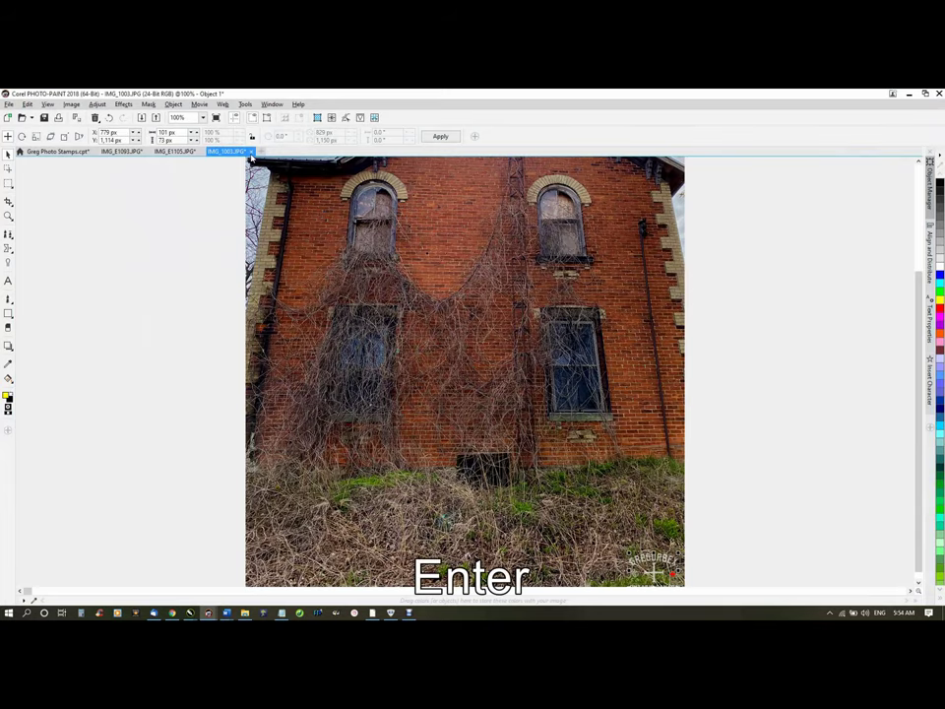
Close the IMG_1003 and IMG_E1105 documents without saving their changes
click(251, 151)
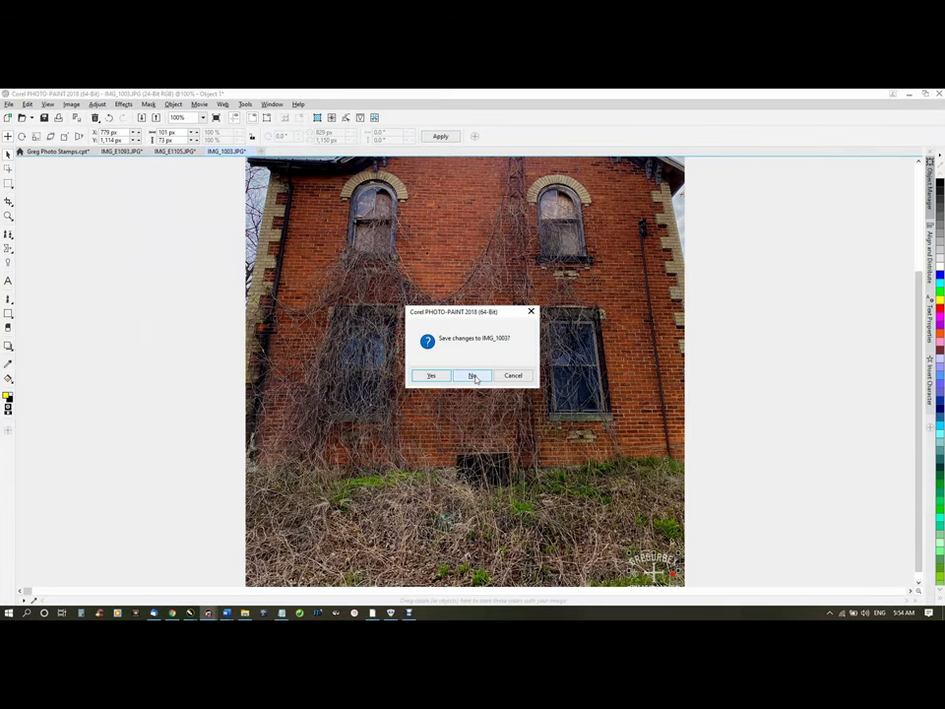
click(477, 377)
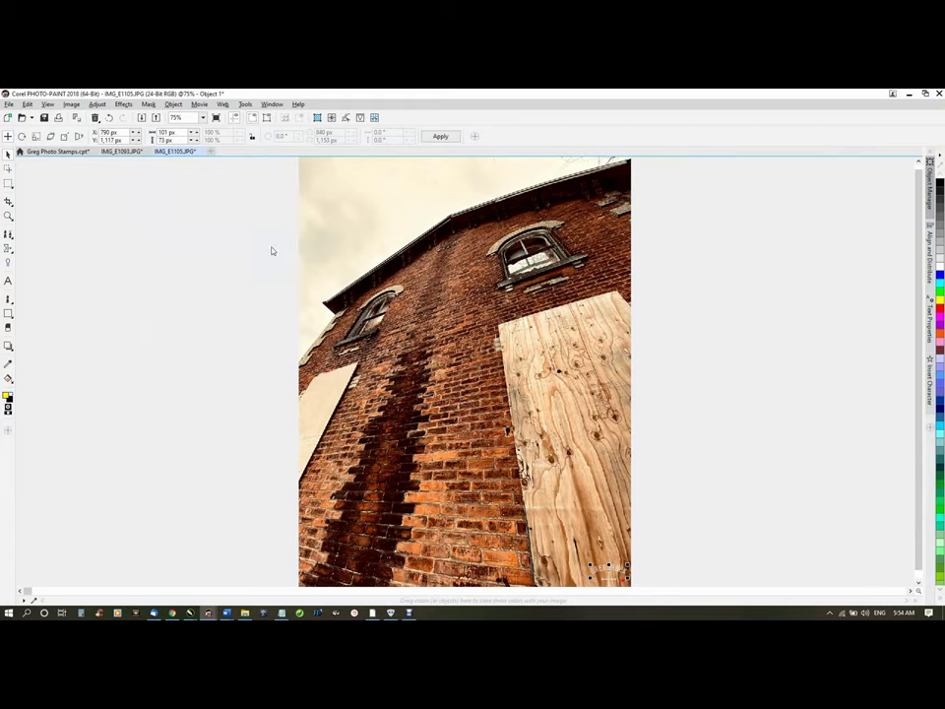
click(201, 153)
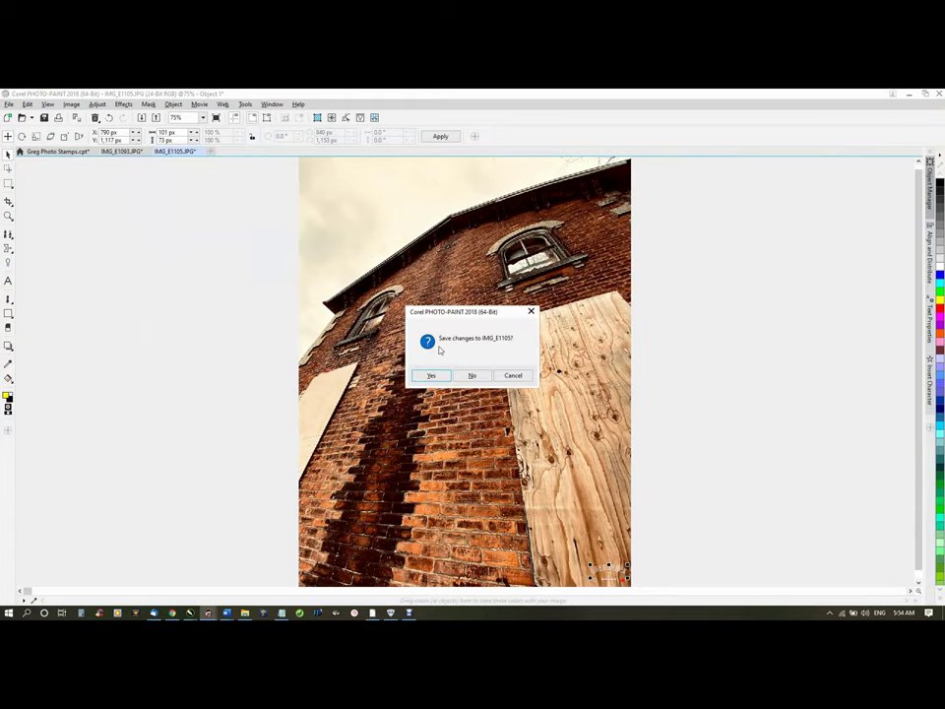
click(473, 375)
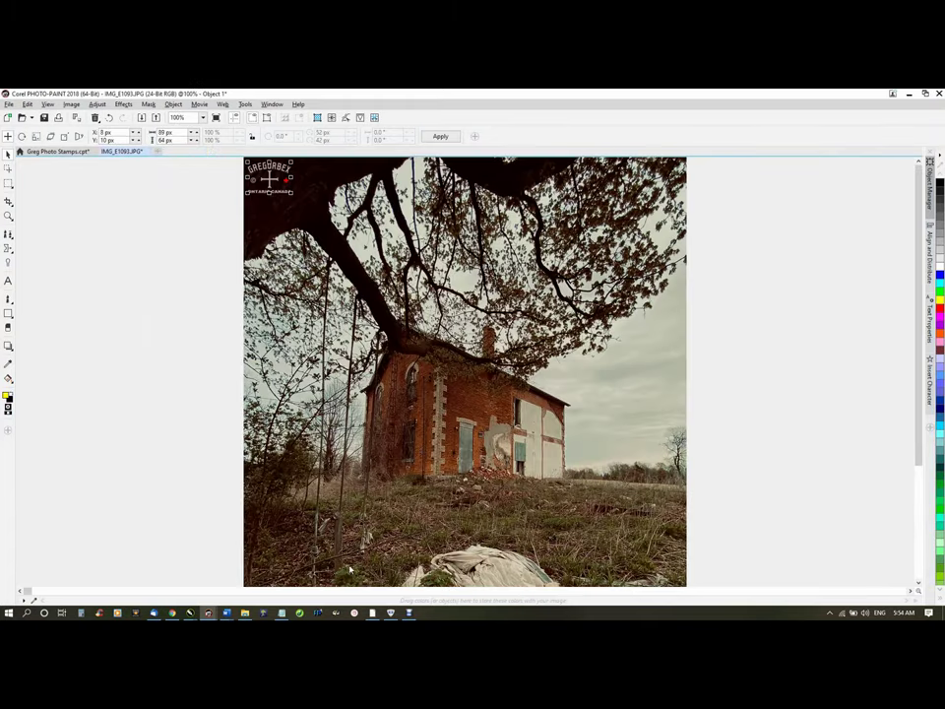
Switch to File Explorer, browse the photos in the iPhone n Vid folder and open IMG_1026 in Corel PHOTO-PAINT
click(245, 613)
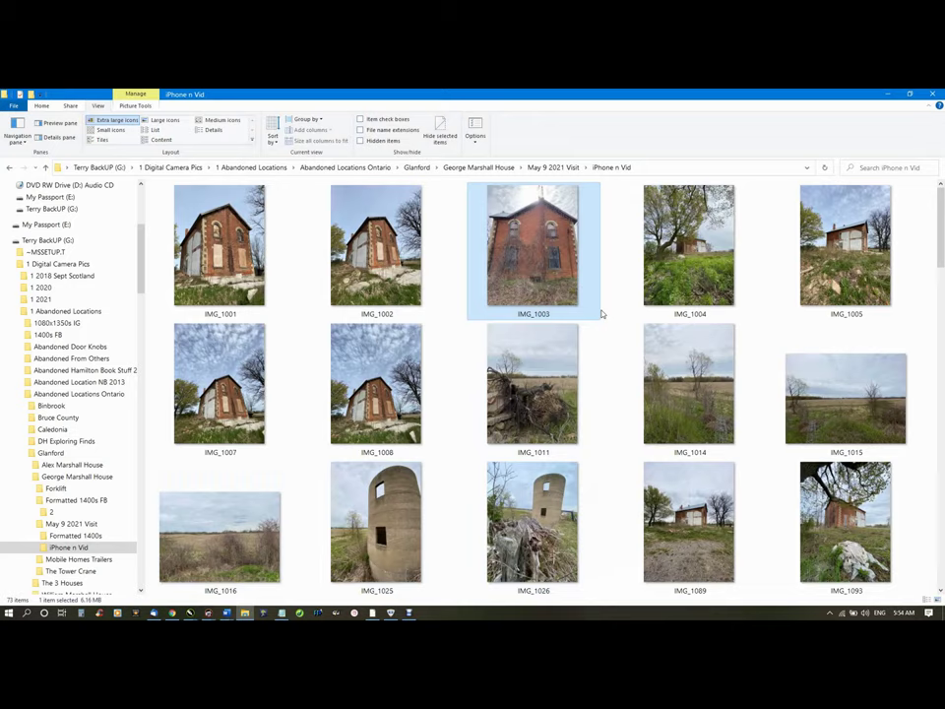
scroll(537, 399, down, 1)
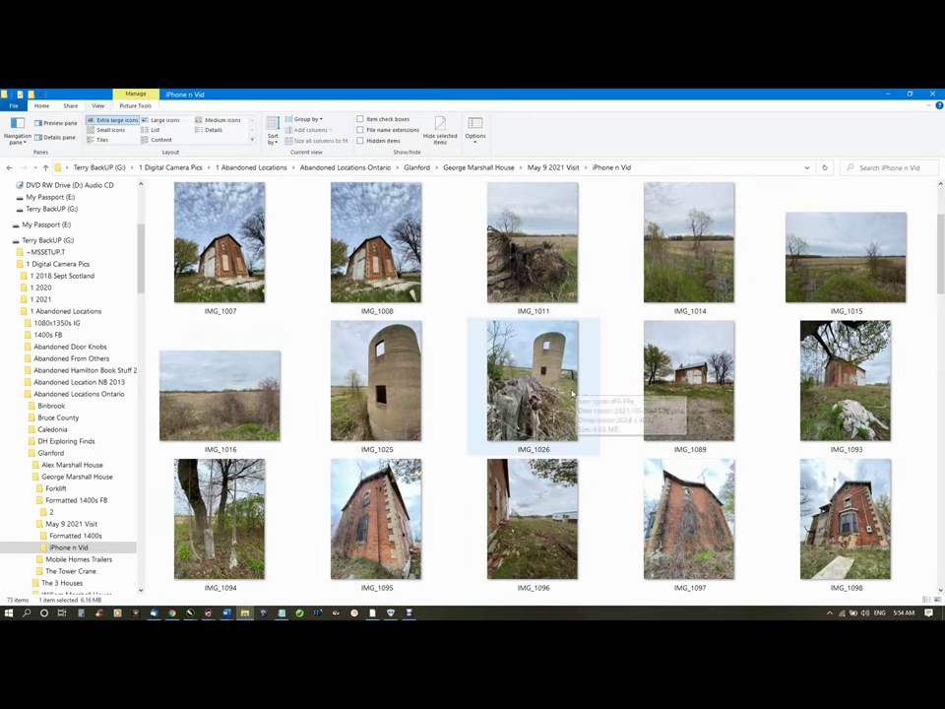
mouse_move(521, 453)
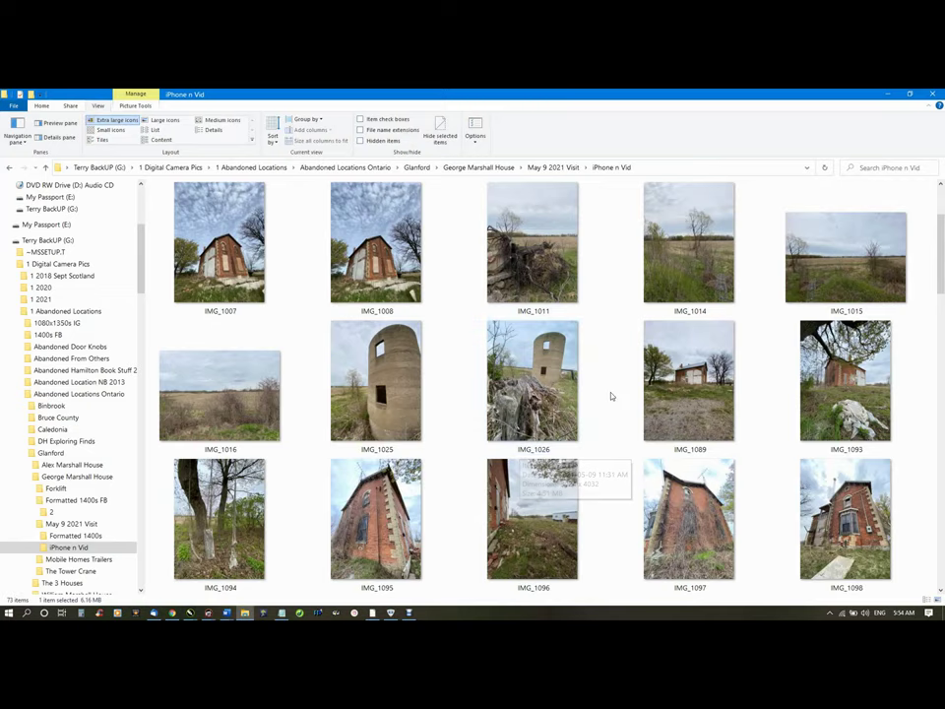
scroll(611, 396, down, 1)
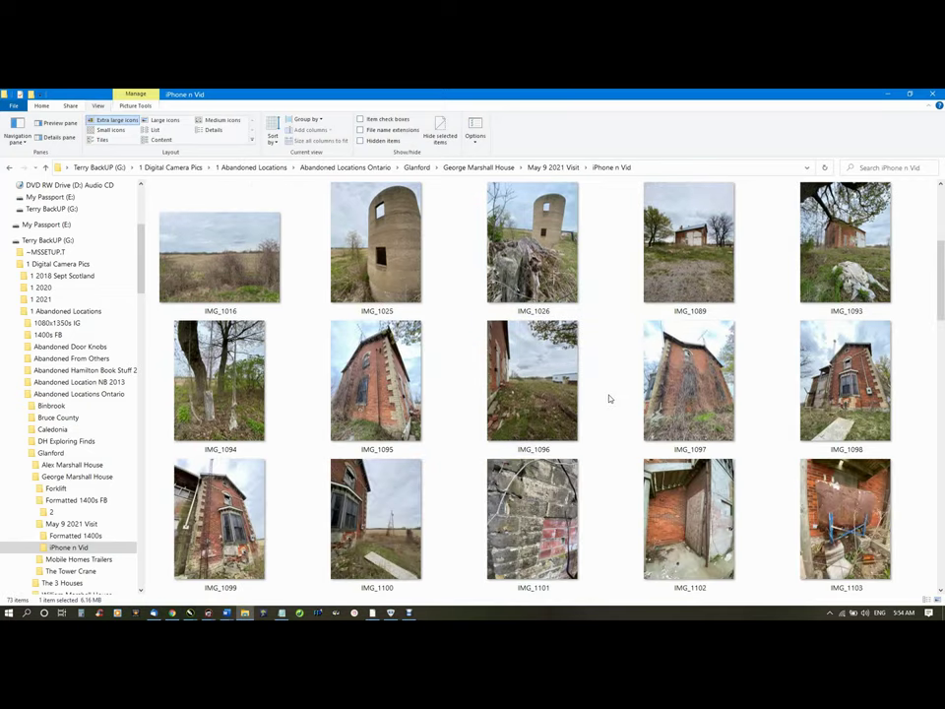
scroll(609, 399, down, 2)
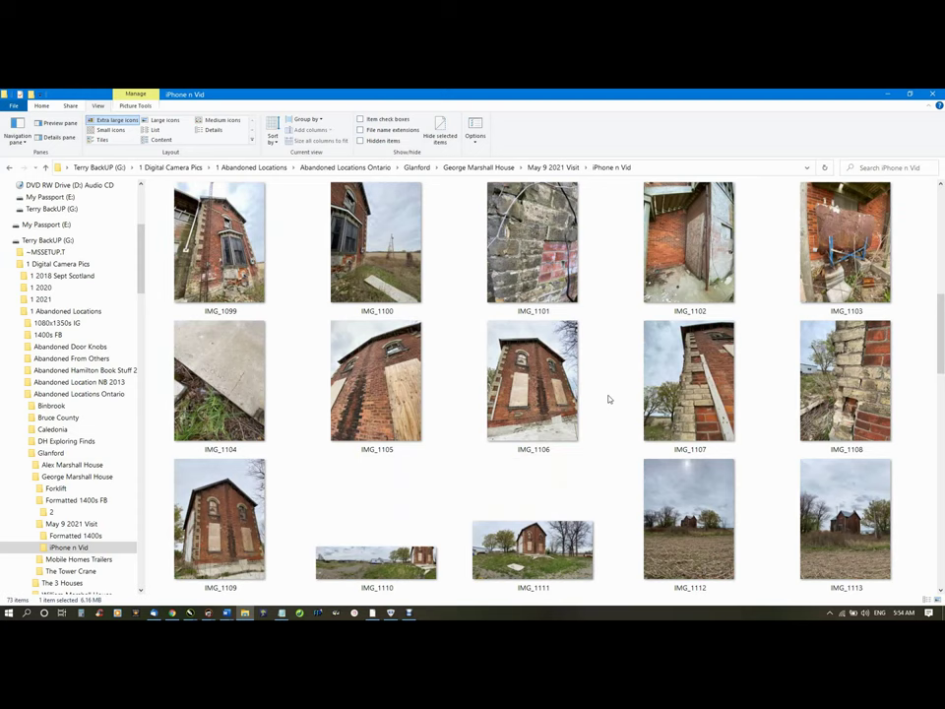
scroll(609, 398, down, 1)
scroll(609, 399, down, 1)
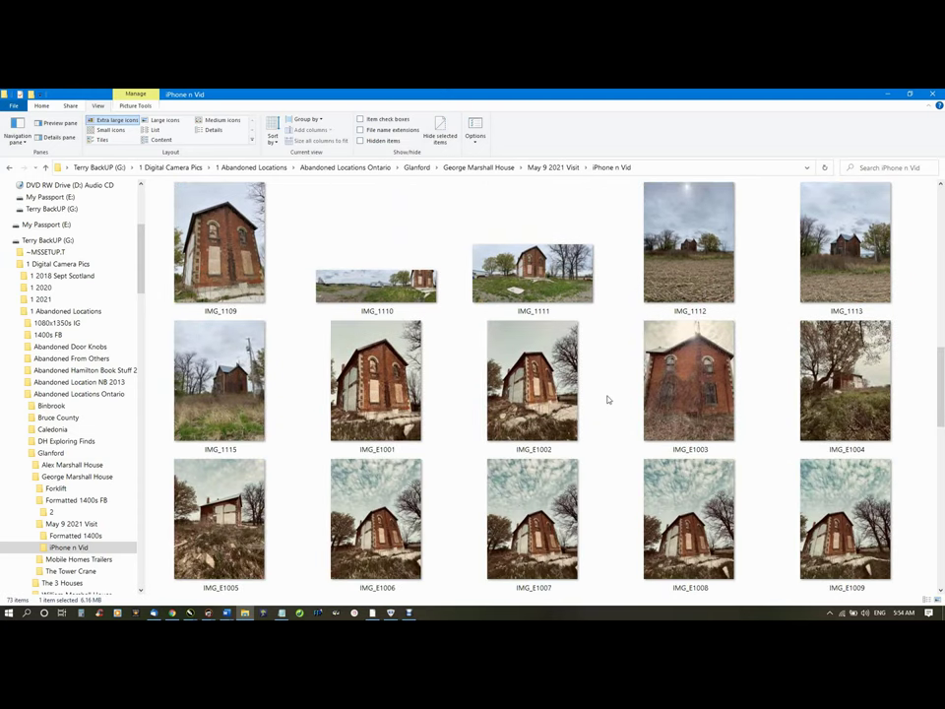
scroll(609, 399, down, 1)
scroll(609, 400, down, 1)
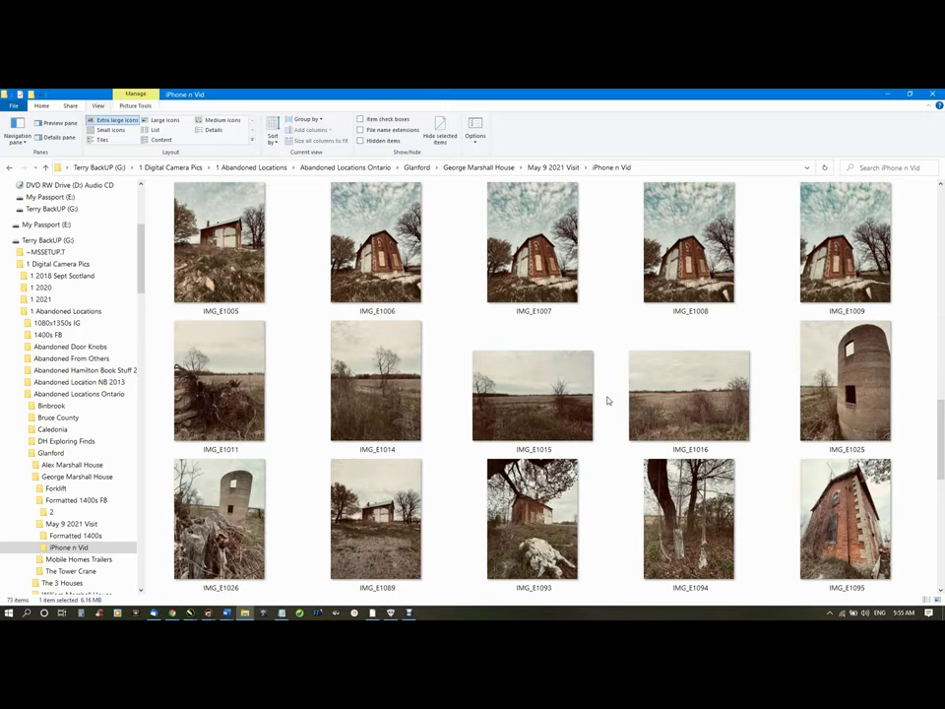
scroll(609, 401, up, 4)
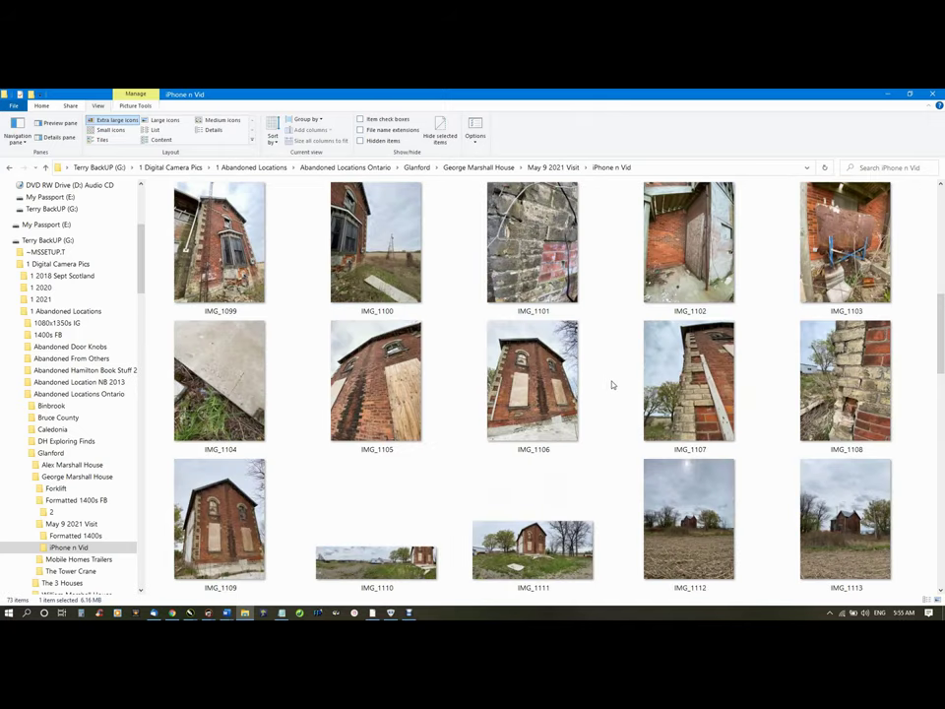
scroll(611, 386, up, 2)
click(545, 258)
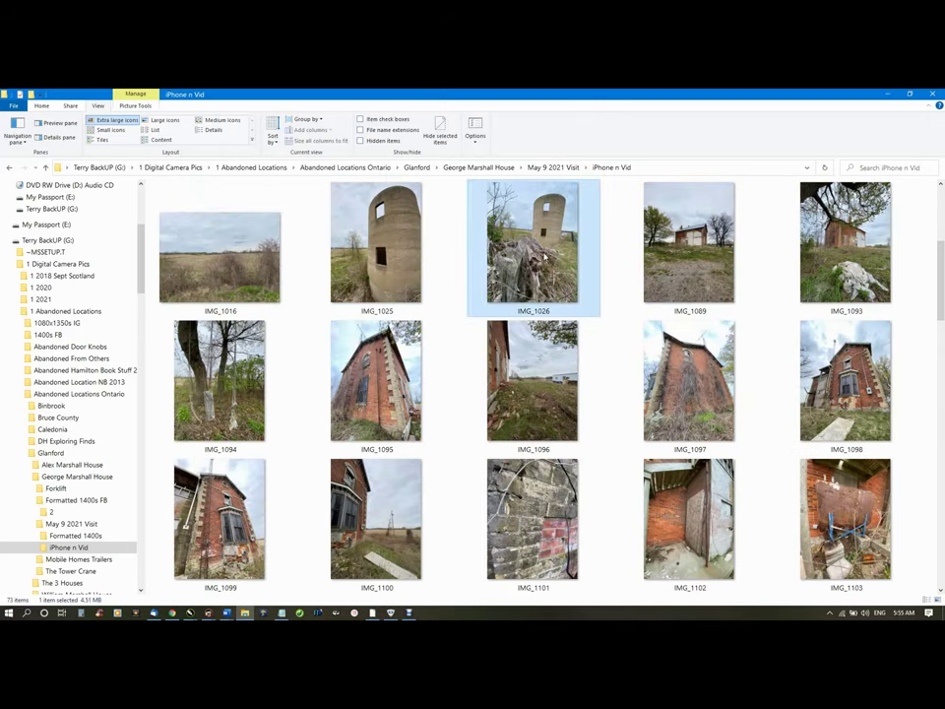
double_click(545, 257)
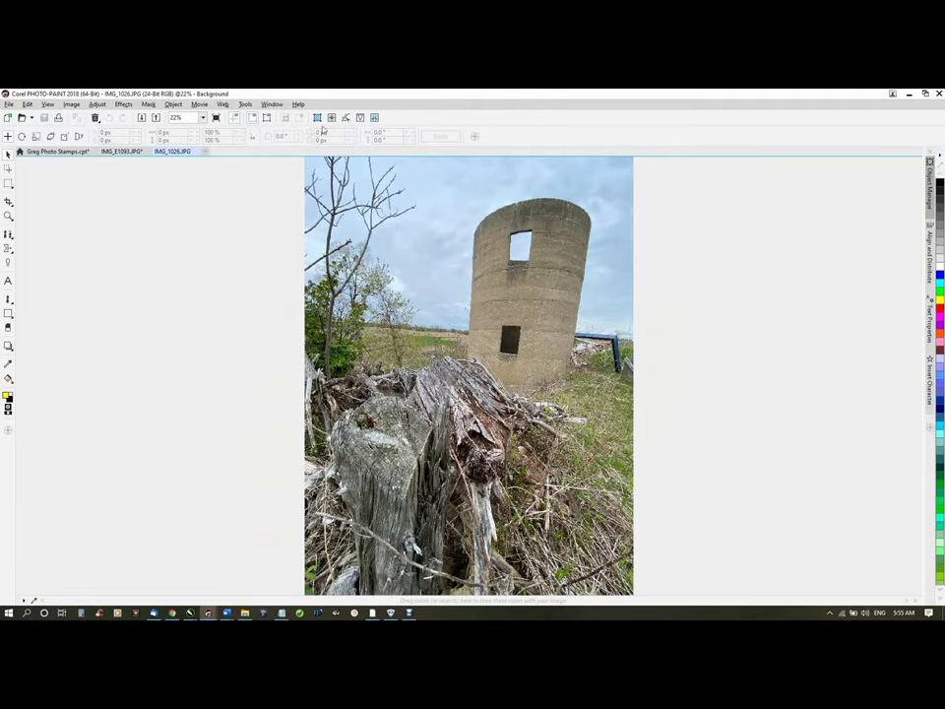
Straighten IMG_1026 by rotating it -5.5° with image cropping enabled, aligning the silo's upper window to the grid, and preview it full screen
click(361, 118)
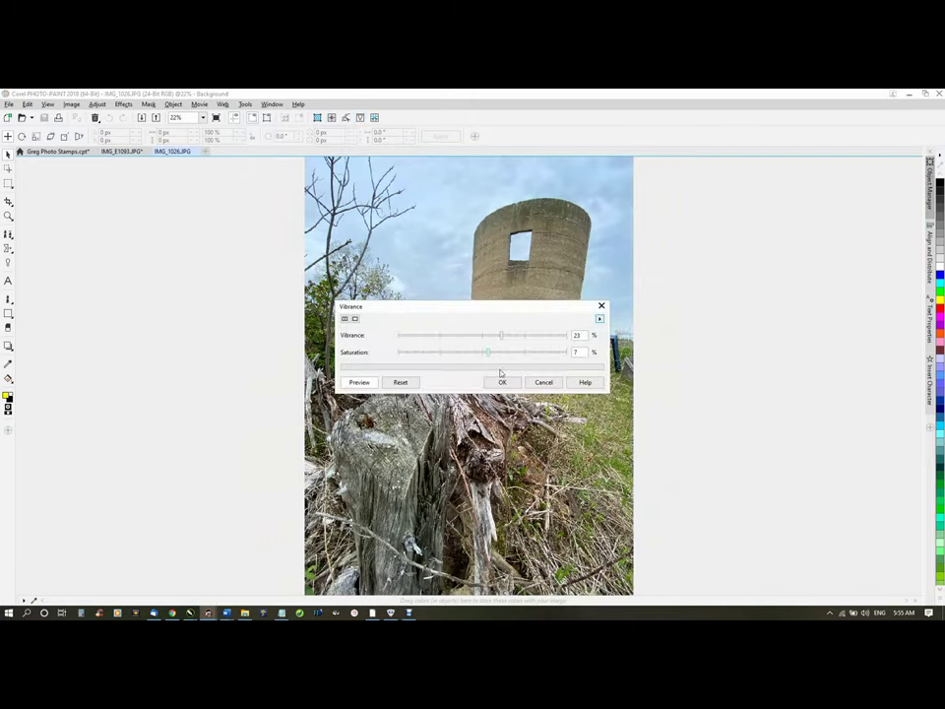
click(543, 382)
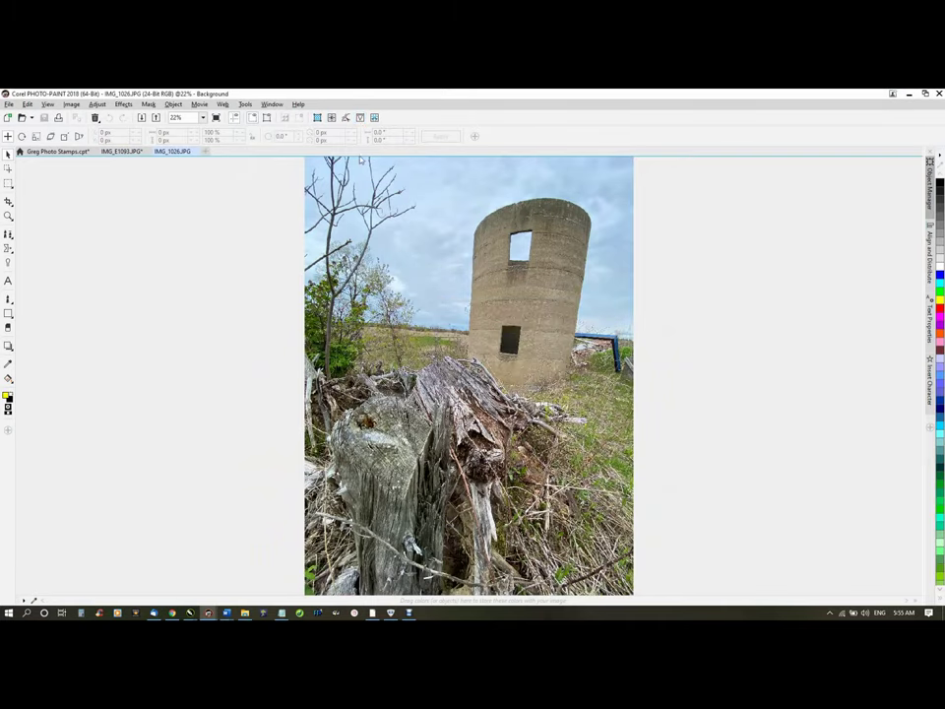
click(374, 118)
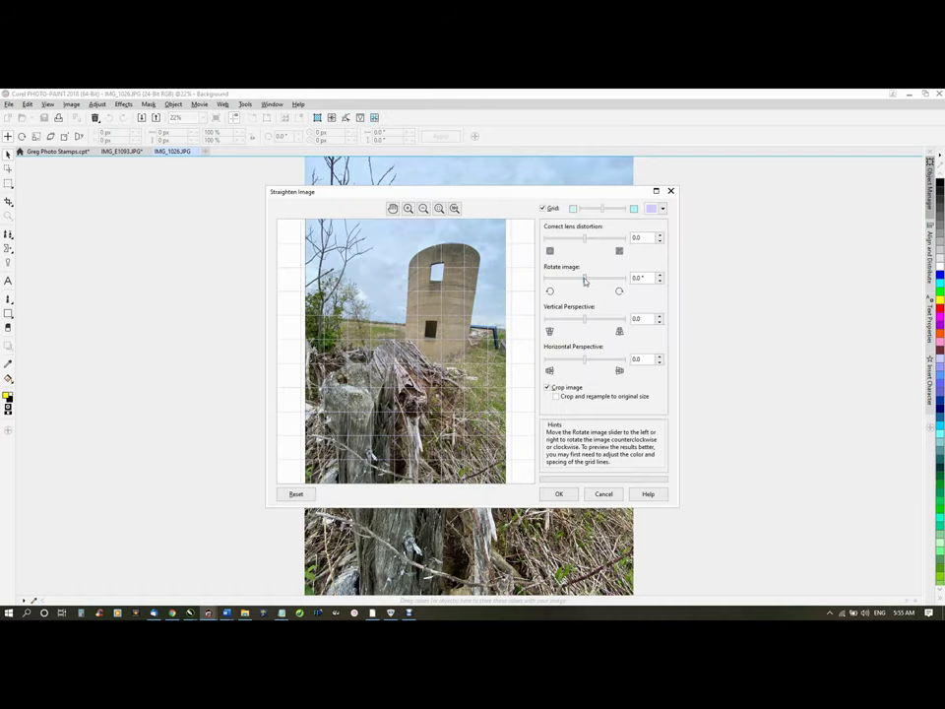
drag(585, 280, 569, 281)
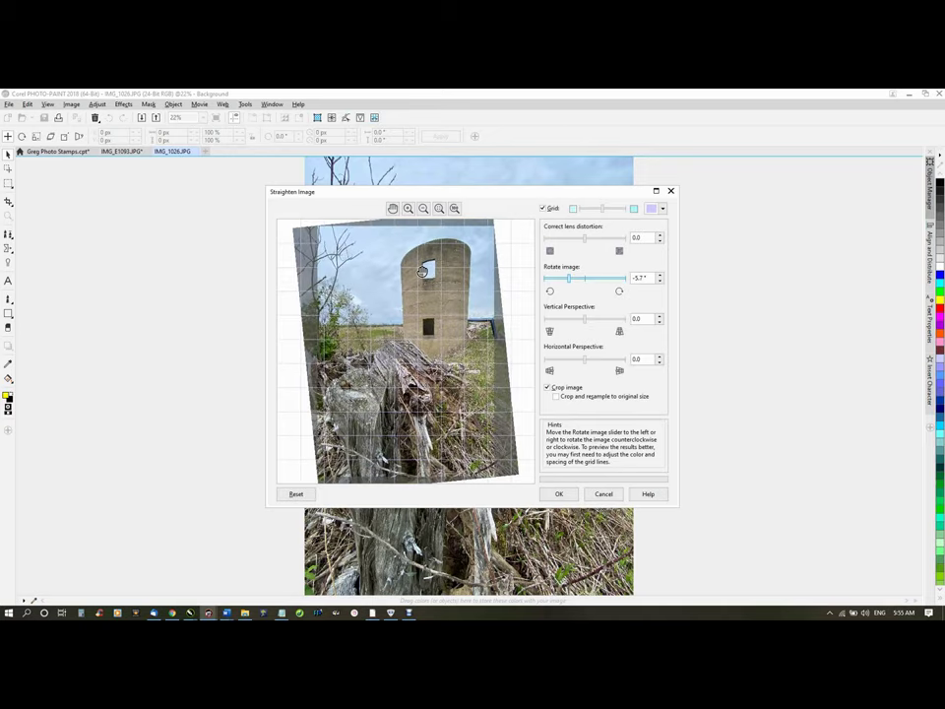
click(422, 271)
click(422, 271)
click(421, 272)
drag(444, 370, 433, 288)
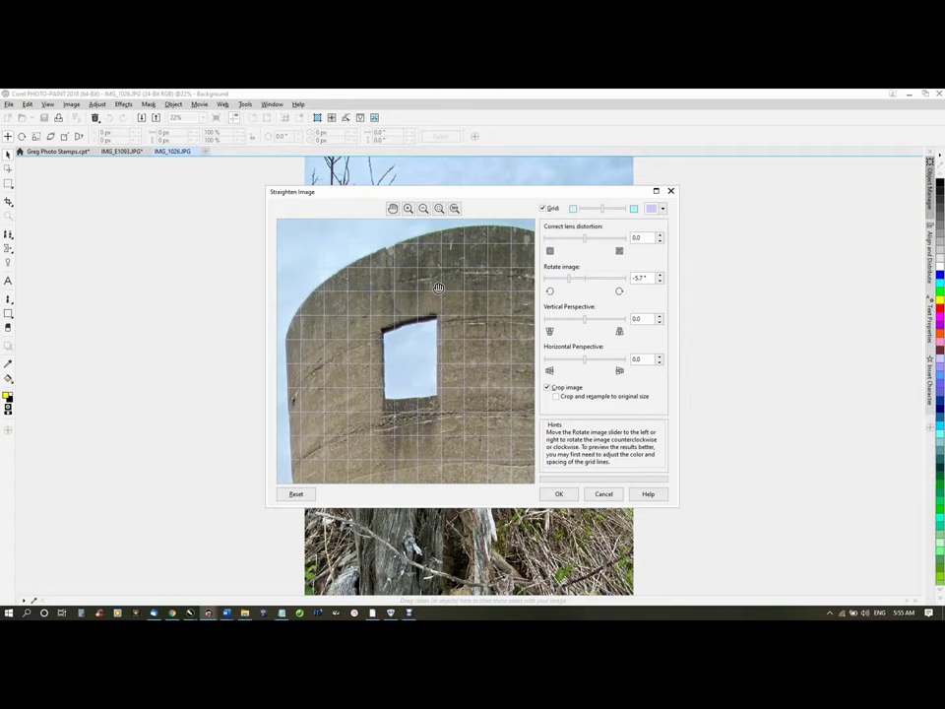
click(659, 282)
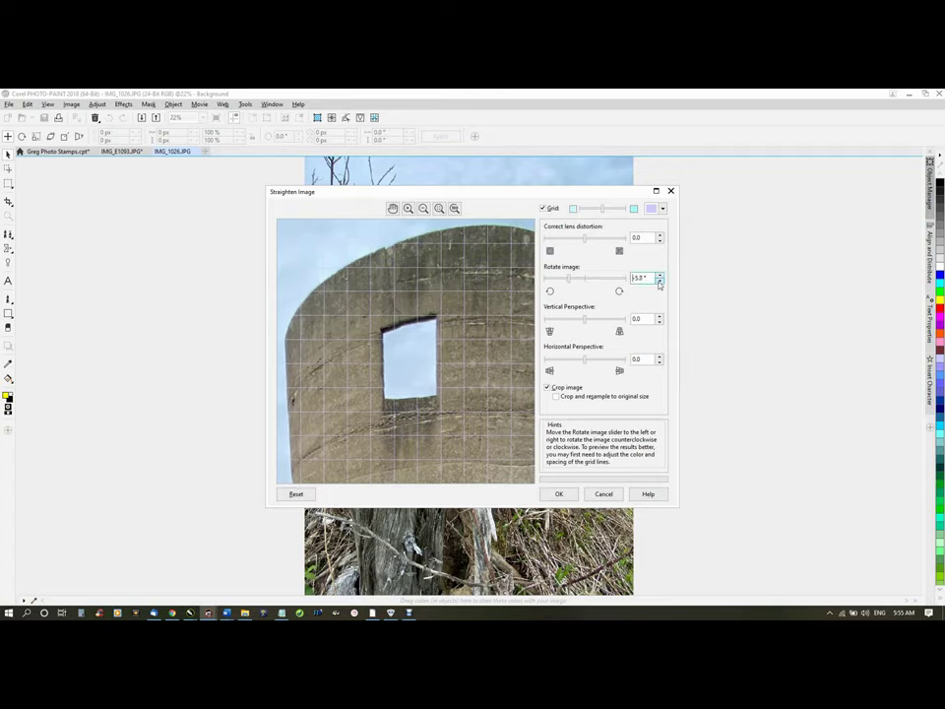
click(660, 278)
click(660, 277)
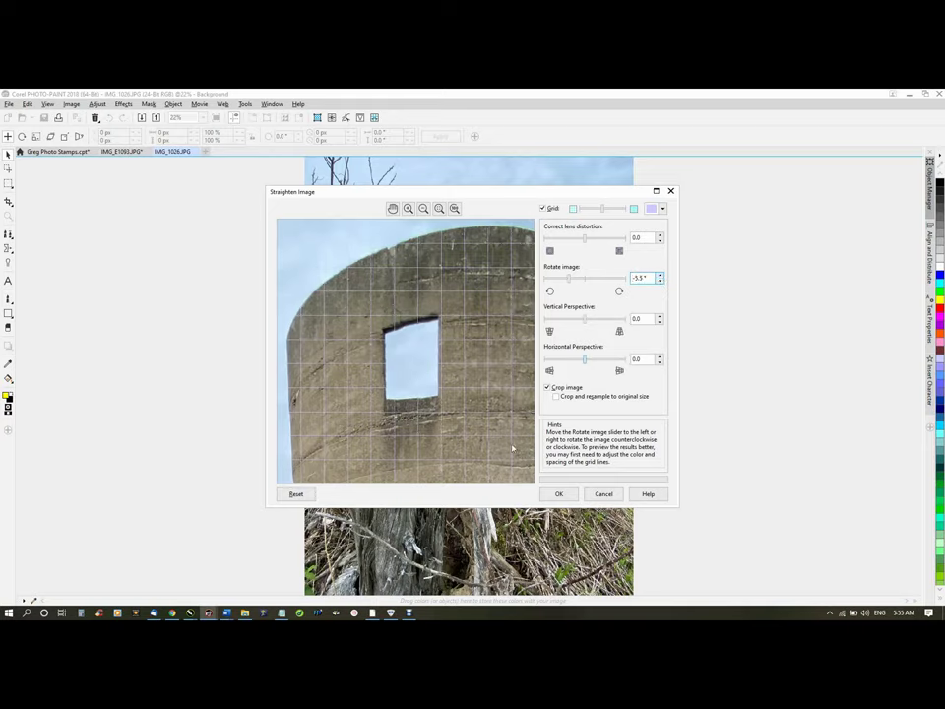
scroll(324, 334, down, 1)
scroll(325, 334, down, 1)
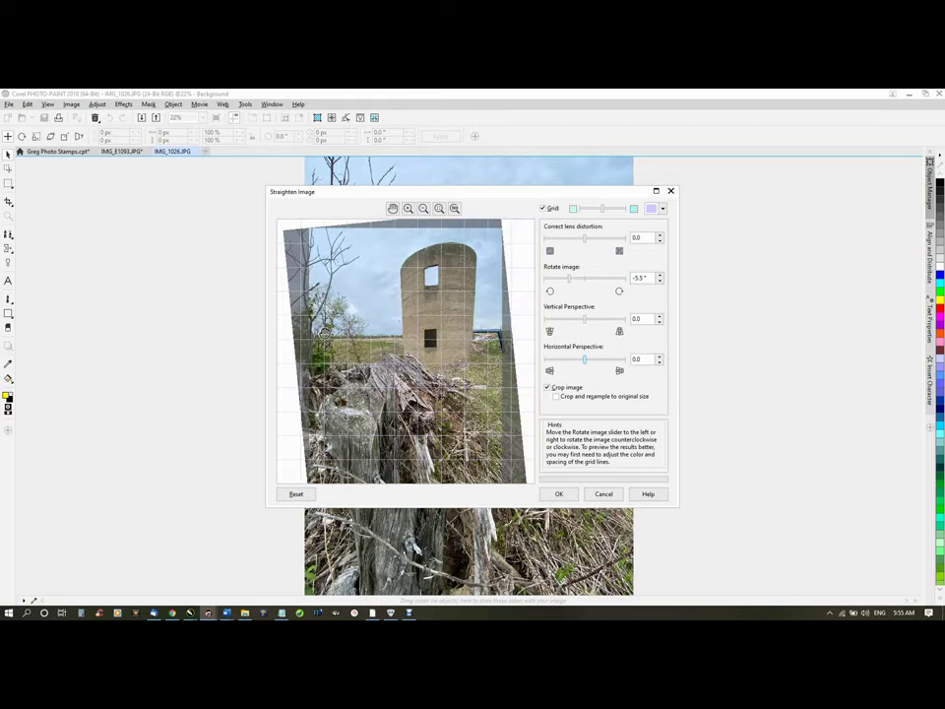
click(559, 493)
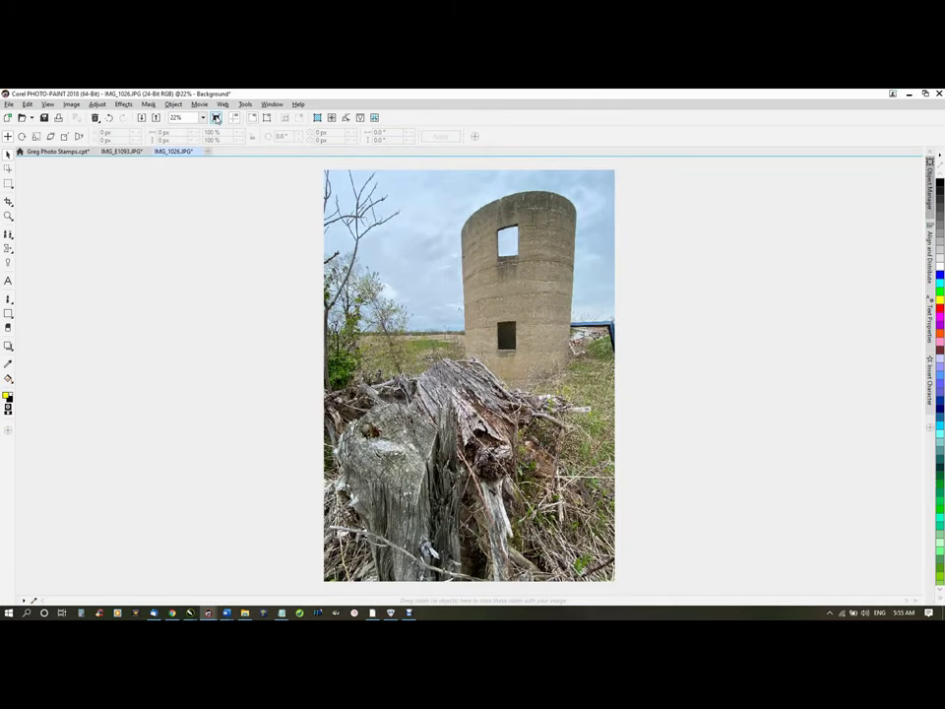
key(F9)
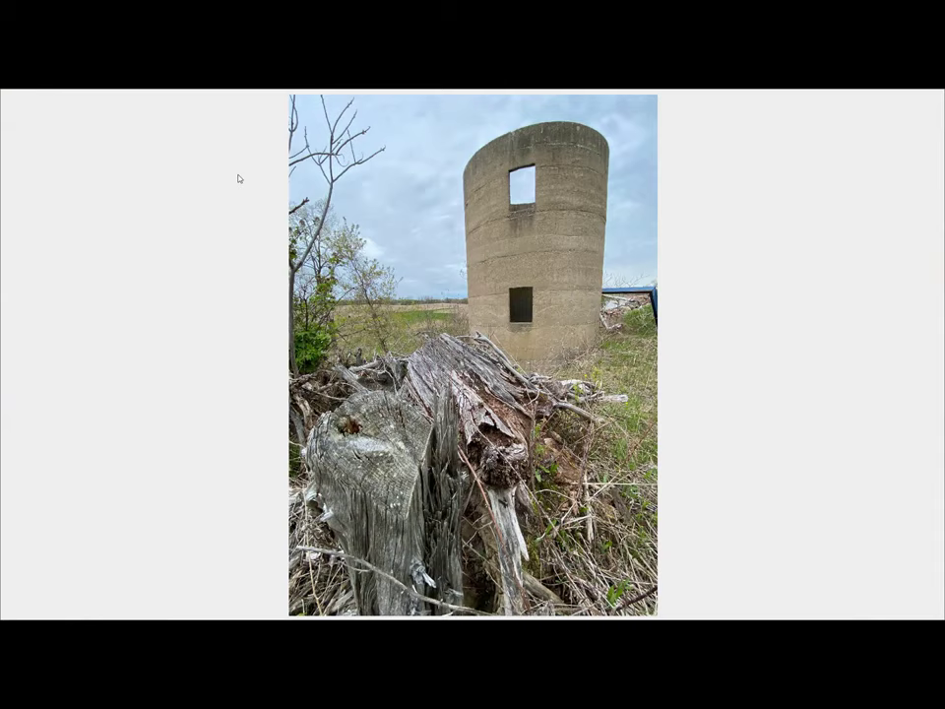
key(Escape)
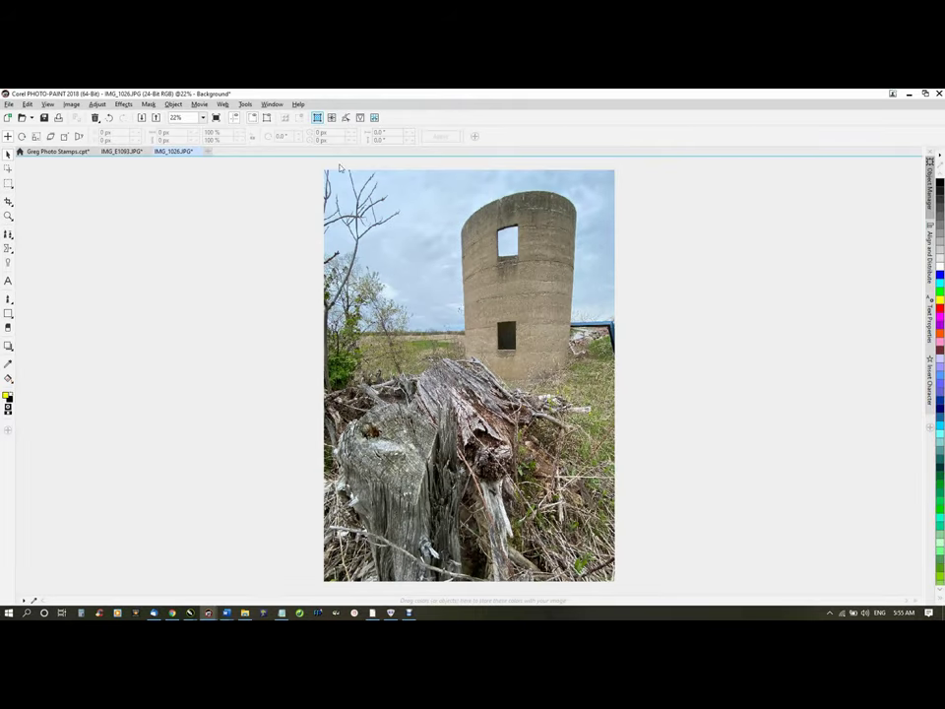
click(317, 118)
key(Tab)
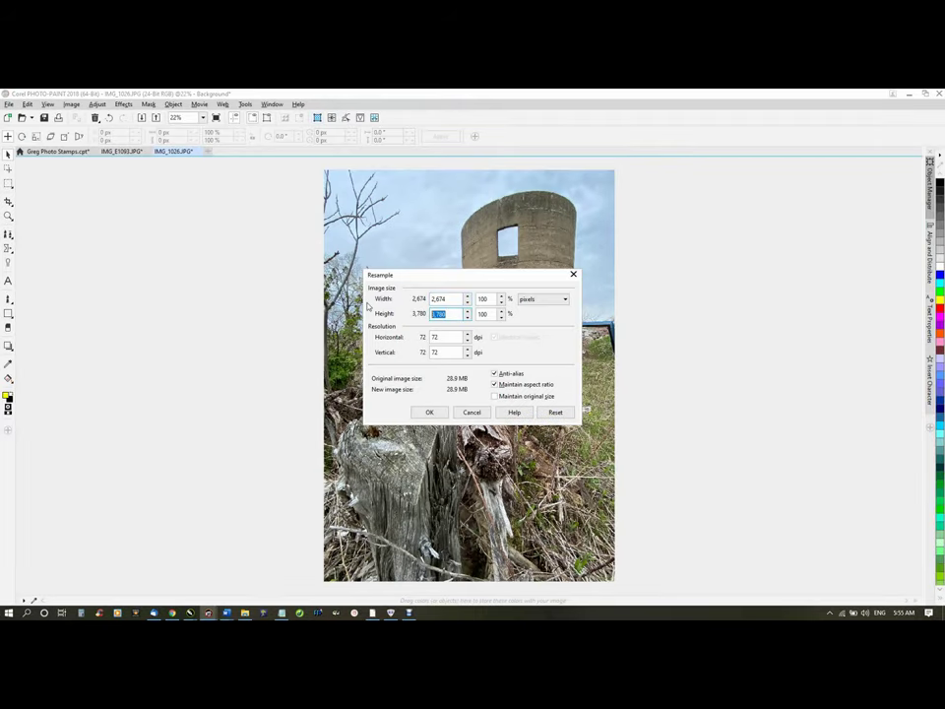
text(12)
click(472, 417)
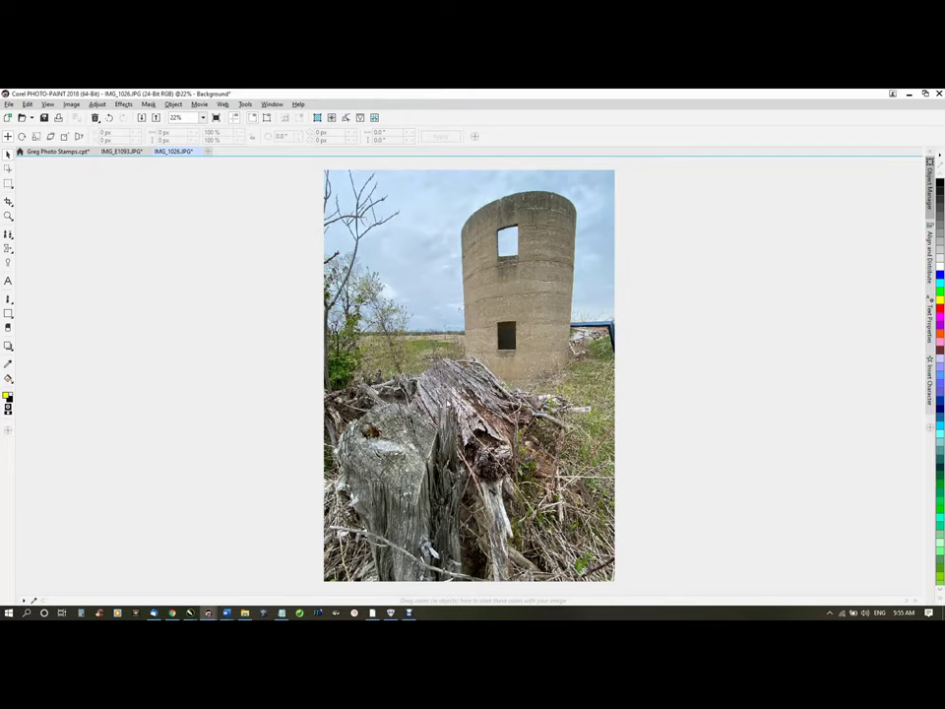
Start cropping the straightened IMG_1026 photo with the Crop tool
click(8, 202)
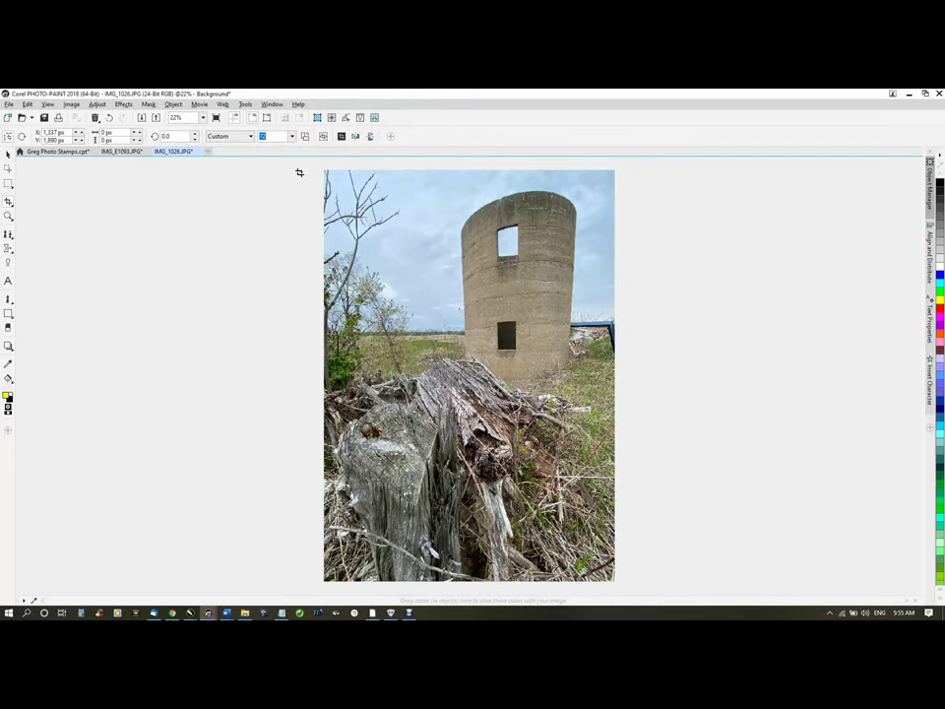
Crop a strip off the photo's bottom edge, keeping the full width and about 3,652 px of height
drag(308, 168, 699, 568)
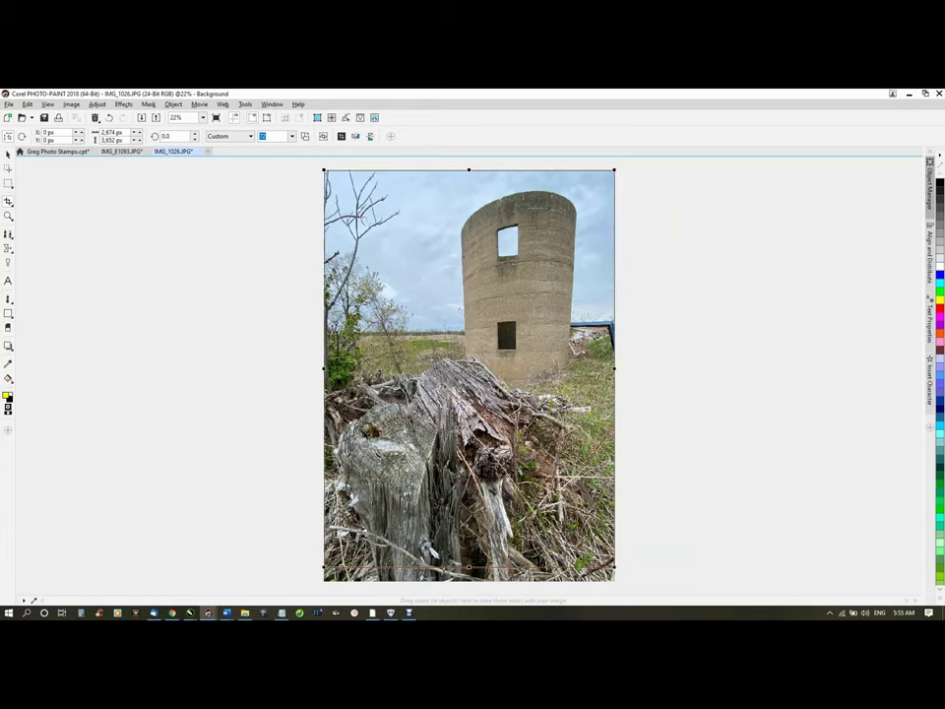
right_click(478, 449)
click(482, 460)
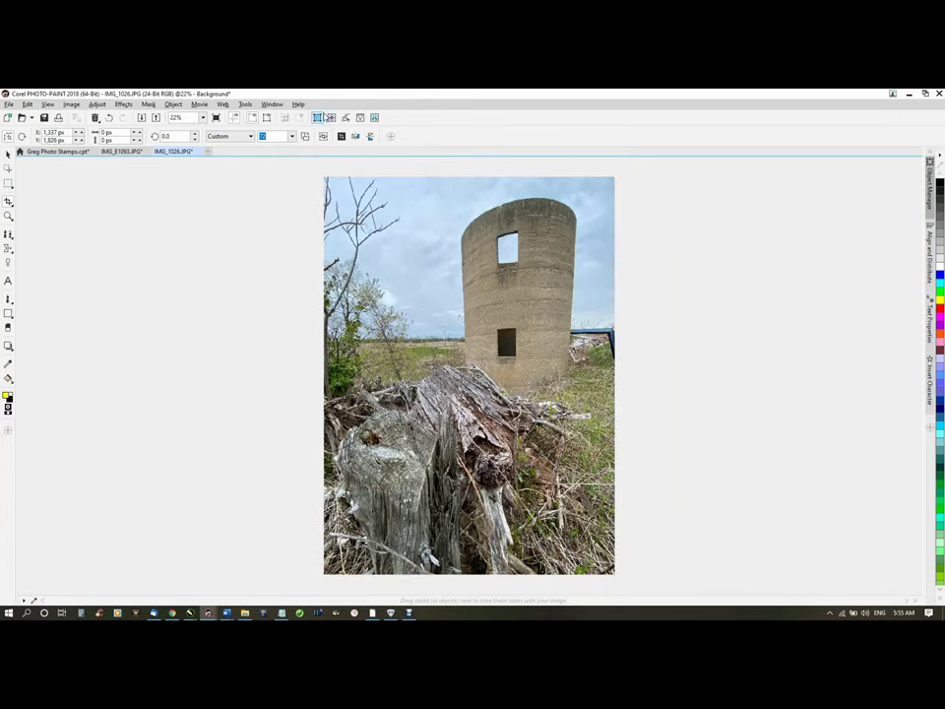
click(317, 118)
double_click(430, 313)
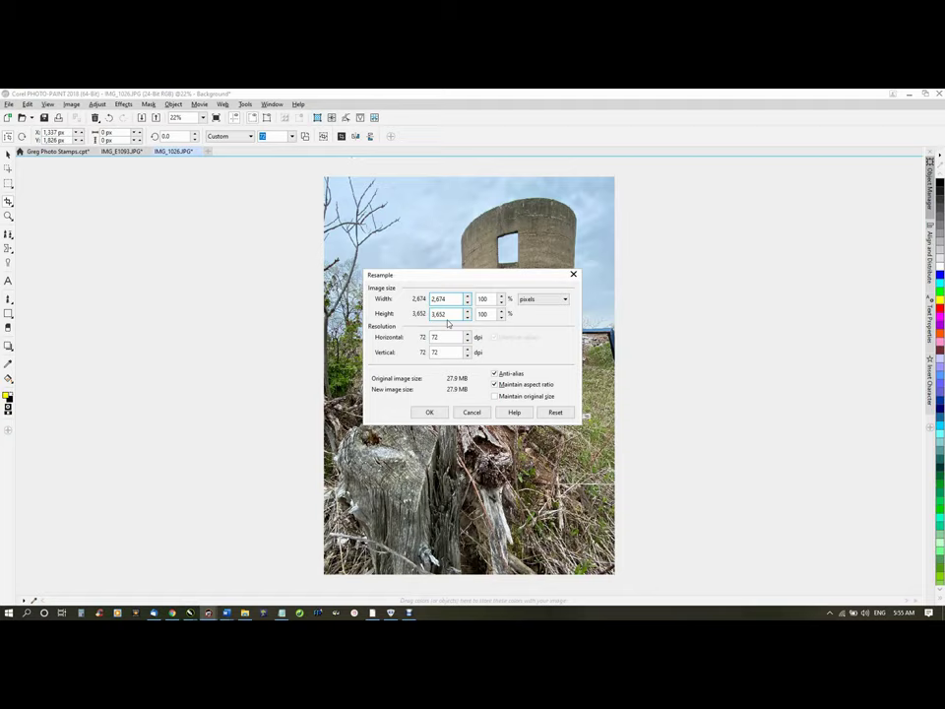
text(1200)
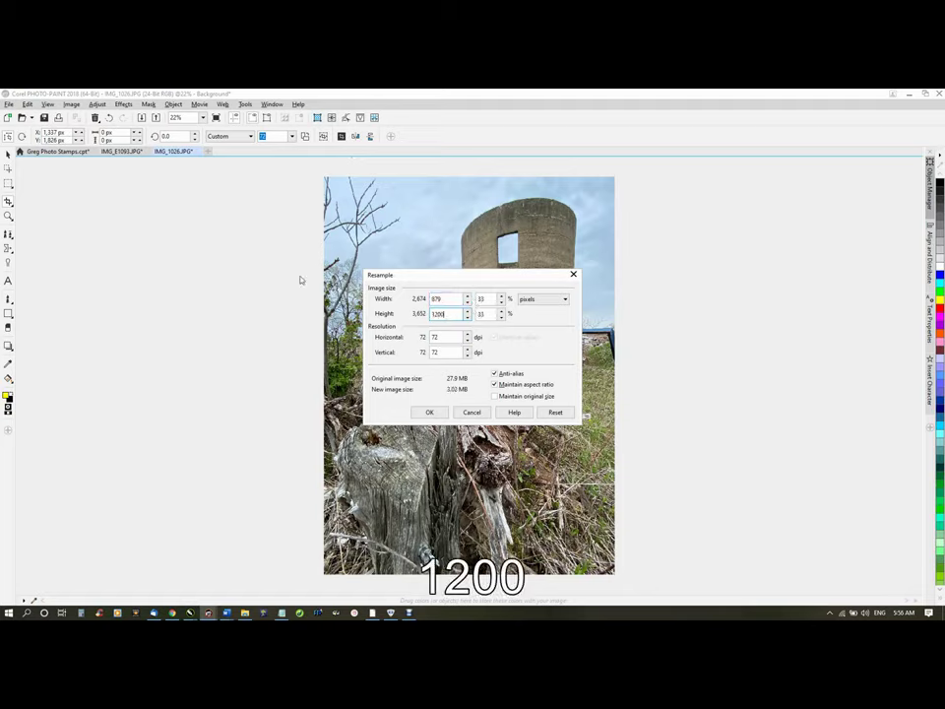
click(463, 412)
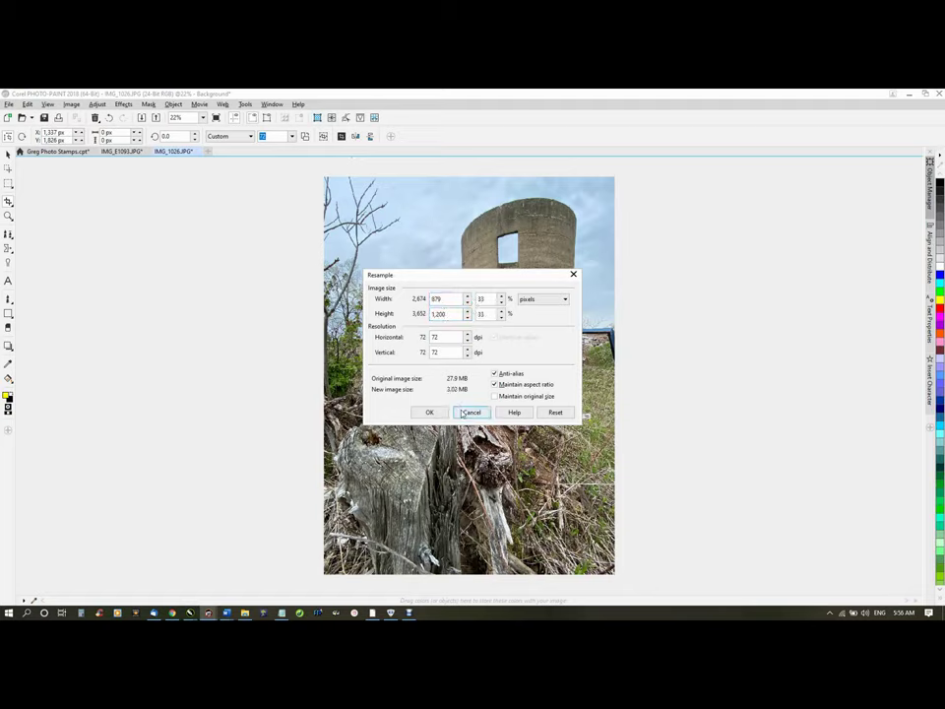
Crop another thin strip off the photo's bottom edge, keeping the full width and about 3,564 px of height
drag(316, 173, 784, 560)
right_click(485, 431)
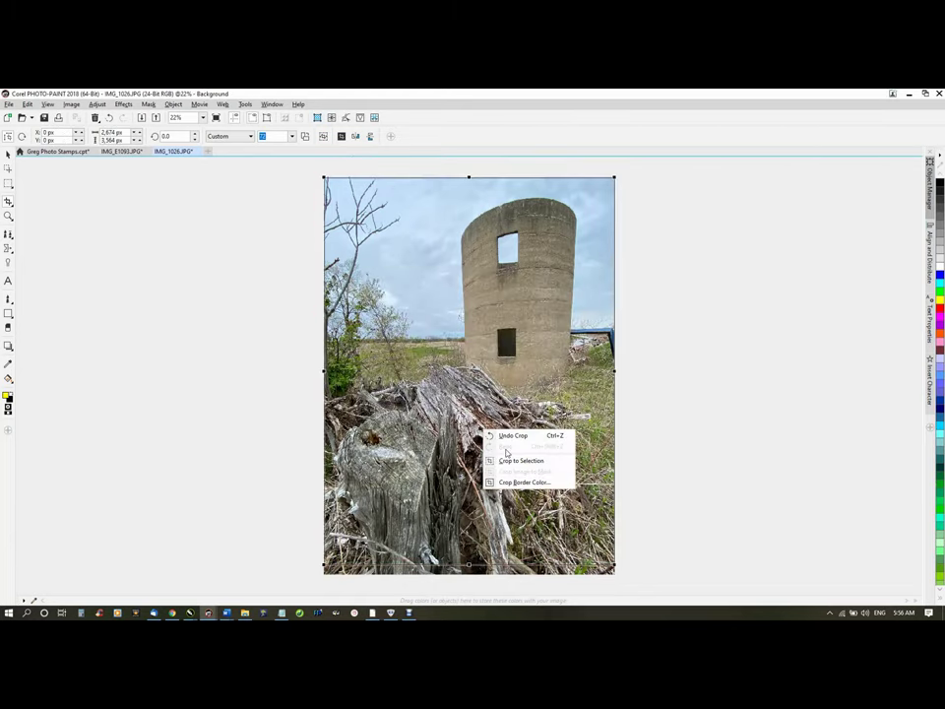
click(512, 461)
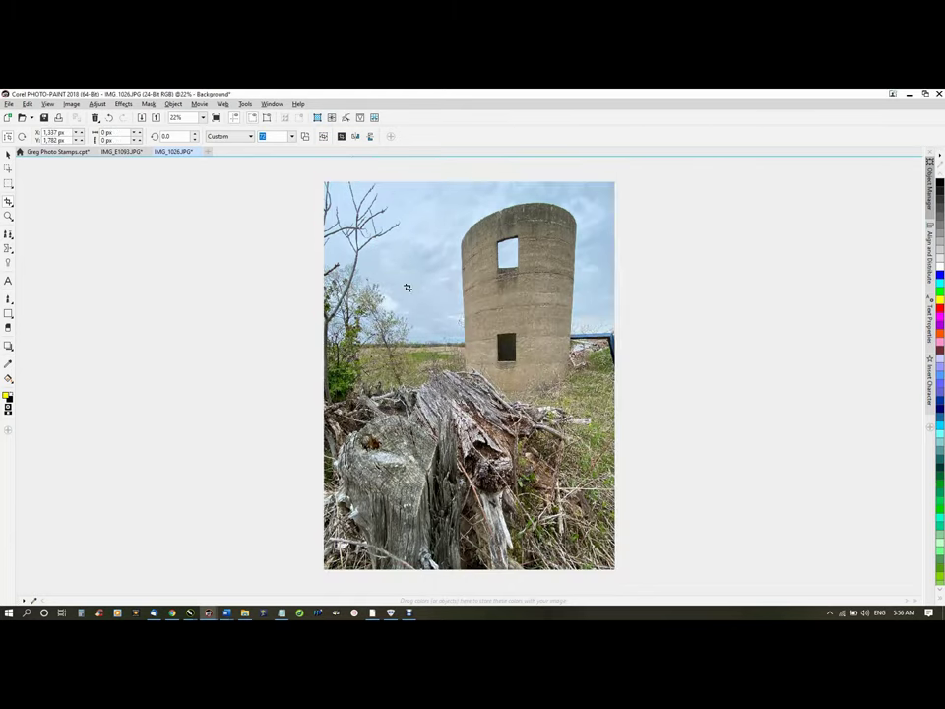
Resample the cropped photo to a height of 1200 pixels with the aspect ratio maintained
click(317, 117)
key(Tab)
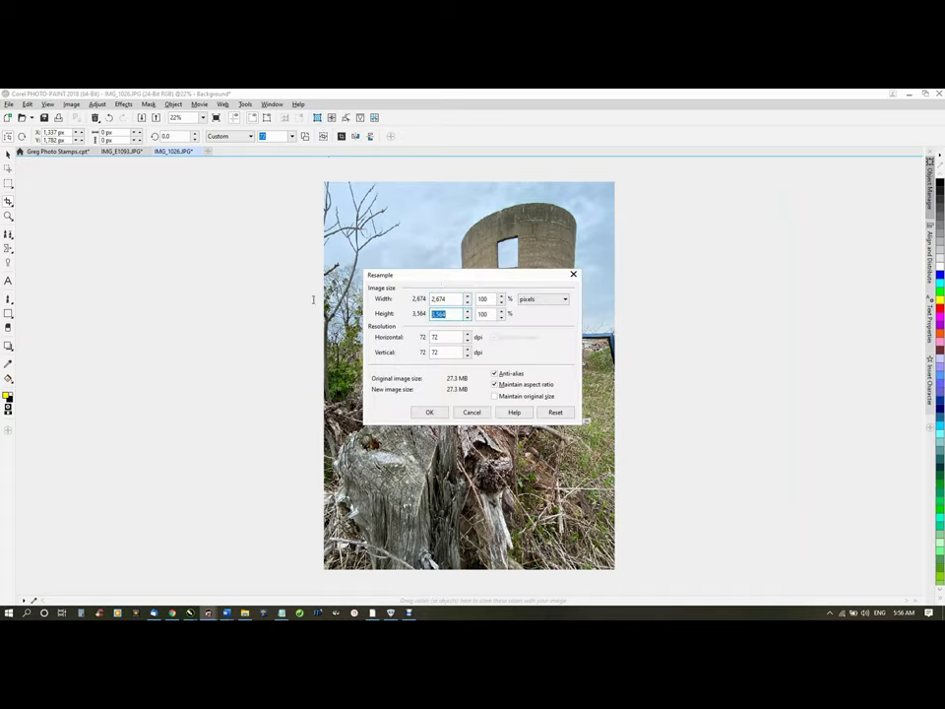
text(1200)
key(Return)
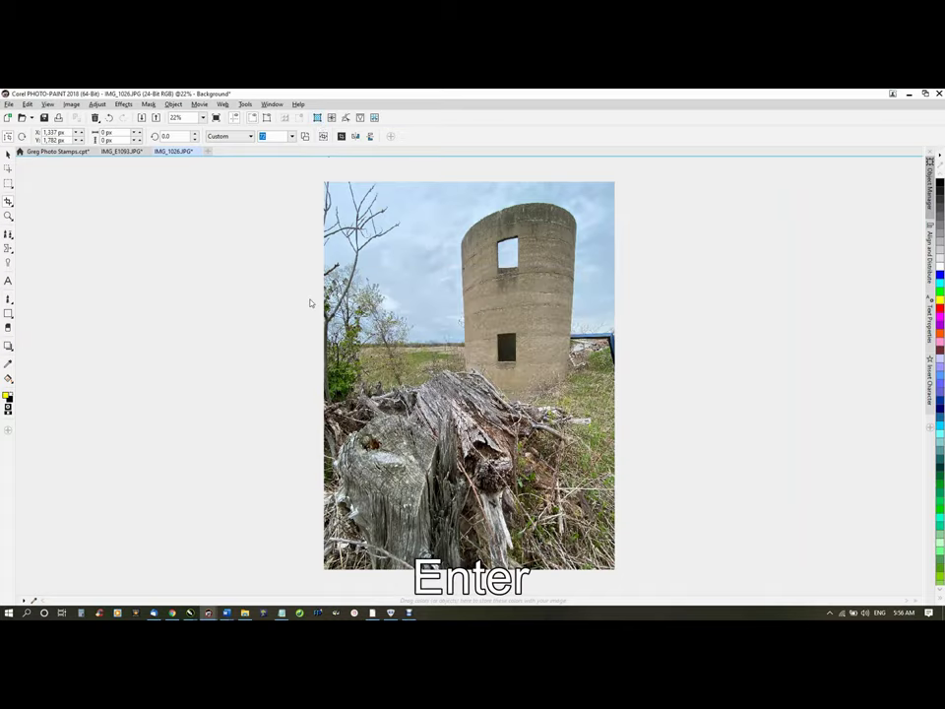
Adjust the photo's Brightness/Contrast/Intensity to brightness 12, contrast 55 and intensity -38
scroll(402, 367, up, 3)
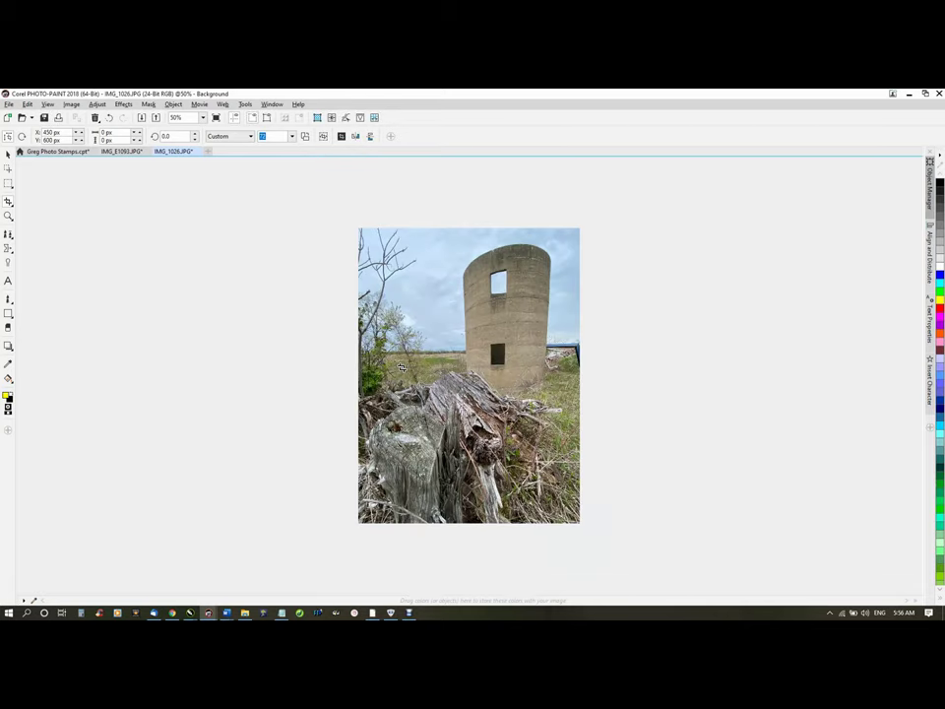
scroll(400, 367, up, 1)
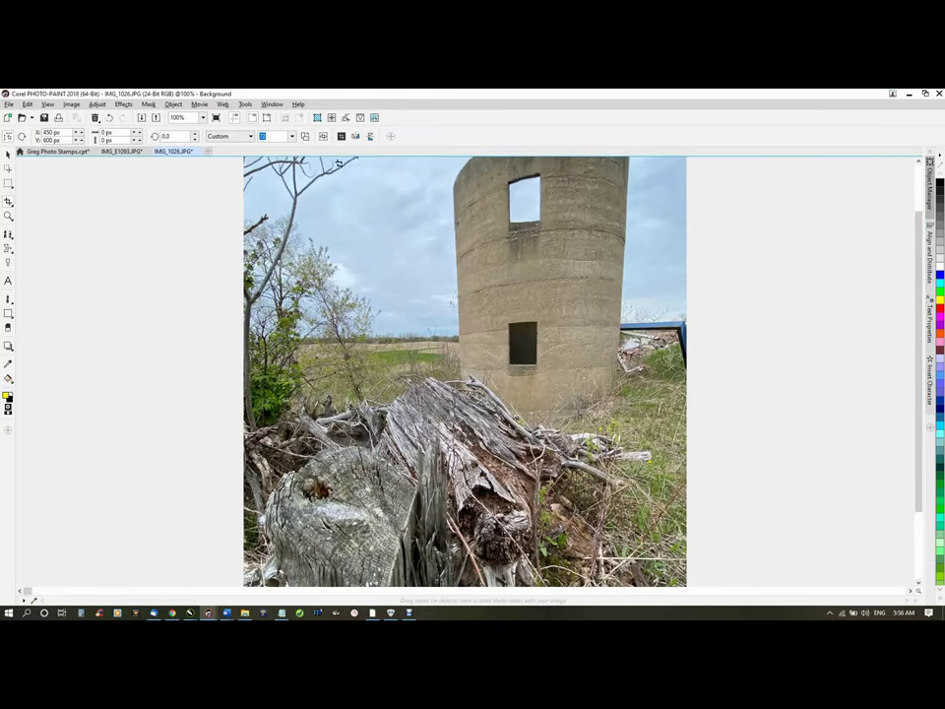
key(ctrl+b)
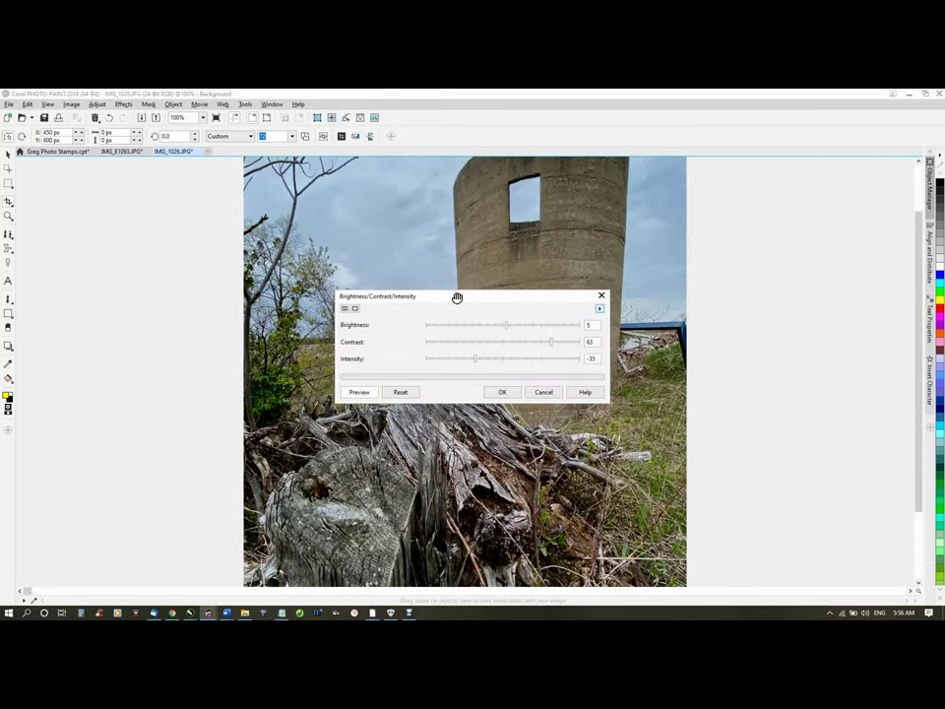
drag(457, 298, 741, 216)
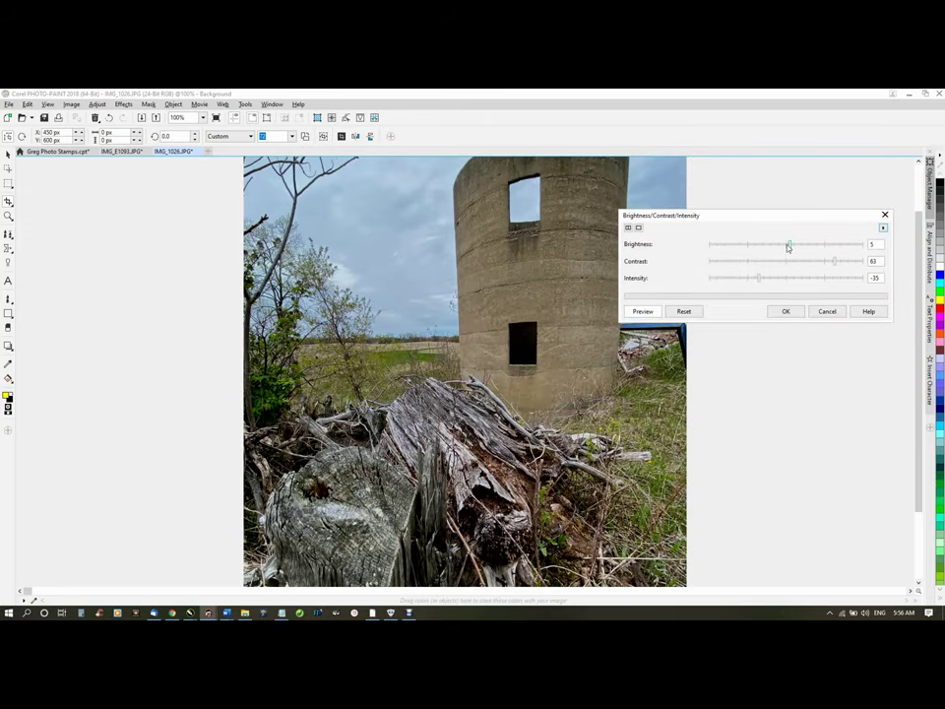
drag(790, 247, 797, 247)
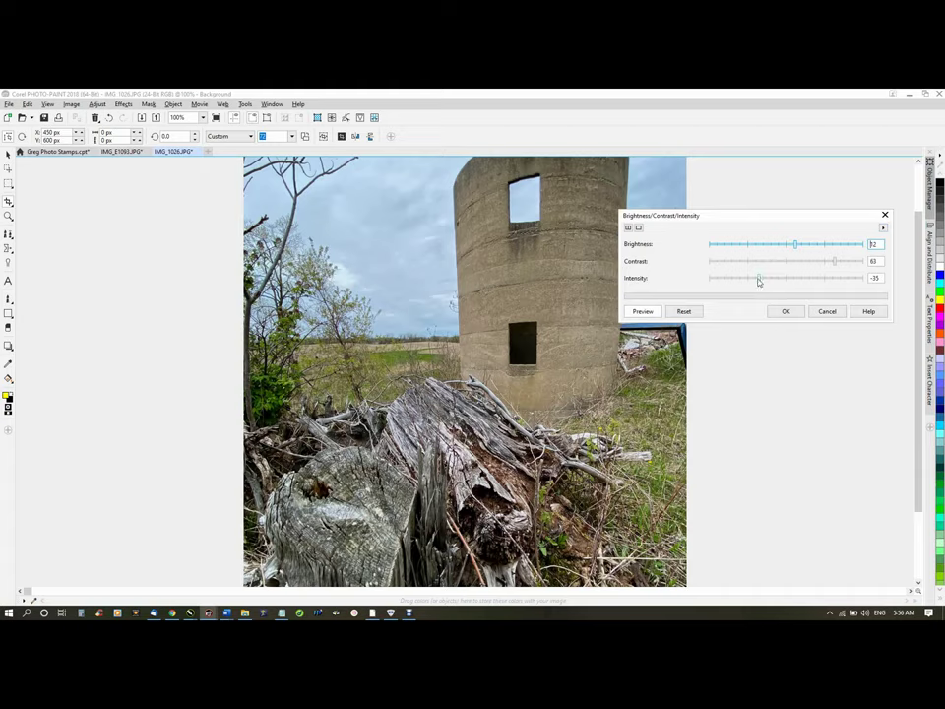
drag(759, 281, 762, 282)
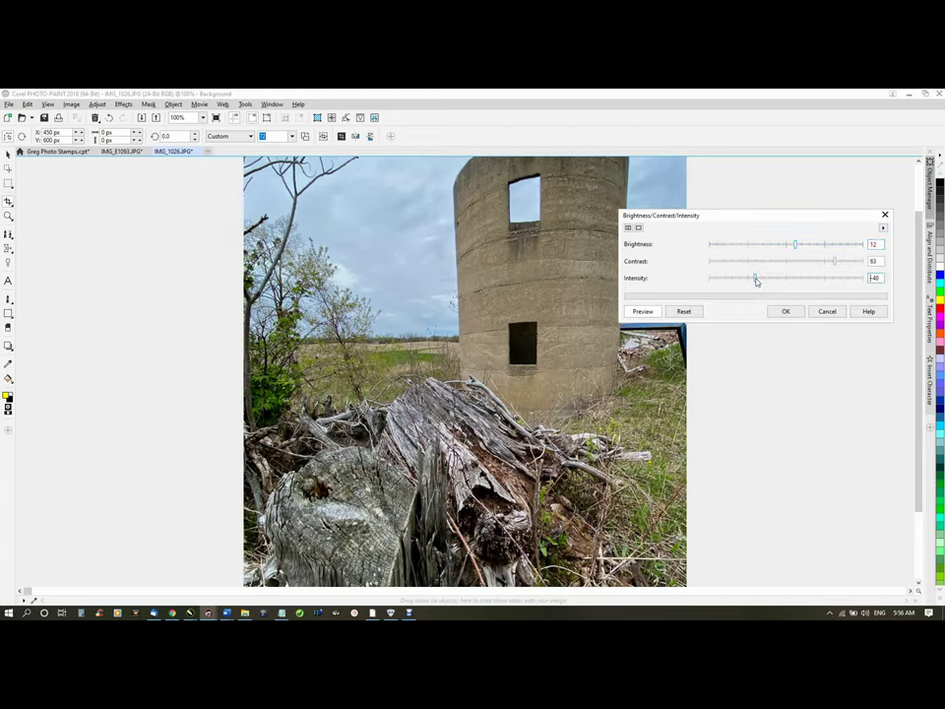
drag(756, 282, 757, 281)
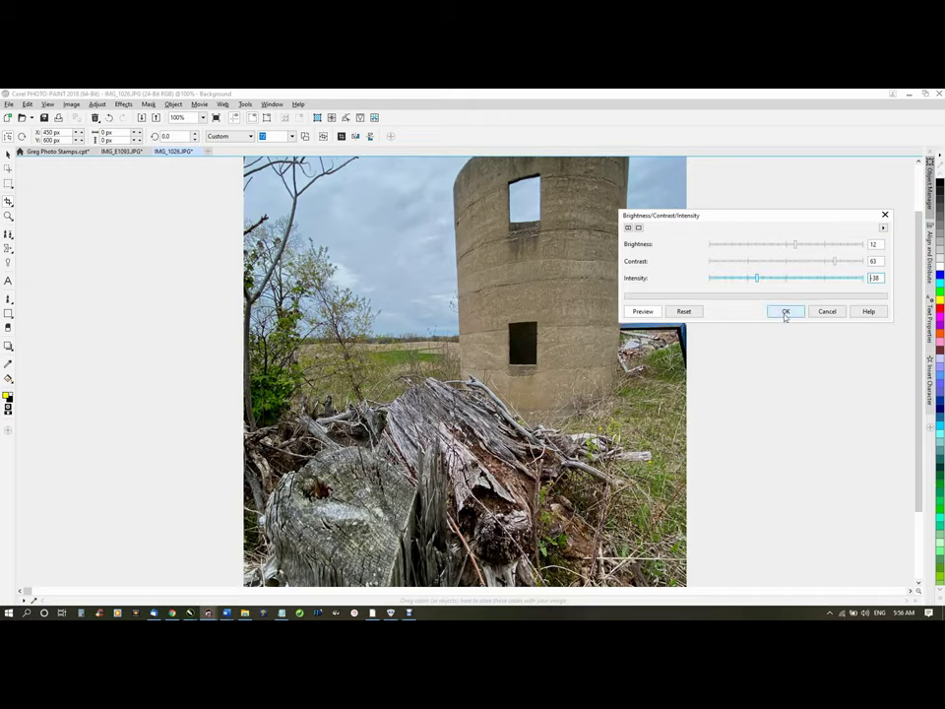
drag(835, 264, 829, 263)
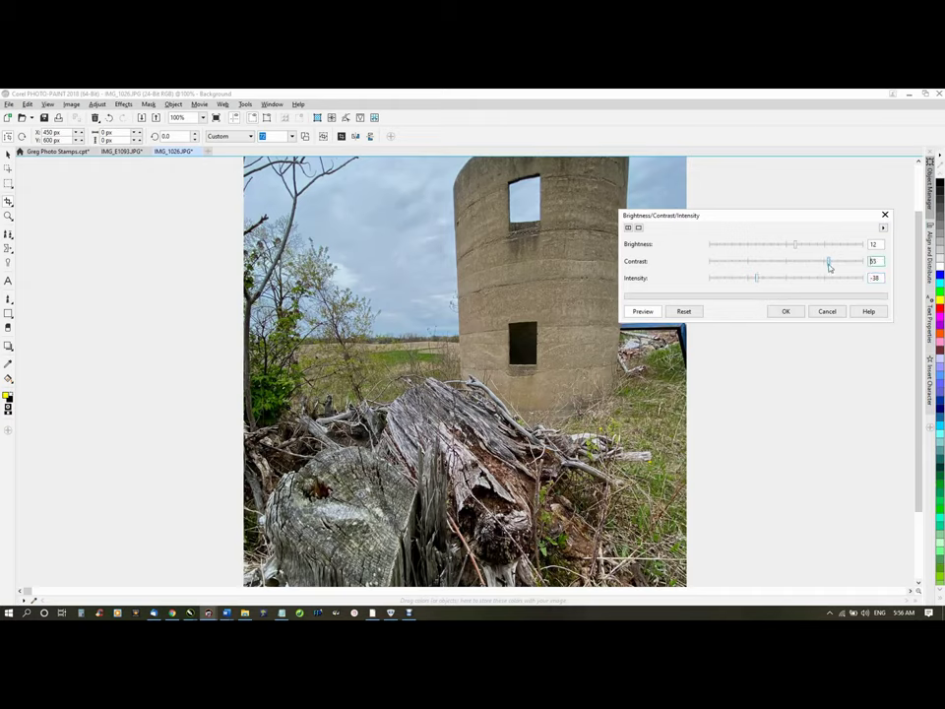
click(786, 311)
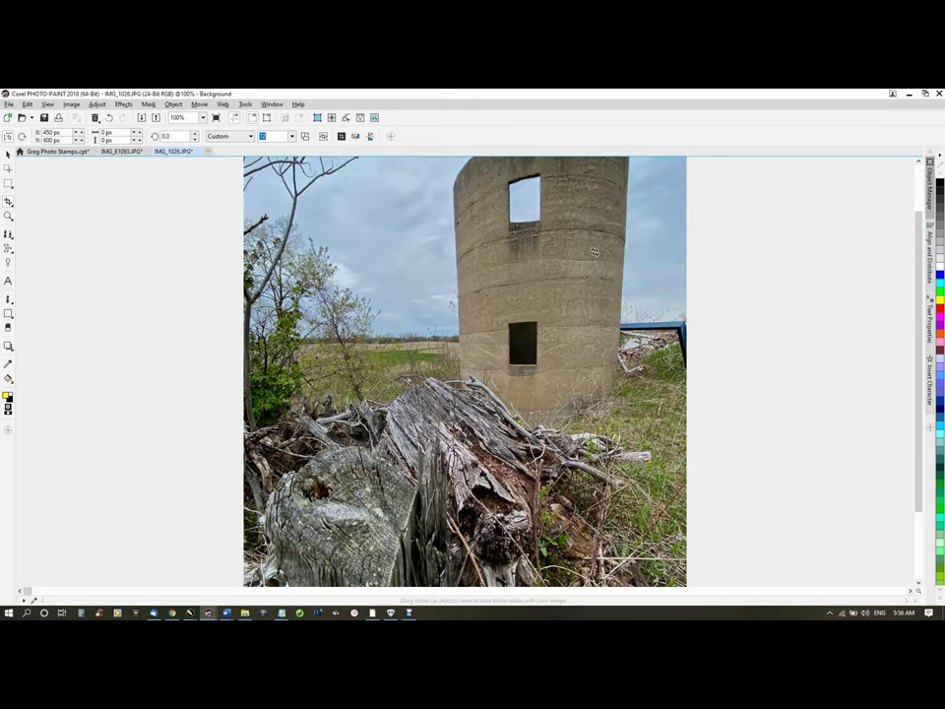
Sharpen the photo with Directional Sharpen, raising the percentage slightly
click(345, 118)
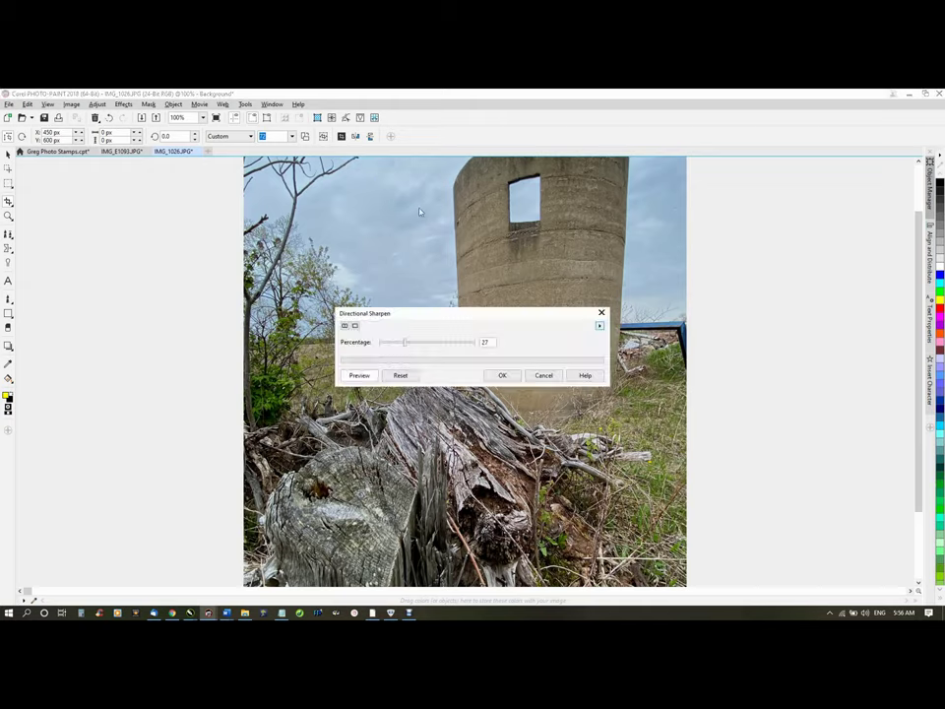
click(416, 345)
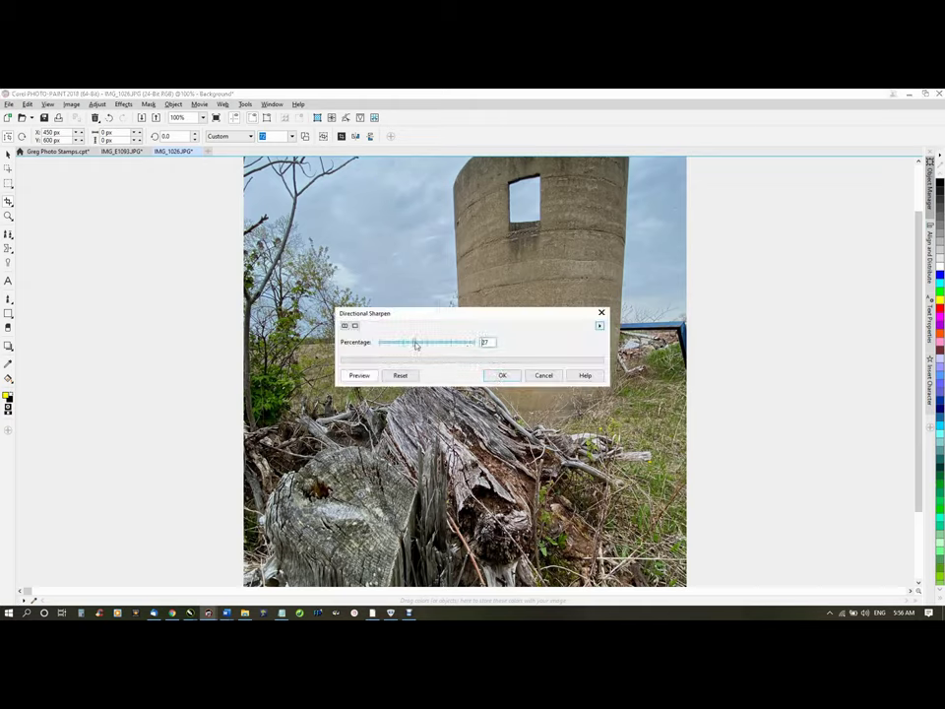
click(498, 376)
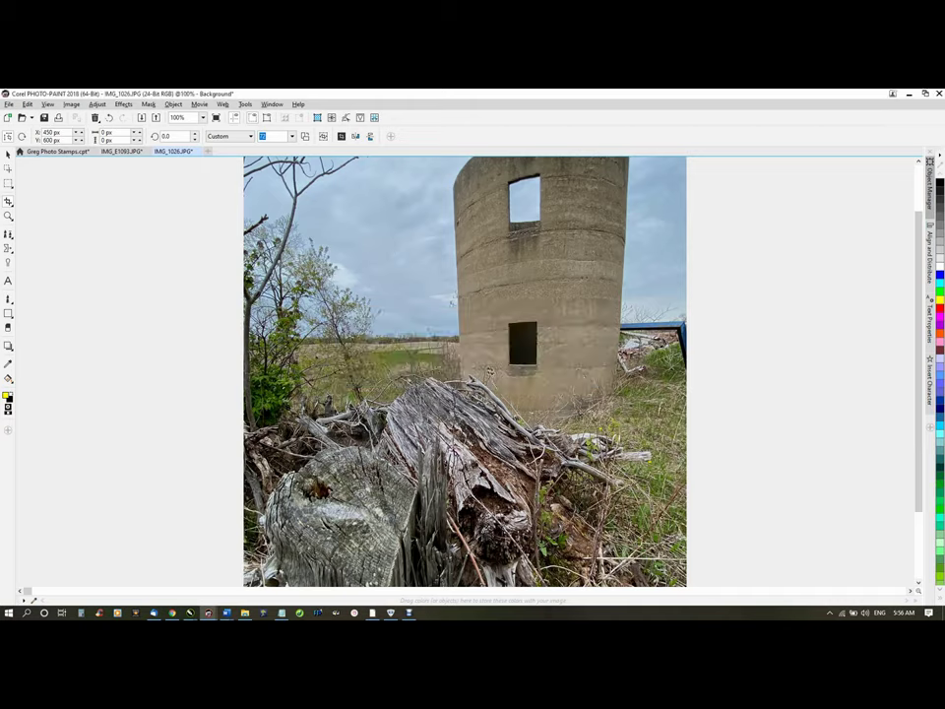
Adjust the photo's colours with the Vibrance filter, using vibrance 14% and saturation 5%
click(350, 122)
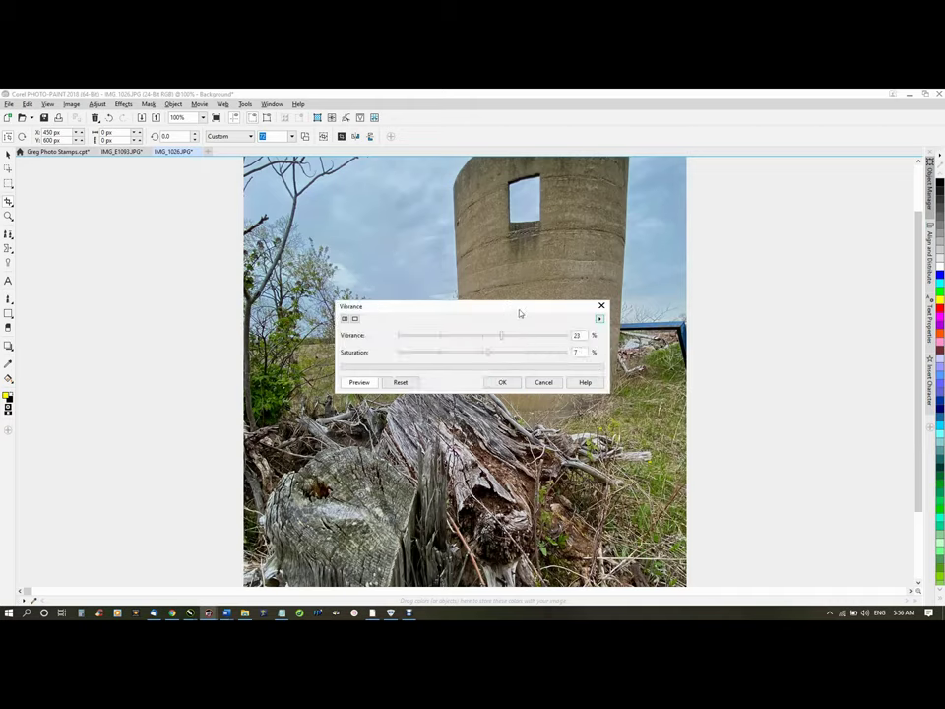
drag(520, 313, 813, 195)
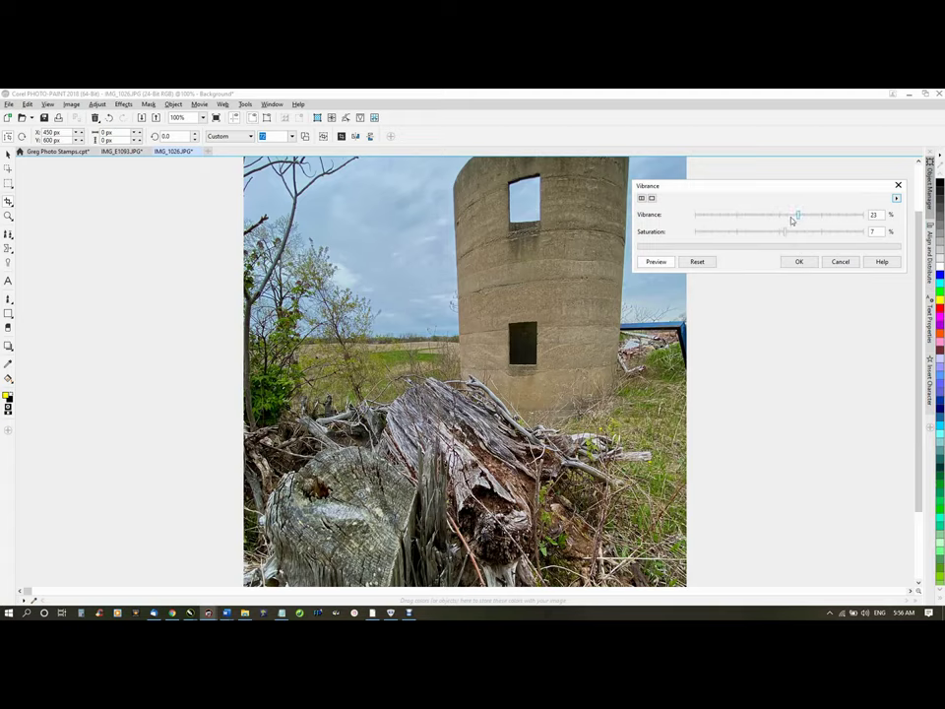
click(792, 219)
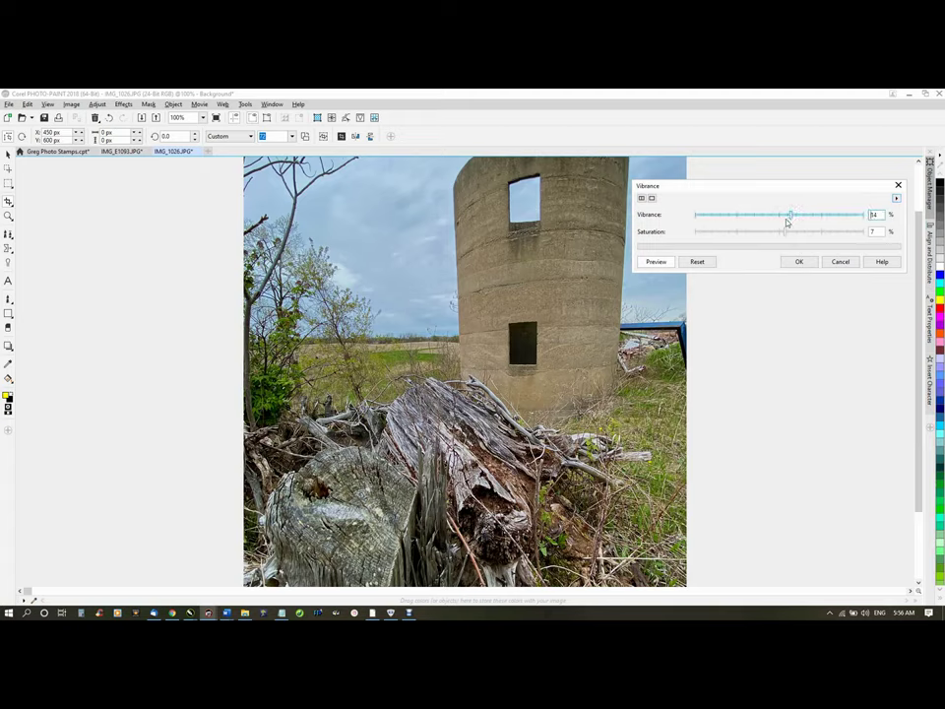
key(Tab)
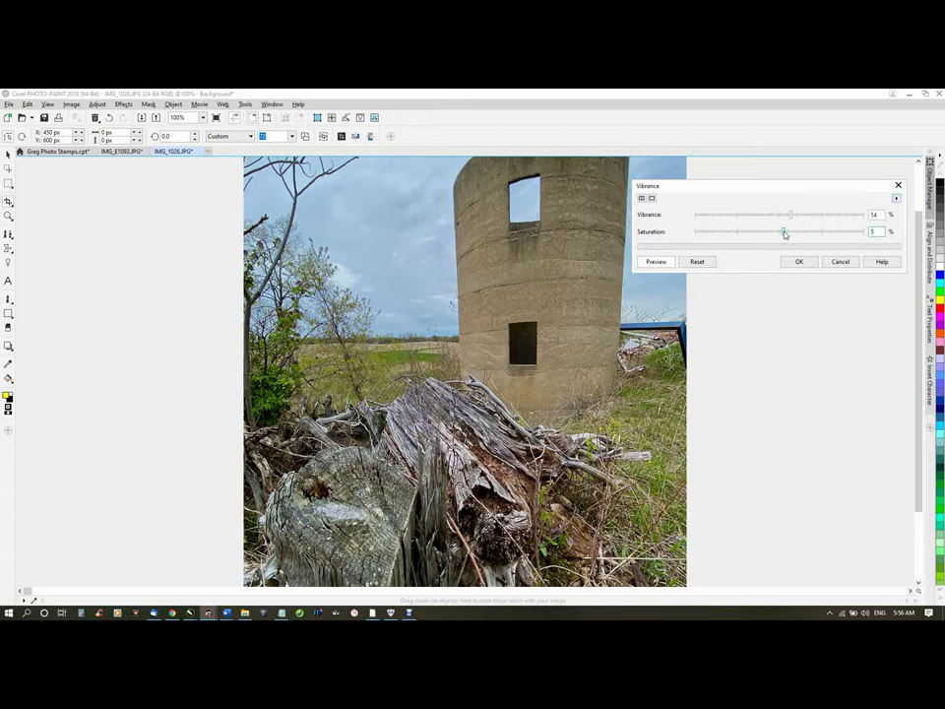
click(798, 261)
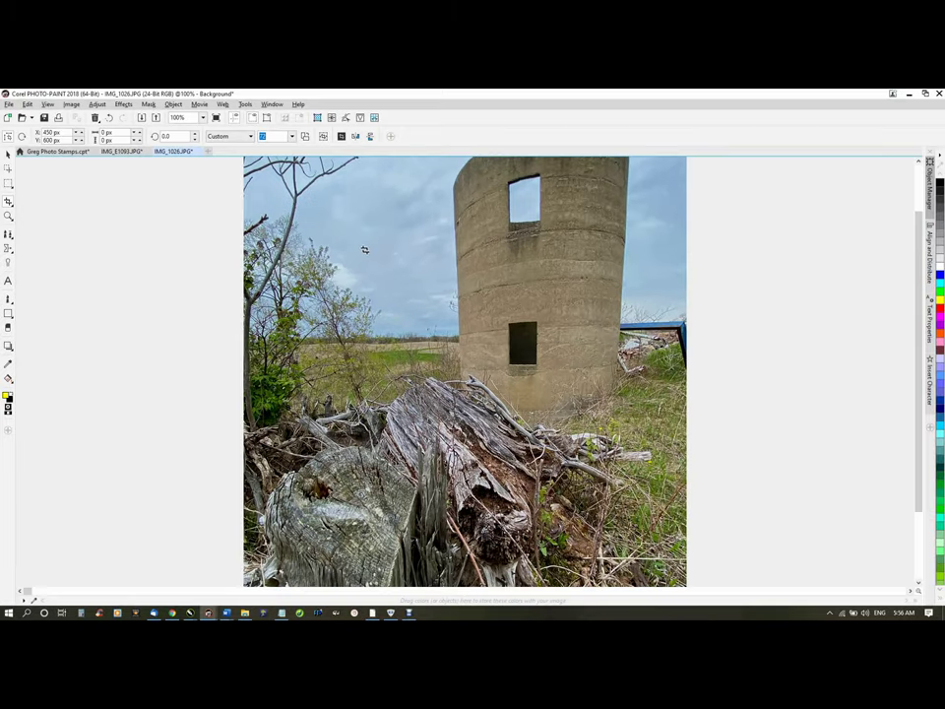
Paste the copied photo stamp and move it into the photo's upper-left corner, about 13 px by 14 px from the edges
scroll(361, 269, down, 2)
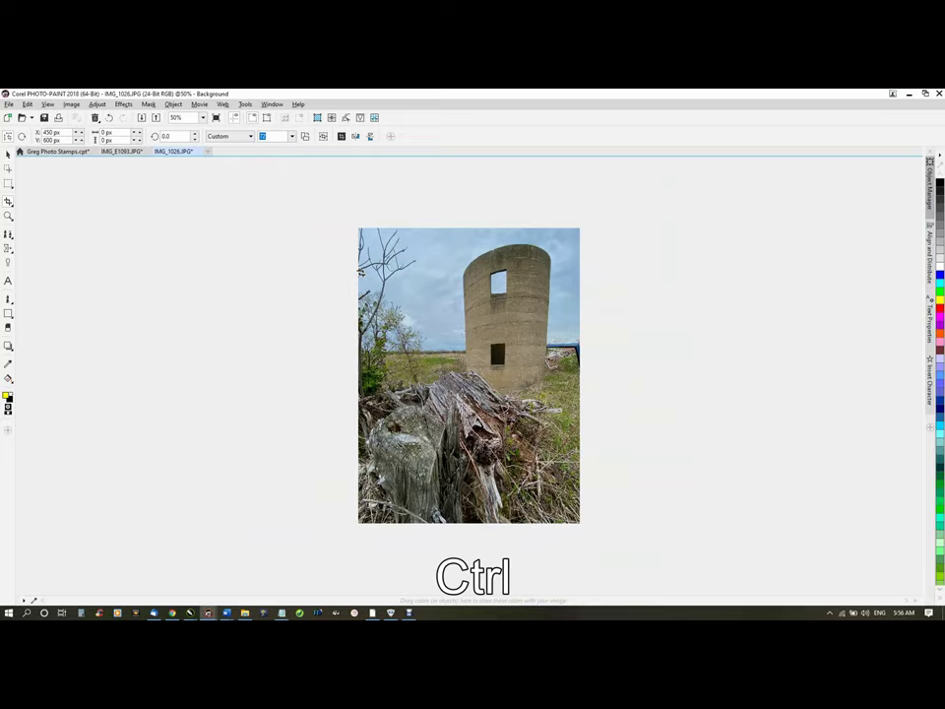
key(ctrl+v)
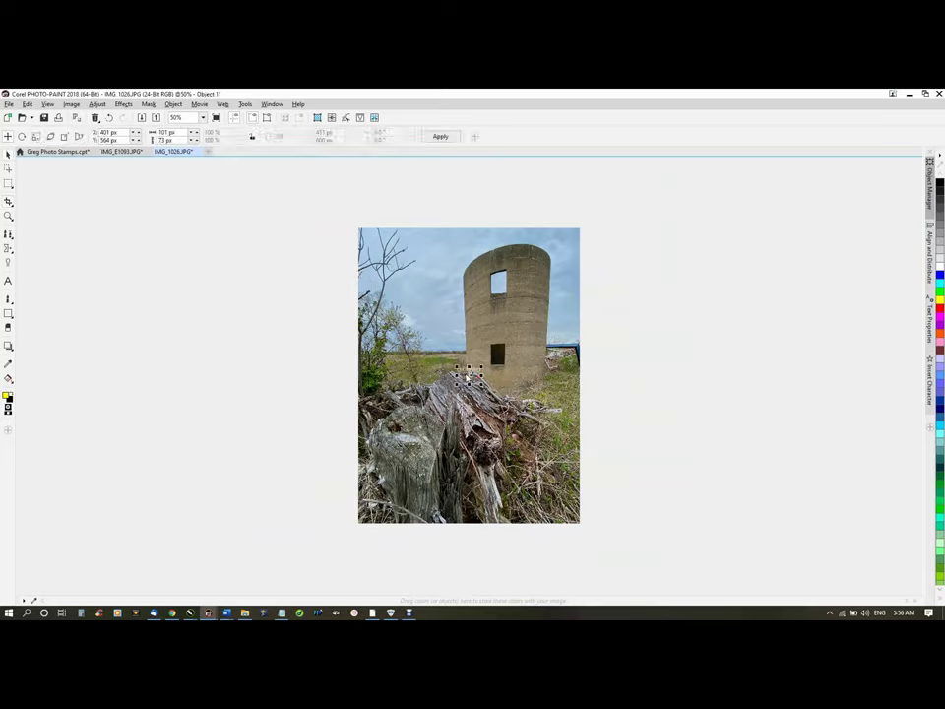
drag(468, 376, 373, 240)
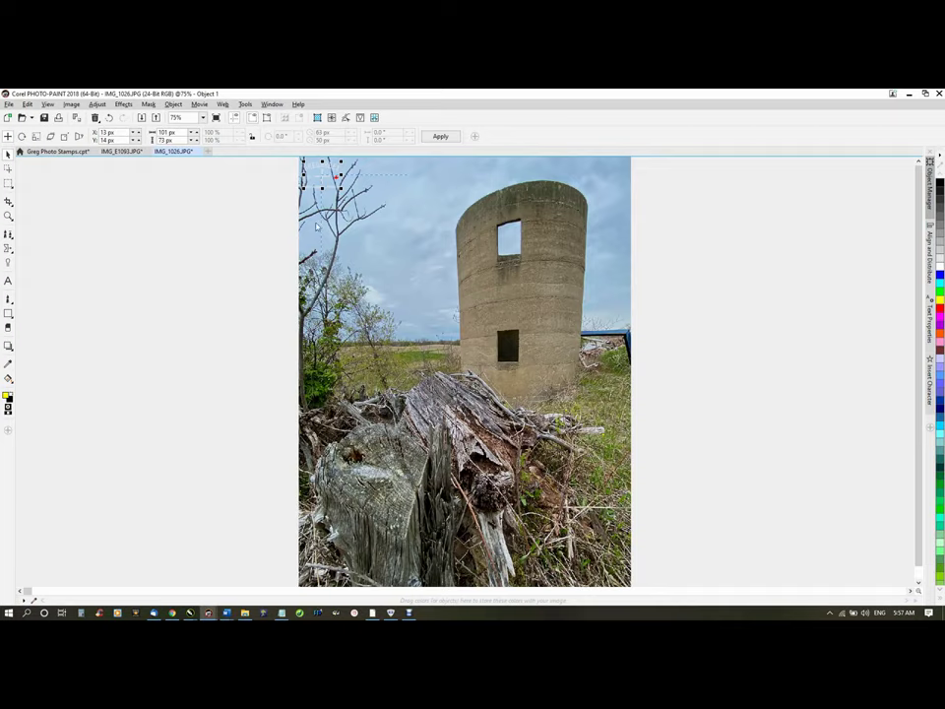
Move the stamp into the photo's lower-right corner, at about X 788 px, Y 1,118 px
drag(329, 179, 603, 572)
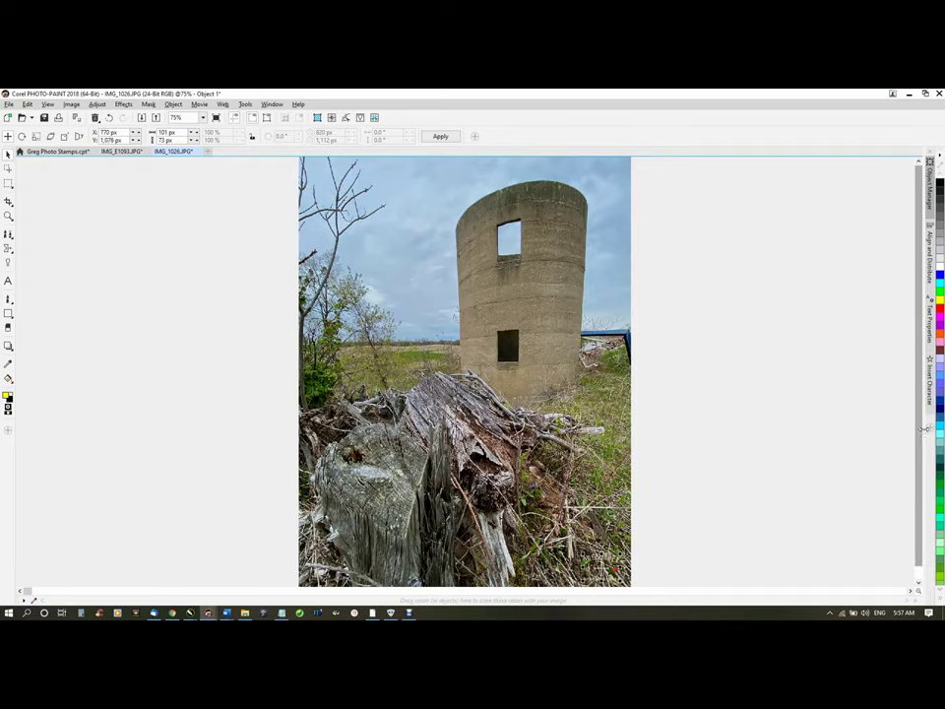
scroll(465, 371, down, 1)
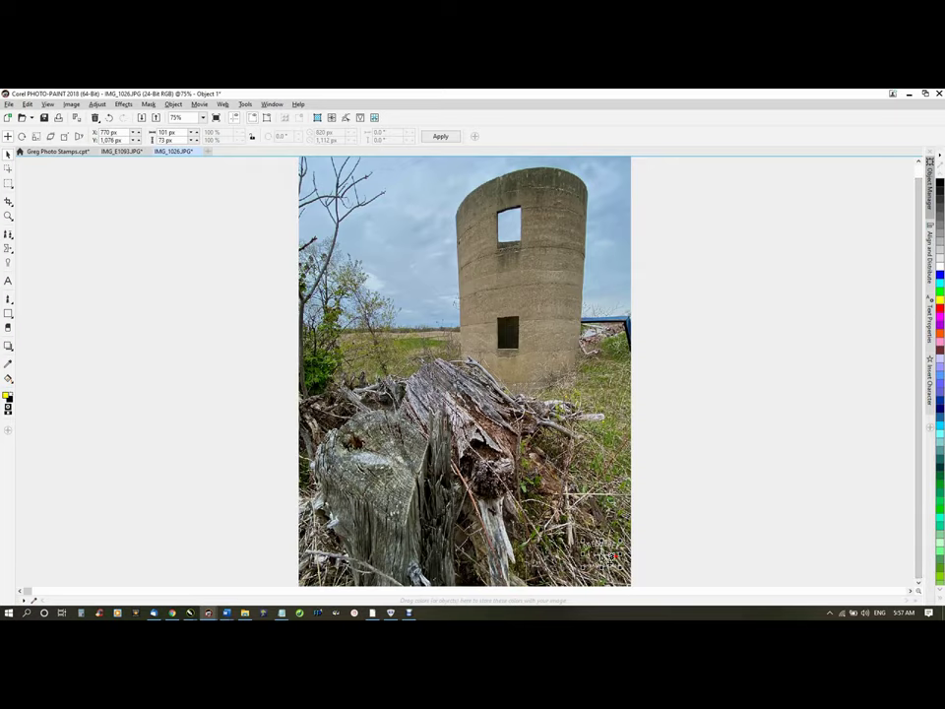
drag(610, 557, 617, 572)
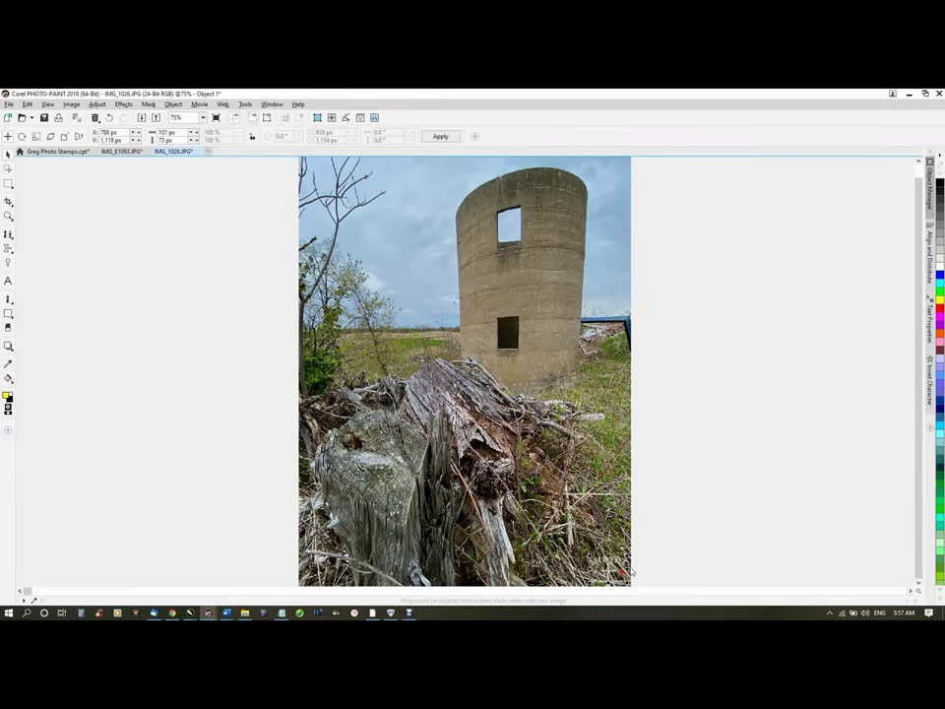
Move the stamp along the bottom edge into the photo's lower-left corner, at about X 10 px, Y 1,116 px
mouse_move(612, 573)
mouse_down()
mouse_move(618, 569)
mouse_move(568, 579)
mouse_move(330, 580)
mouse_move(327, 570)
mouse_up()
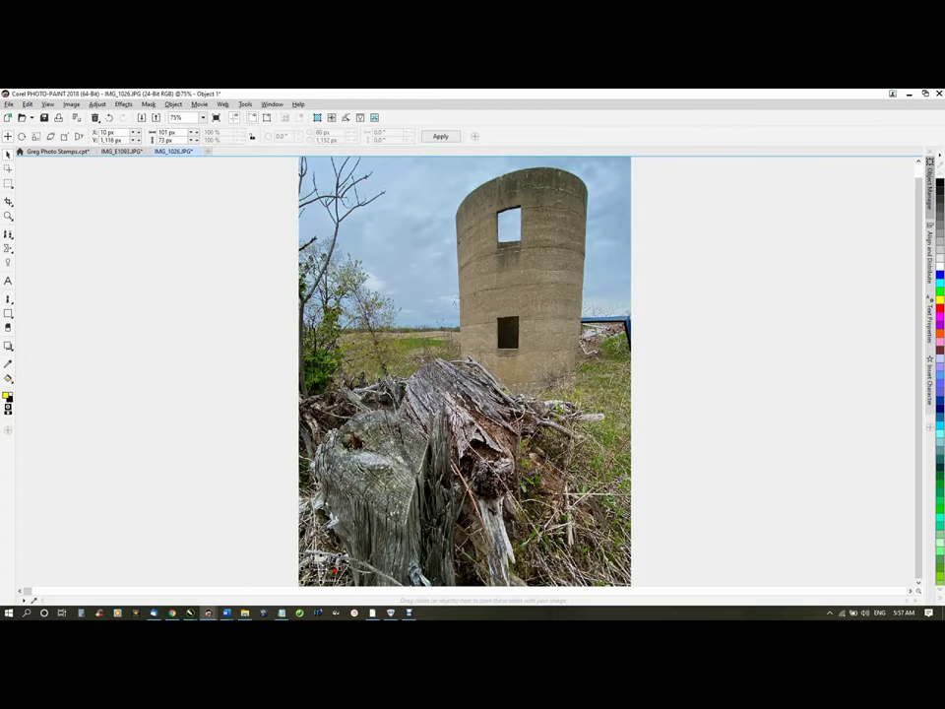
click(215, 118)
click(231, 282)
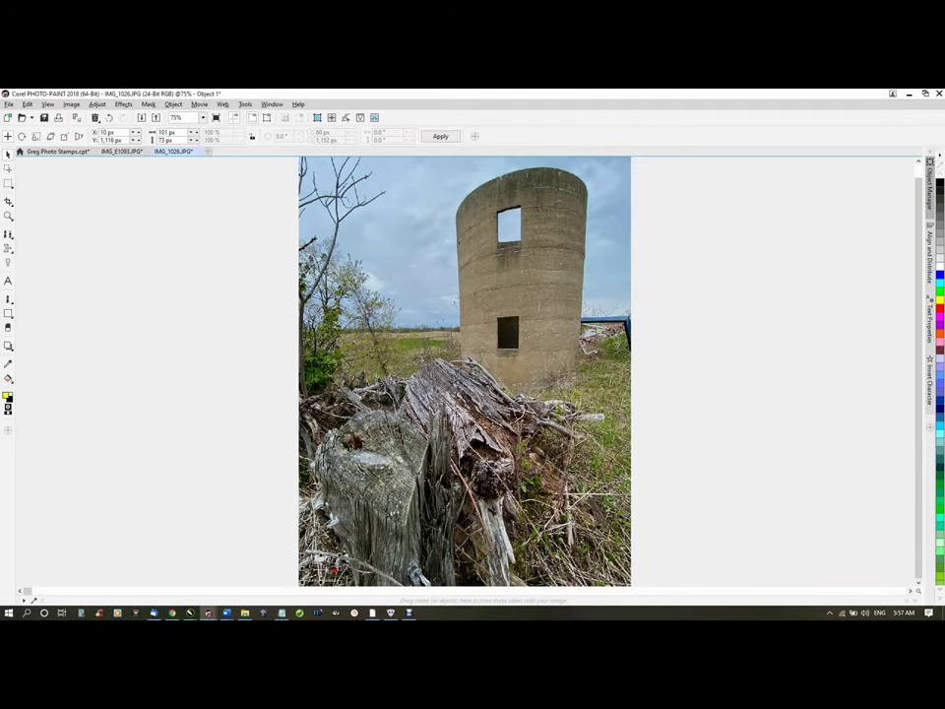
click(325, 571)
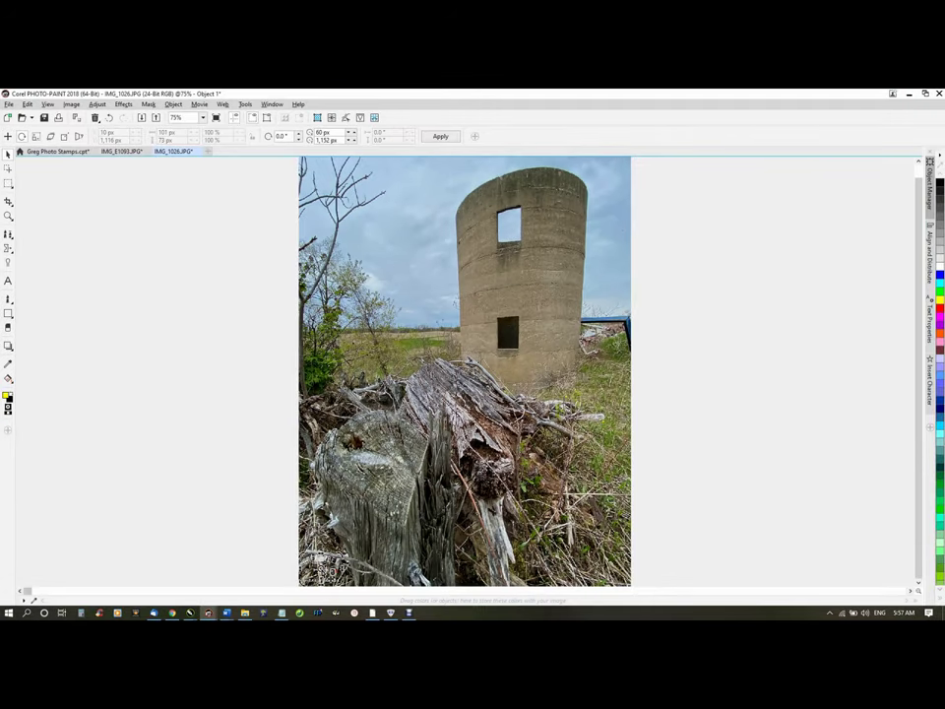
Replace the photo stamp in IMG_1026.JPG with the sailing-ship stamp copied from the photo stamps document
key(Delete)
click(62, 152)
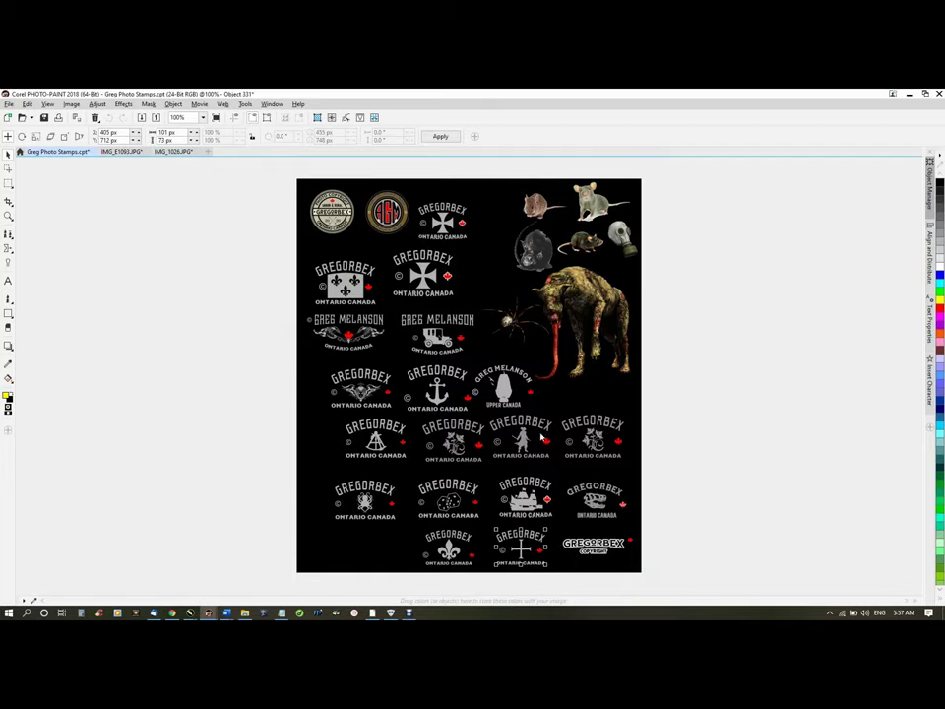
click(525, 503)
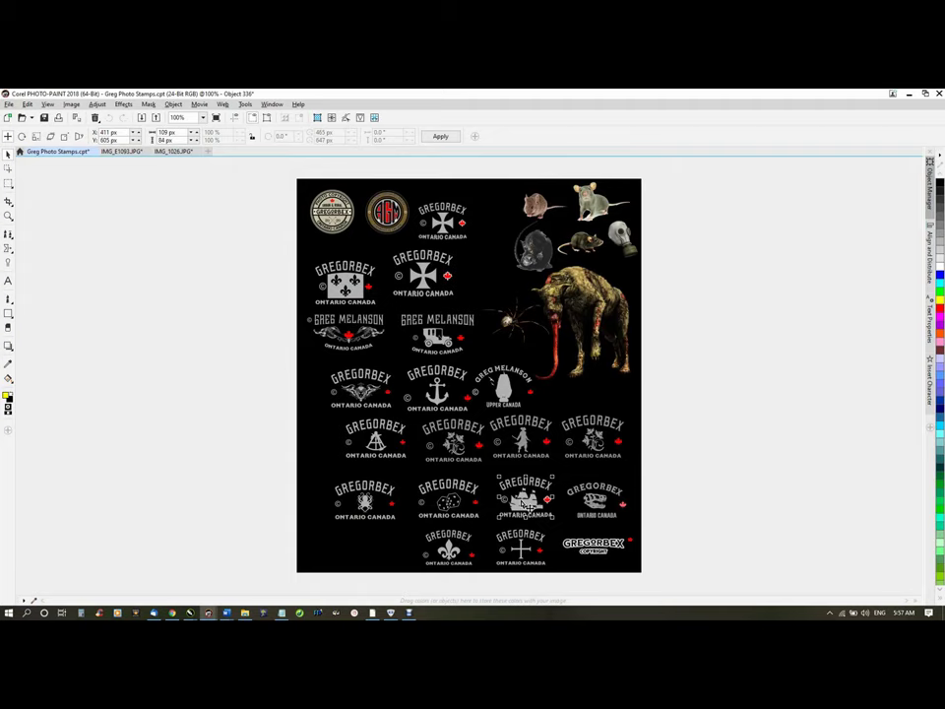
key(ctrl+c)
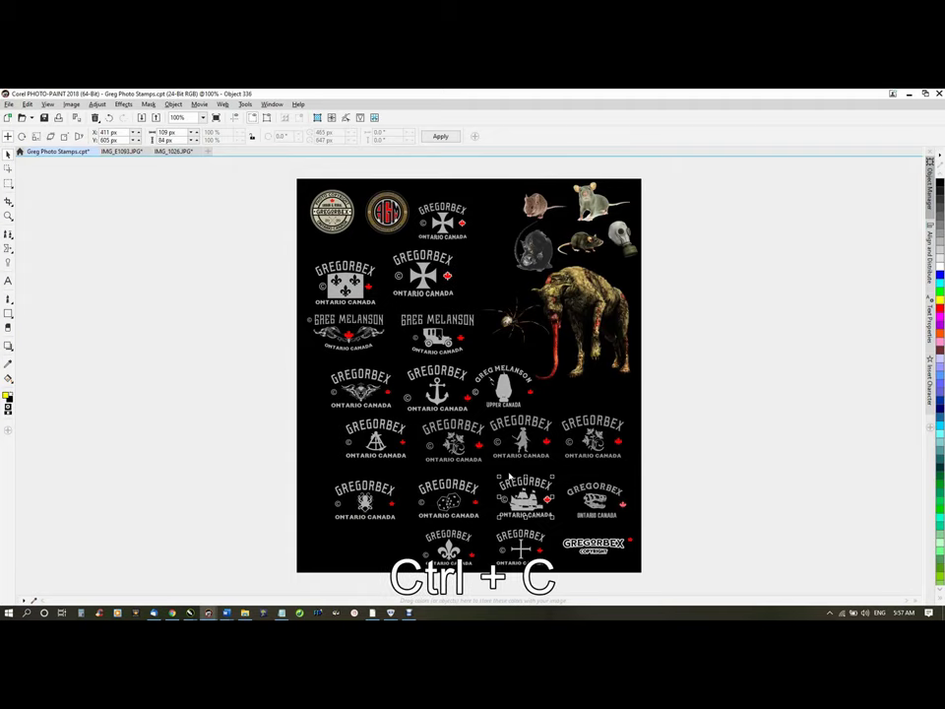
click(174, 152)
key(ctrl+v)
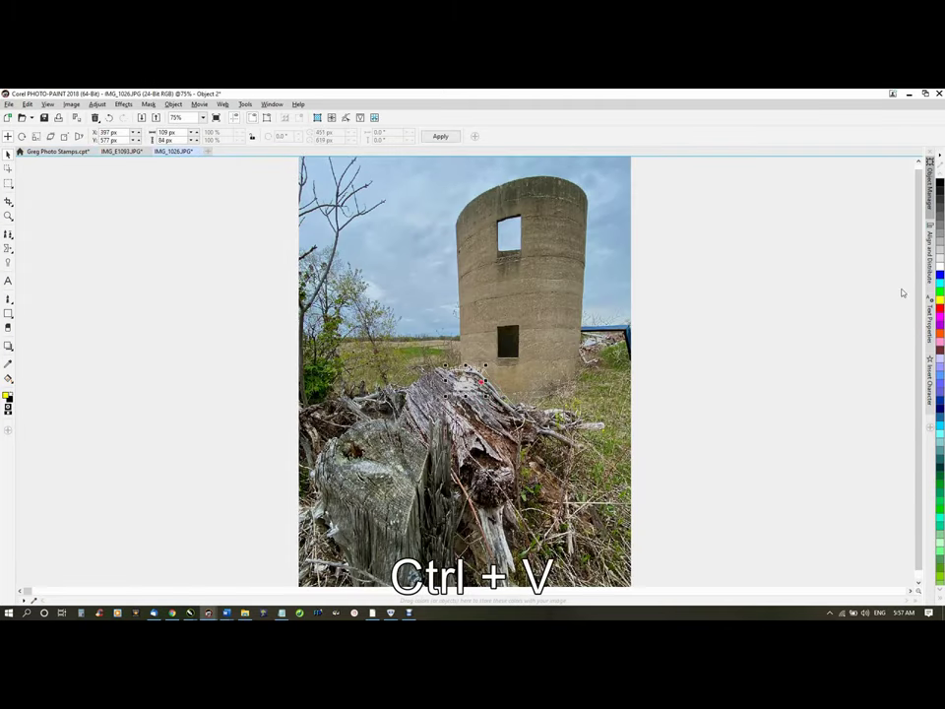
Move the ship stamp into the photo's lower-right corner, at about X 783 px, Y 1,104 px
scroll(902, 293, down, 1)
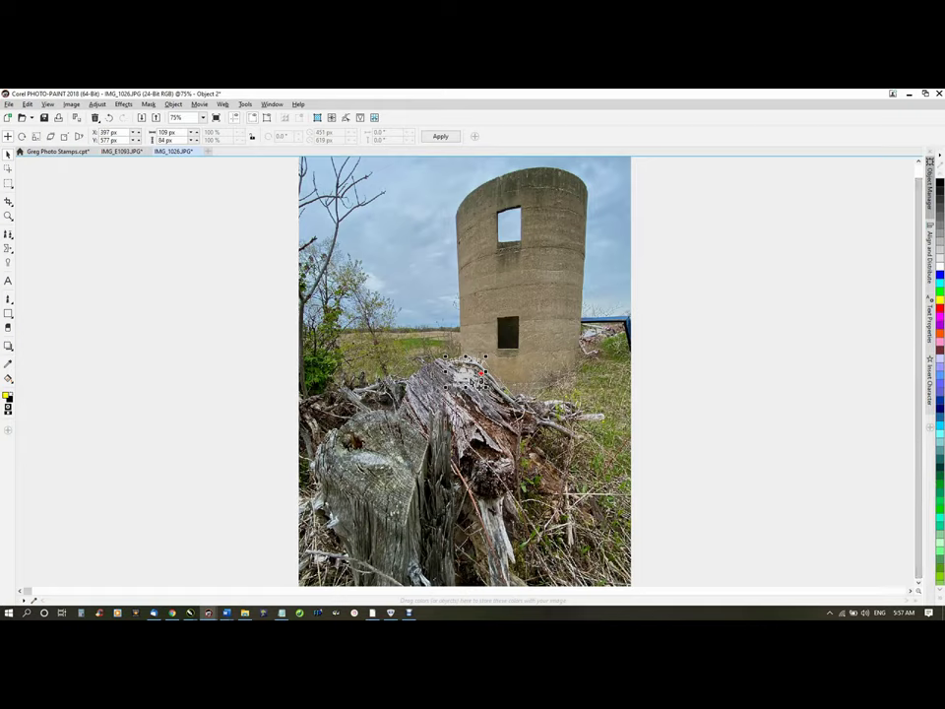
drag(468, 374, 618, 568)
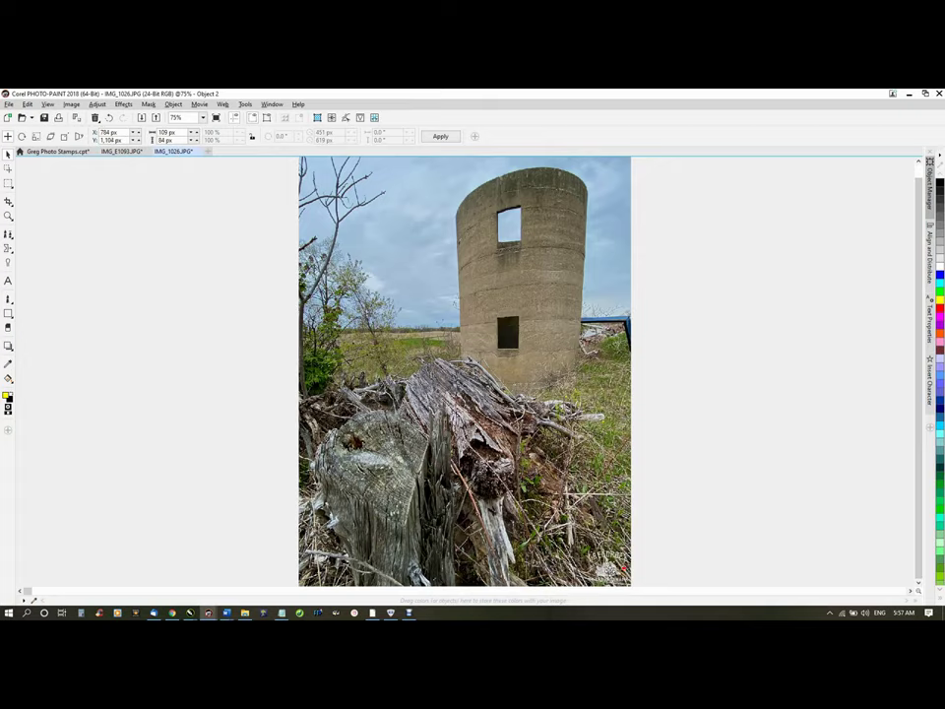
key(Left)
key(Up)
key(Up)
key(Up)
key(Up)
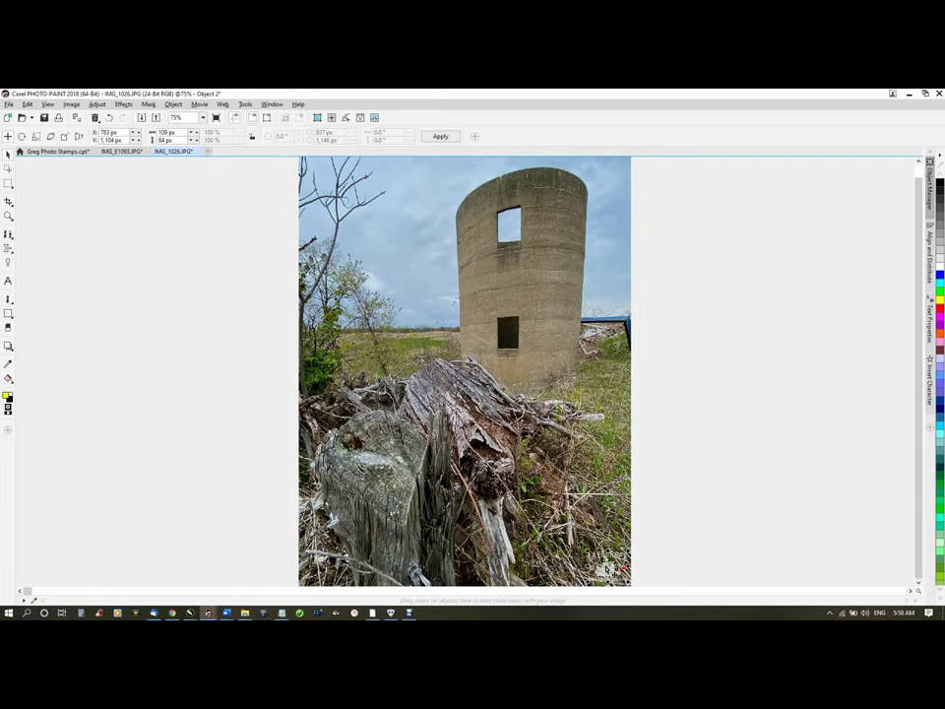
Try the ship stamp in the photo's upper-left corner, at about X 3 px, Y 48 px
drag(607, 567, 320, 179)
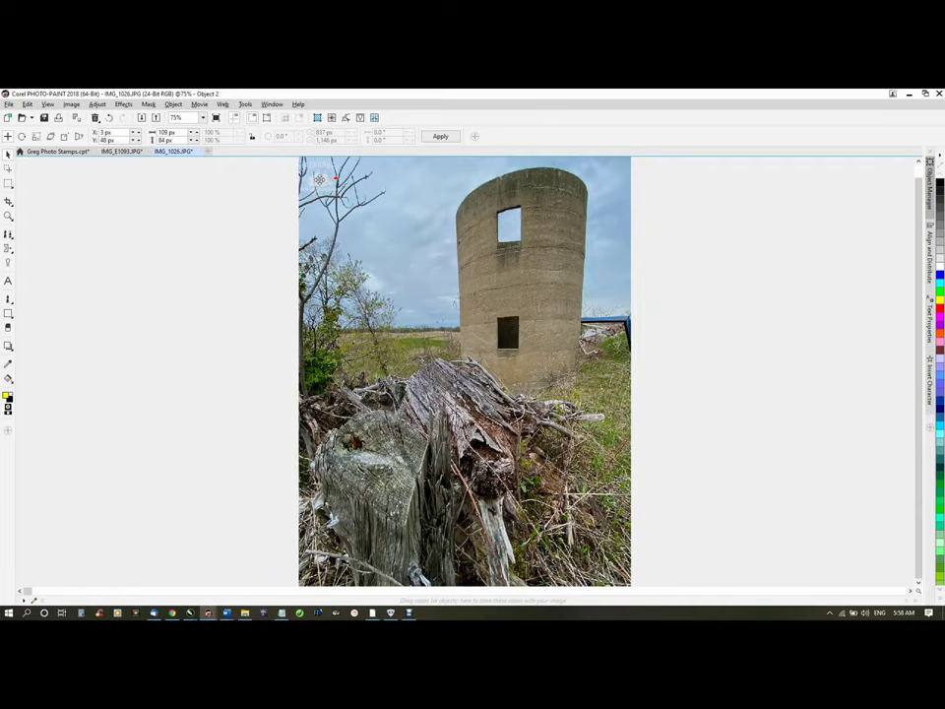
drag(918, 200, 918, 186)
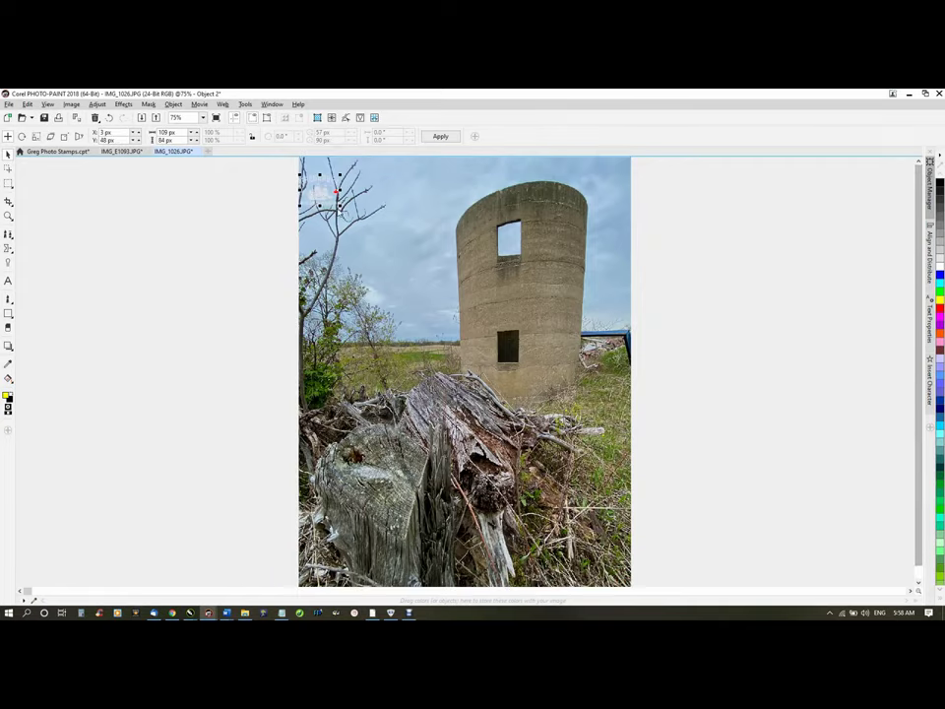
drag(328, 196, 318, 177)
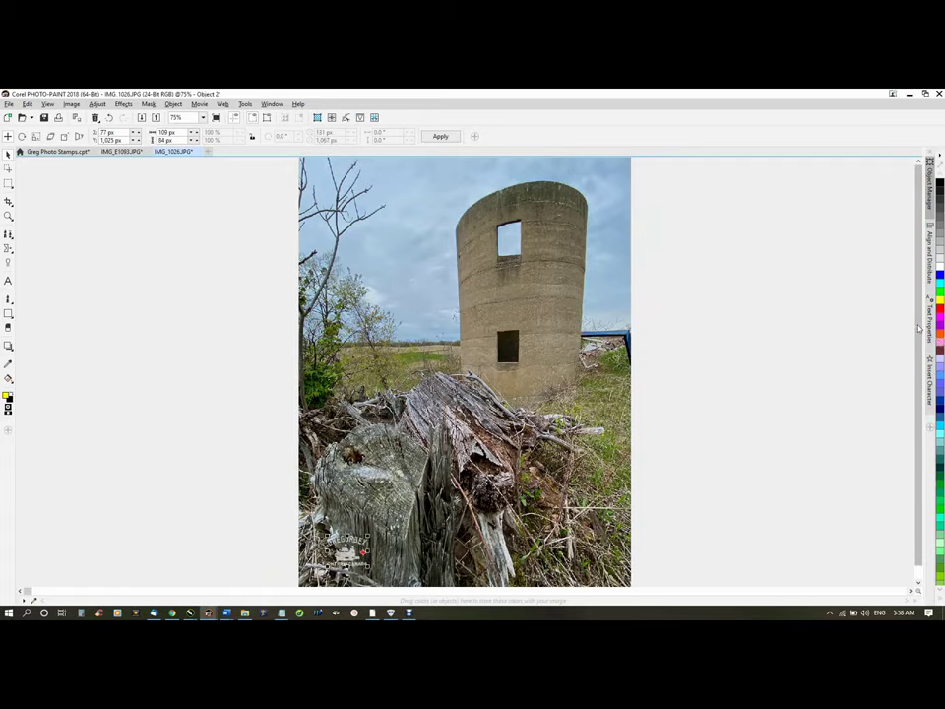
Move the ship stamp into the photo's lower-left corner, at about X 11 px, Y 1,109 px
drag(918, 362, 363, 563)
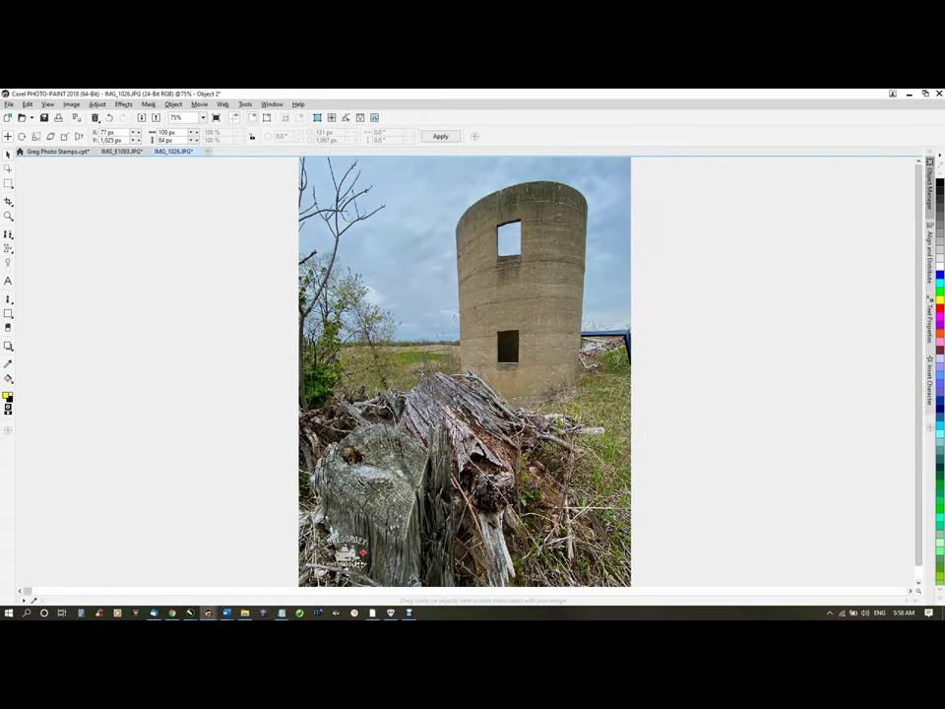
scroll(921, 543, down, 1)
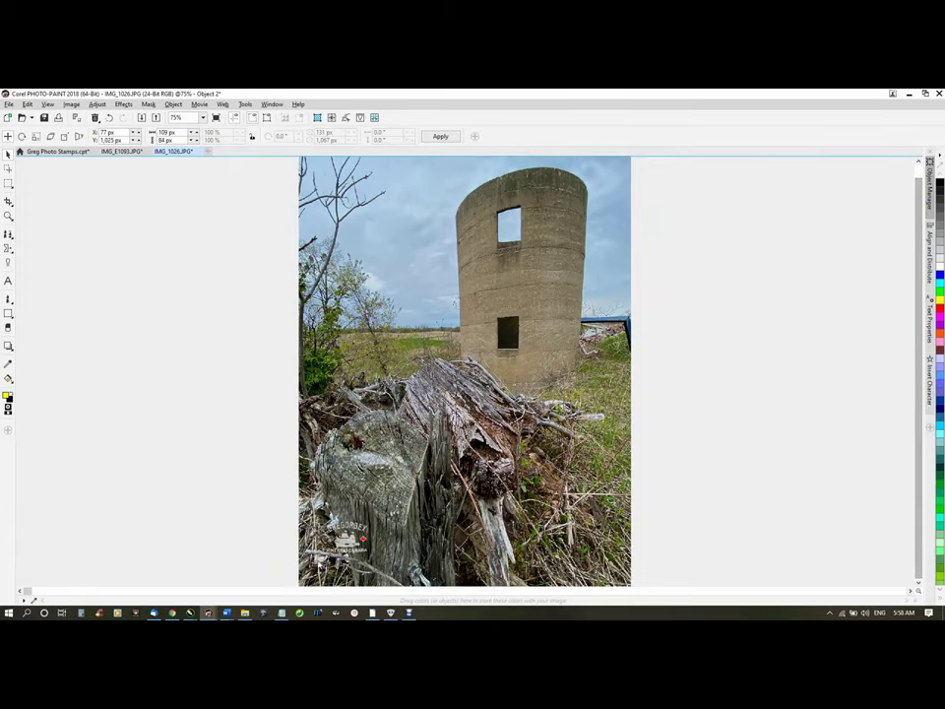
drag(354, 545, 329, 575)
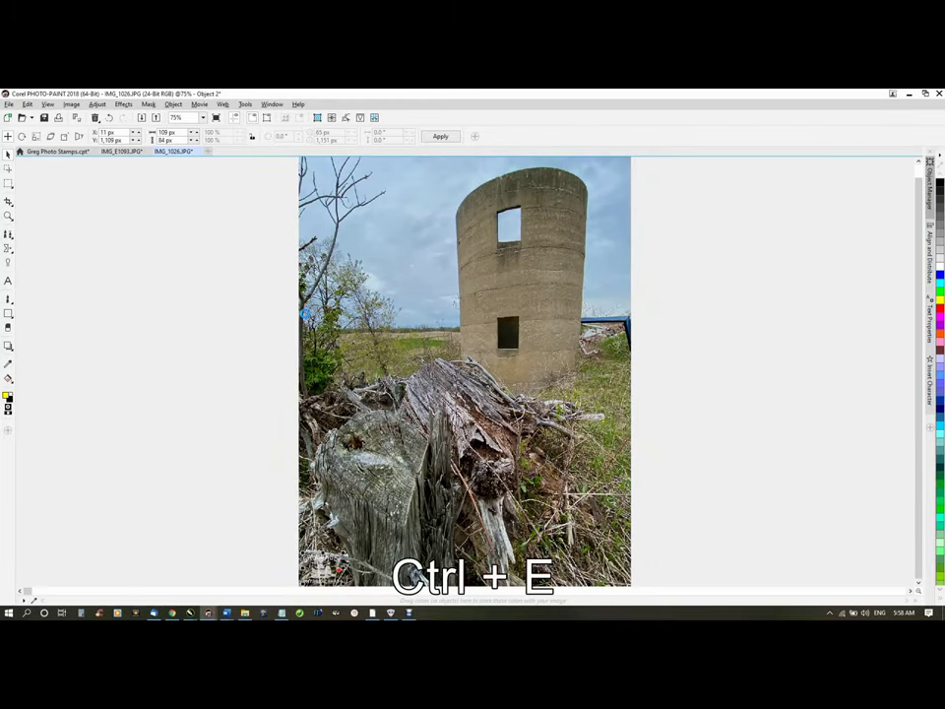
Export the photo as the JPEG IMG_1026 at 100% quality with objects merged, and close the original without saving changes
key(Return)
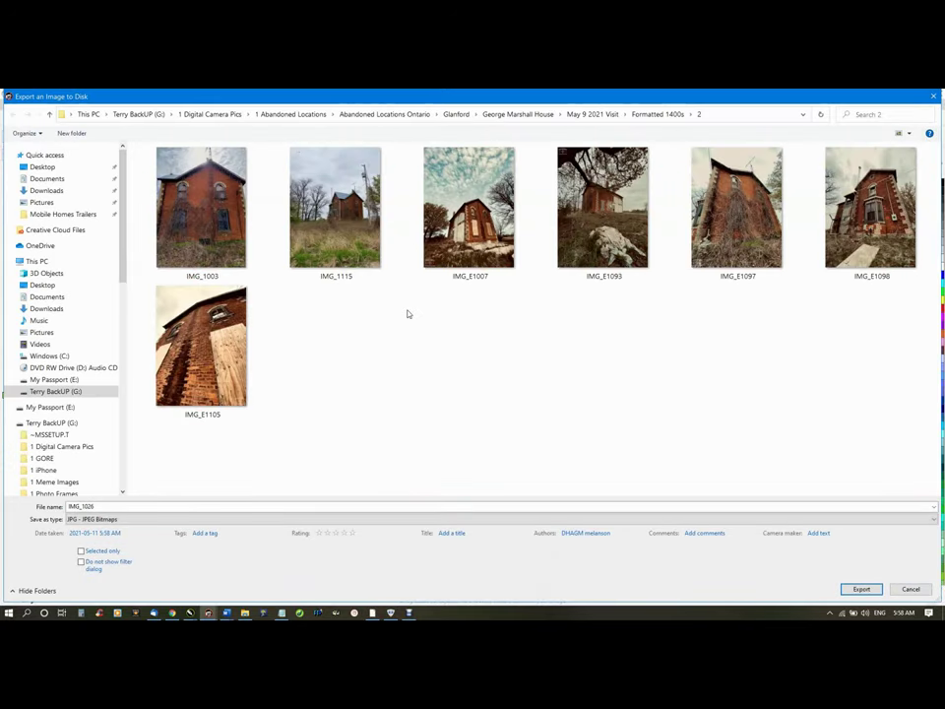
key(Return)
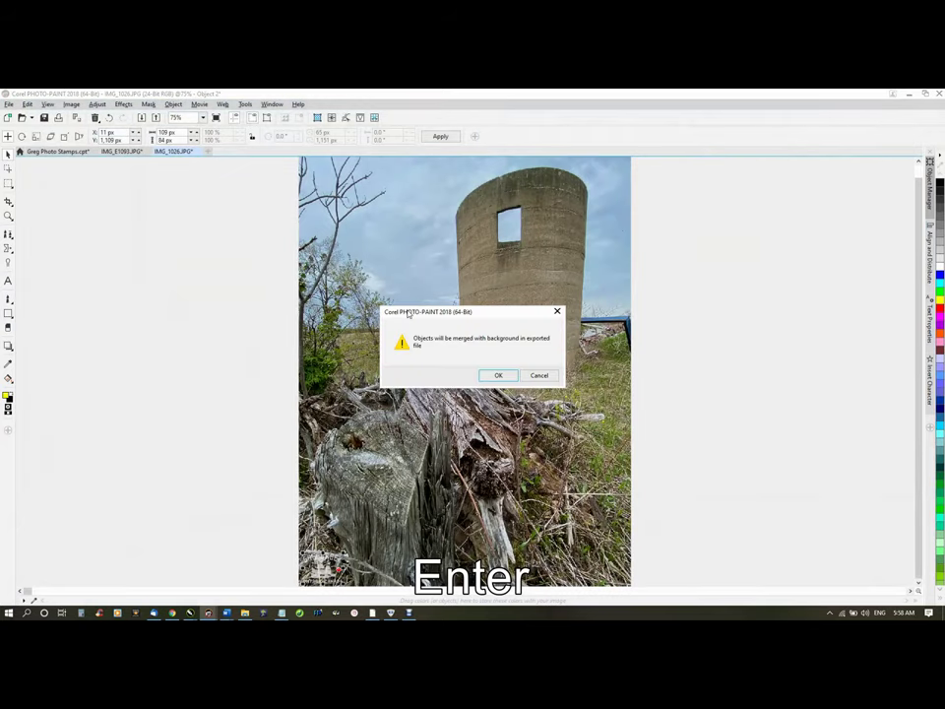
key(Return)
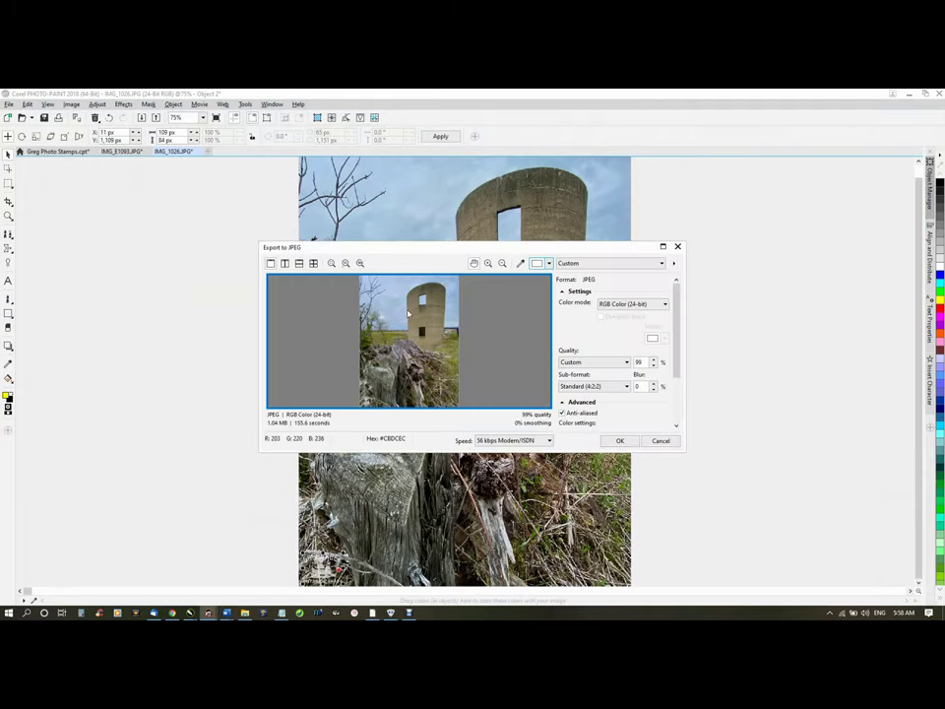
click(653, 360)
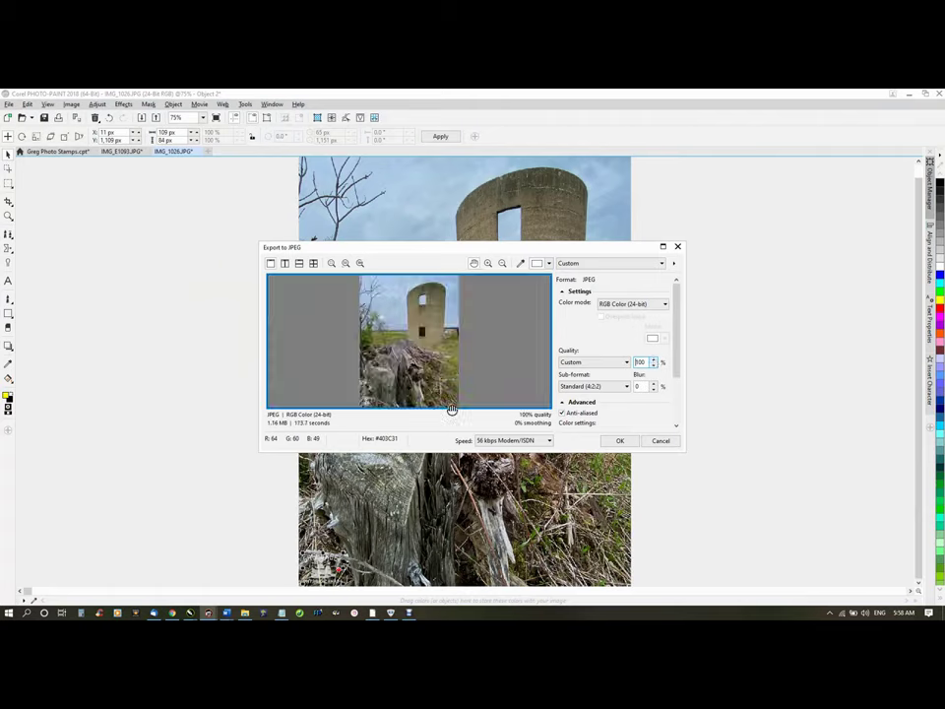
click(621, 440)
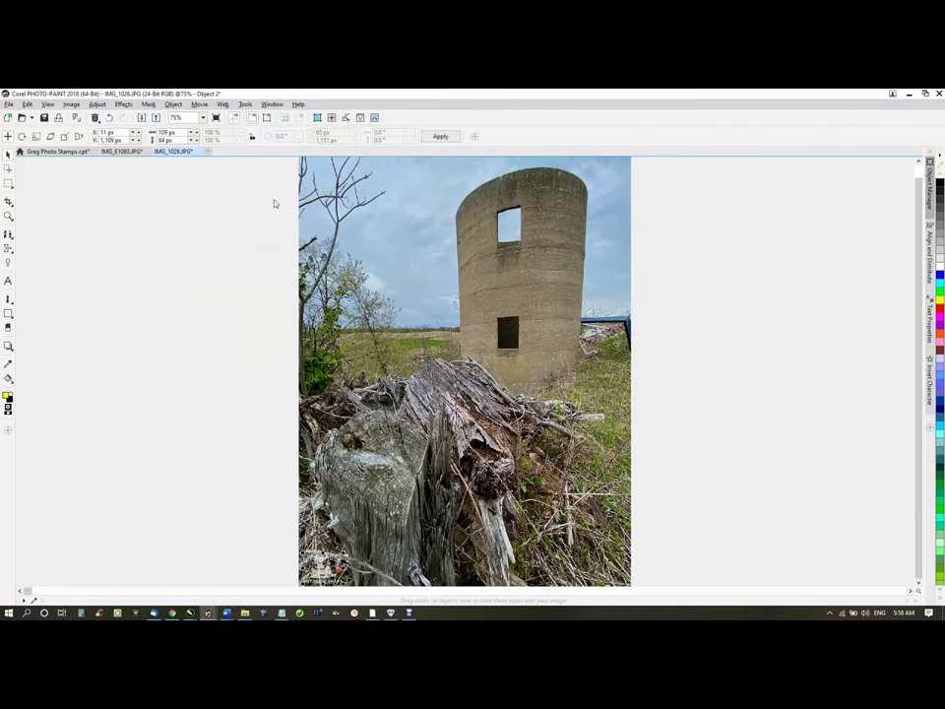
click(200, 153)
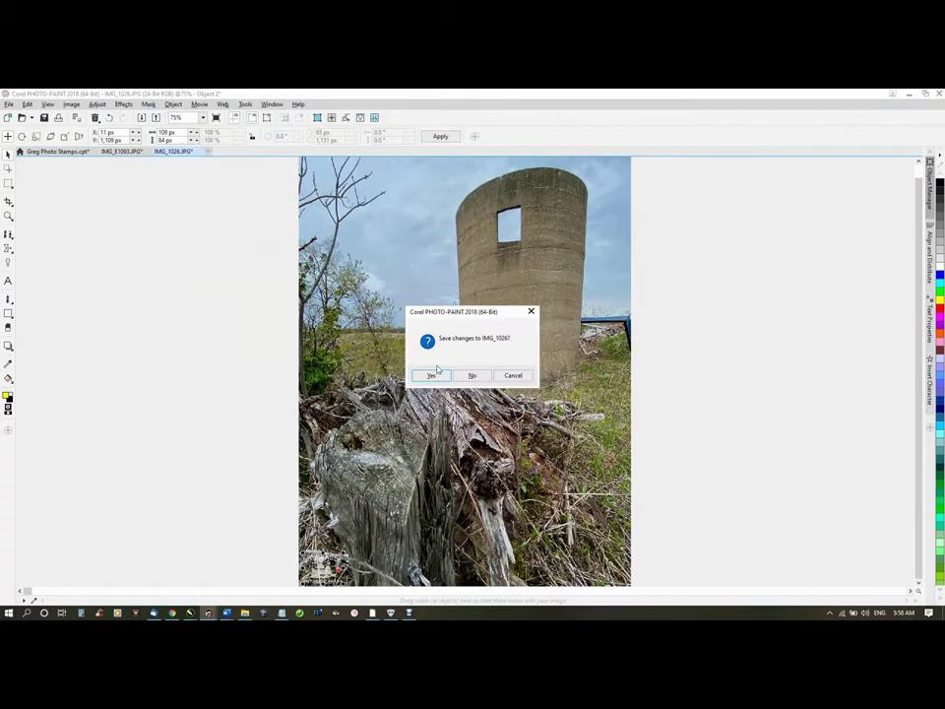
click(471, 376)
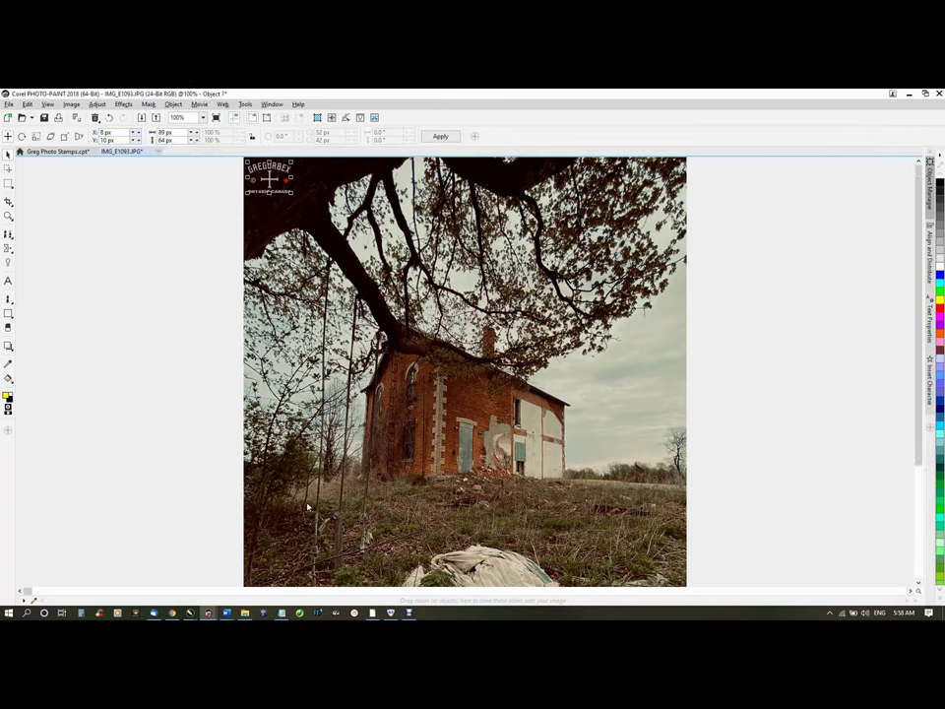
Open the photo IMG_1096 from the iPhone n Vid folder in Corel PHOTO-PAINT
click(245, 613)
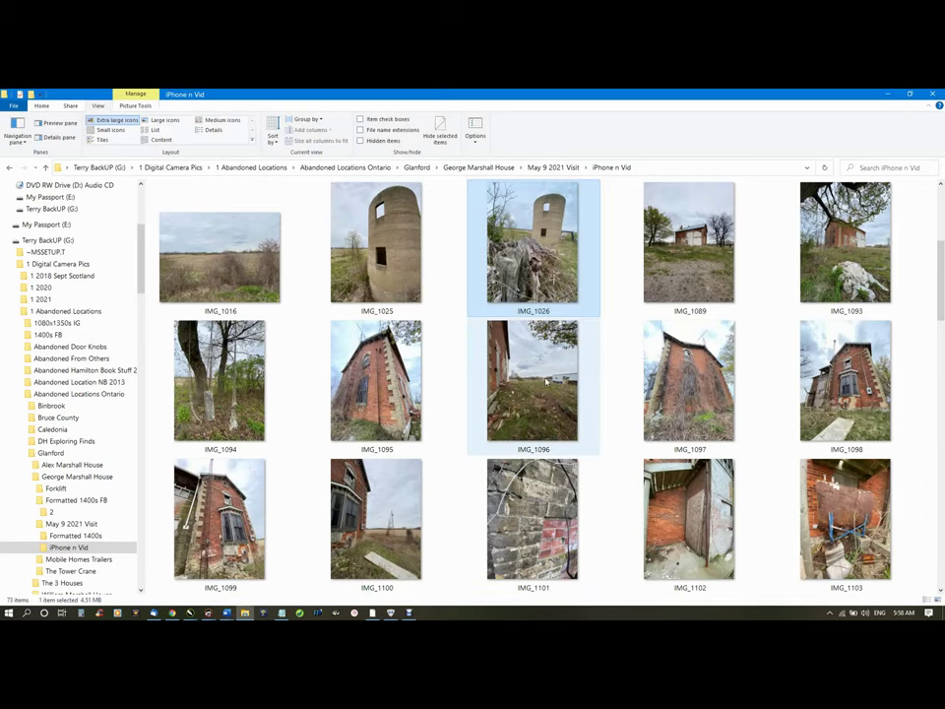
double_click(544, 385)
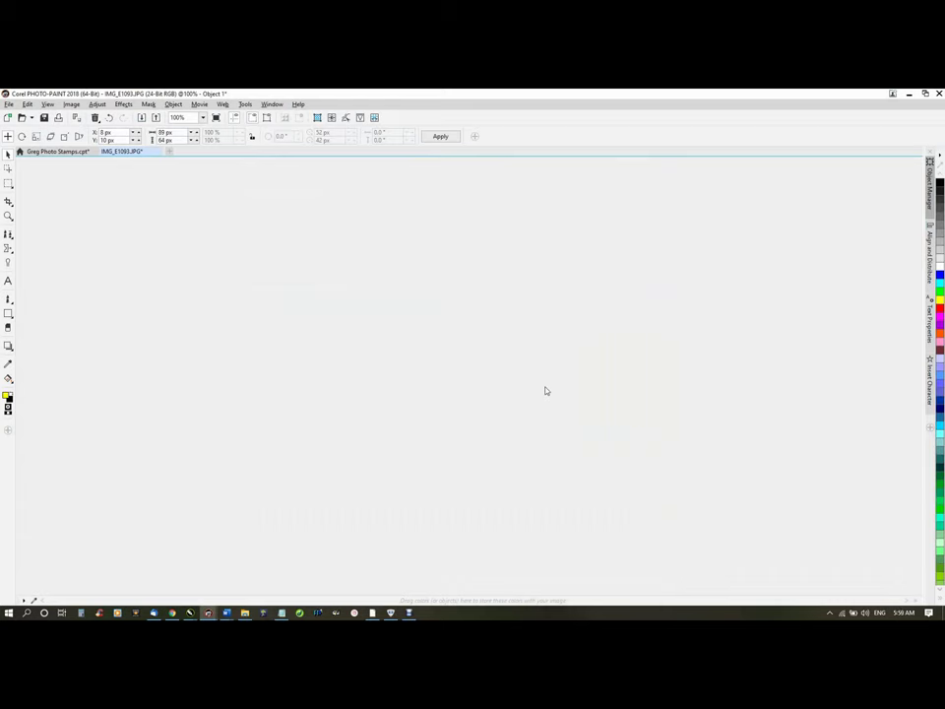
drag(545, 390, 545, 391)
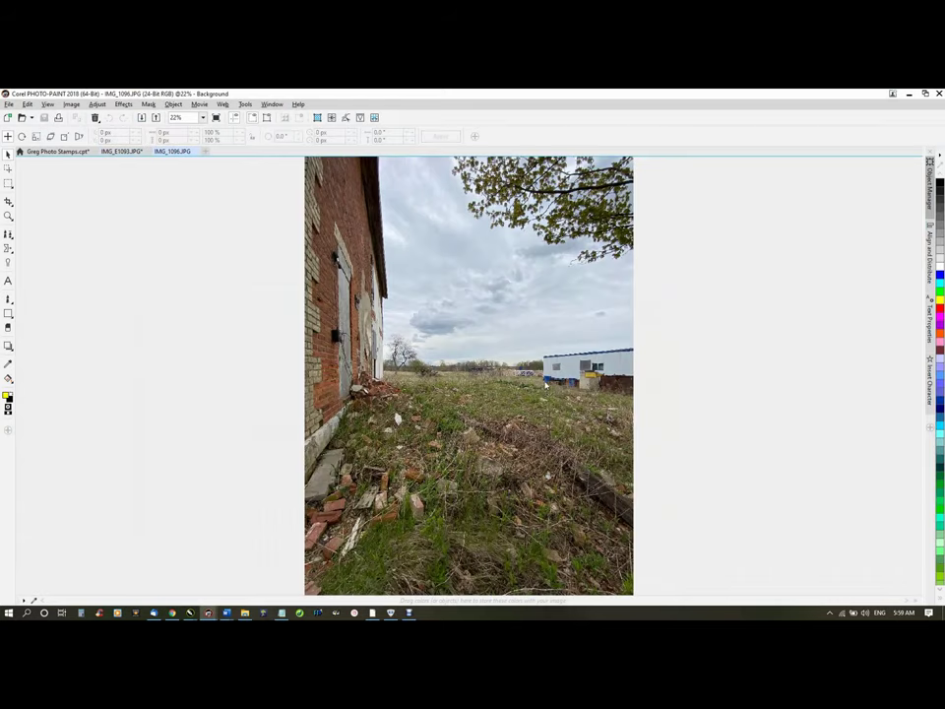
Resample IMG_1096.JPG to a height of 1200 pixels, maintaining its aspect ratio
click(317, 118)
double_click(450, 315)
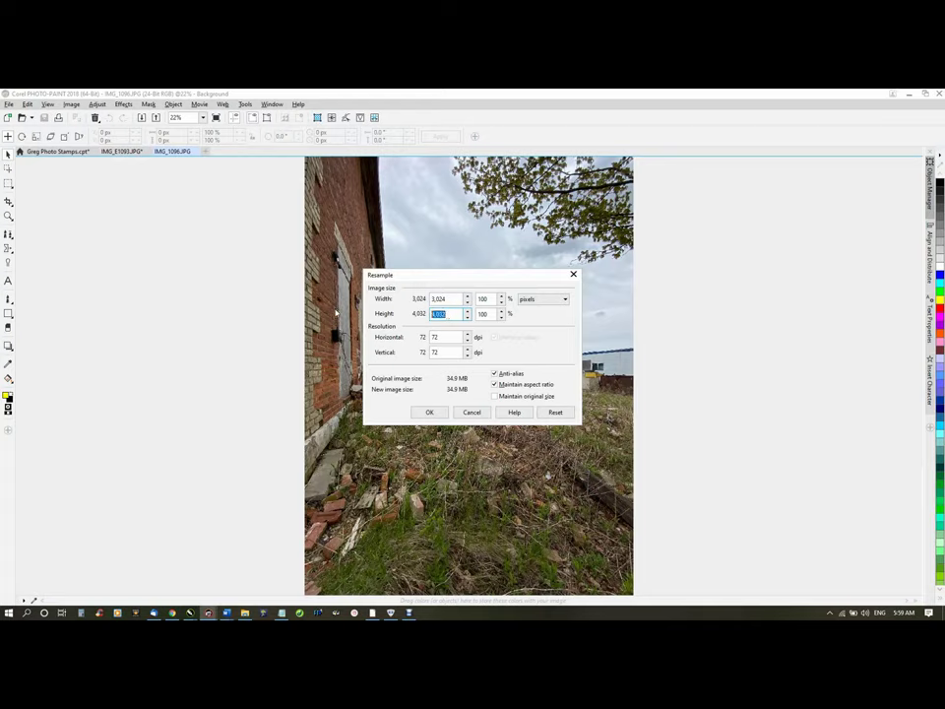
text(1200)
key(Return)
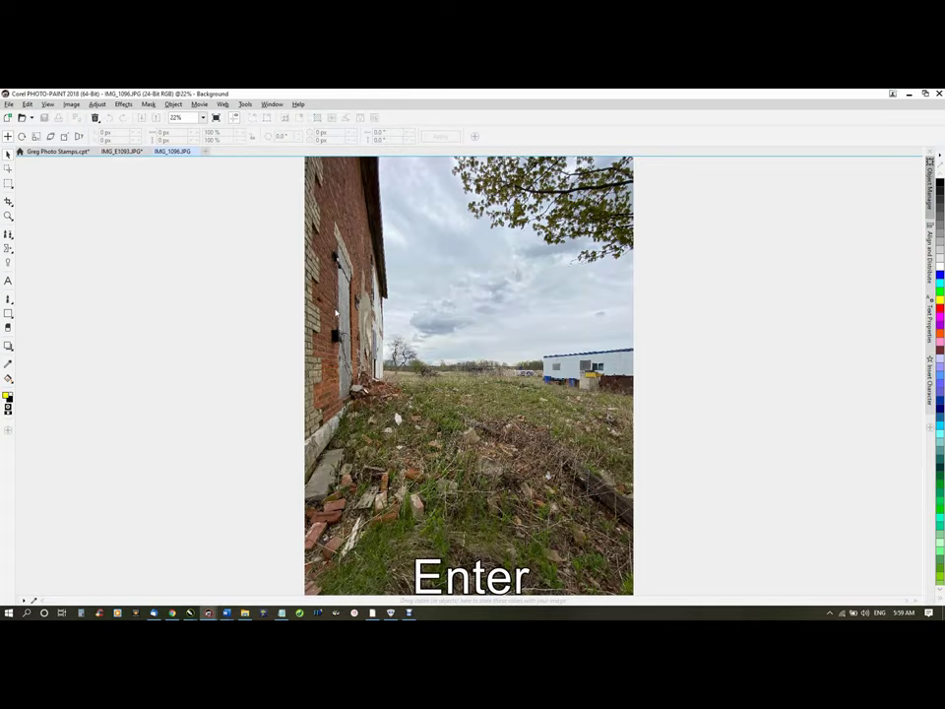
scroll(426, 356, up, 3)
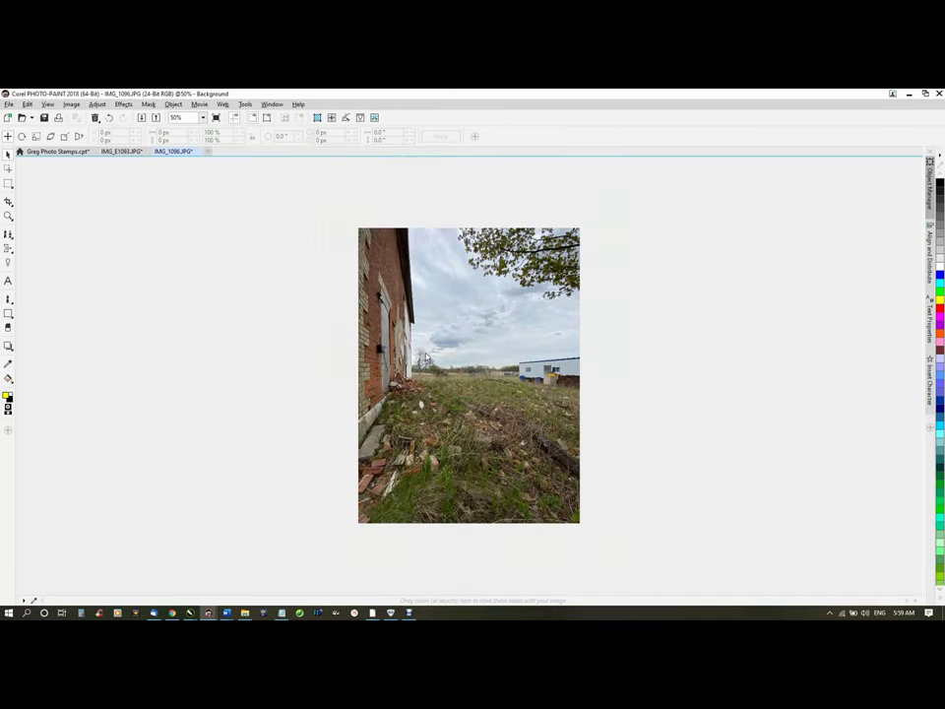
scroll(425, 356, up, 1)
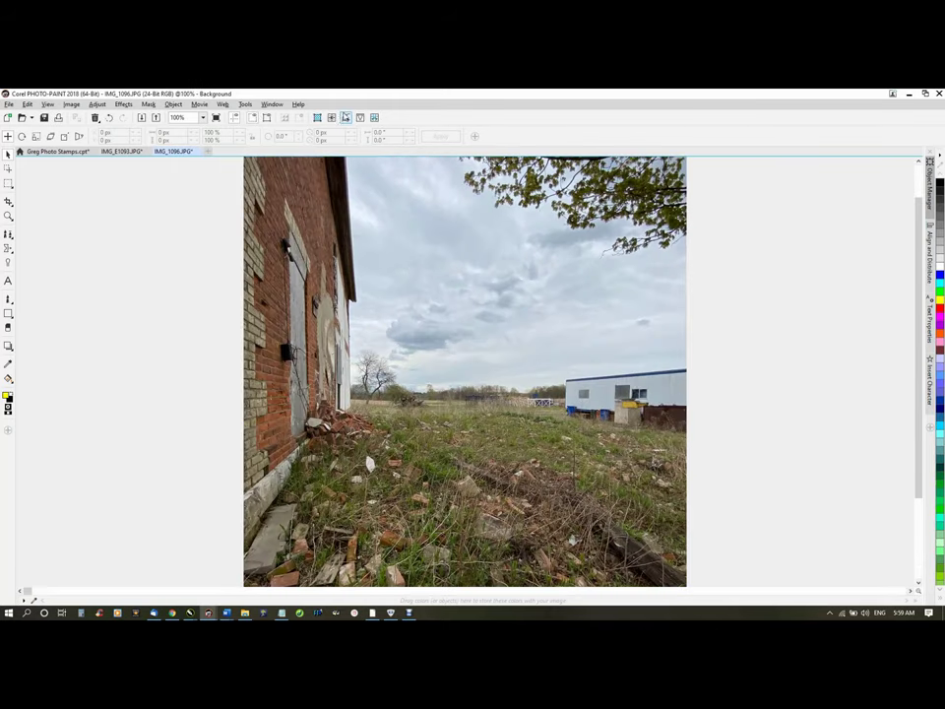
Adjust the photo's tone with Brightness/Contrast/Intensity, fine-tuning the brightness and using contrast 55 and intensity -38
key(ctrl+b)
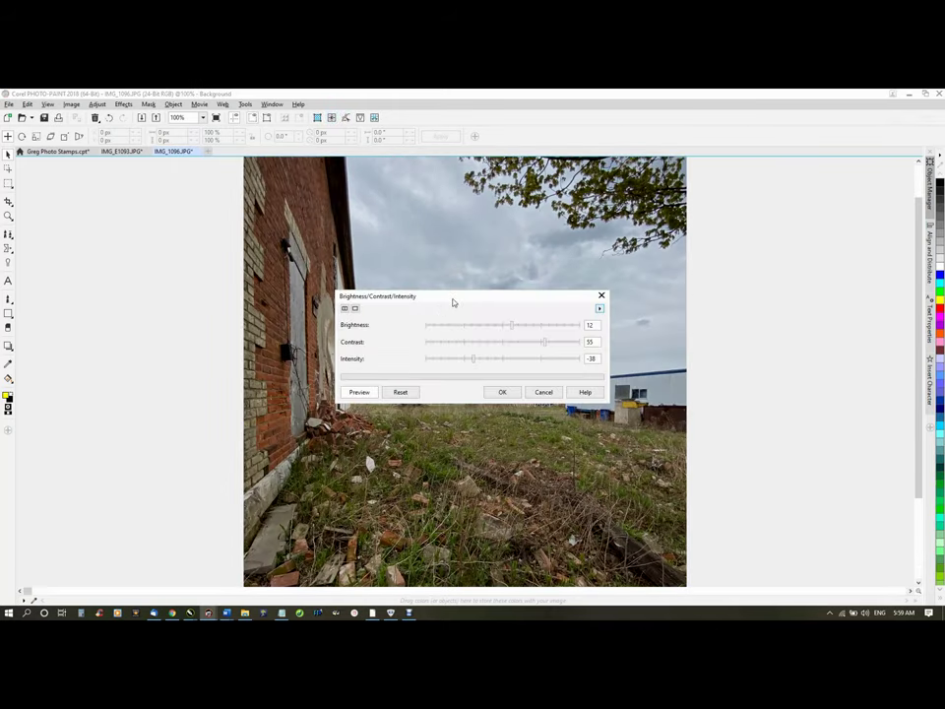
drag(453, 302, 646, 194)
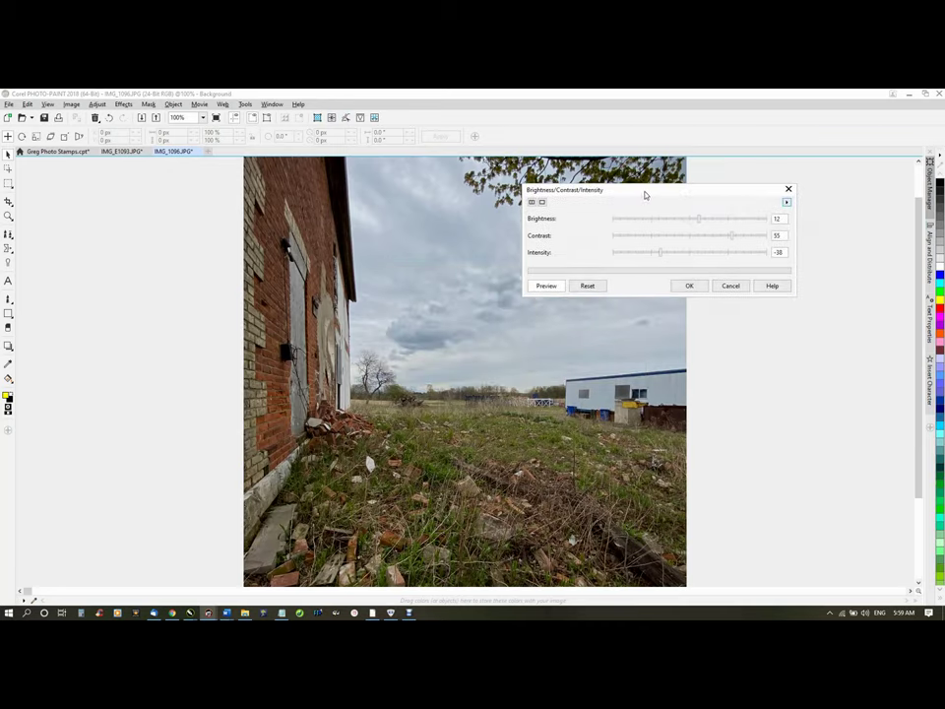
click(700, 221)
drag(702, 222, 701, 221)
click(689, 286)
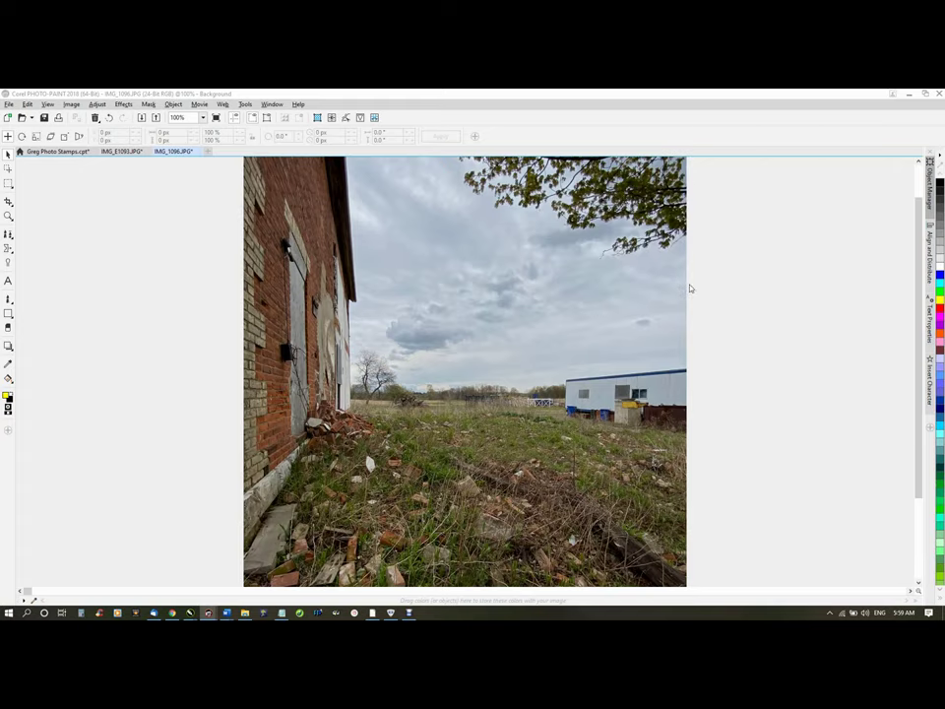
Sharpen the photo with Directional Sharpen at a slightly reduced percentage
click(347, 118)
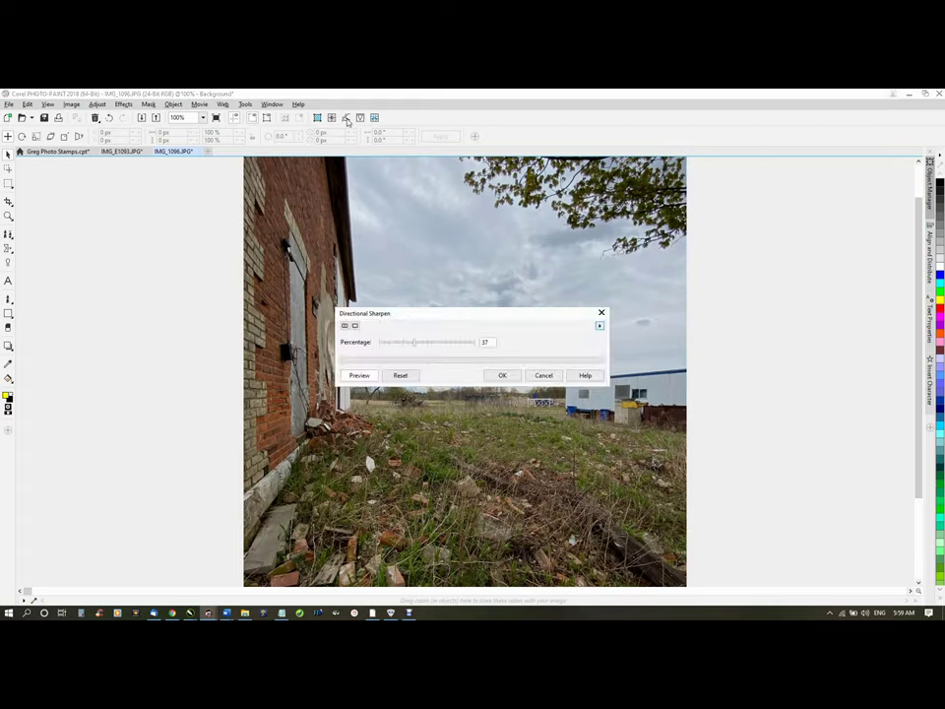
drag(414, 343, 408, 343)
click(503, 375)
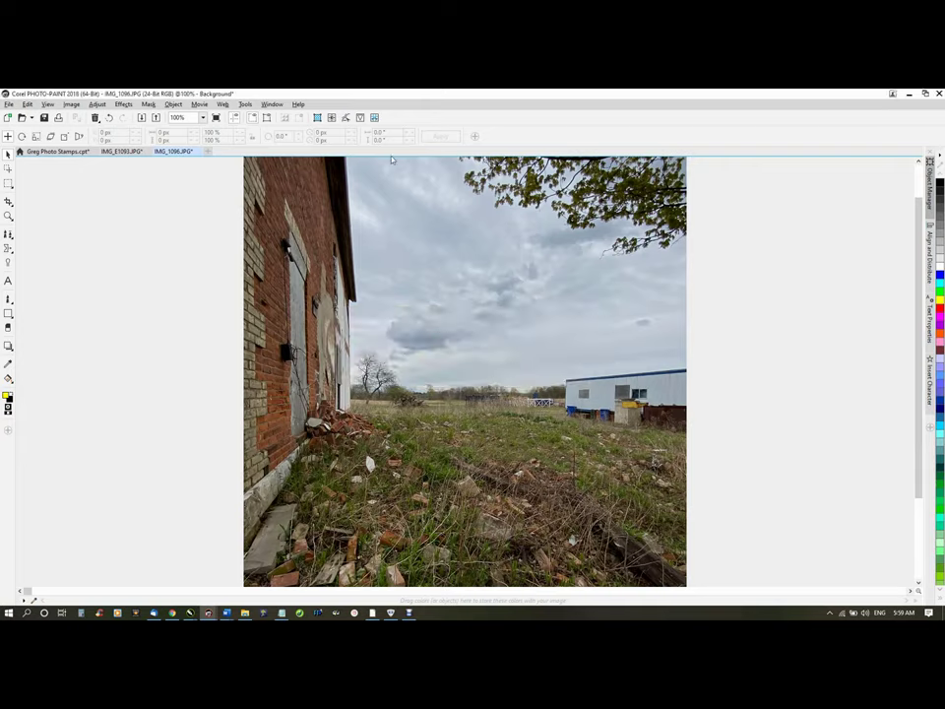
Apply the Vibrance filter to the photo with vibrance 14% and saturation 5%, and check it in a full-screen preview
click(360, 117)
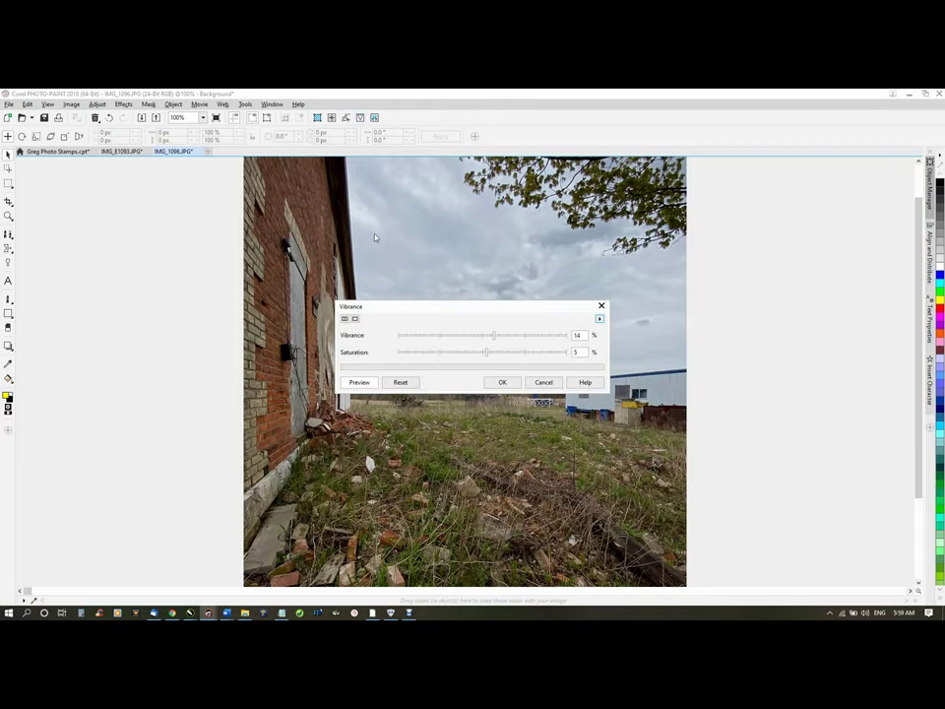
click(501, 382)
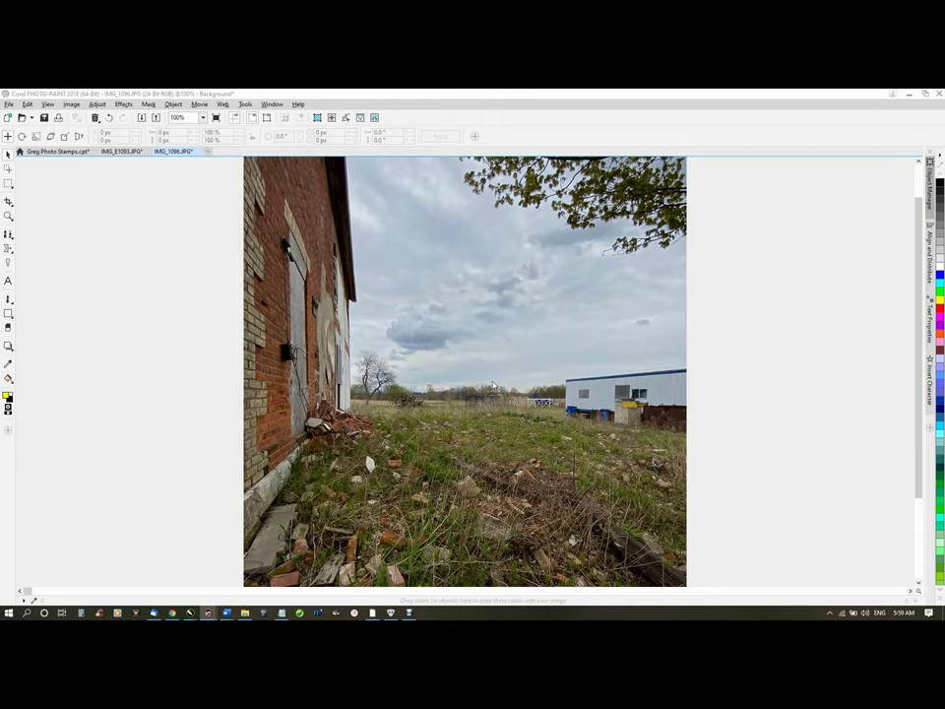
click(216, 118)
key(Escape)
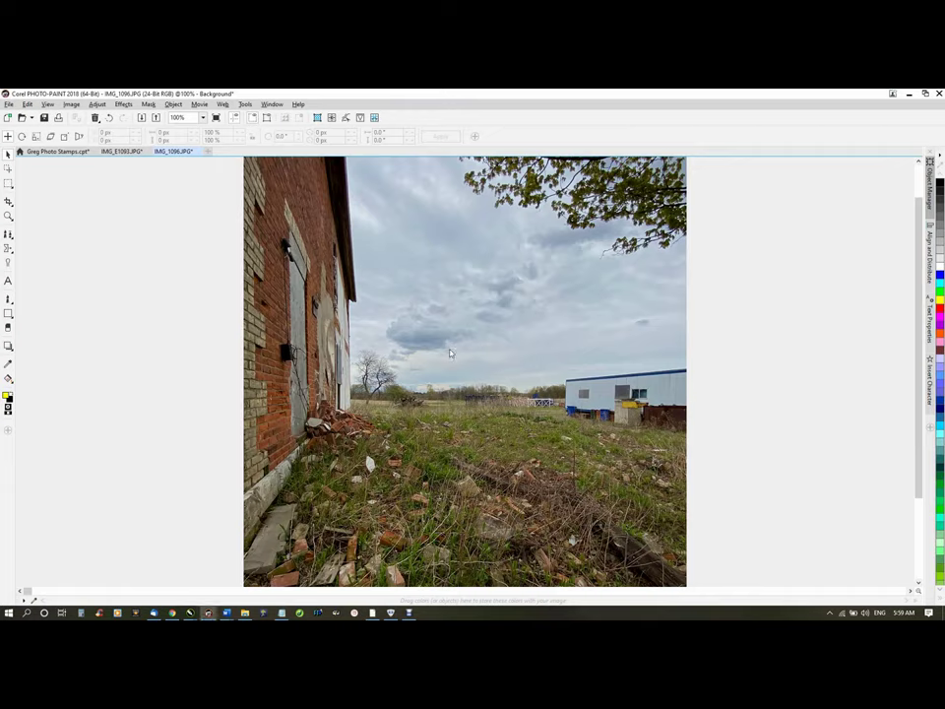
Paste the logo stamp into IMG_1096.JPG and place it in the photo's lower-right corner
key(ctrl+v)
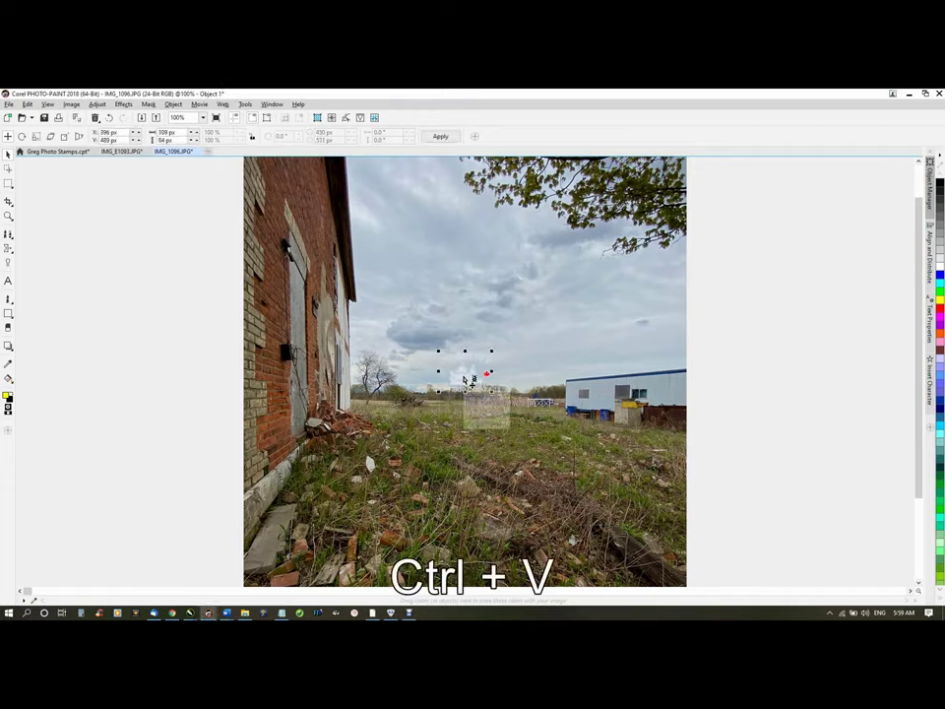
drag(465, 374, 312, 538)
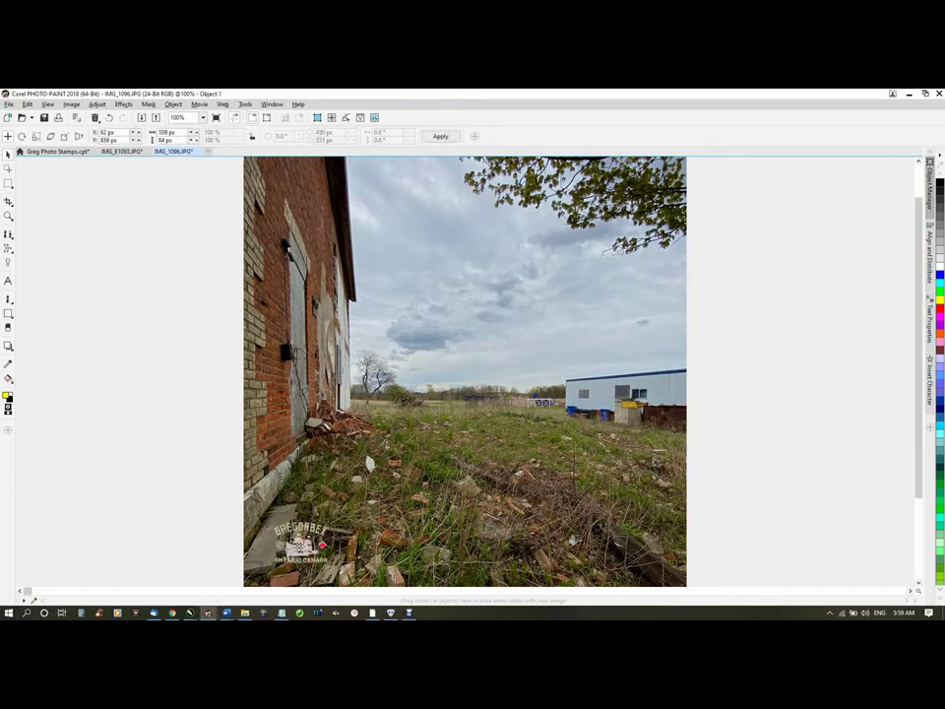
drag(916, 389, 679, 532)
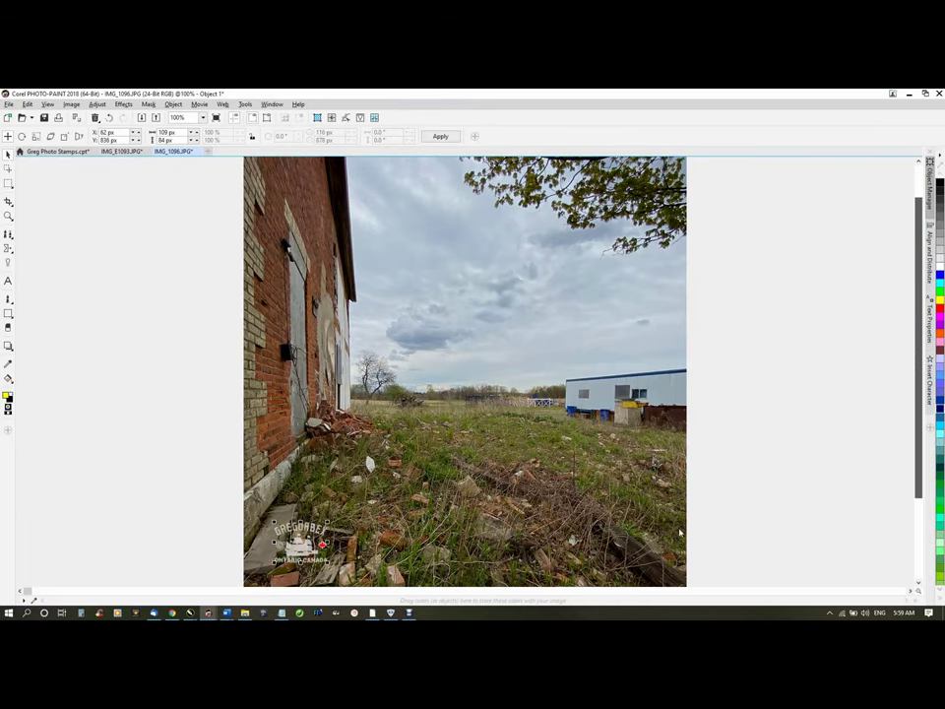
drag(917, 359, 912, 456)
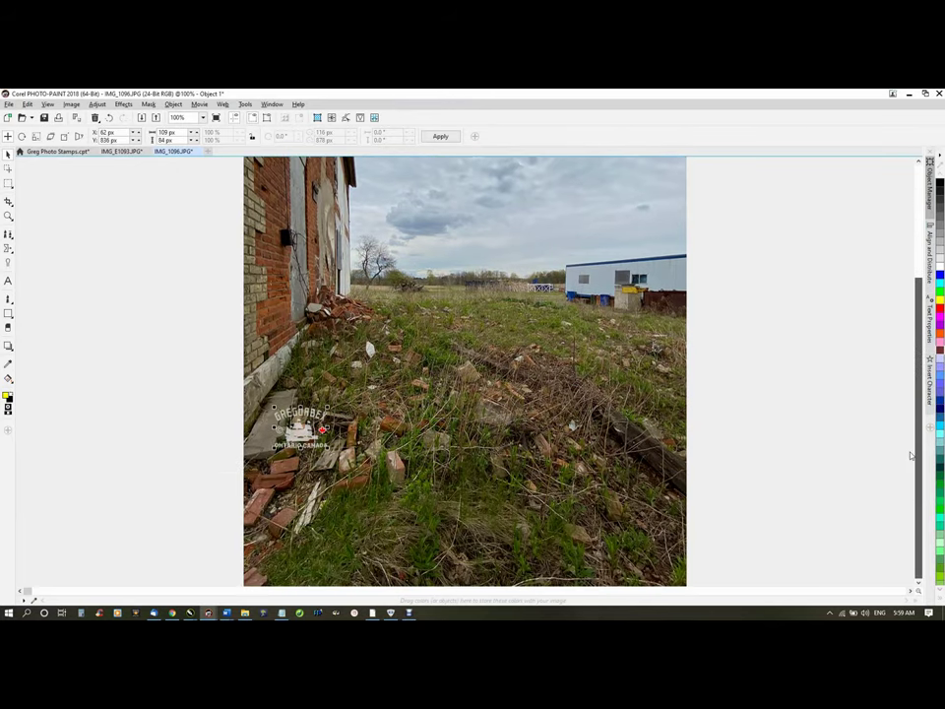
drag(301, 431, 655, 563)
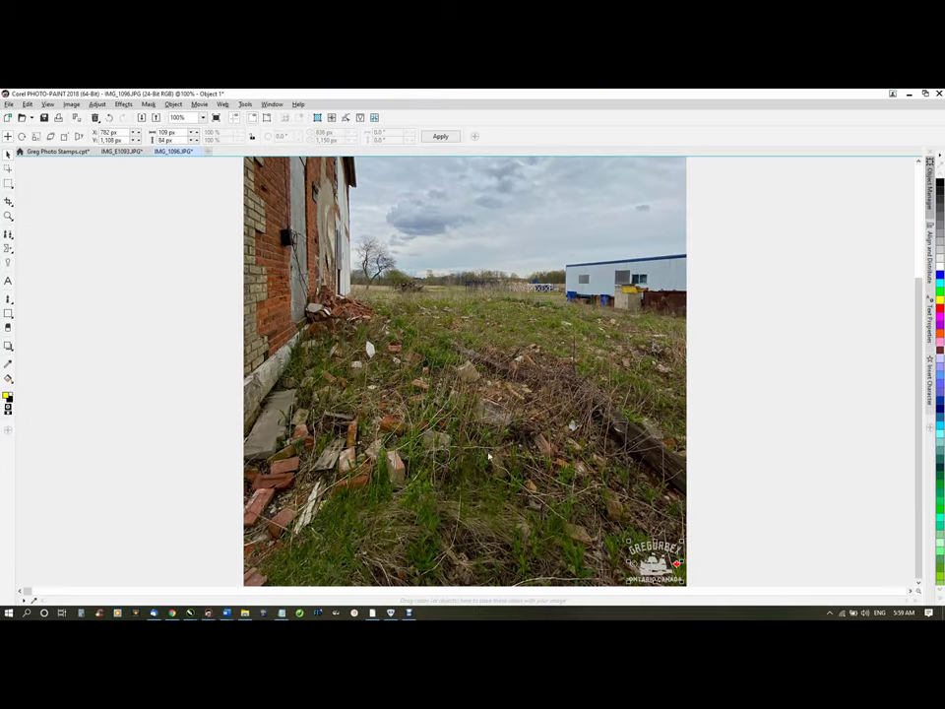
drag(655, 562, 657, 568)
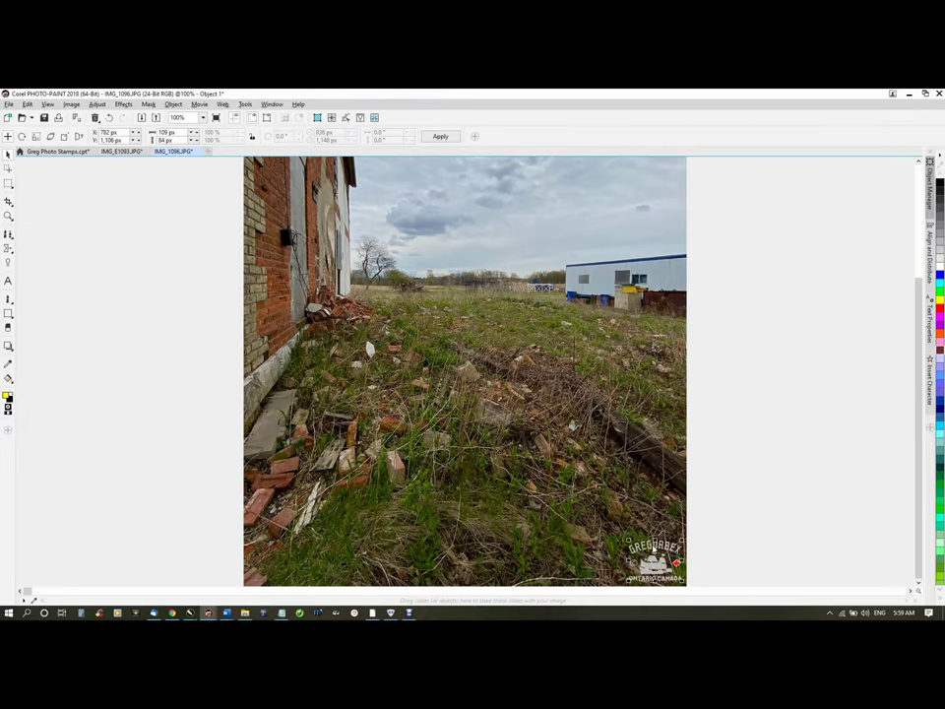
Export the stamped photo as the JPEG IMG_1096 to folder 2 and check for it in the destination folder
key(ctrl)
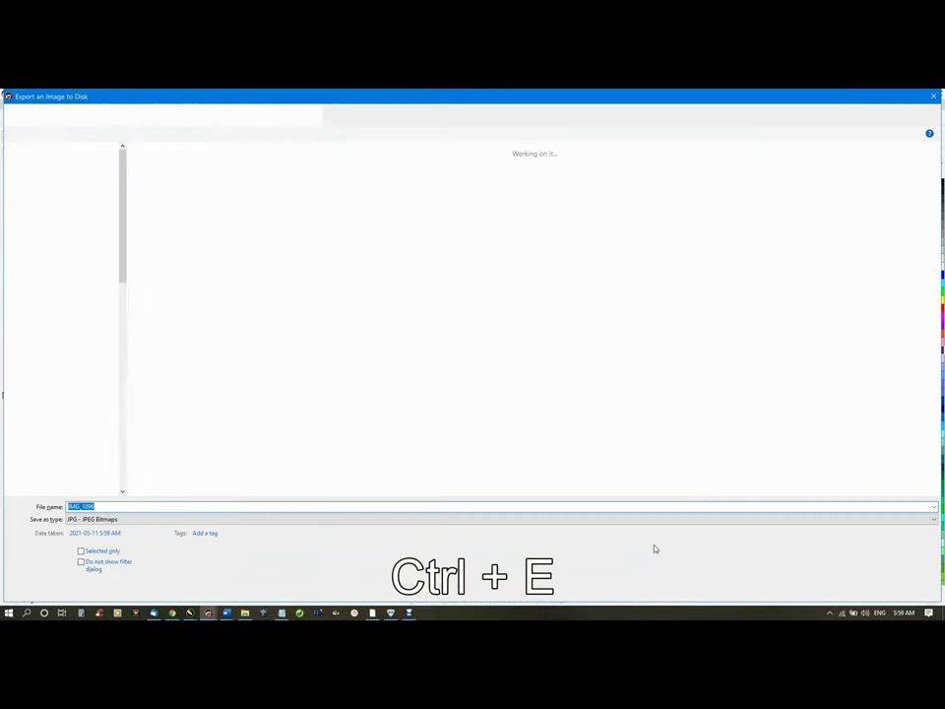
key(Return)
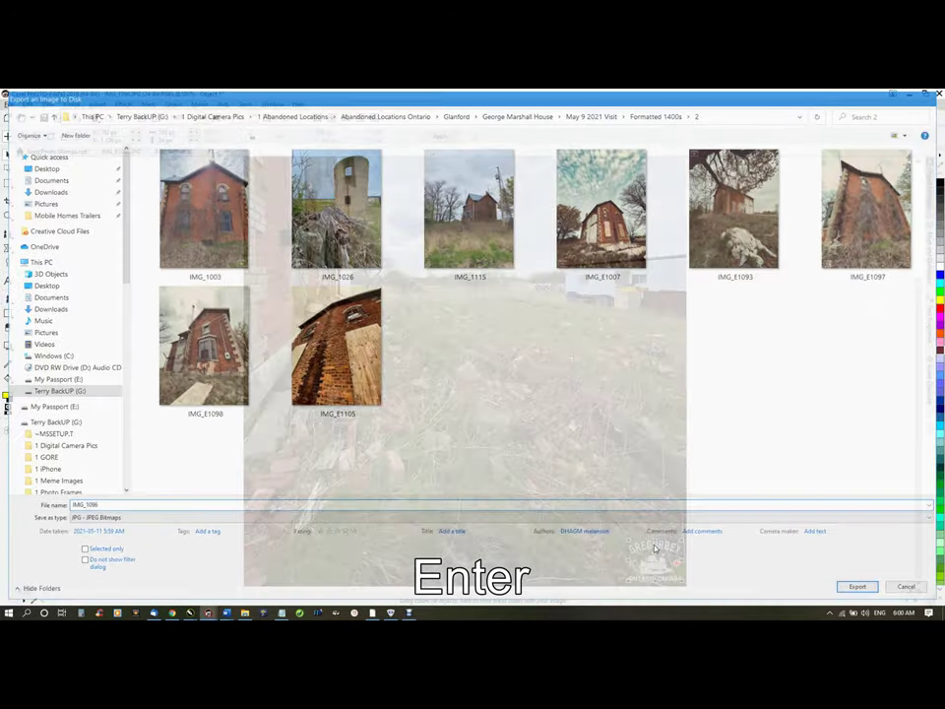
key(Return)
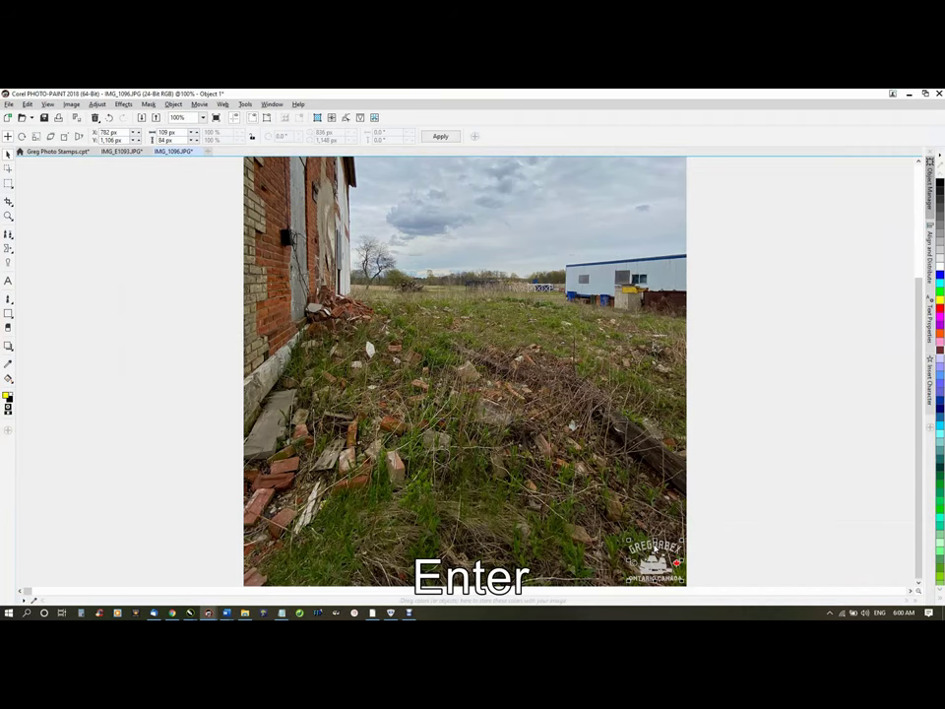
key(Return)
key(ctrl+e)
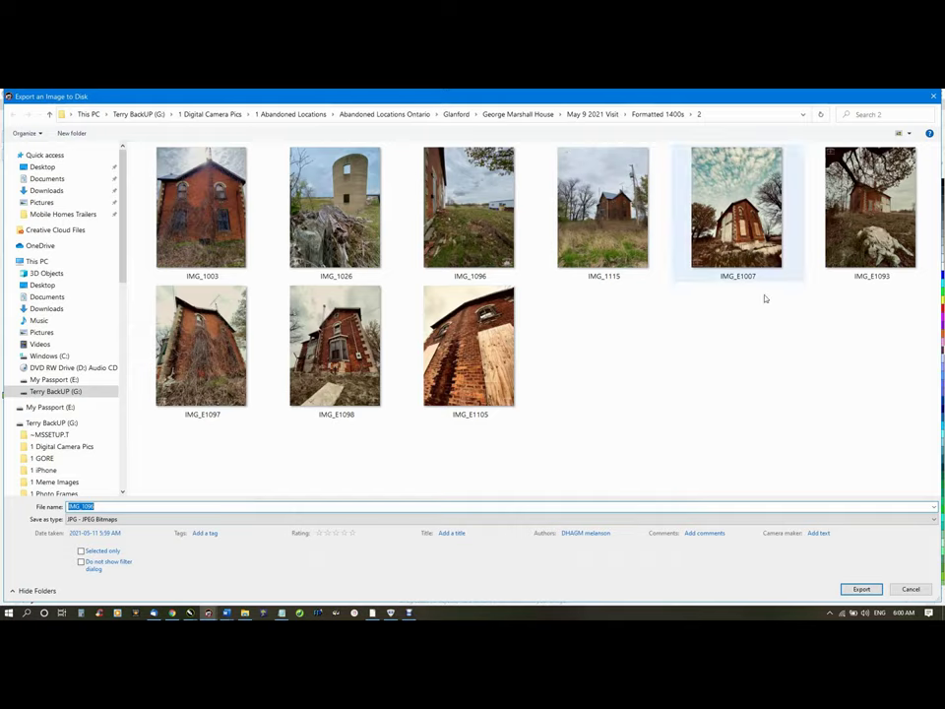
click(906, 589)
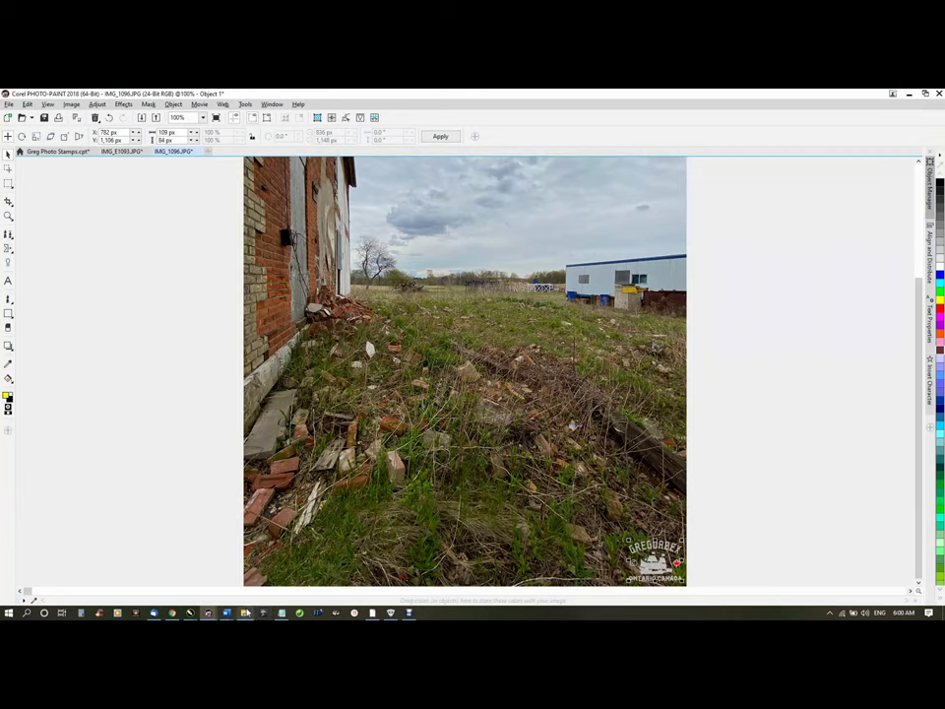
Switch to File Explorer and look through the iPhone n Vid folder for the next photo to edit
click(245, 612)
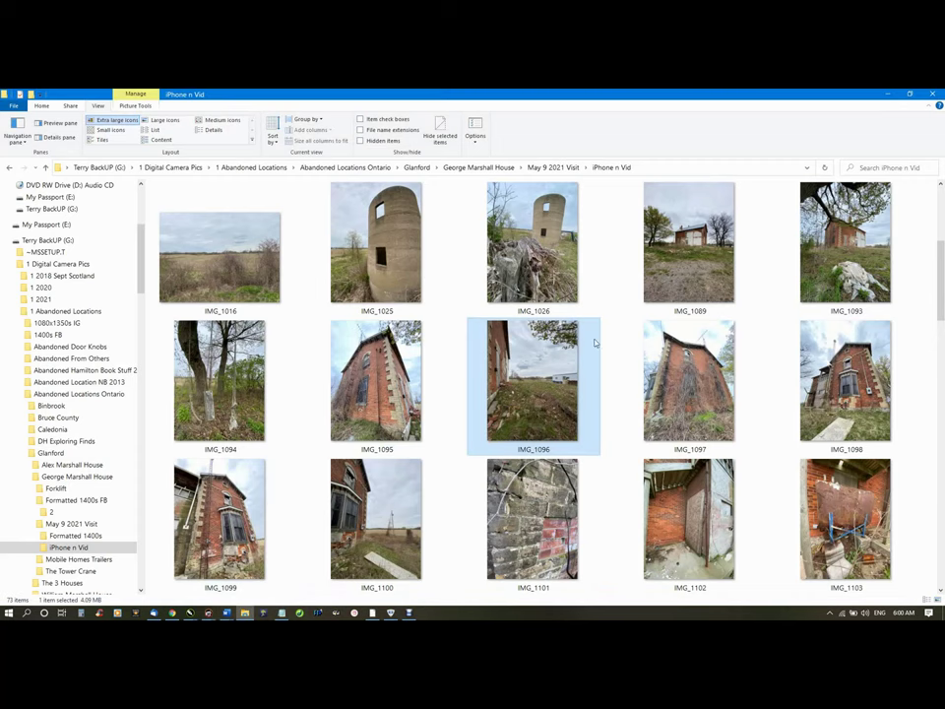
mouse_move(596, 351)
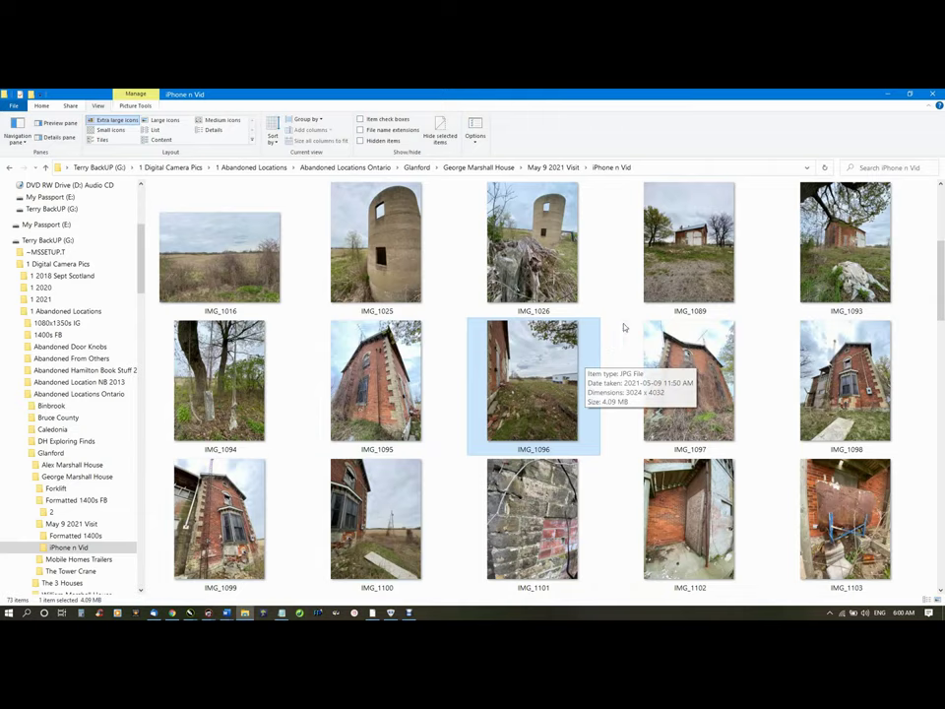
scroll(611, 379, down, 1)
scroll(611, 379, up, 3)
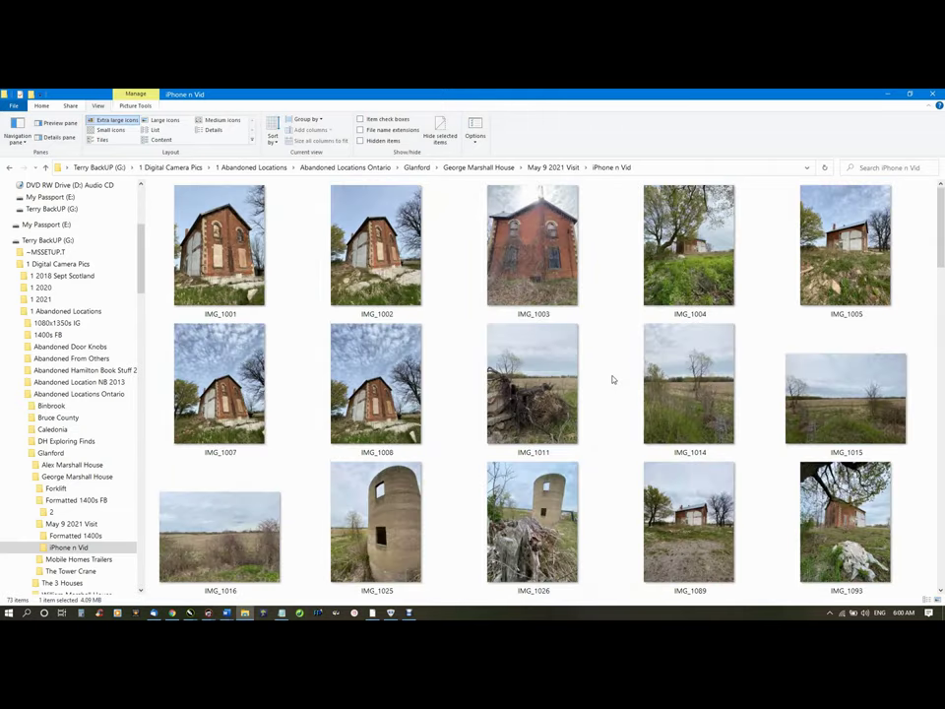
scroll(611, 375, down, 2)
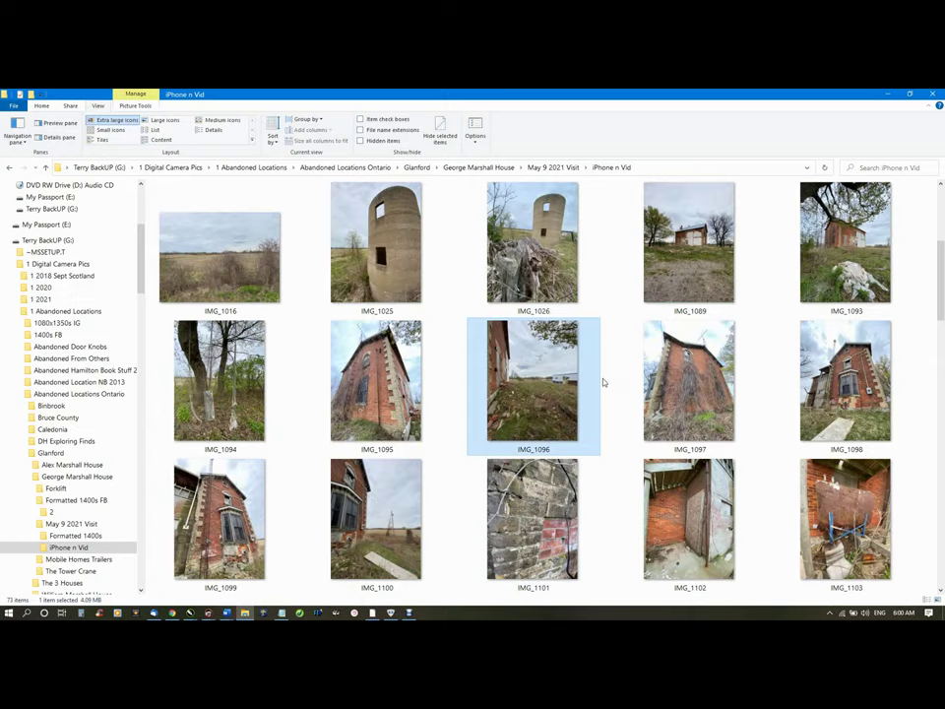
scroll(604, 382, down, 1)
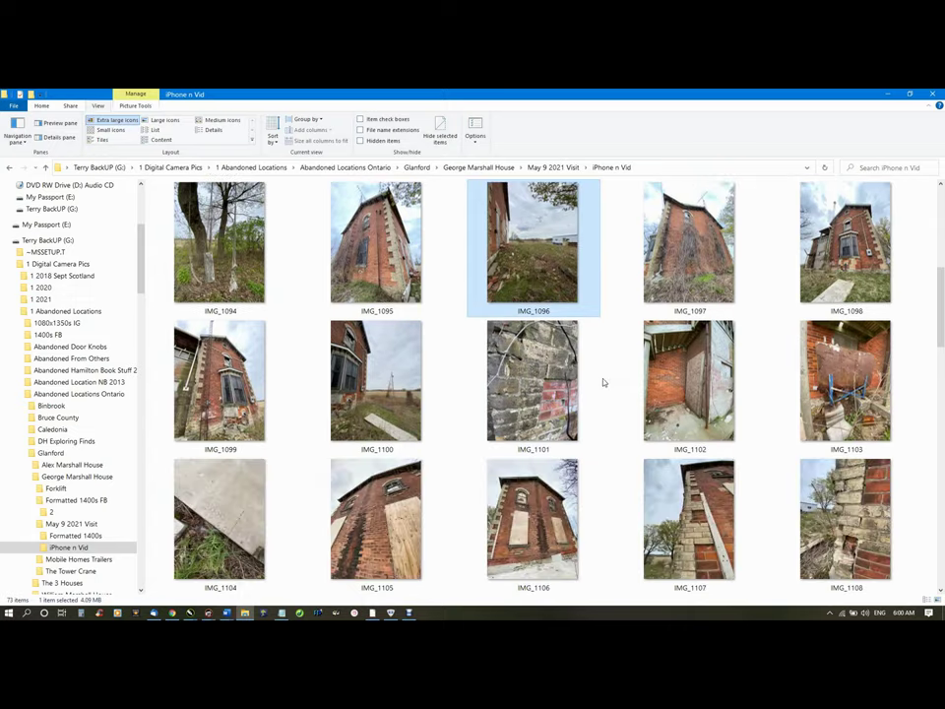
scroll(604, 383, down, 1)
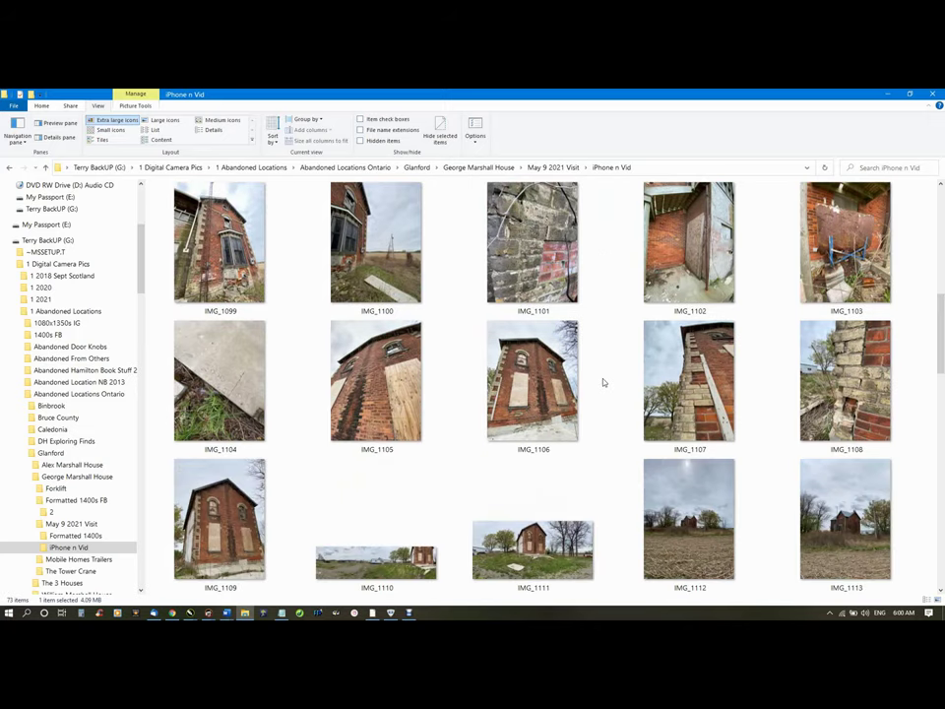
scroll(604, 382, down, 1)
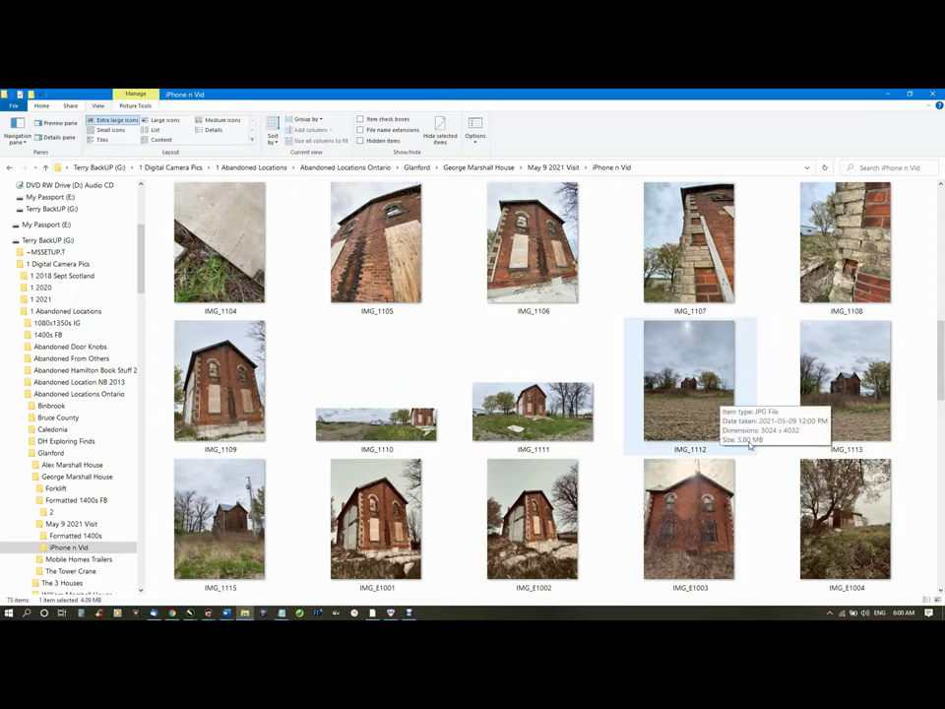
scroll(751, 479, down, 1)
scroll(751, 479, down, 1)
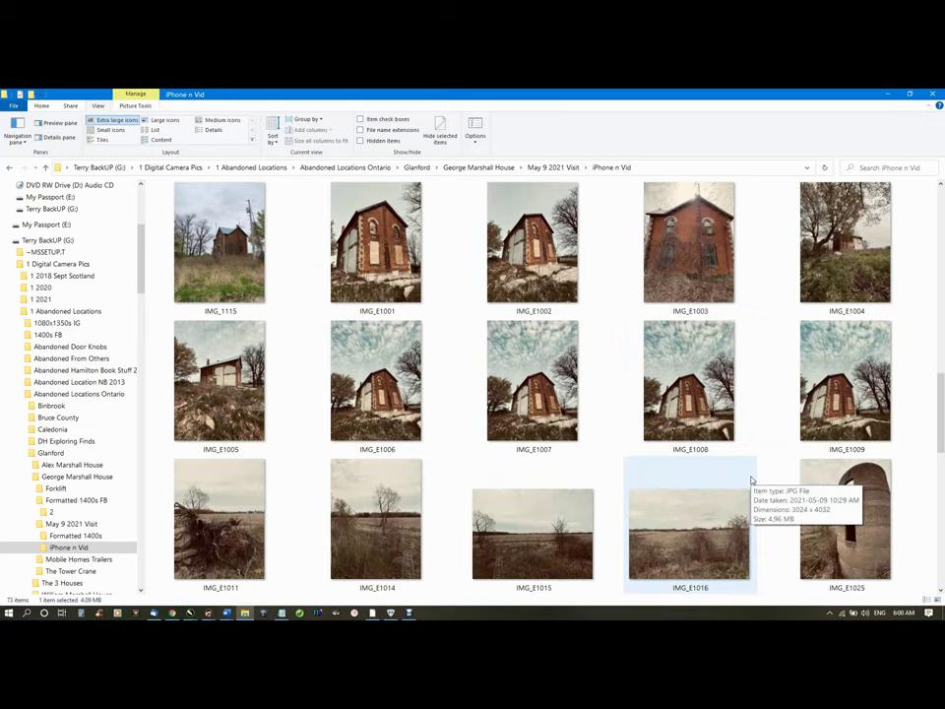
scroll(750, 480, down, 1)
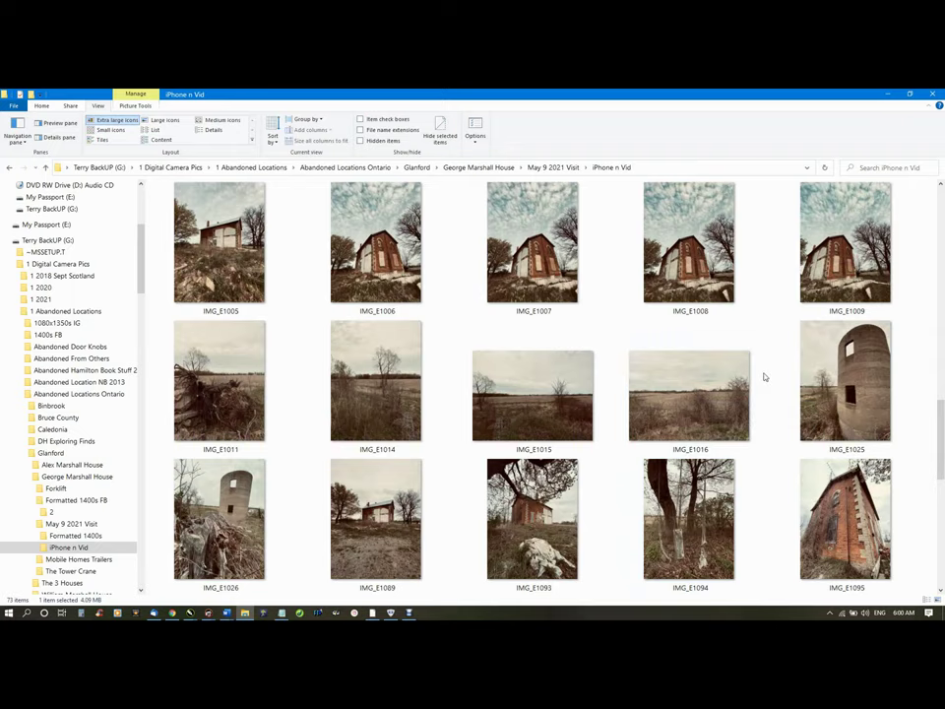
scroll(763, 378, down, 1)
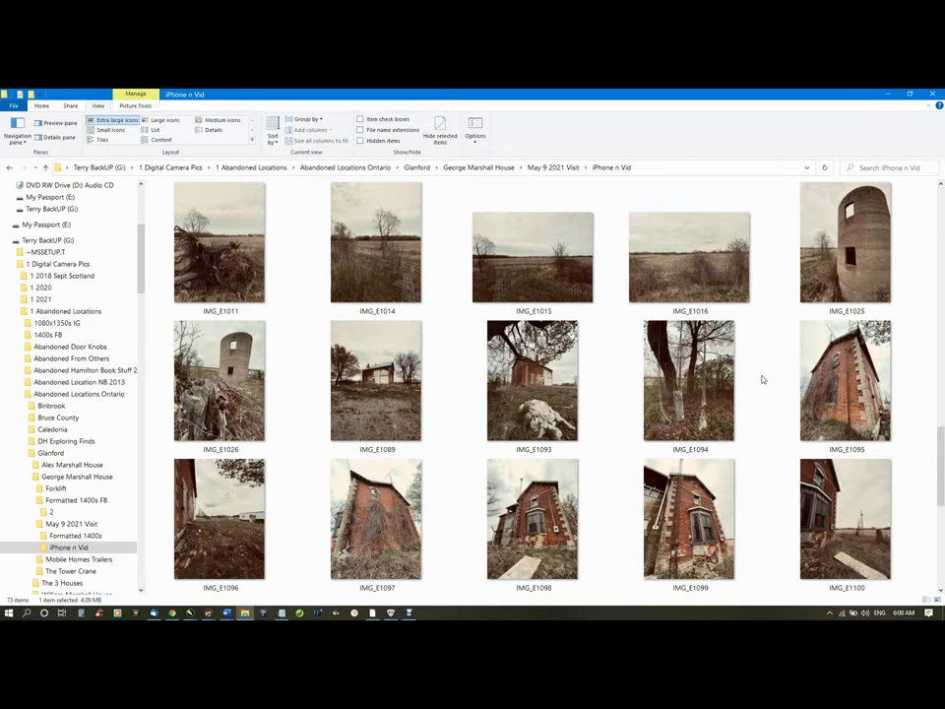
scroll(762, 380, down, 1)
scroll(761, 382, down, 2)
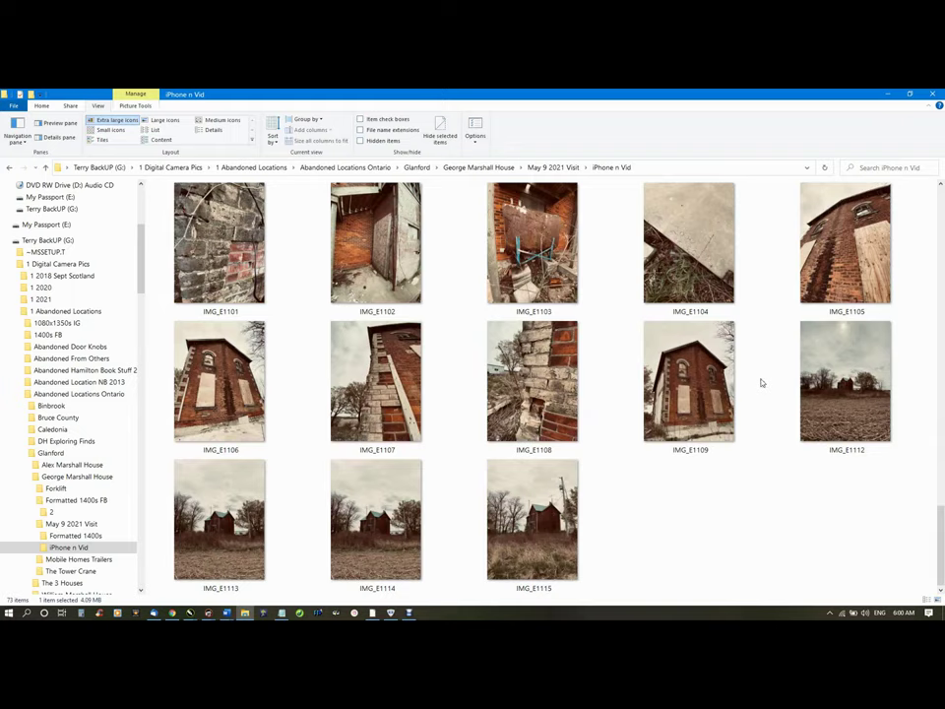
scroll(761, 383, up, 2)
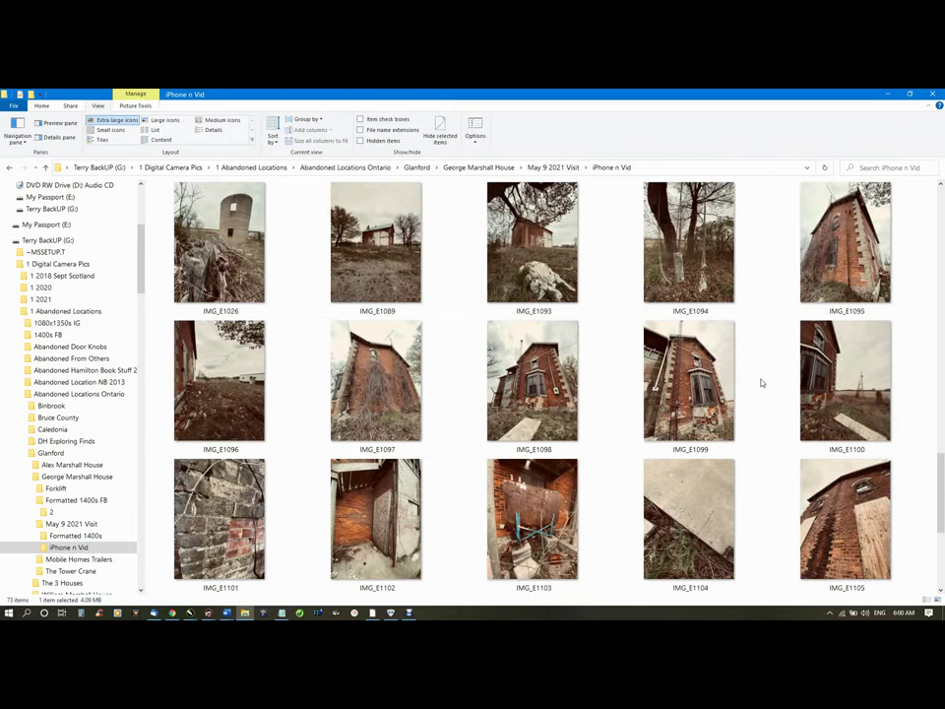
scroll(762, 383, up, 1)
double_click(659, 256)
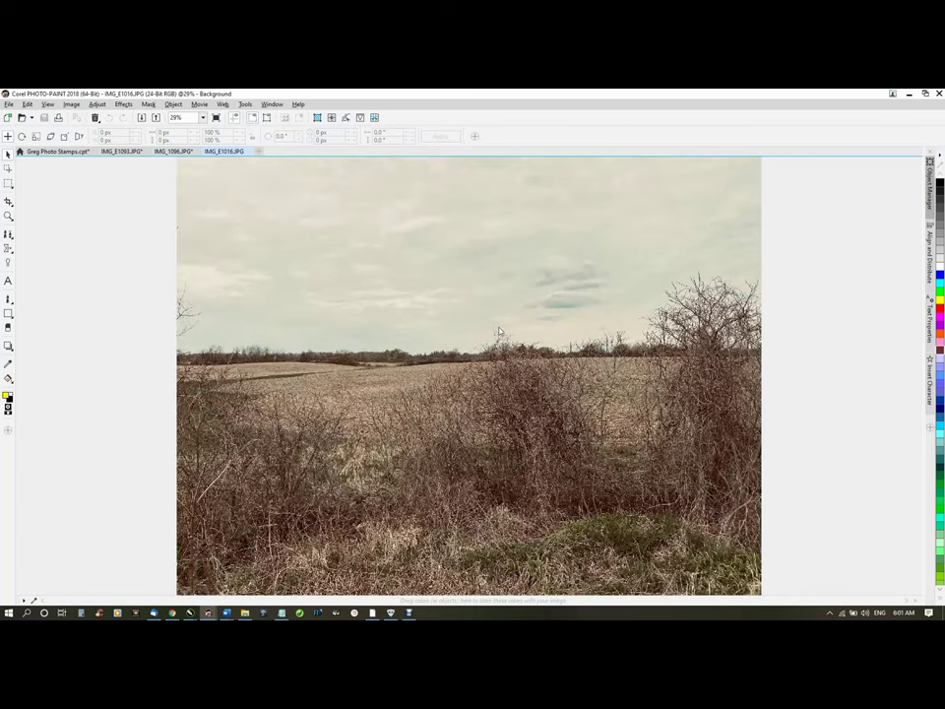
click(248, 151)
key(ctrl+F4)
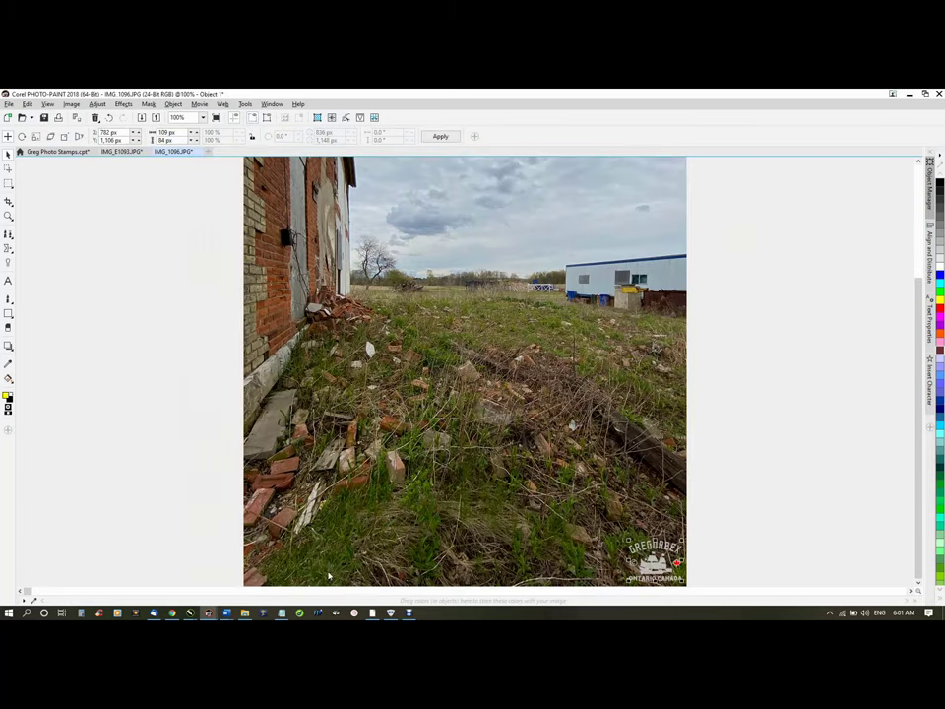
Open IMG_E1094 from the iPhone n Vid folder in Corel PHOTO-PAINT
click(244, 613)
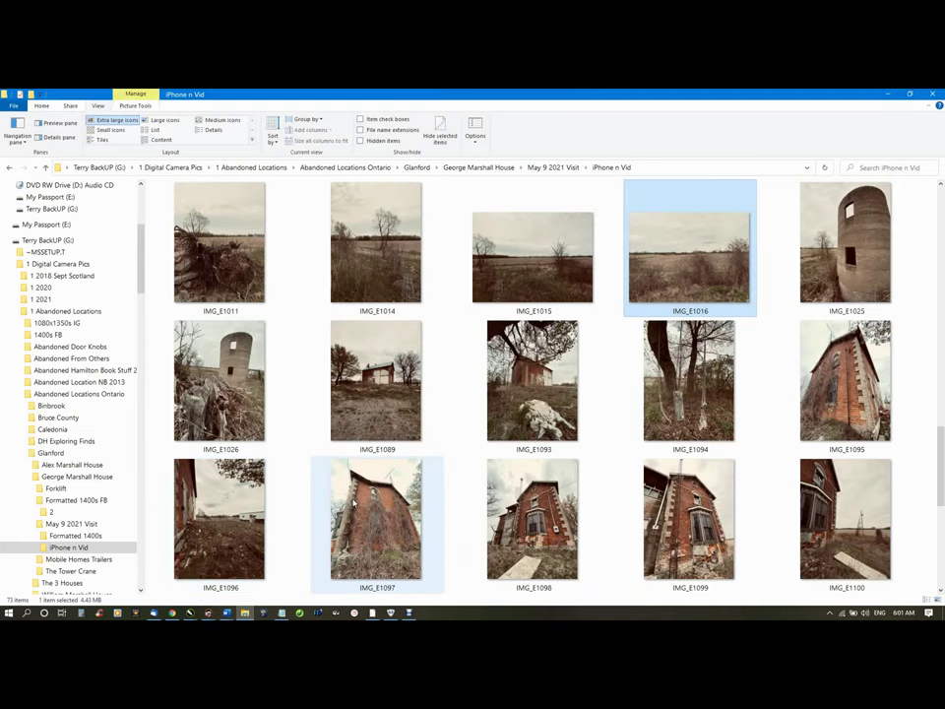
double_click(693, 362)
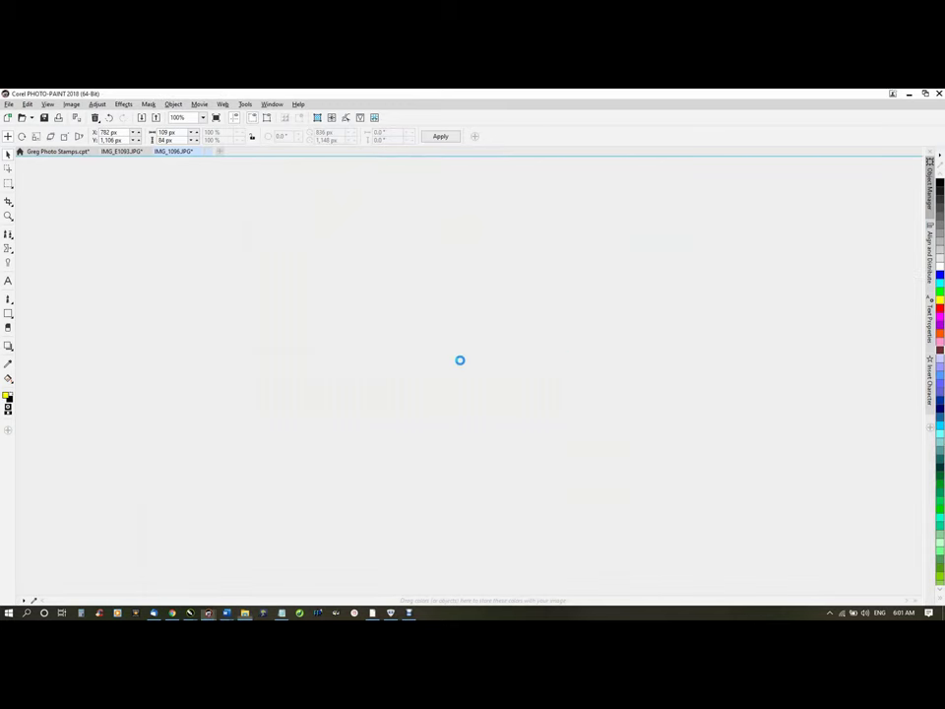
click(217, 117)
click(227, 215)
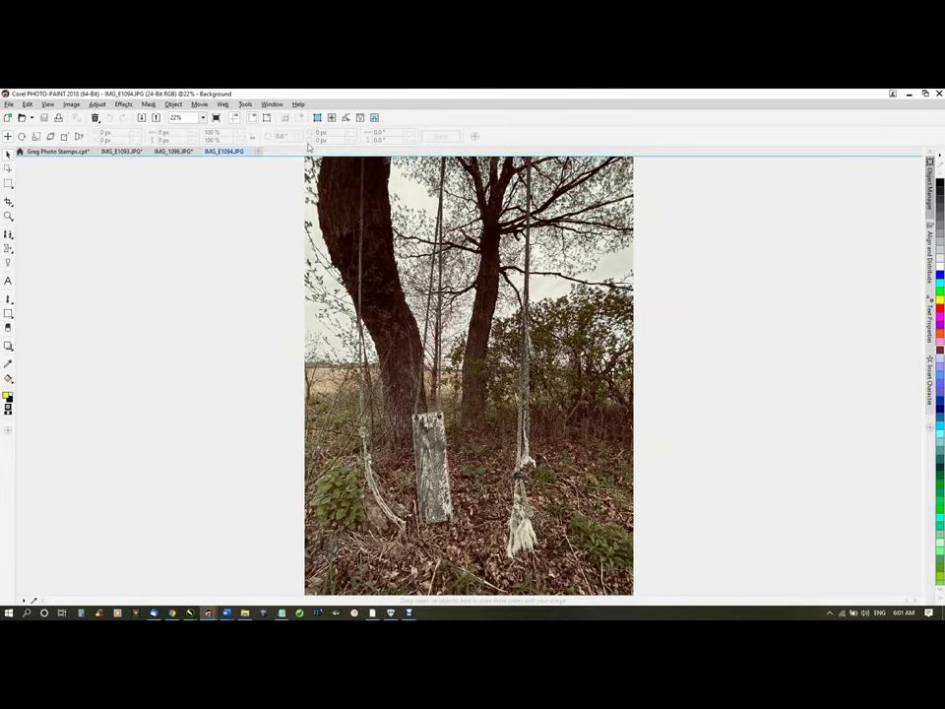
Resample IMG_E1094.JPG to a height of 1200 pixels, maintaining its aspect ratio
click(329, 118)
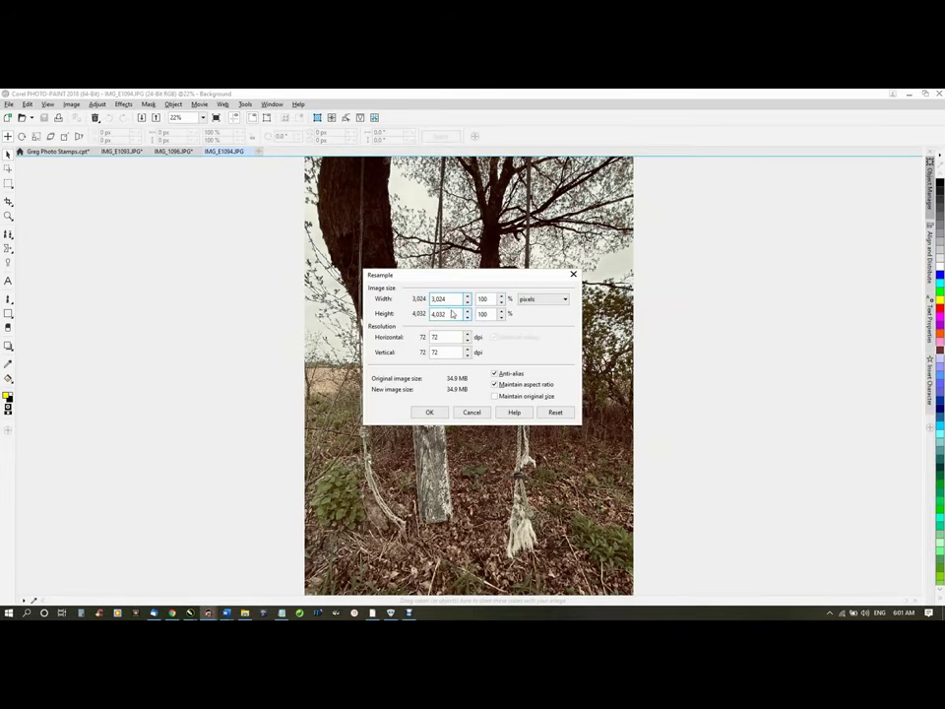
double_click(450, 313)
text(1200)
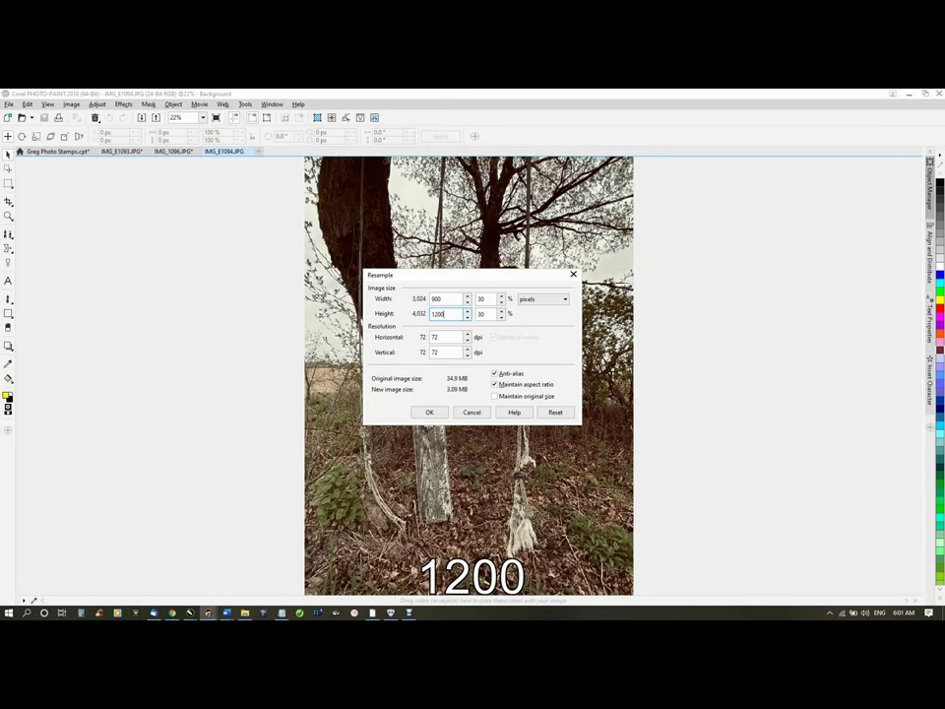
key(Return)
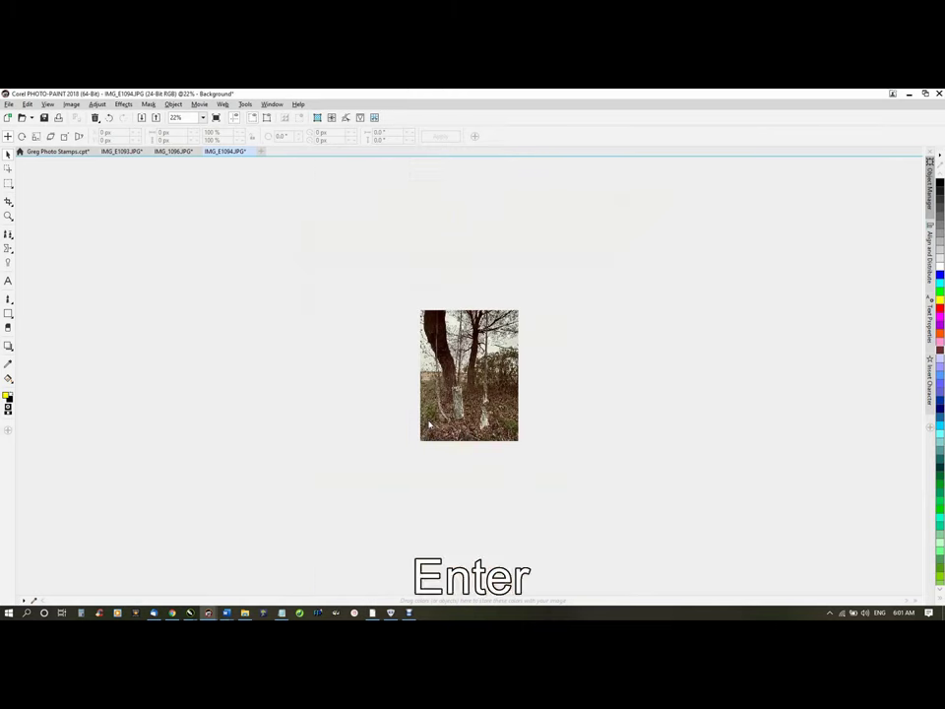
Apply the Time Machine camera effect to IMG_E1094.JPG with the Albumen style at an intensity of 40
scroll(429, 426, up, 3)
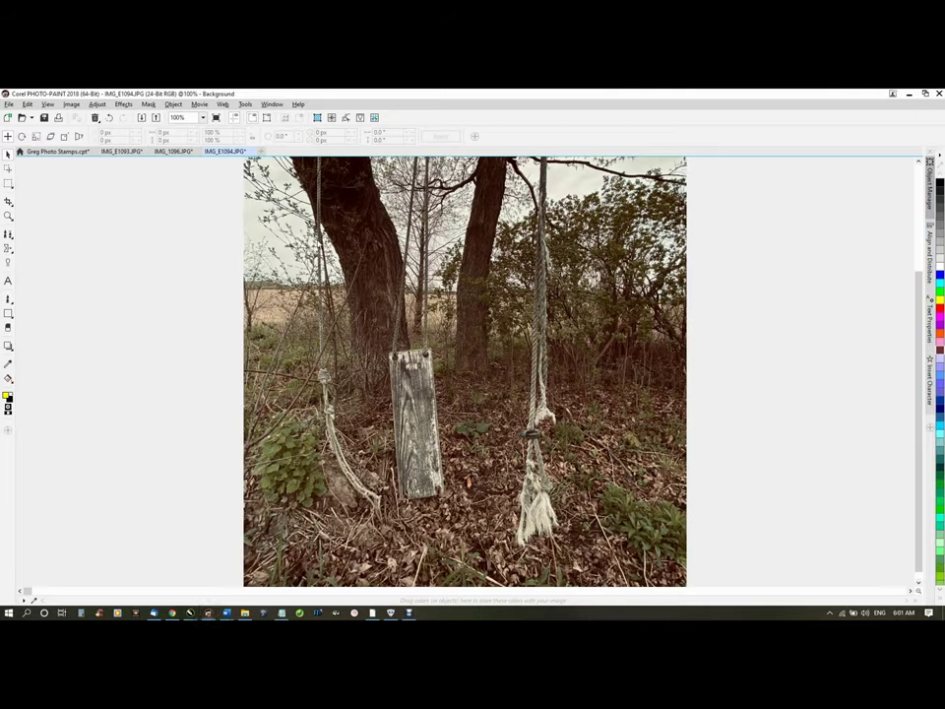
click(123, 105)
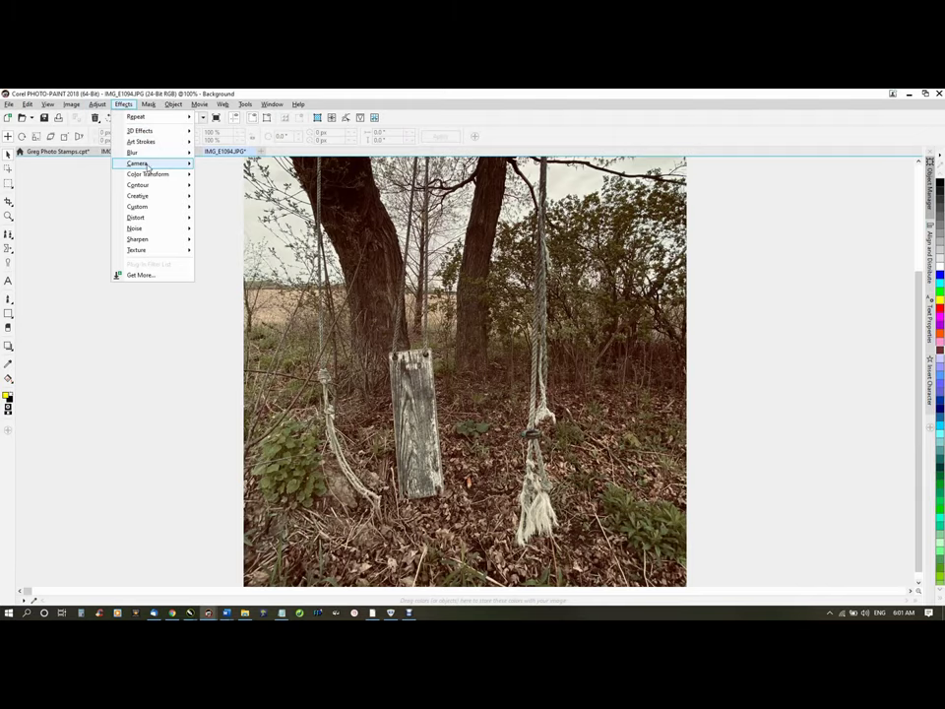
mouse_move(148, 164)
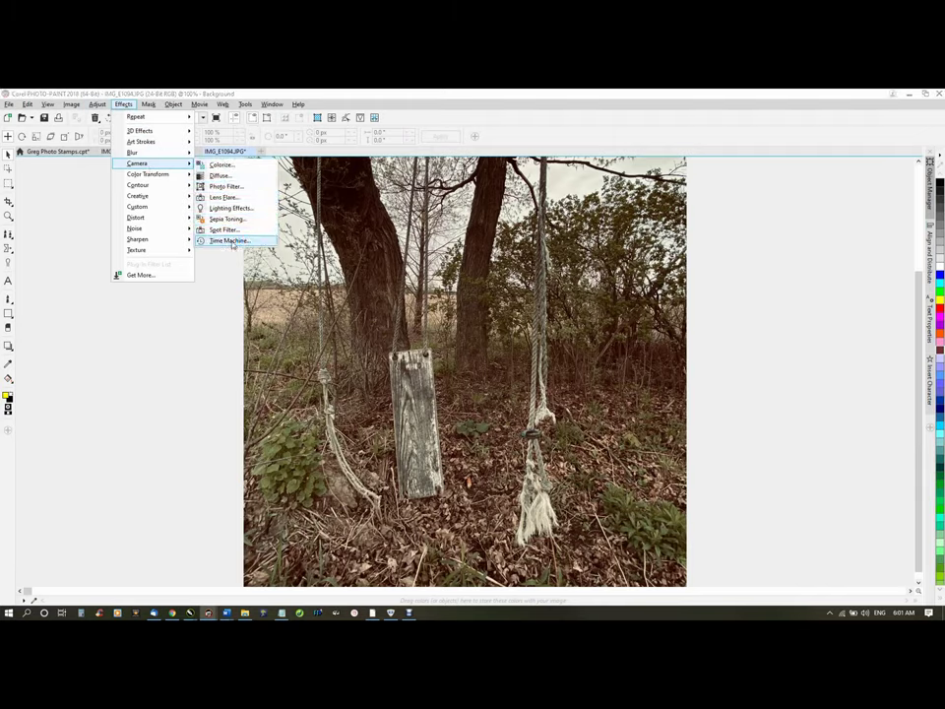
click(230, 241)
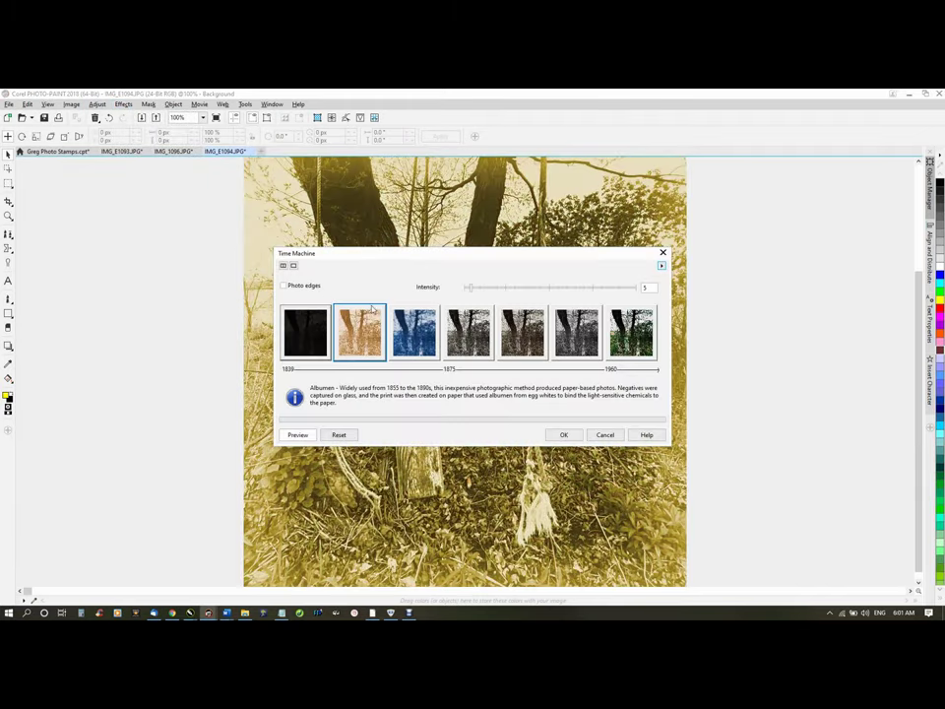
drag(397, 257, 634, 170)
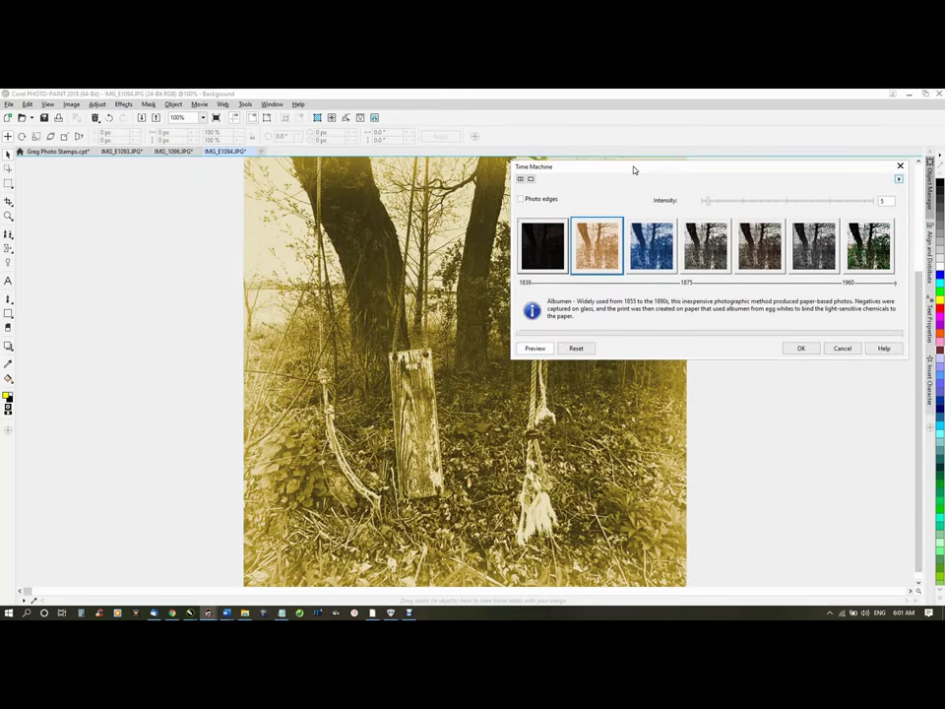
click(770, 206)
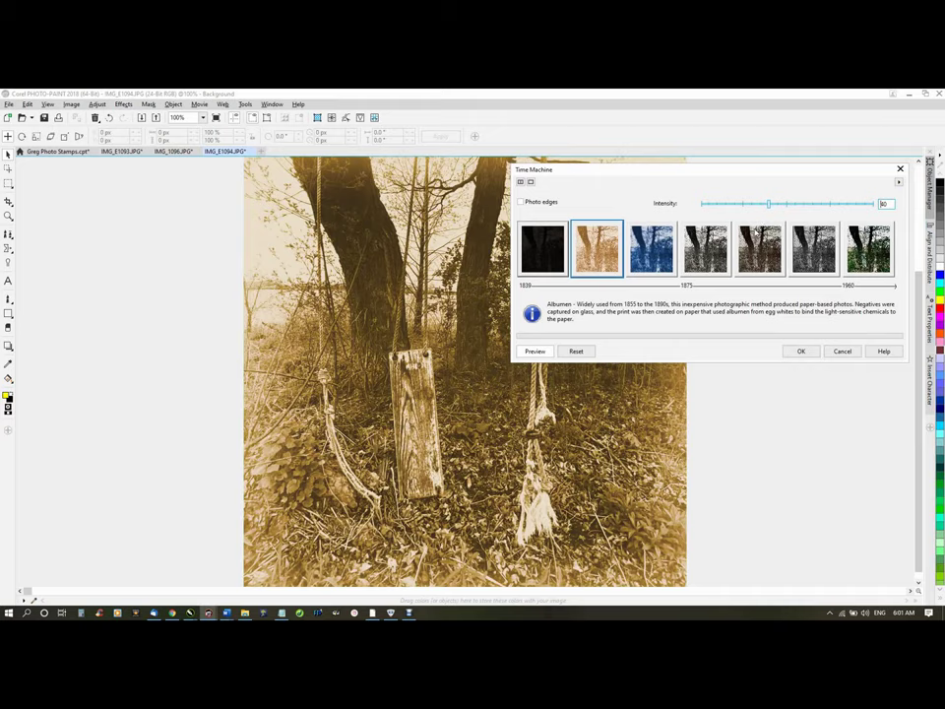
click(800, 350)
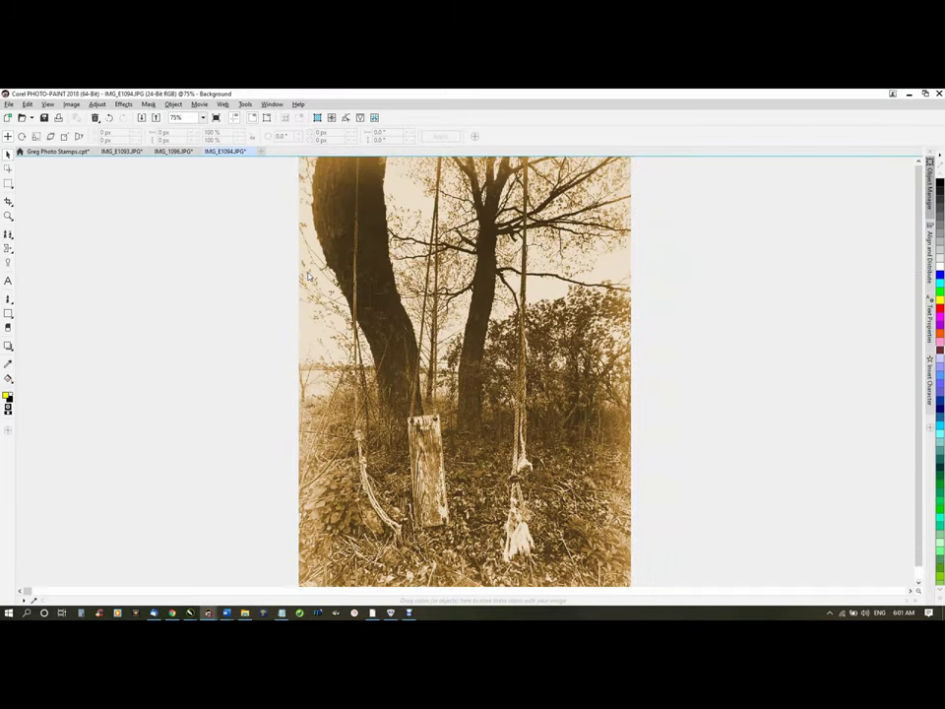
scroll(309, 279, down, 1)
key(ctrl+v)
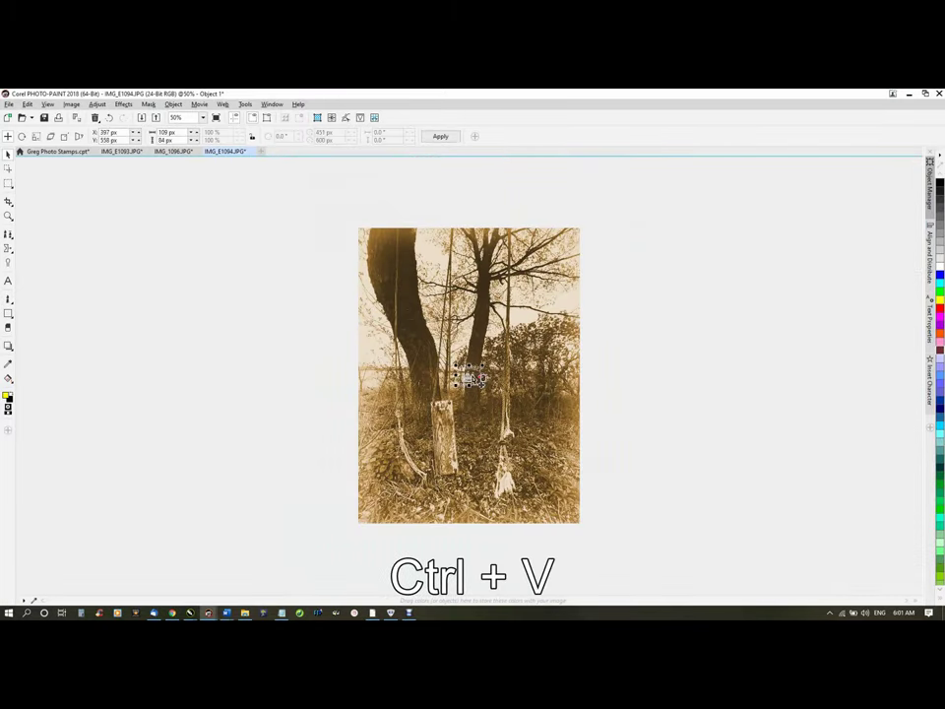
key(Delete)
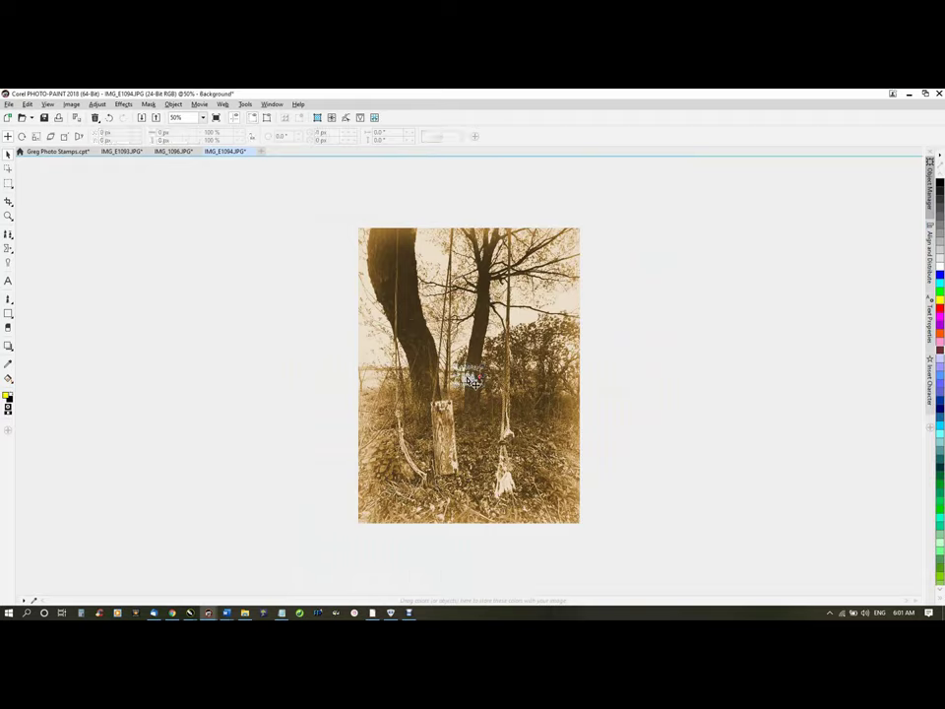
click(471, 380)
key(Delete)
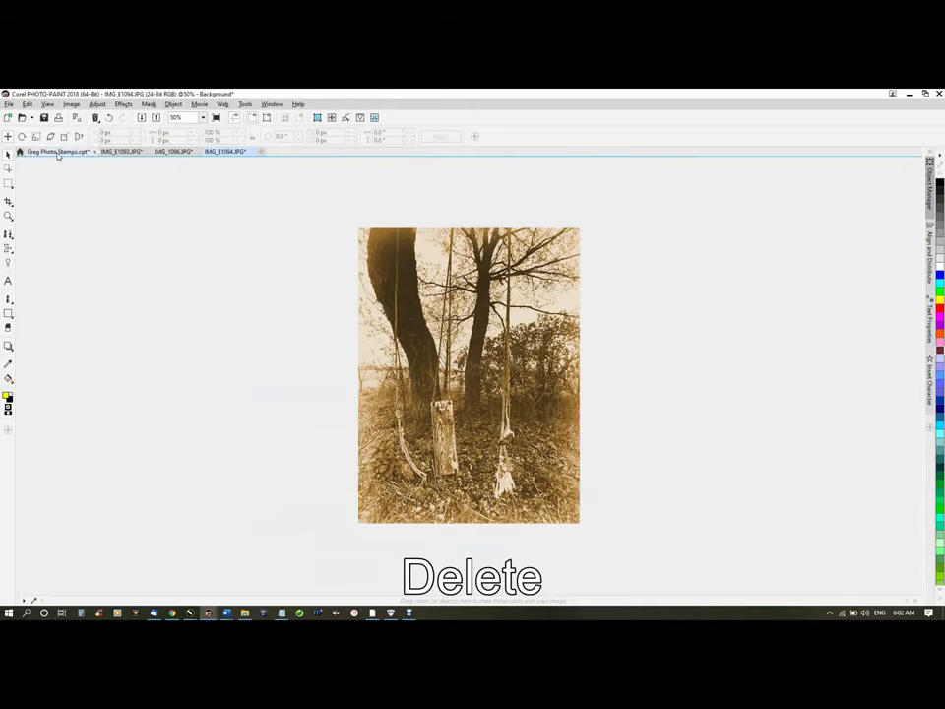
Copy the Gregorbex sextant stamp from the photo stamps file into IMG_E1094.JPG and place it in the photo's lower-right corner
click(58, 153)
click(445, 230)
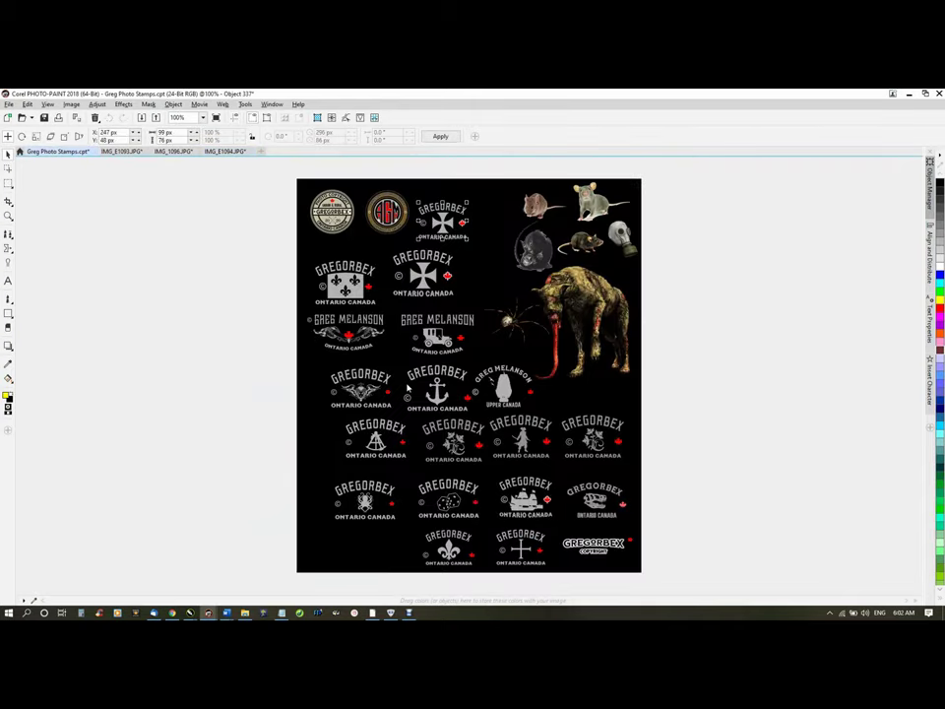
click(374, 441)
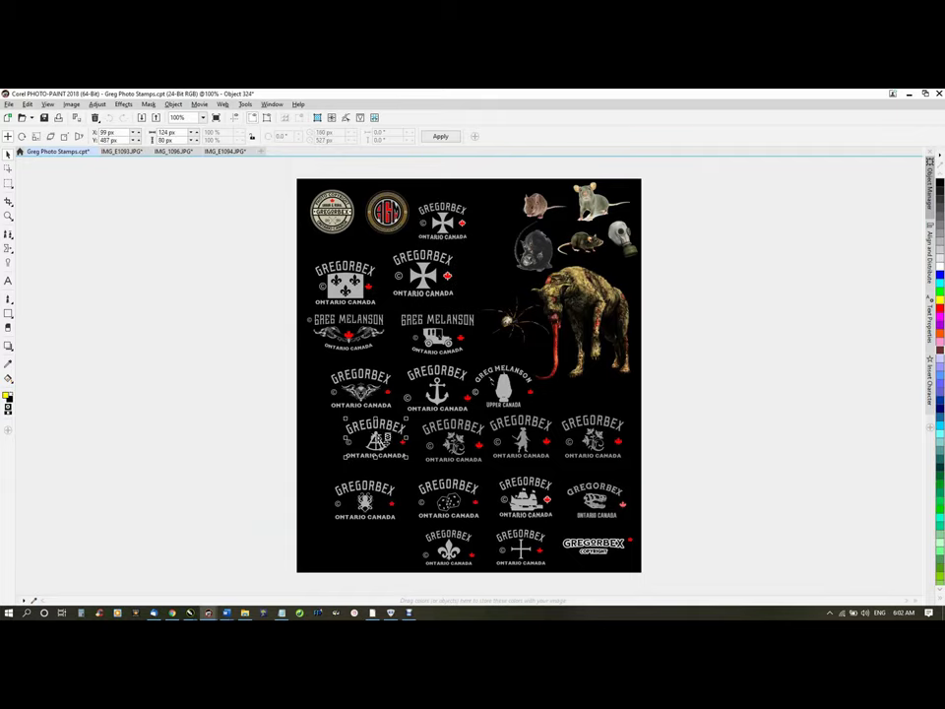
key(ctrl+c)
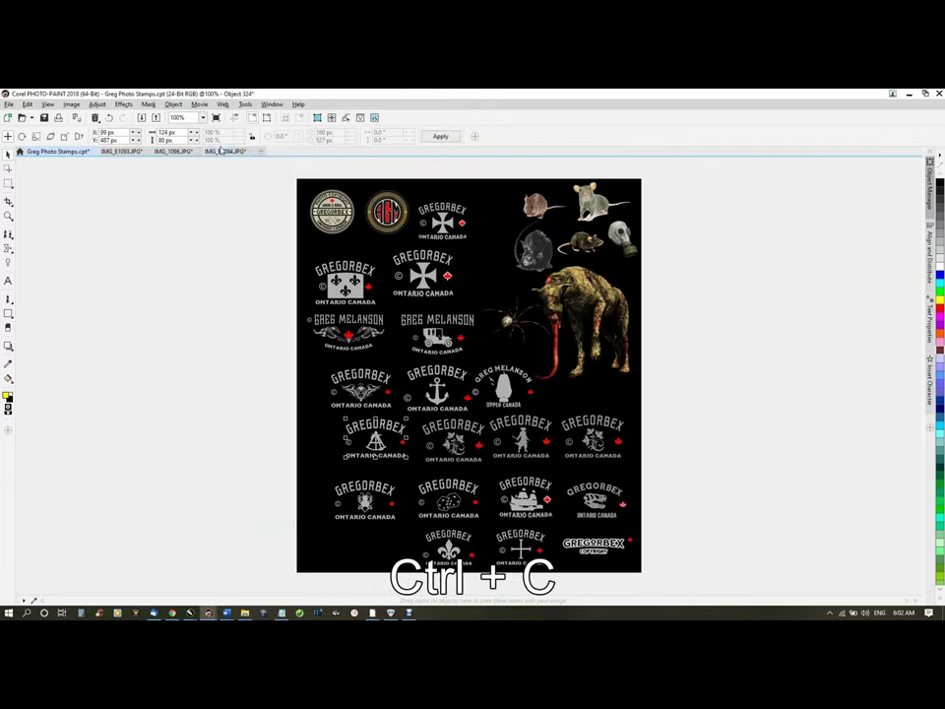
click(225, 151)
key(ctrl+v)
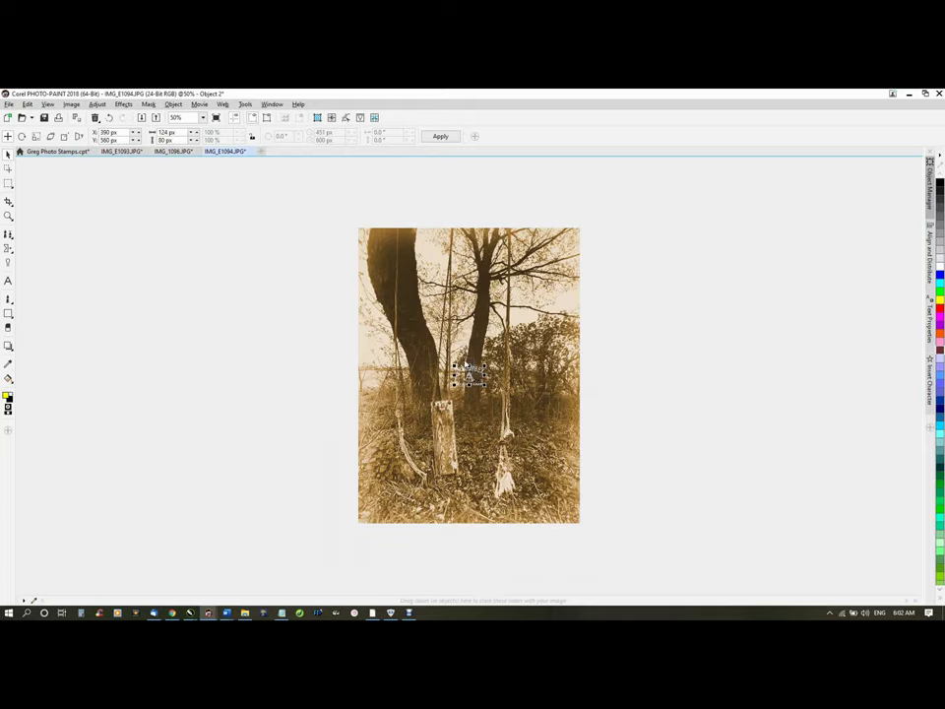
drag(467, 367, 562, 511)
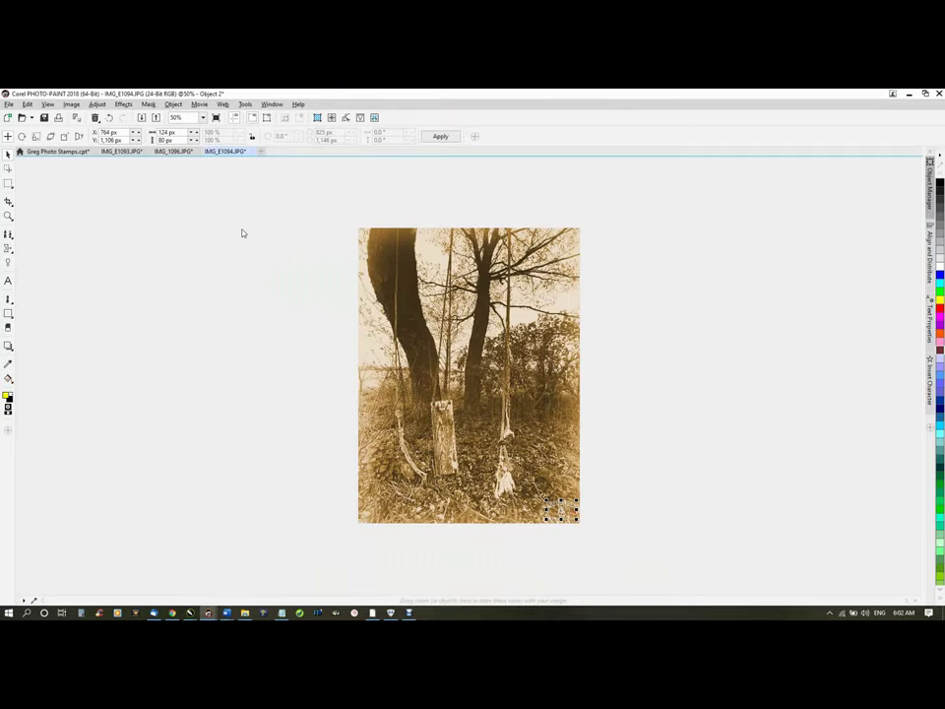
Close IMG_E1094.JPG without saving and open IMG_E1101 from the iPhone n Vid folder in File Explorer
click(251, 151)
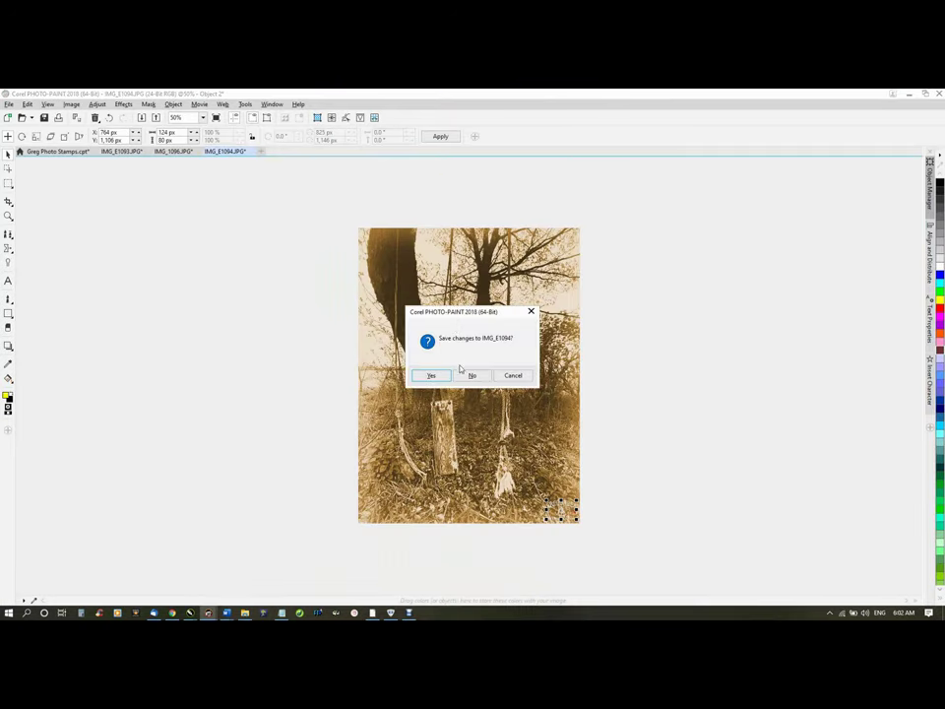
click(471, 376)
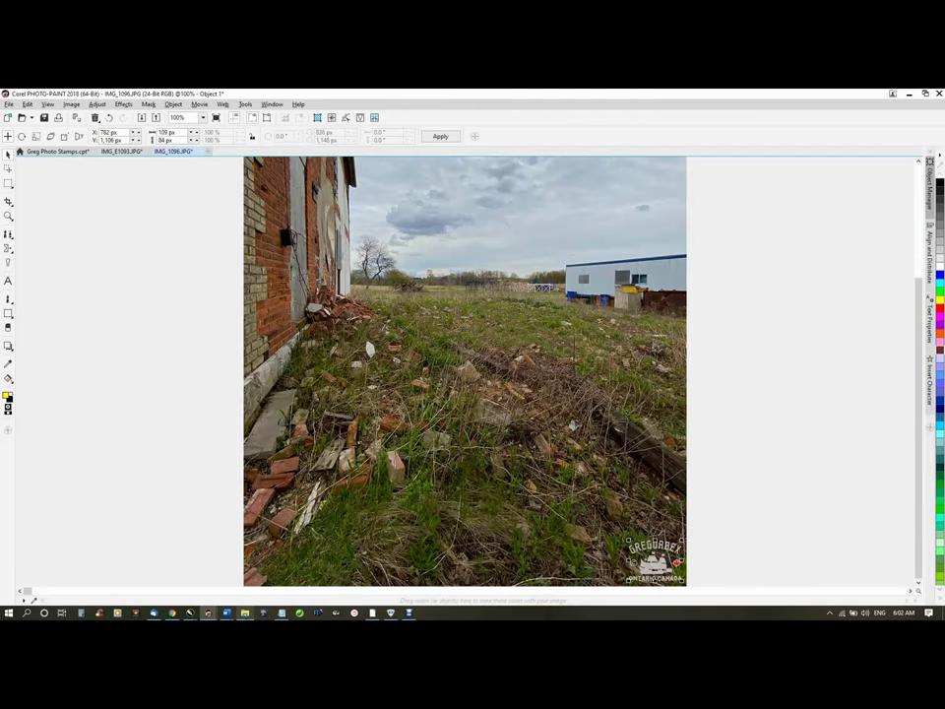
click(245, 613)
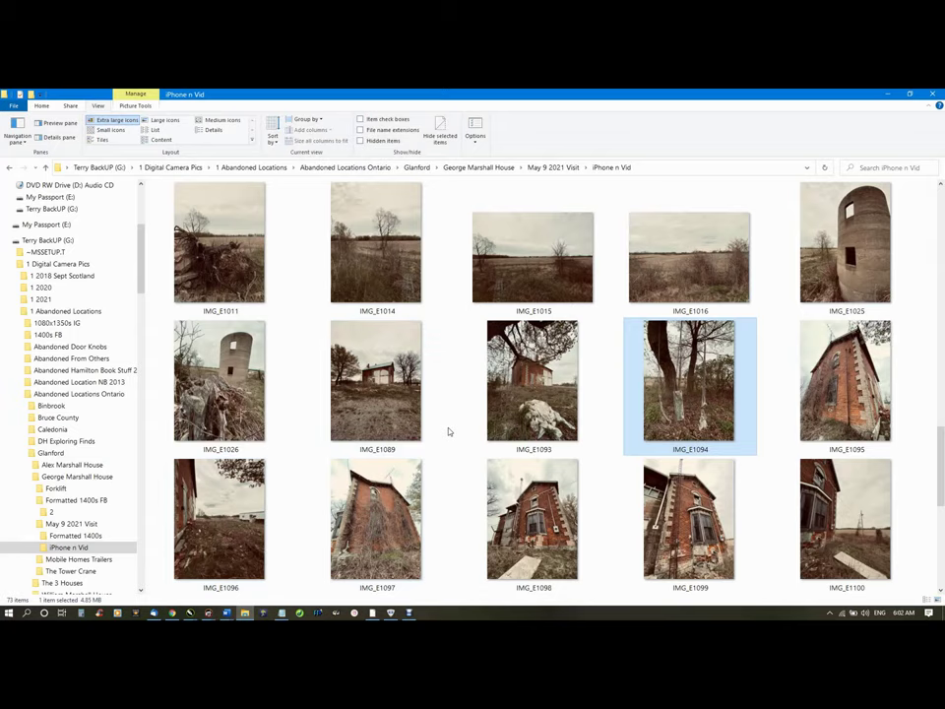
scroll(448, 432, down, 1)
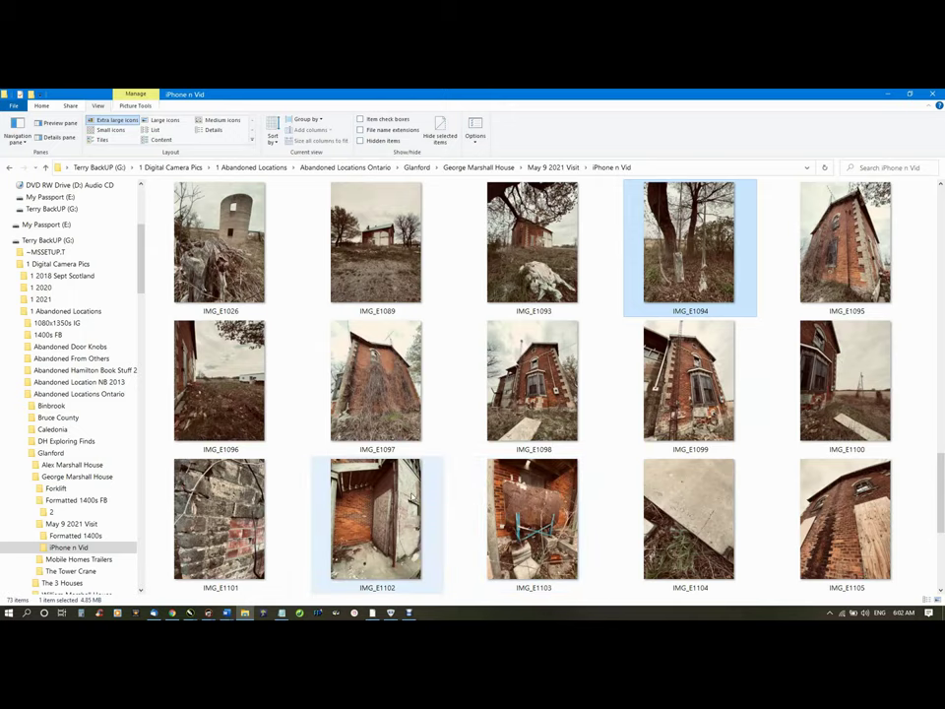
mouse_move(412, 497)
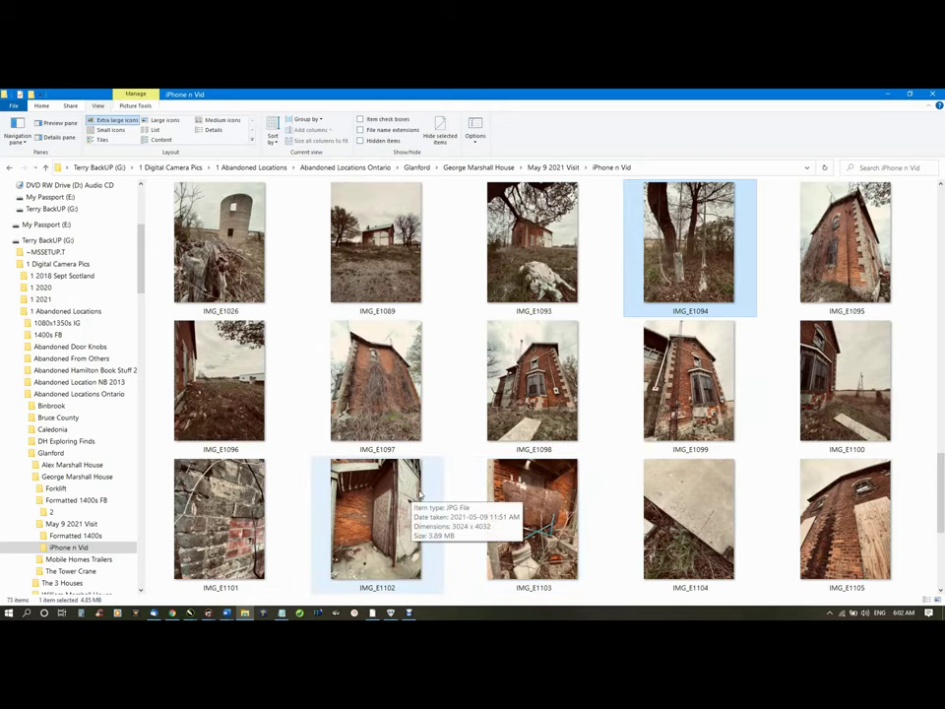
scroll(420, 494, down, 2)
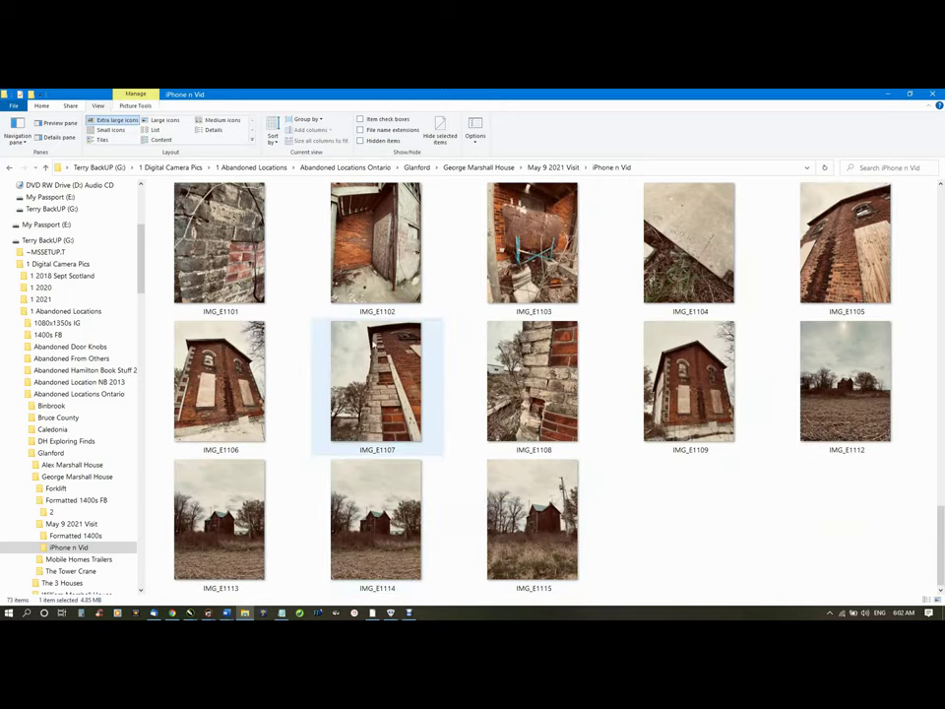
click(240, 237)
double_click(241, 237)
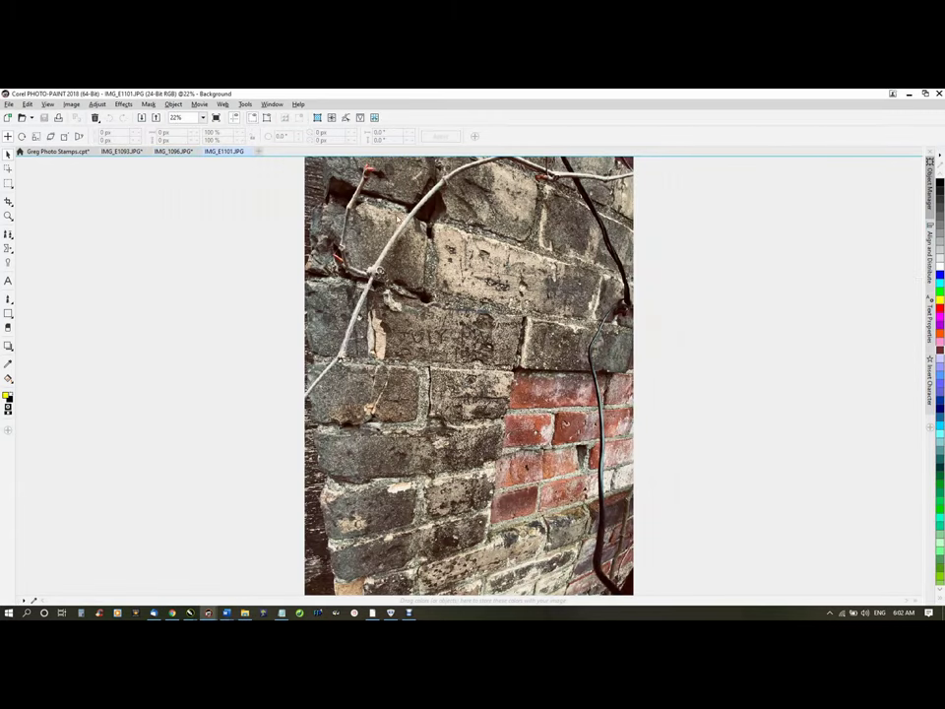
Resample IMG_E1101.JPG to a height of 1200 pixels, maintaining its aspect ratio
click(317, 118)
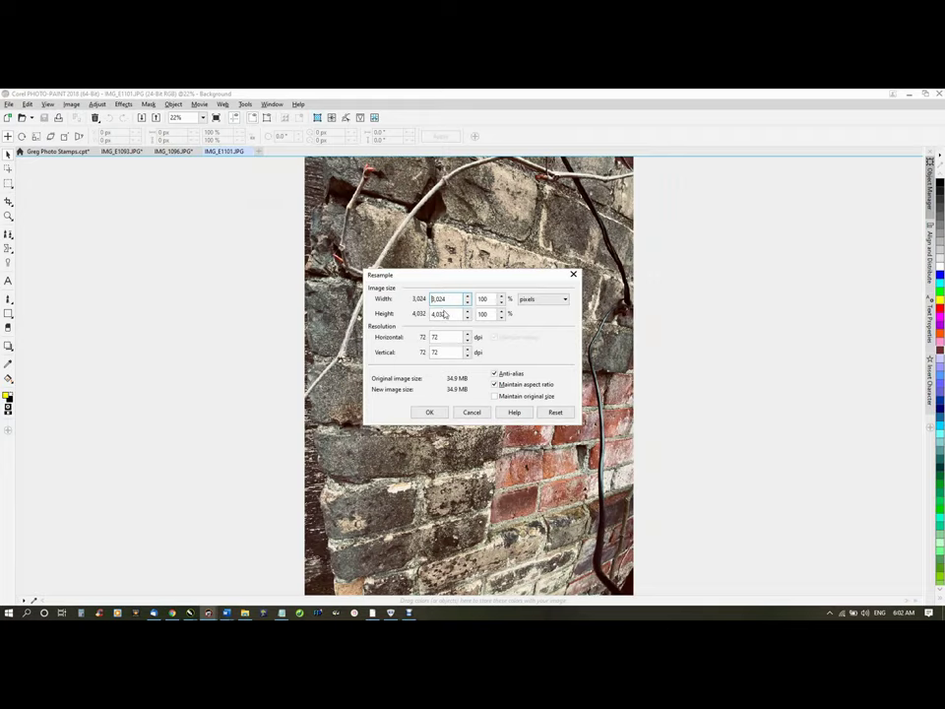
double_click(449, 315)
text(1200)
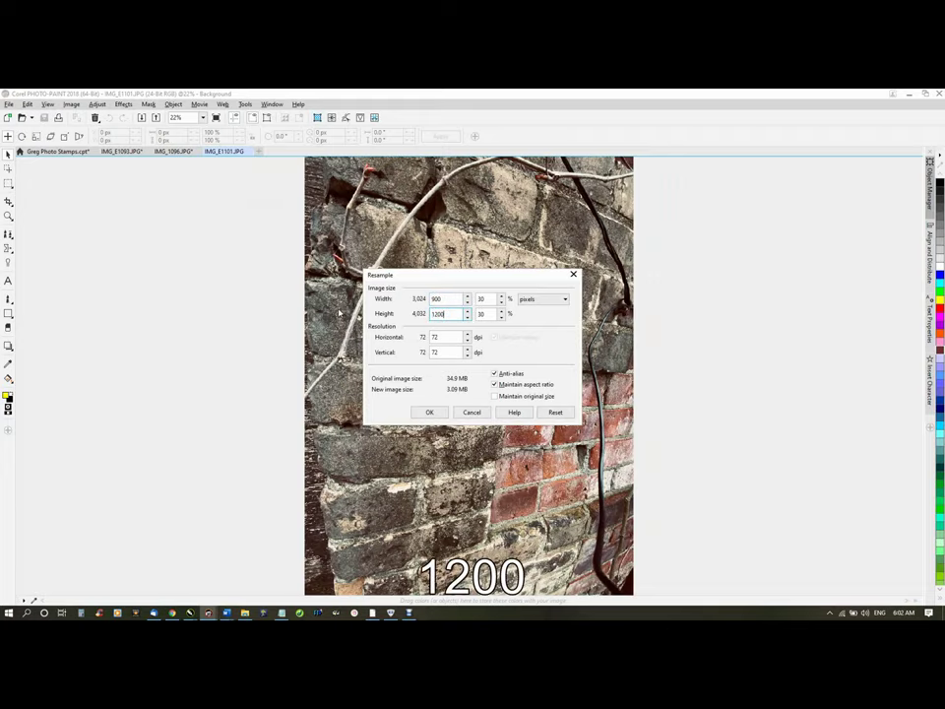
key(Return)
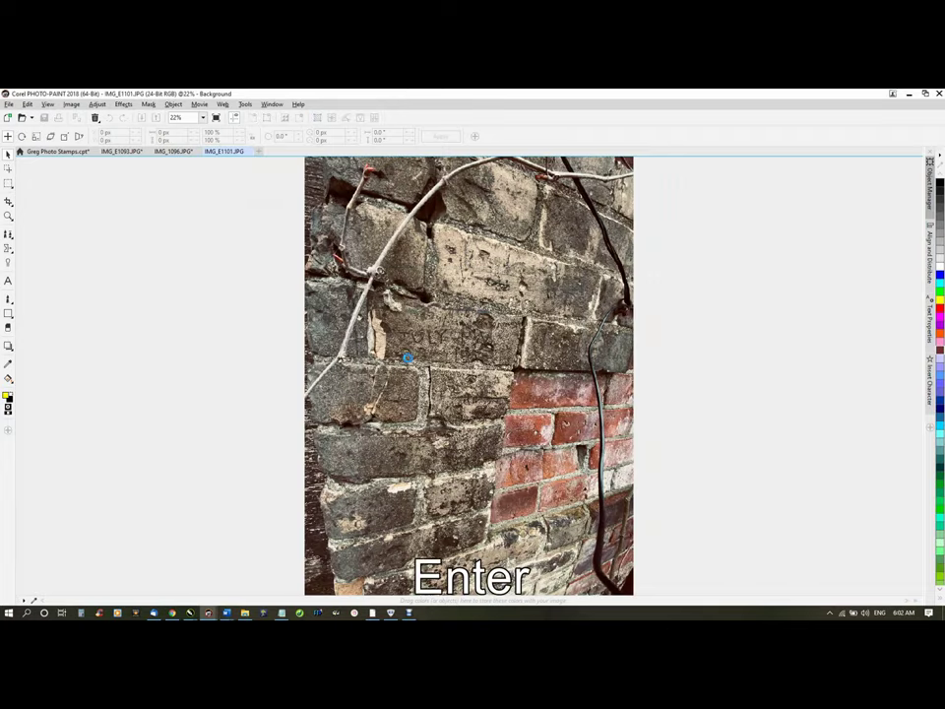
scroll(442, 367, up, 4)
scroll(444, 367, up, 1)
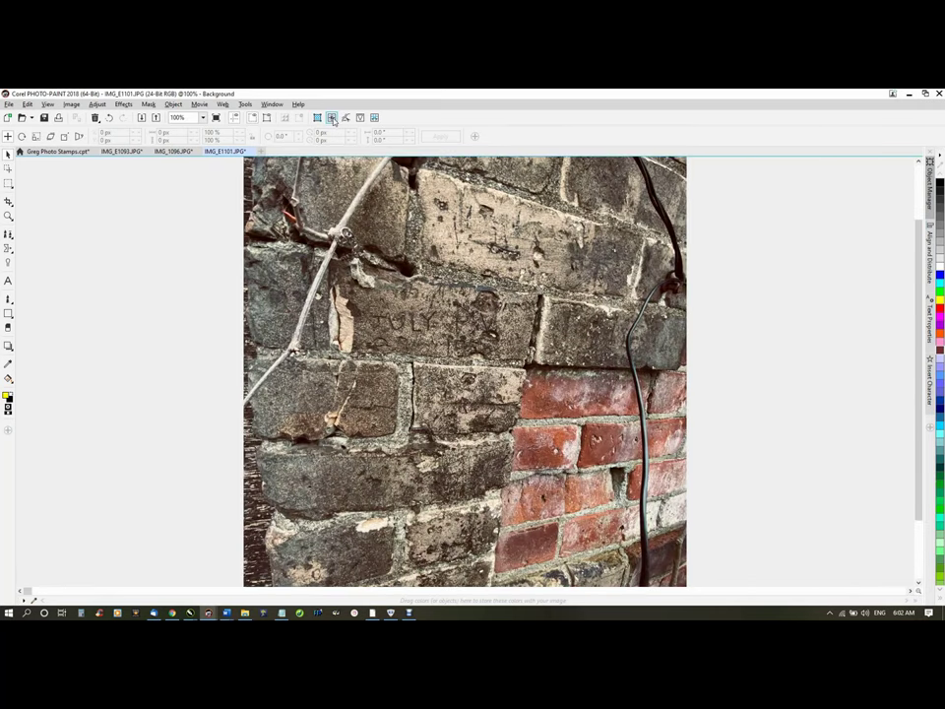
key(ctrl+b)
drag(454, 298, 709, 258)
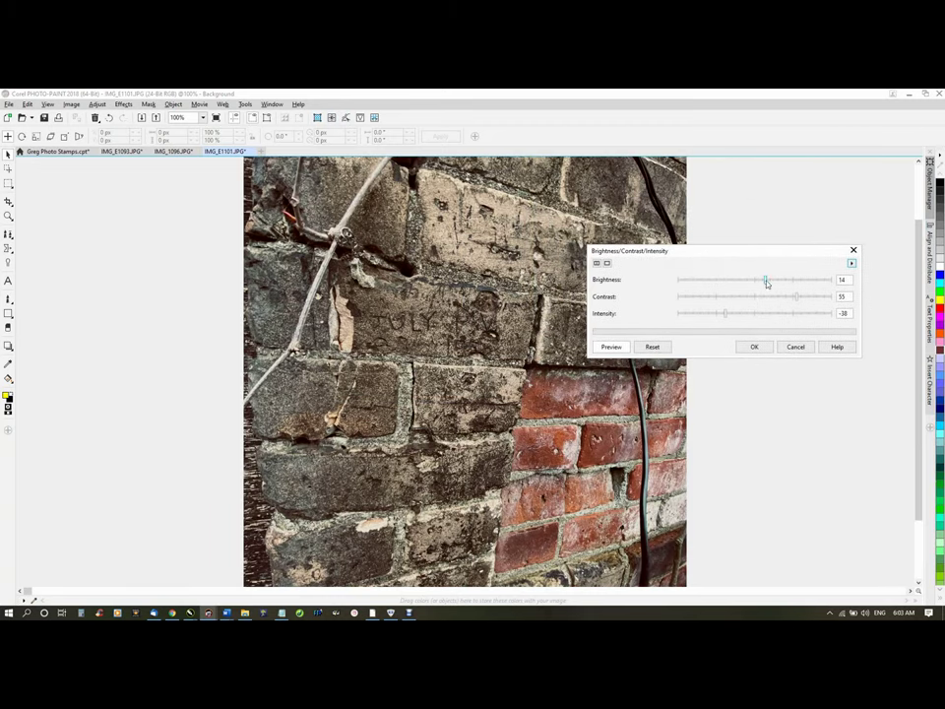
drag(767, 283, 773, 282)
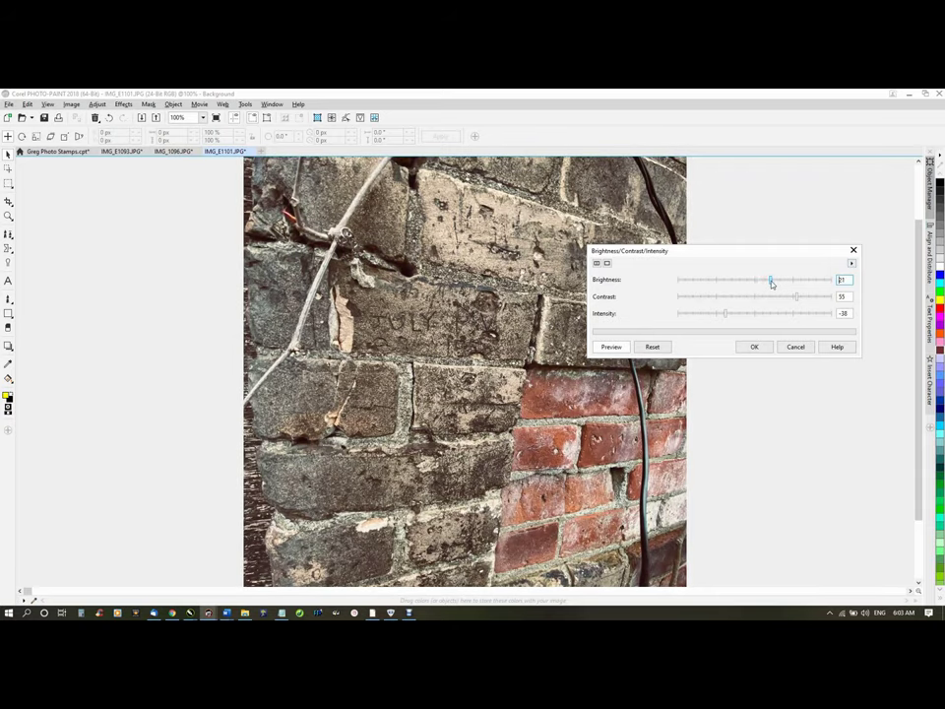
click(796, 348)
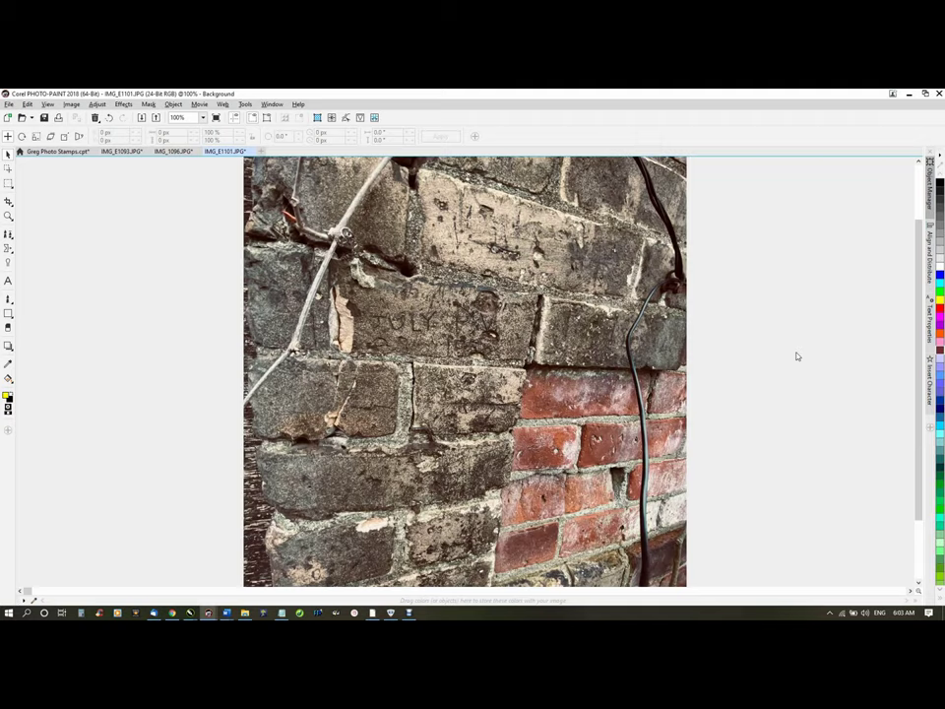
Close IMG_E1101.JPG without saving and open IMG_E1112 from the iPhone n Vid folder in File Explorer
click(252, 153)
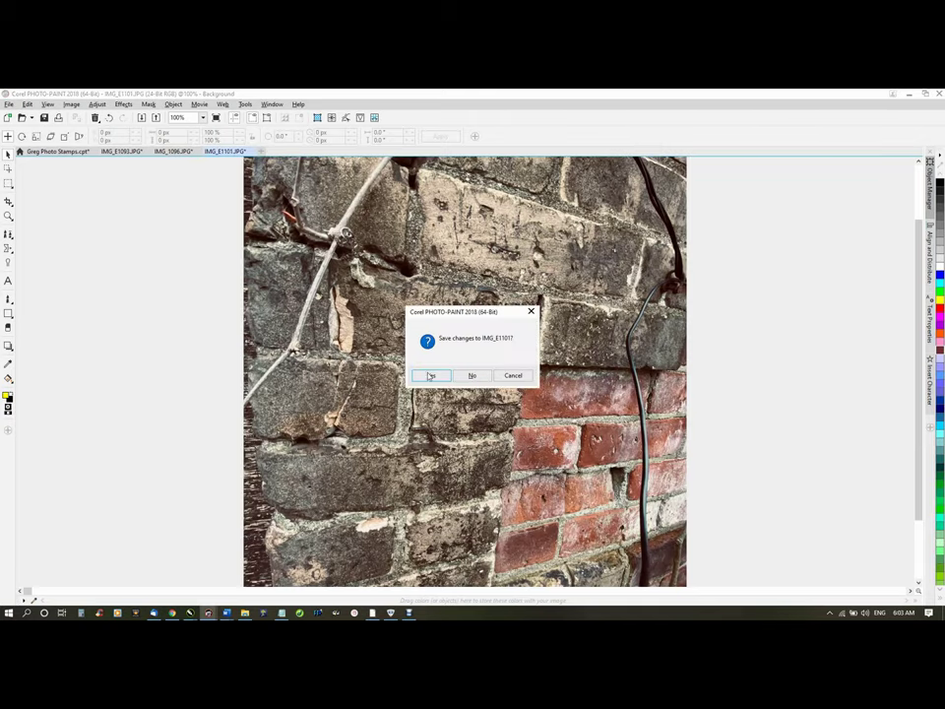
click(473, 375)
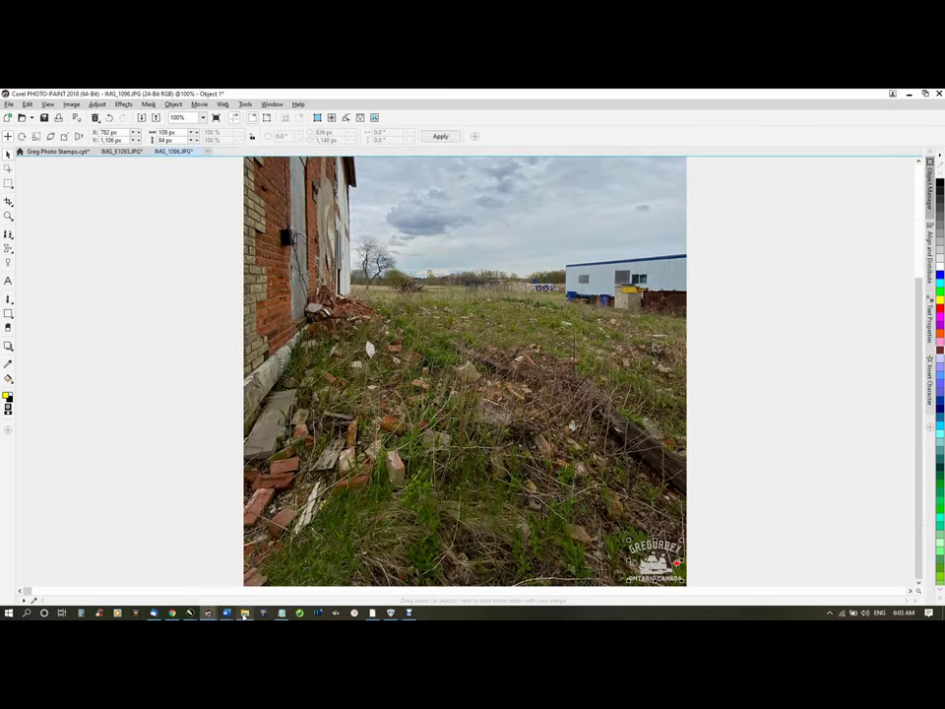
key(alt+Tab)
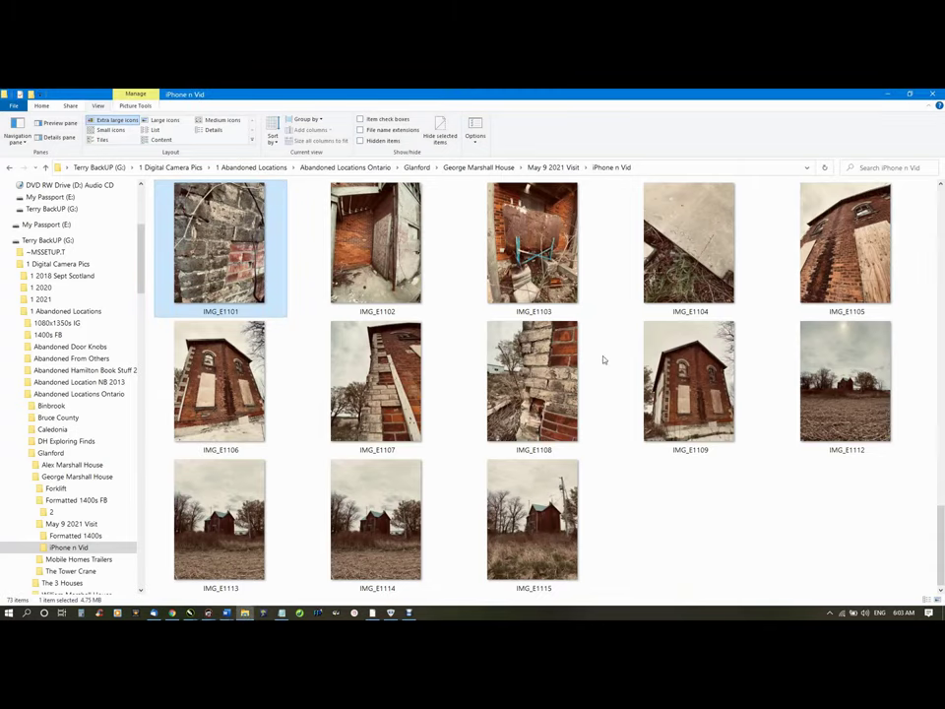
double_click(807, 368)
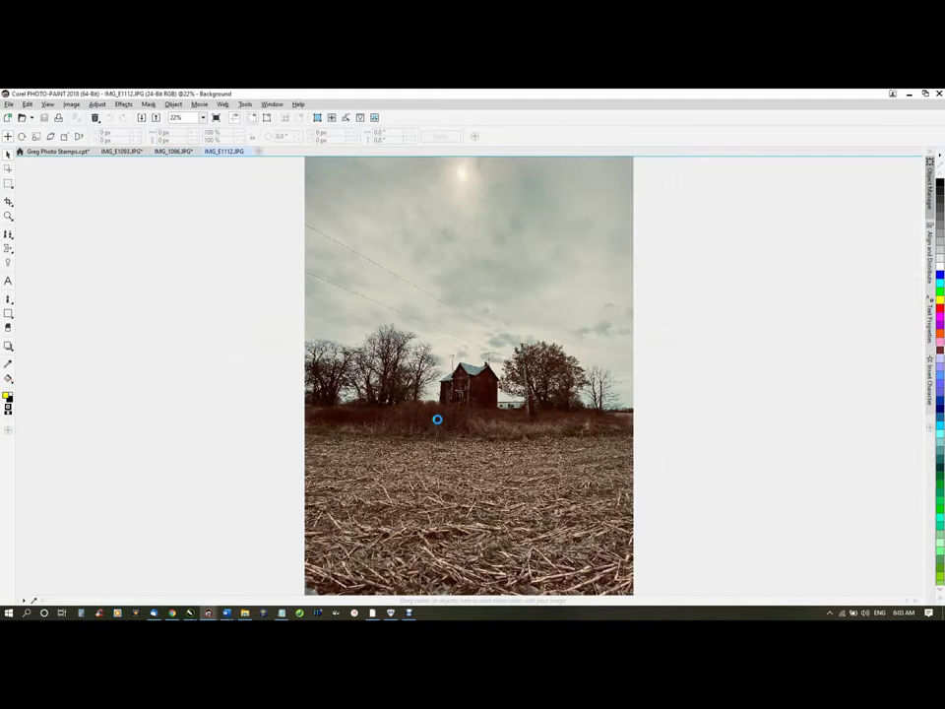
Export the opened photo as the JPEG IMG_E1112 to folder 2 inside Formatted 1400s
key(ctrl+e)
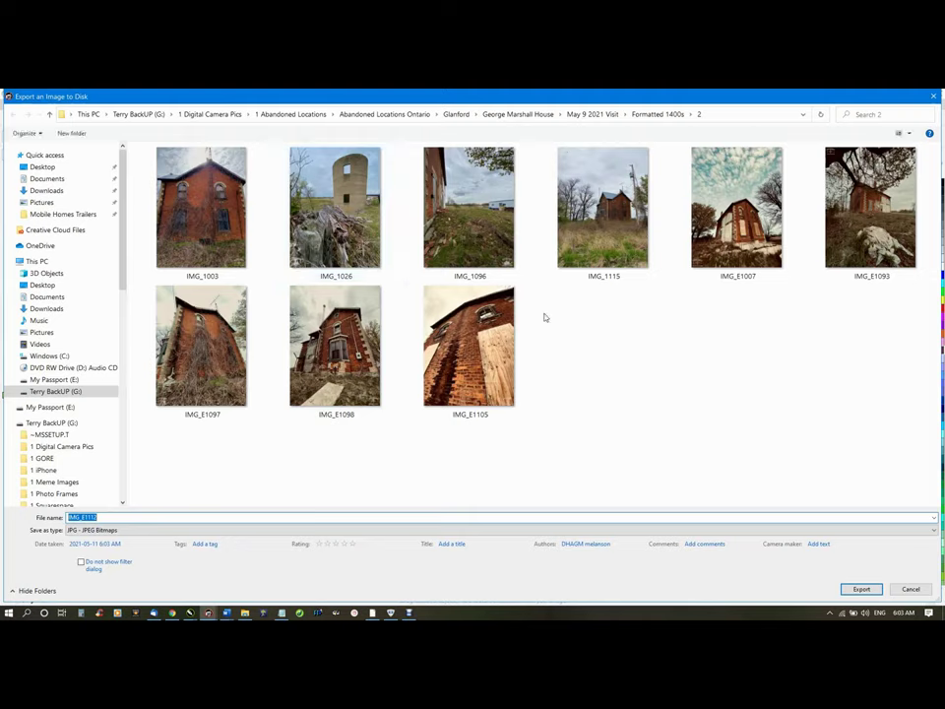
click(861, 589)
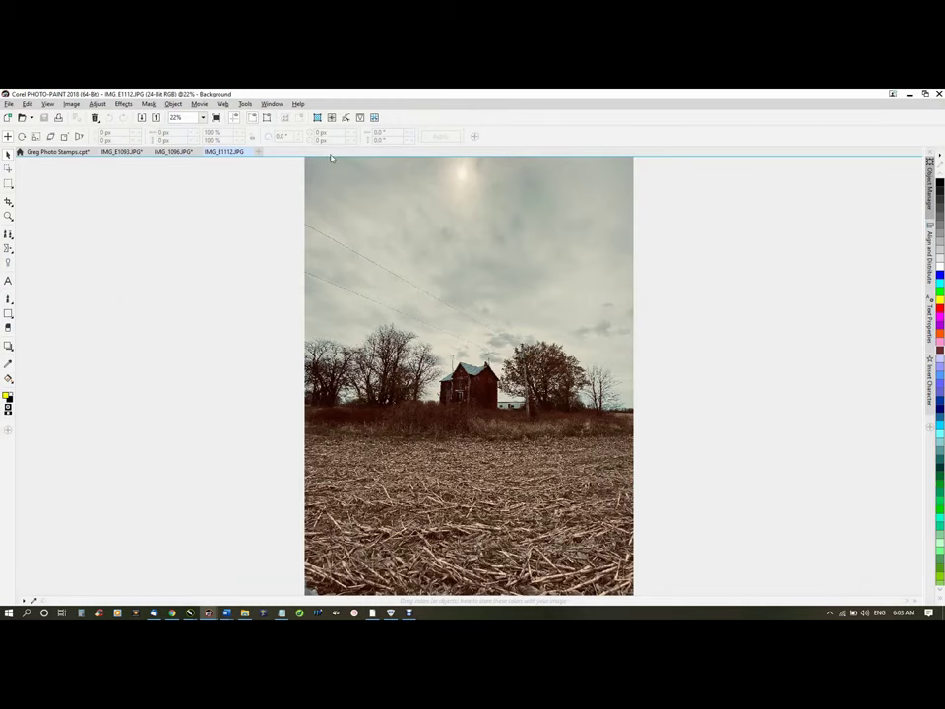
Close IMG_E1112.JPG and open IMG_E1102 from the iPhone n Vid folder in File Explorer
click(250, 152)
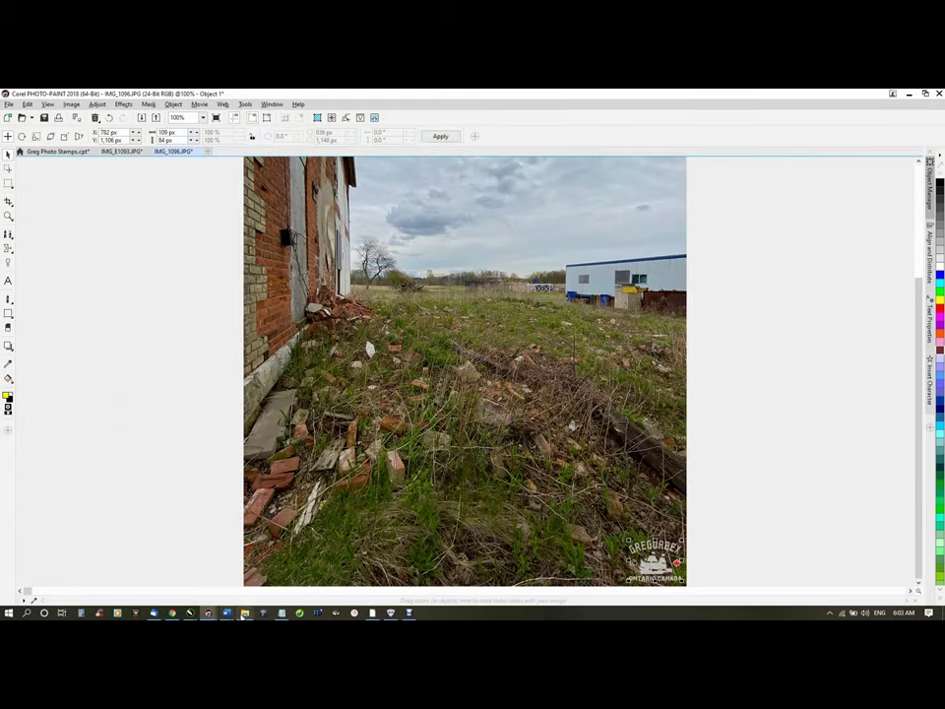
click(246, 614)
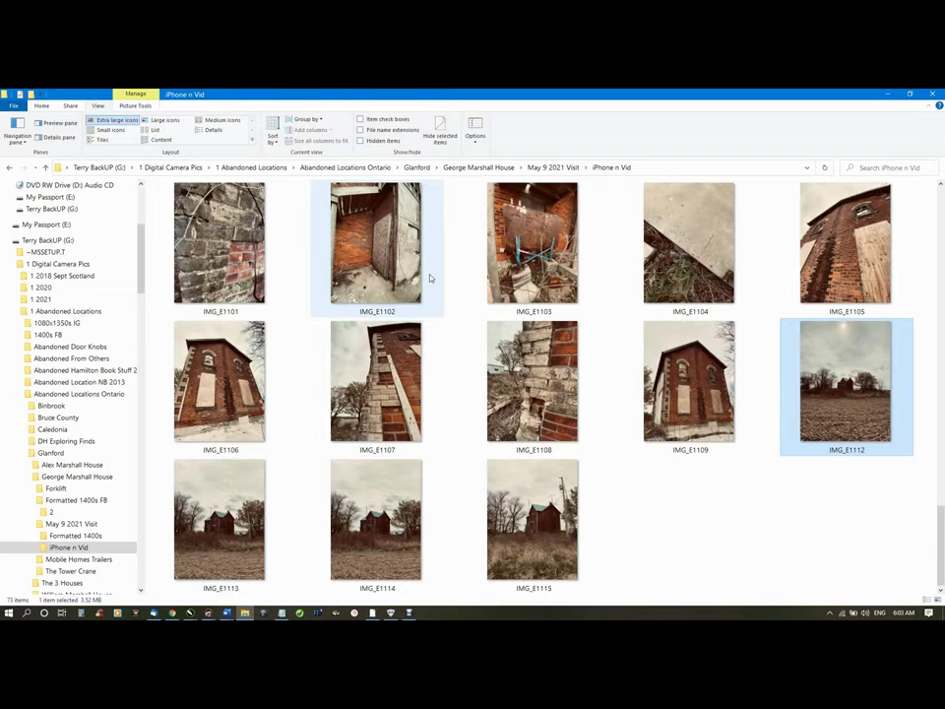
click(392, 258)
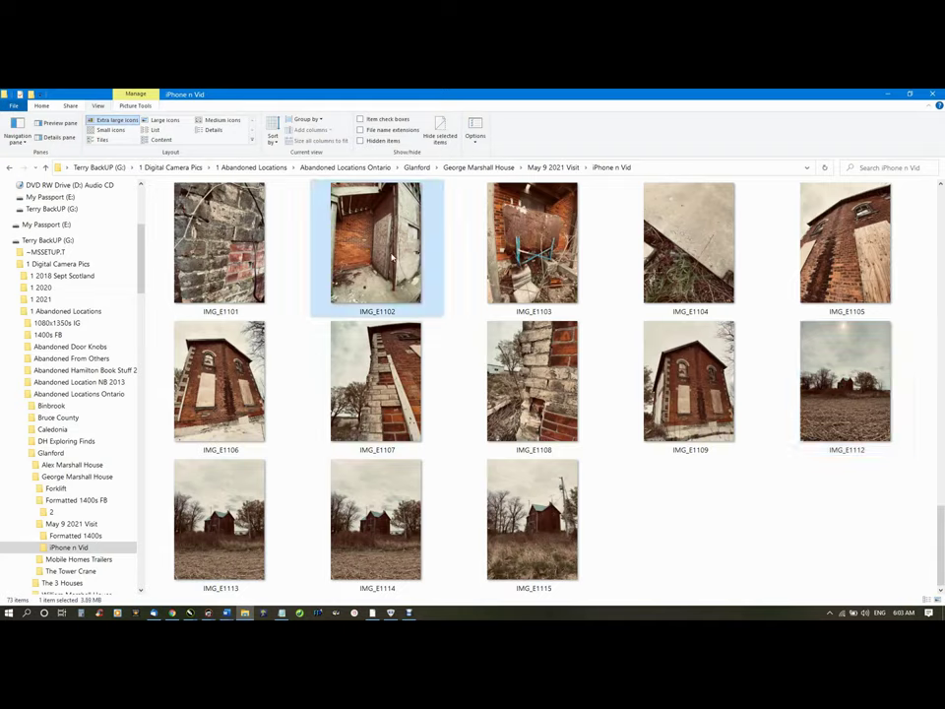
double_click(392, 258)
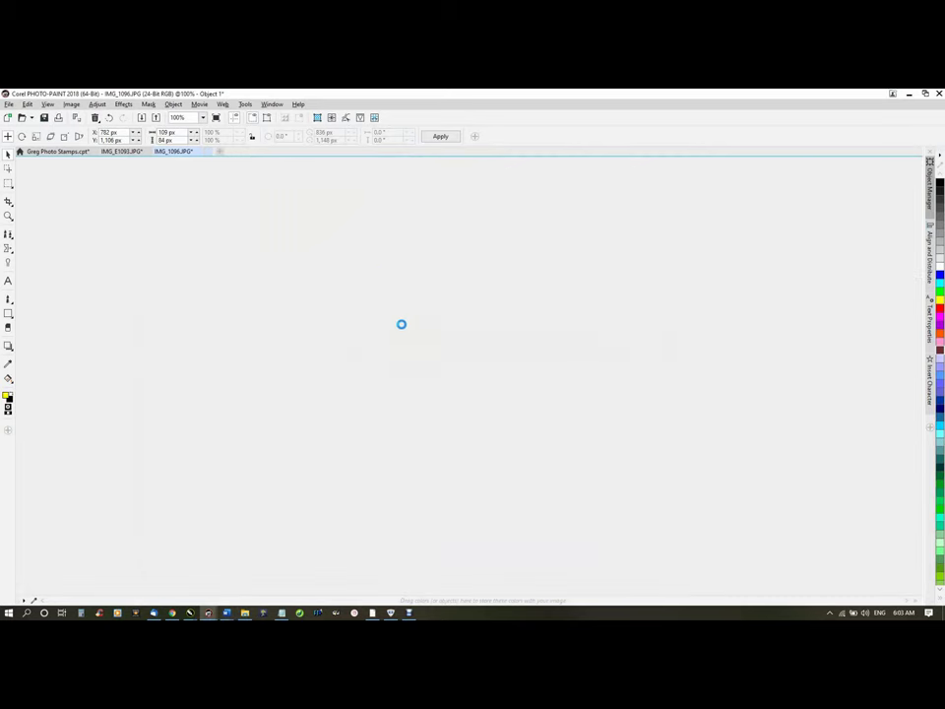
Straighten IMG_E1102.JPG by rotating it -1.2° with cropping, and check the result in a full-screen preview
click(374, 118)
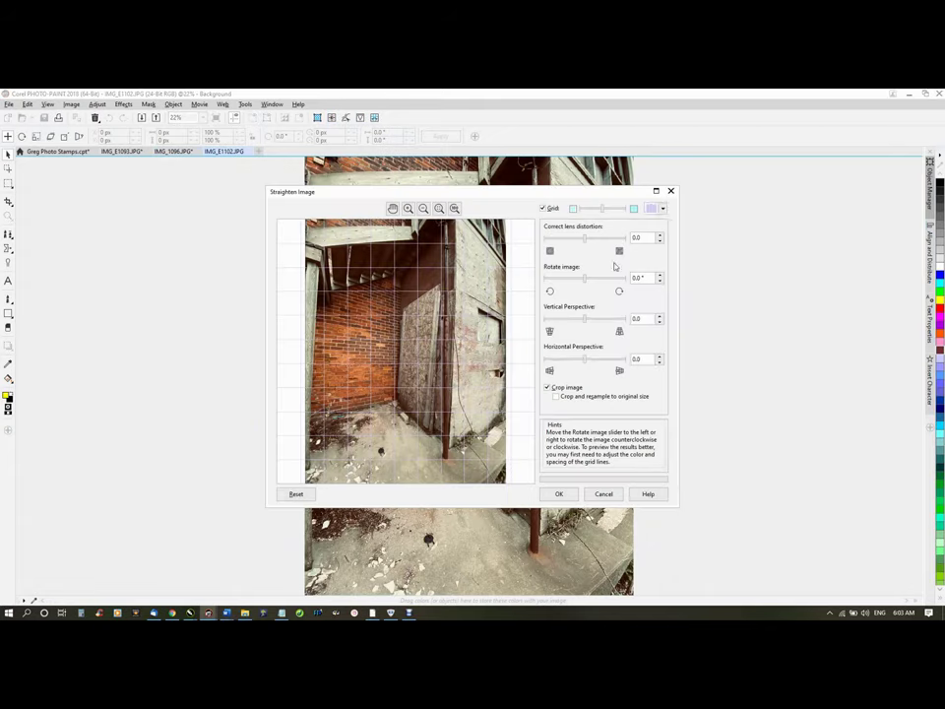
drag(586, 280, 583, 281)
scroll(403, 338, up, 4)
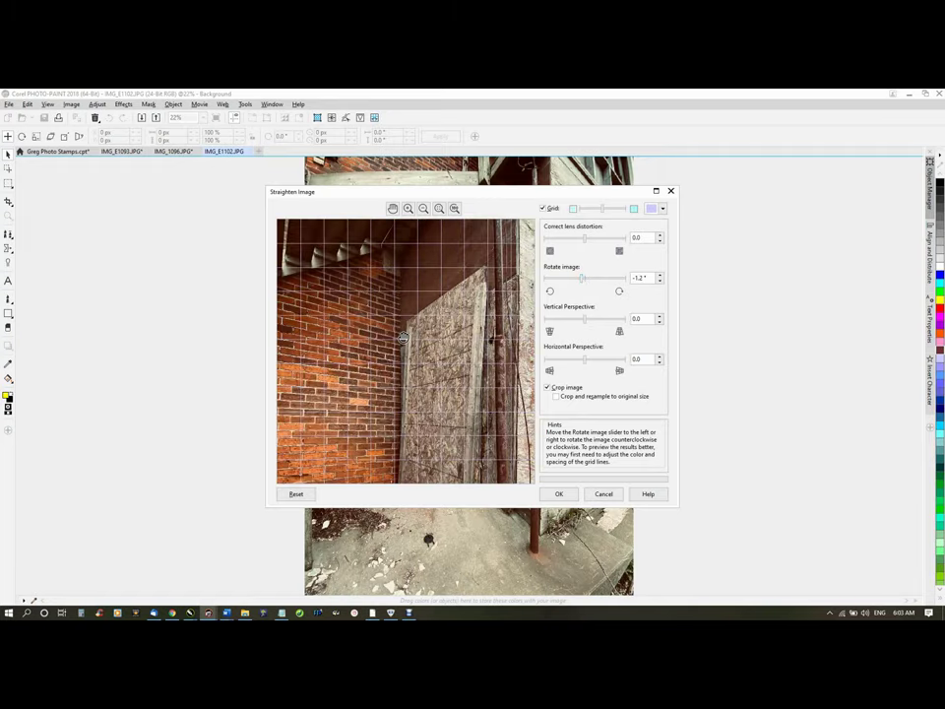
click(402, 338)
drag(433, 301, 428, 332)
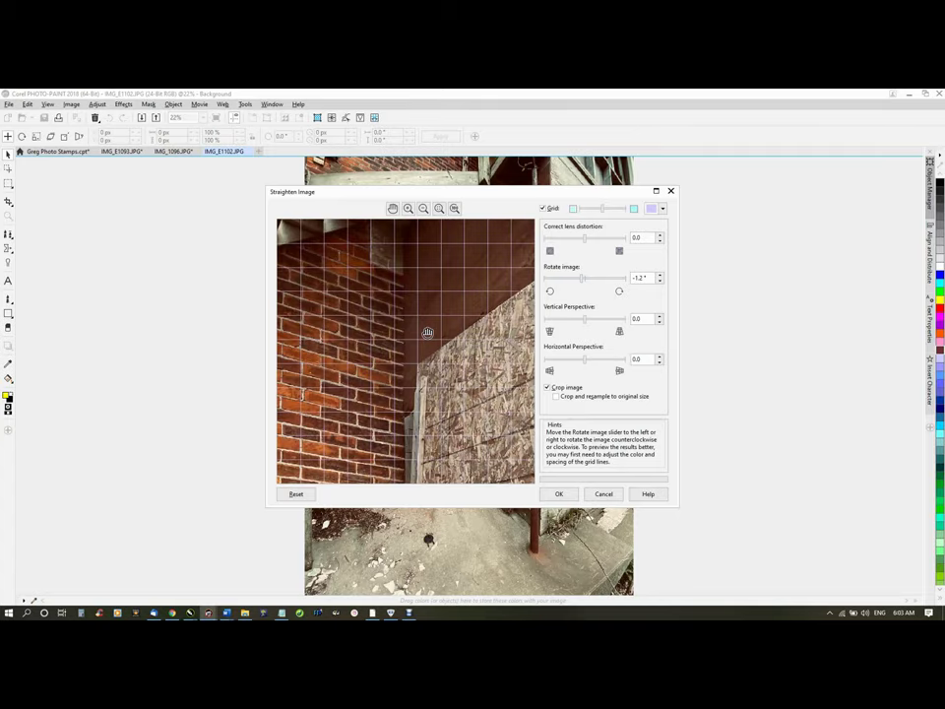
click(558, 494)
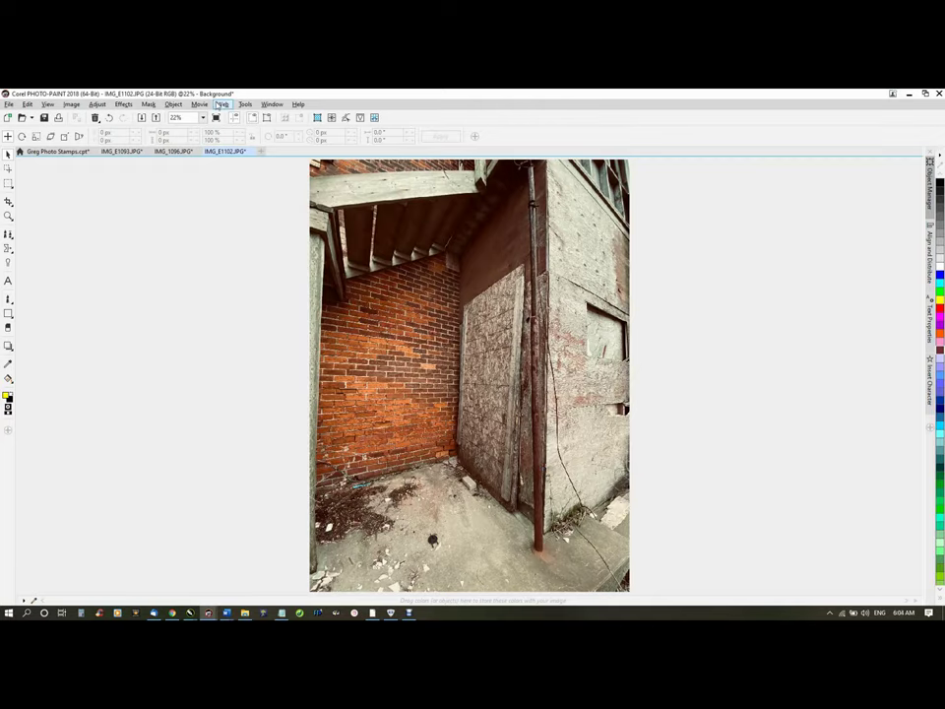
click(216, 118)
click(310, 255)
Straighten the photo further with a rotation of -0.5°, cropping the image
click(660, 282)
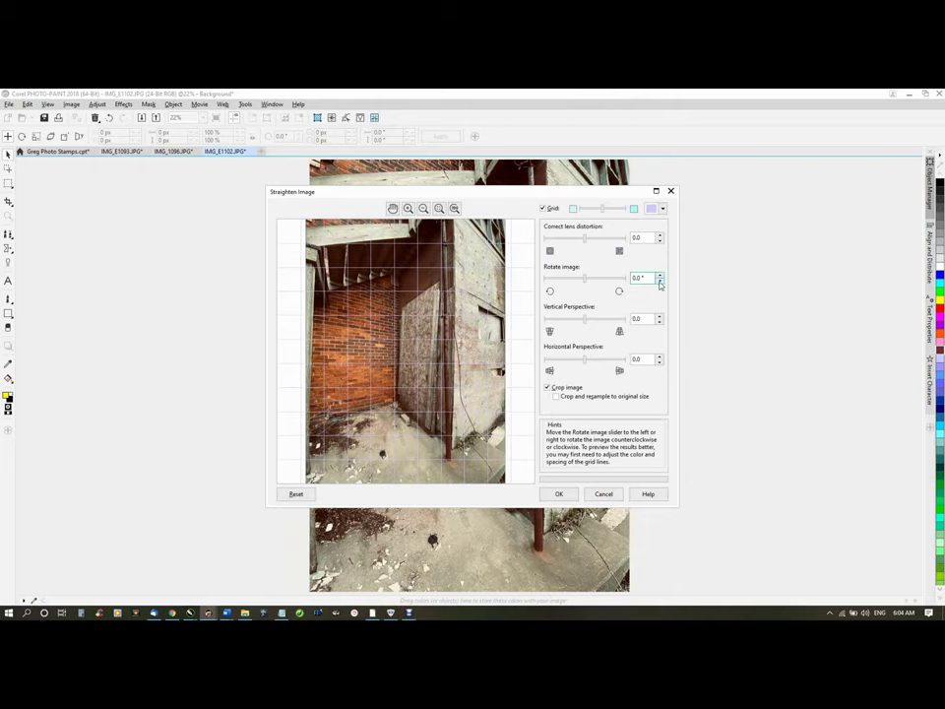
click(660, 281)
click(660, 282)
click(660, 281)
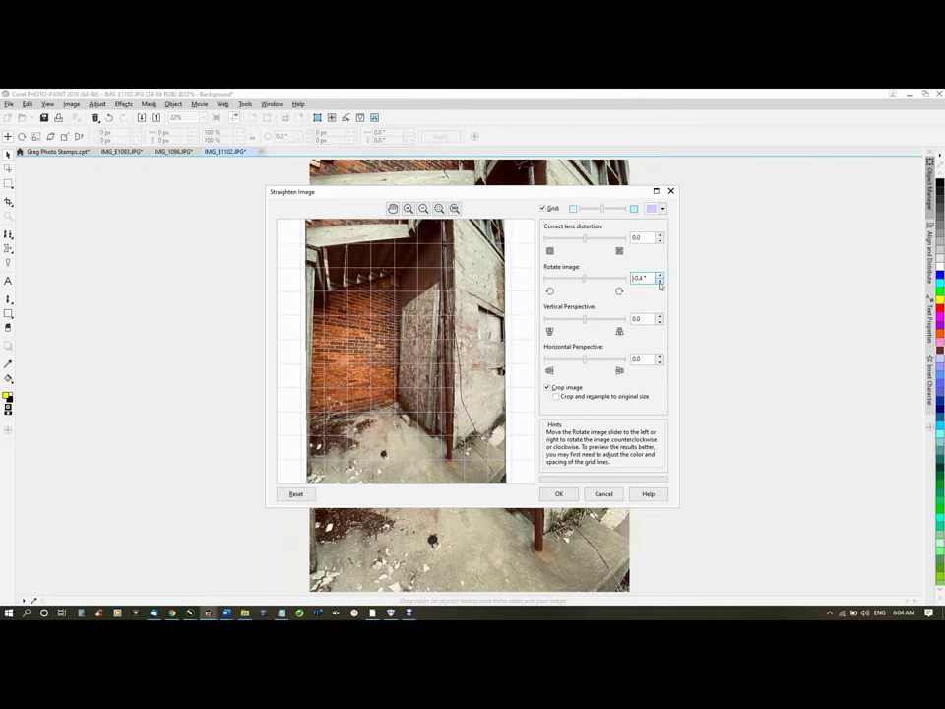
click(660, 282)
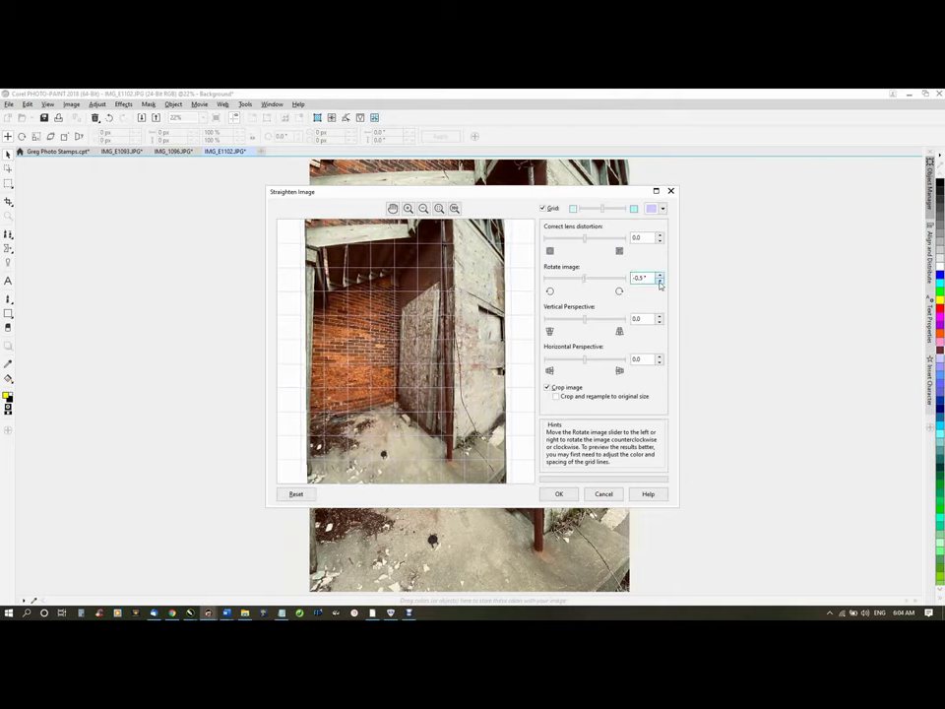
click(559, 493)
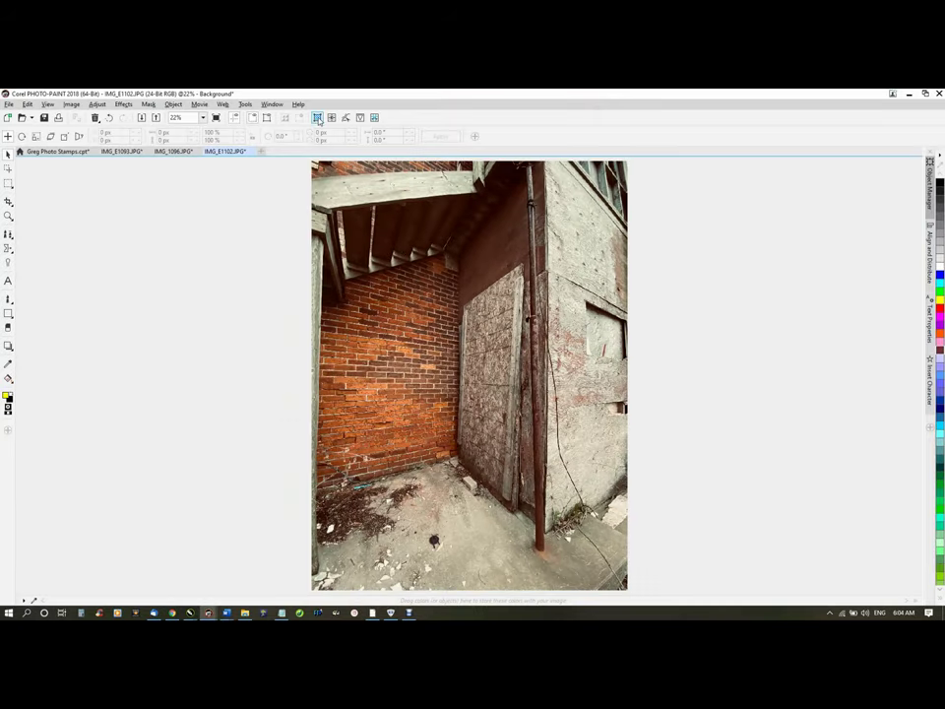
Try to crop the photo to a frame of about 2,904 by 3,869 px
click(318, 120)
click(474, 410)
click(9, 201)
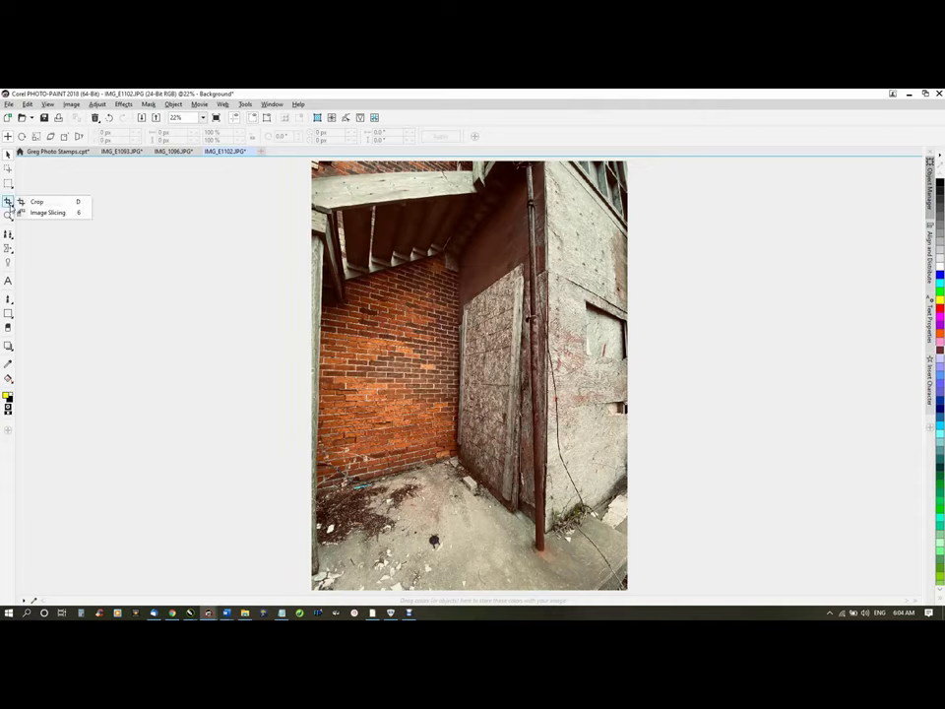
click(10, 205)
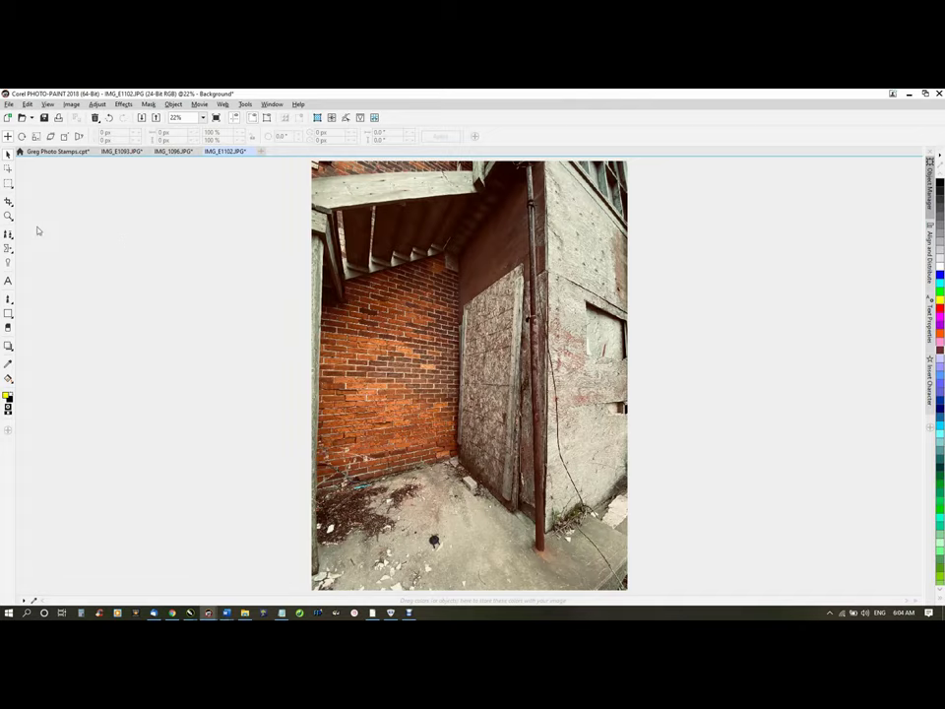
click(9, 202)
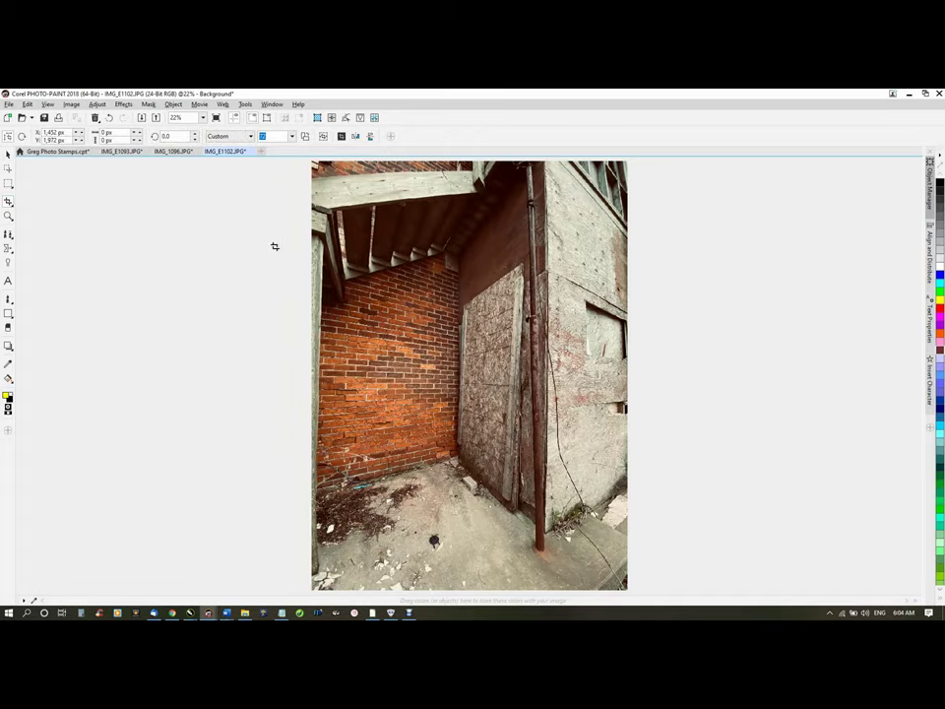
scroll(357, 275, down, 2)
drag(388, 274, 661, 469)
right_click(481, 390)
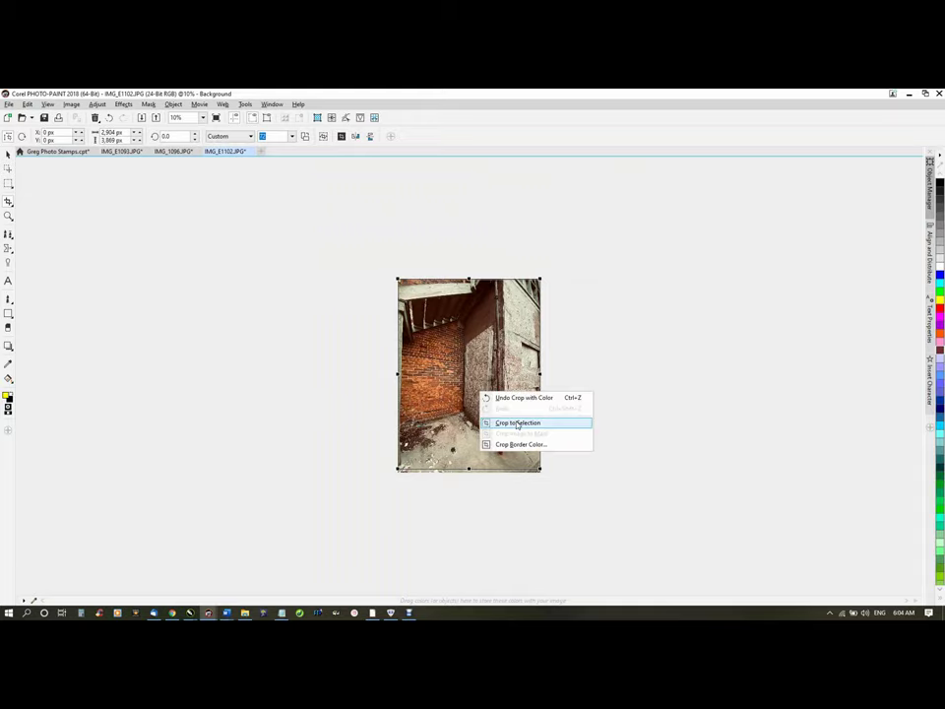
click(494, 514)
click(494, 514)
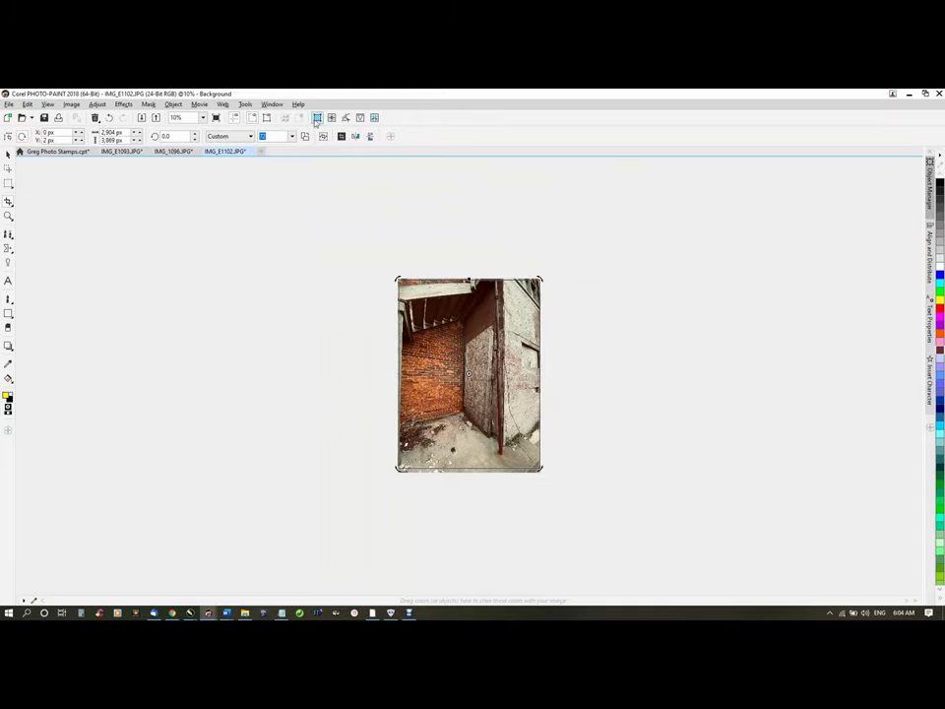
Resample IMG_E1102.JPG to a height of 1200 pixels, maintaining its aspect ratio
key(ctrl+r)
drag(452, 314, 384, 301)
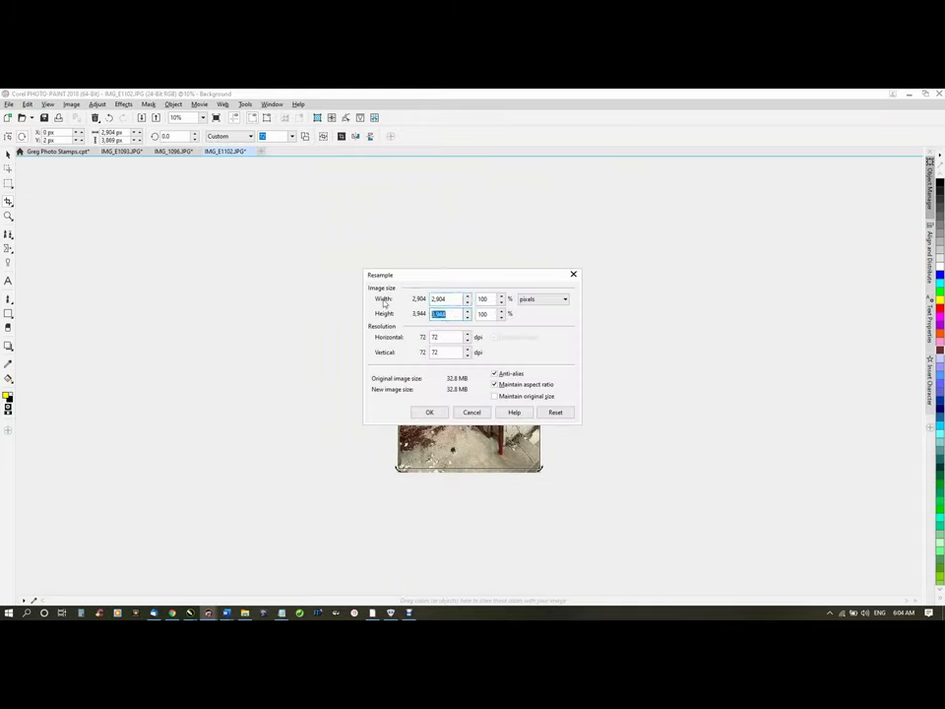
text(1200)
key(Return)
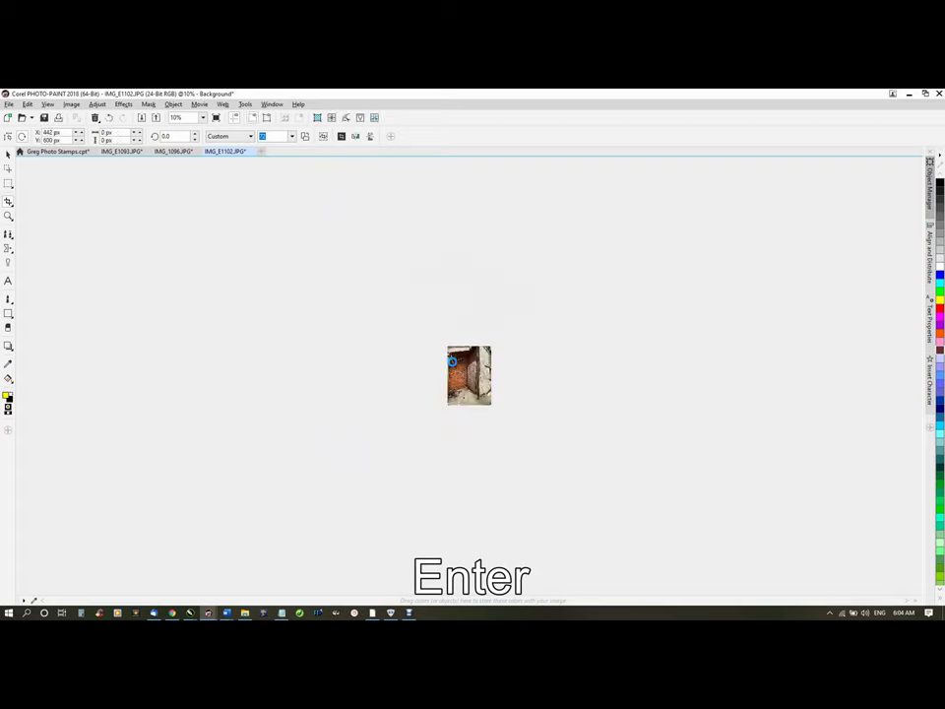
scroll(453, 362, up, 4)
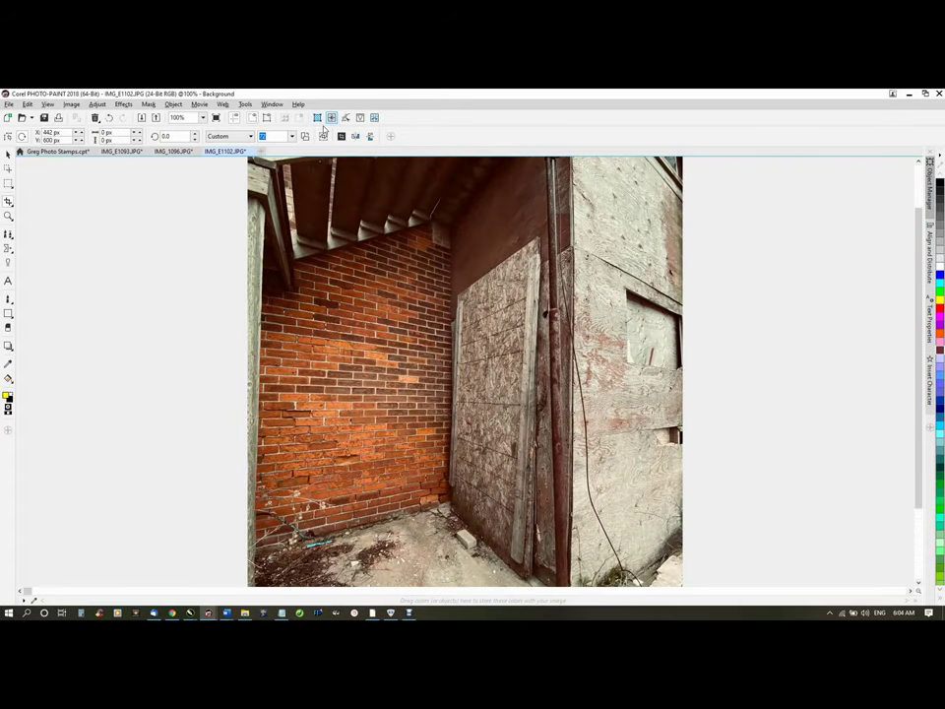
Adjust the photo to brightness 14, contrast 55 and intensity -34, and apply Directional Sharpen at 27 percent
key(ctrl+b)
drag(449, 297, 589, 183)
drag(614, 246, 617, 248)
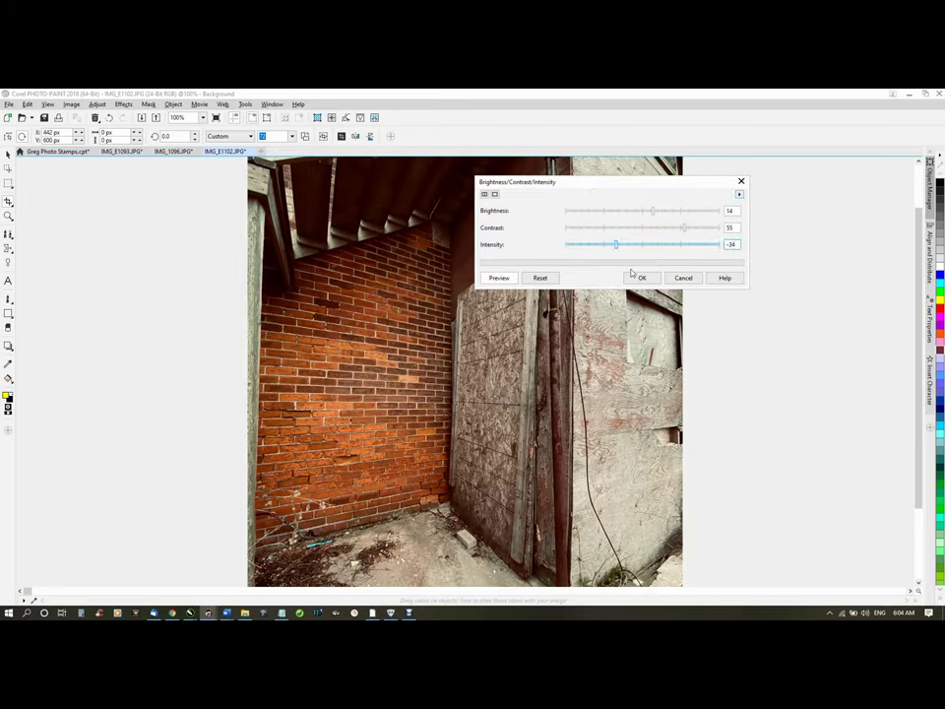
click(641, 278)
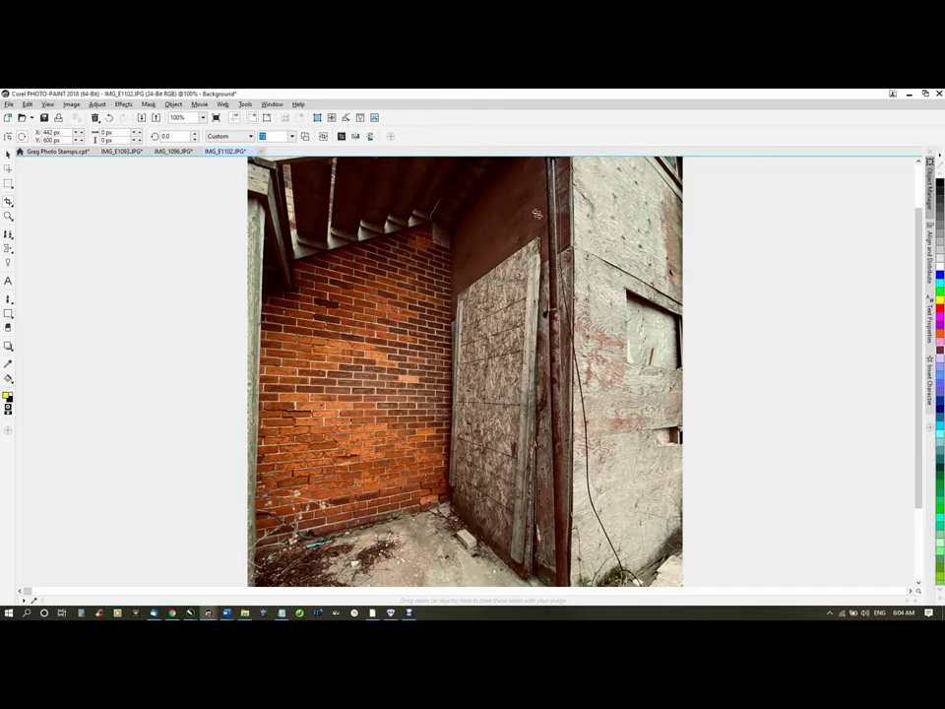
click(346, 117)
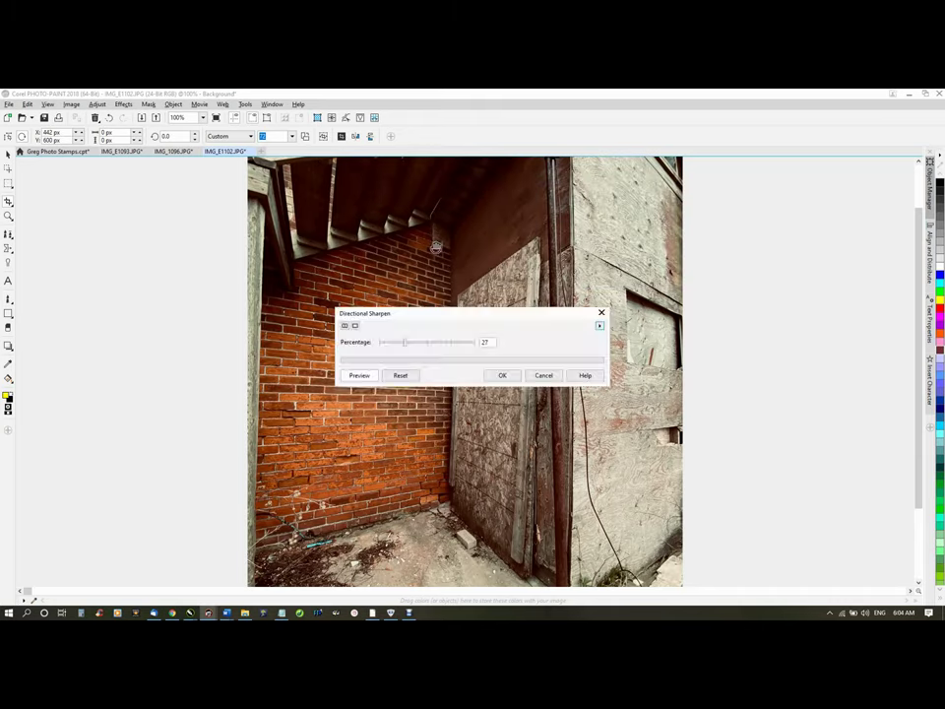
click(503, 376)
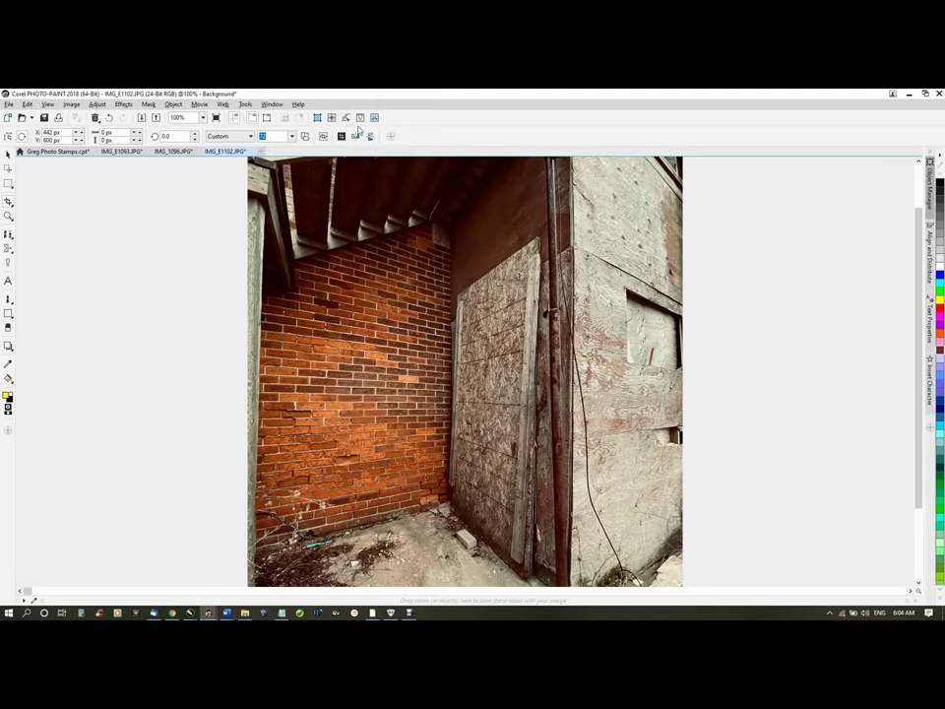
Apply Vibrance at 14% with the saturation raised slightly, and check the photo in a full-screen preview
click(360, 118)
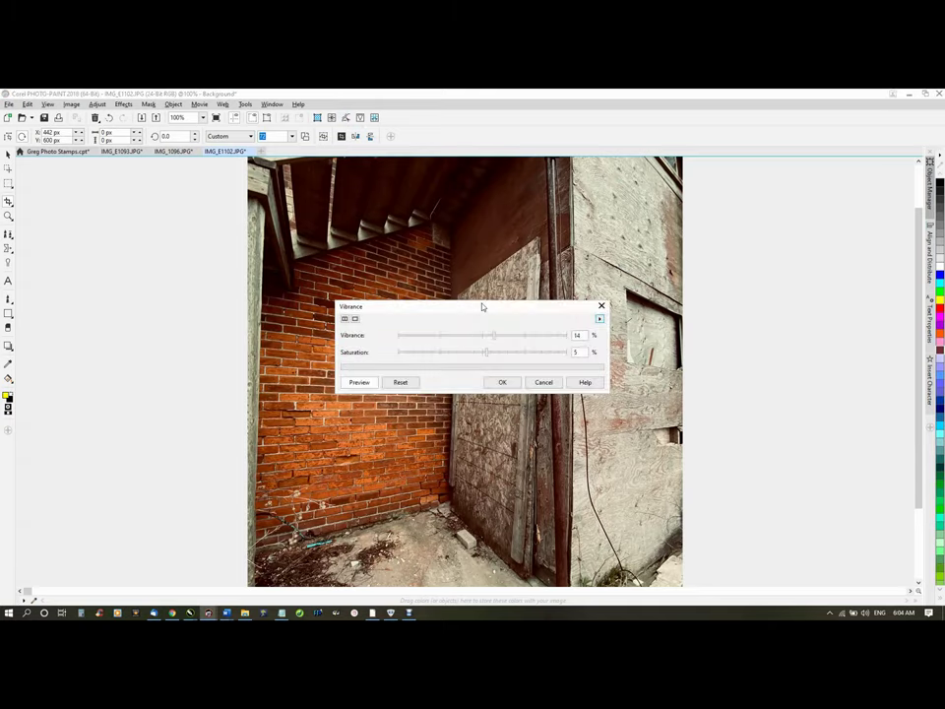
drag(482, 307, 582, 209)
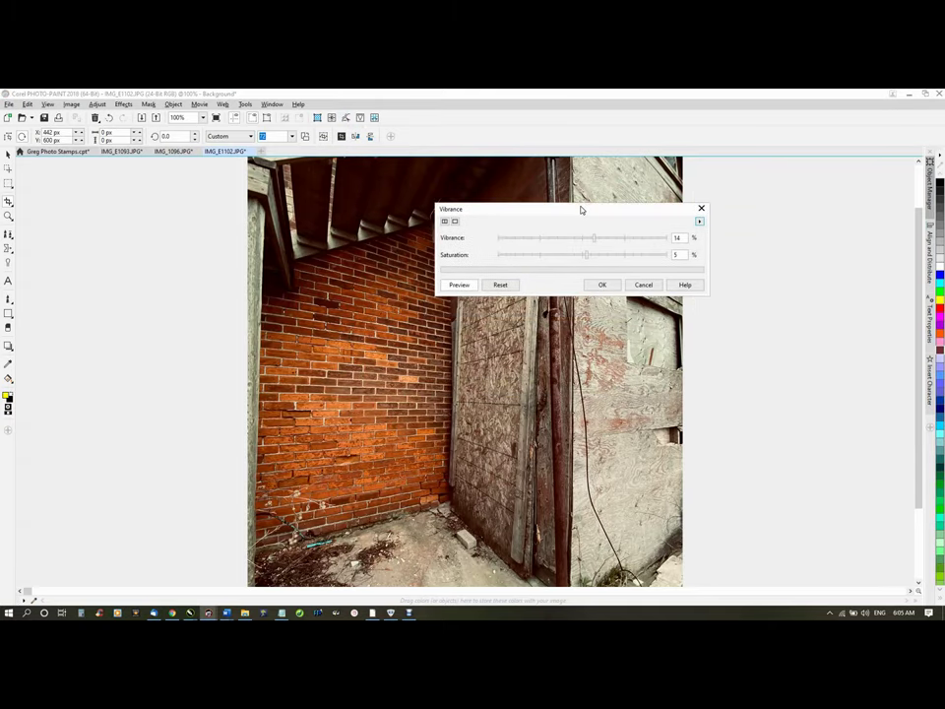
click(587, 256)
drag(590, 257, 592, 258)
click(599, 285)
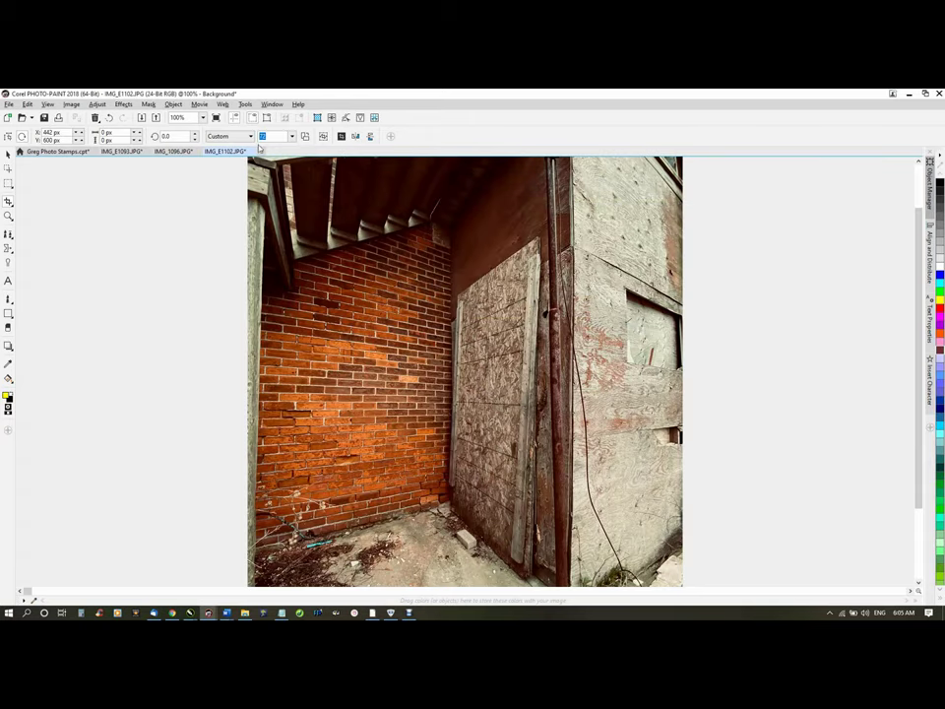
key(F9)
click(392, 296)
Paste the Ontario Canada logo stamp onto the photo and scale it down to 106 by 69 px
key(ctrl+v)
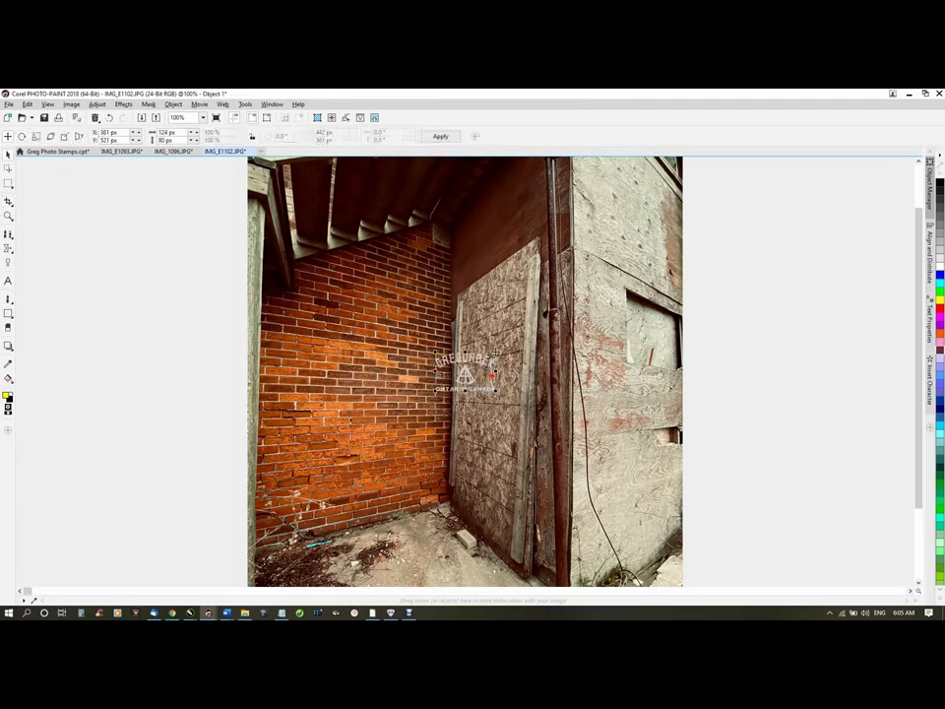
drag(495, 351, 489, 358)
right_click(480, 362)
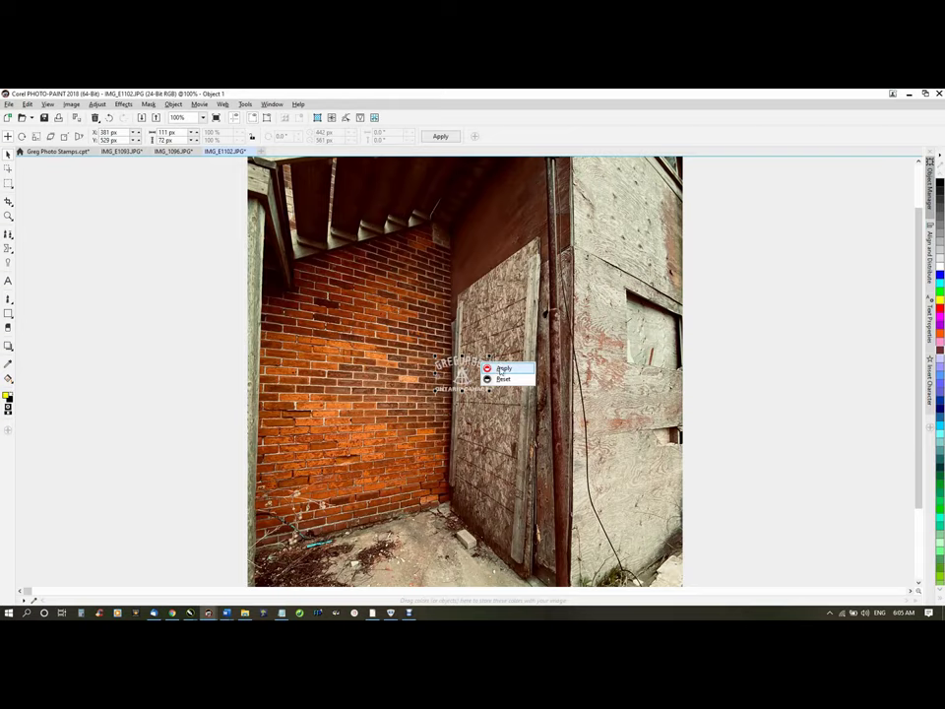
click(502, 370)
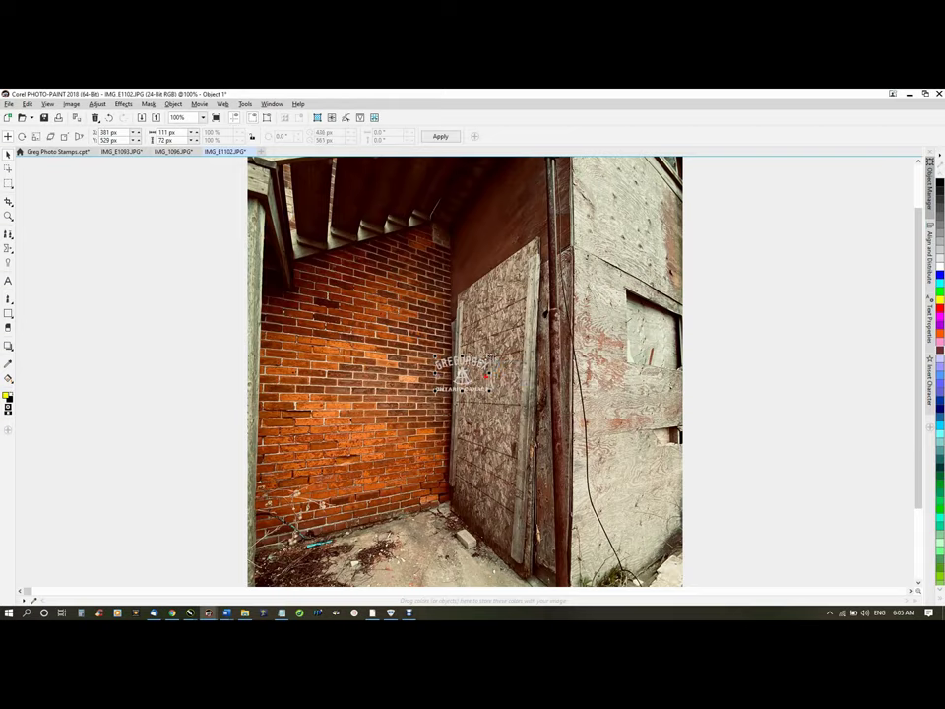
drag(490, 354, 288, 168)
right_click(486, 359)
click(500, 365)
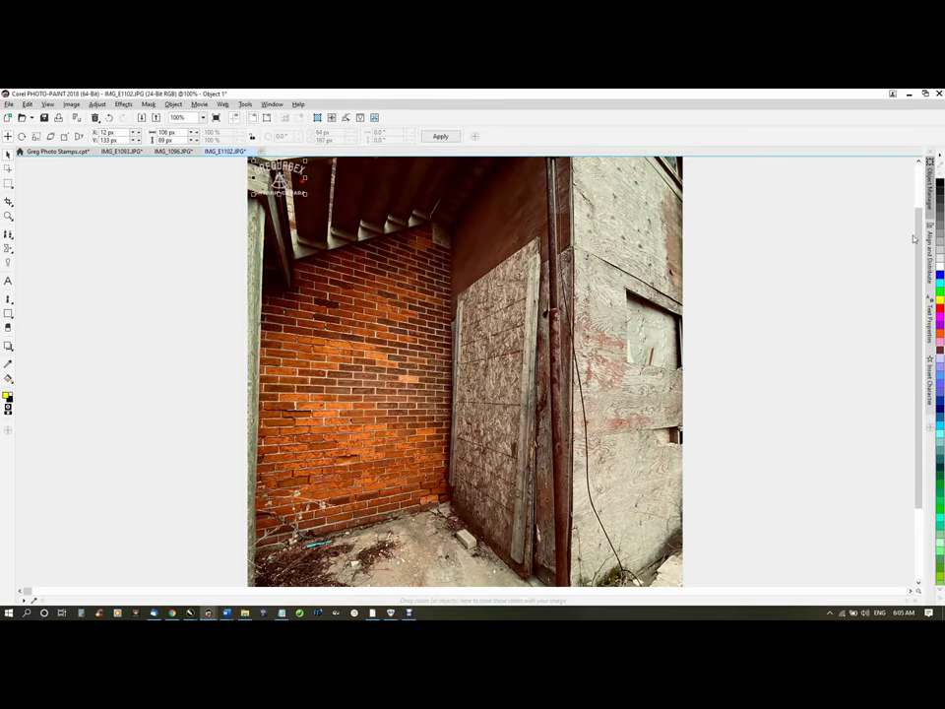
Move the stamp into the photo's upper-left corner and check it in a full-screen preview
drag(916, 239, 916, 194)
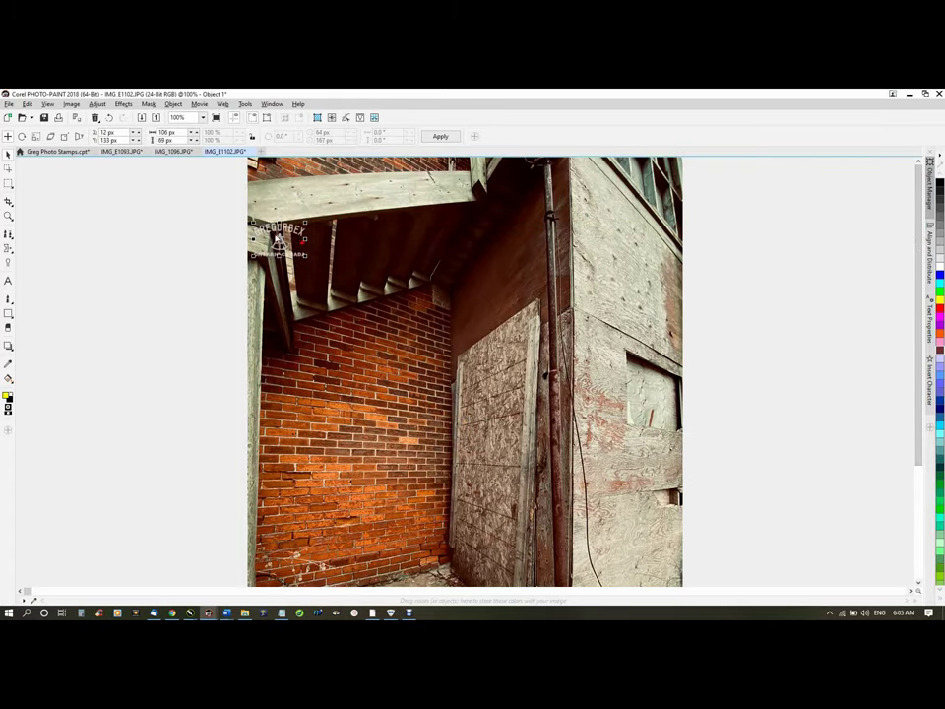
drag(279, 239, 279, 175)
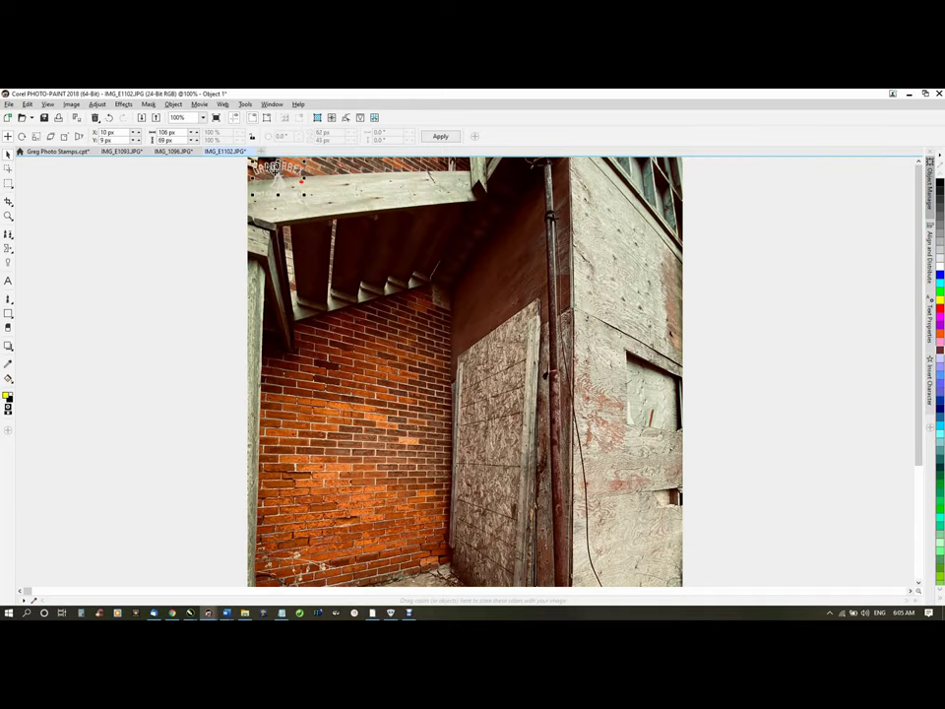
click(216, 118)
click(311, 254)
Move the stamp into the photo's lower-right corner, at about X 769 px and Y 1,121 px
drag(280, 186, 641, 556)
drag(918, 367, 907, 545)
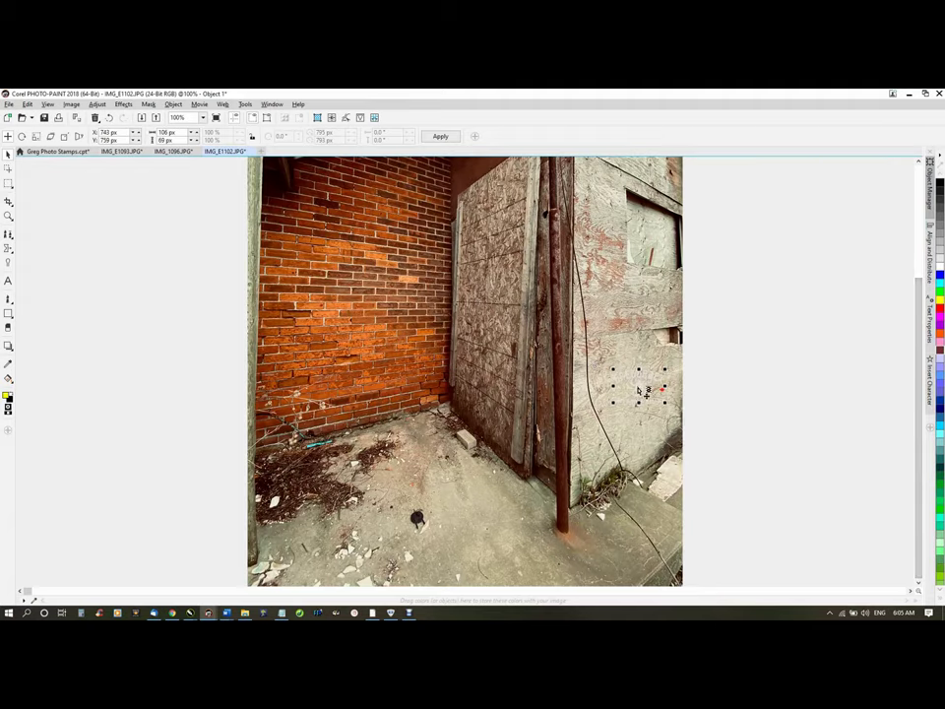
drag(631, 388, 652, 565)
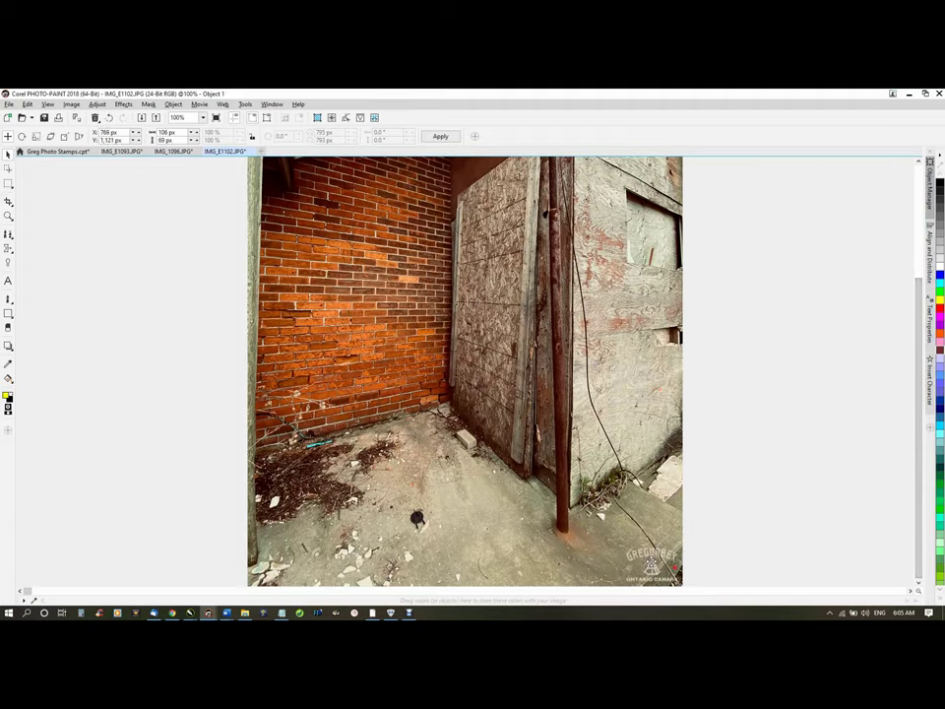
Export the stamped photo as the JPEG IMG_E1102 in folder 2 at 100% quality
key(ctrl+e)
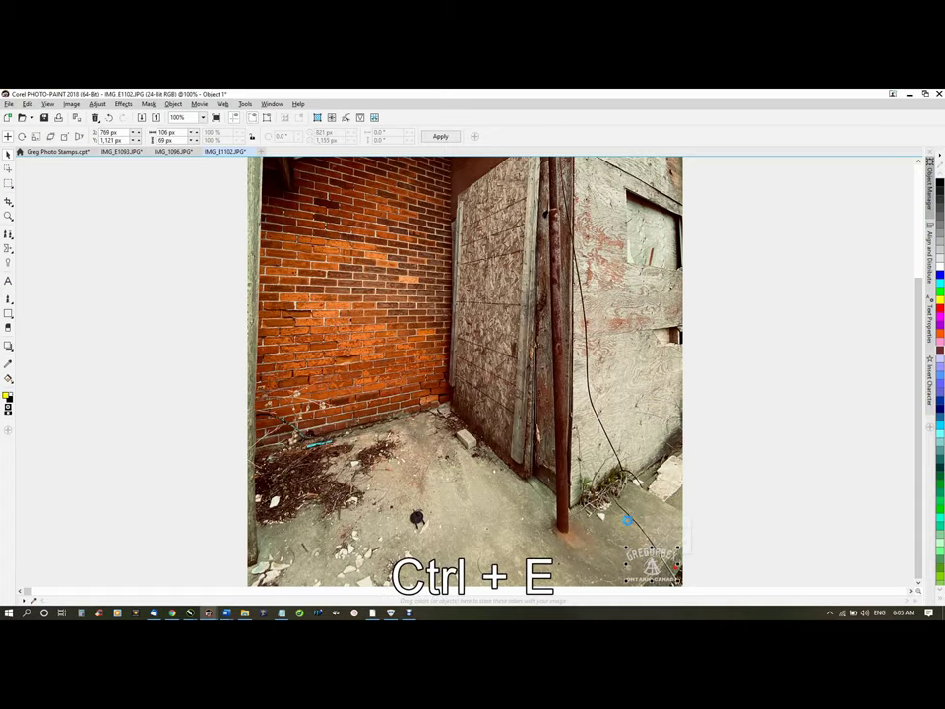
key(Return)
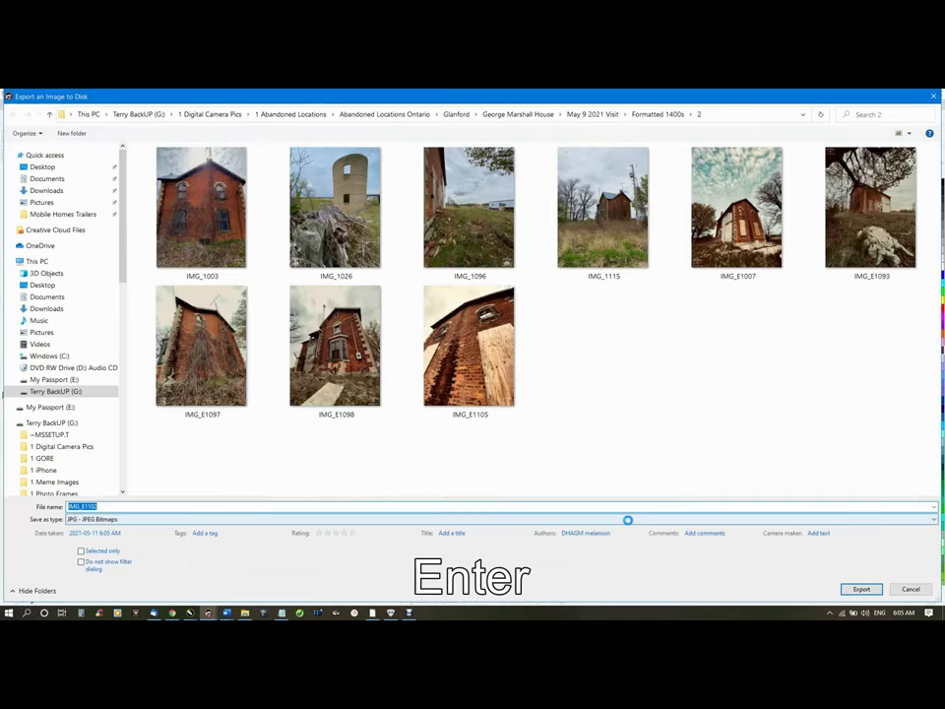
key(Return)
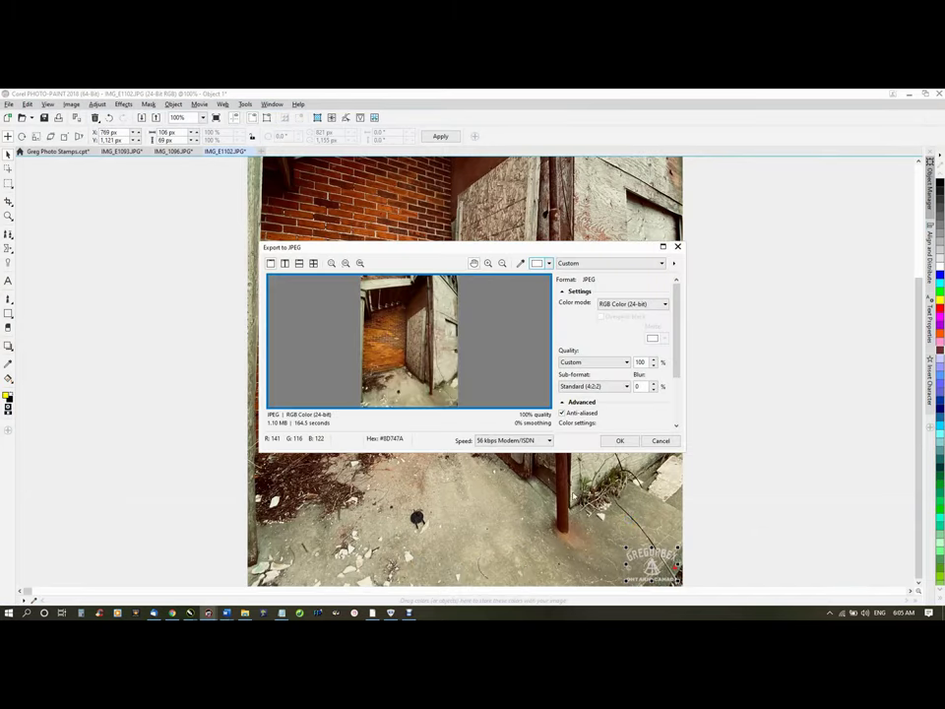
click(621, 441)
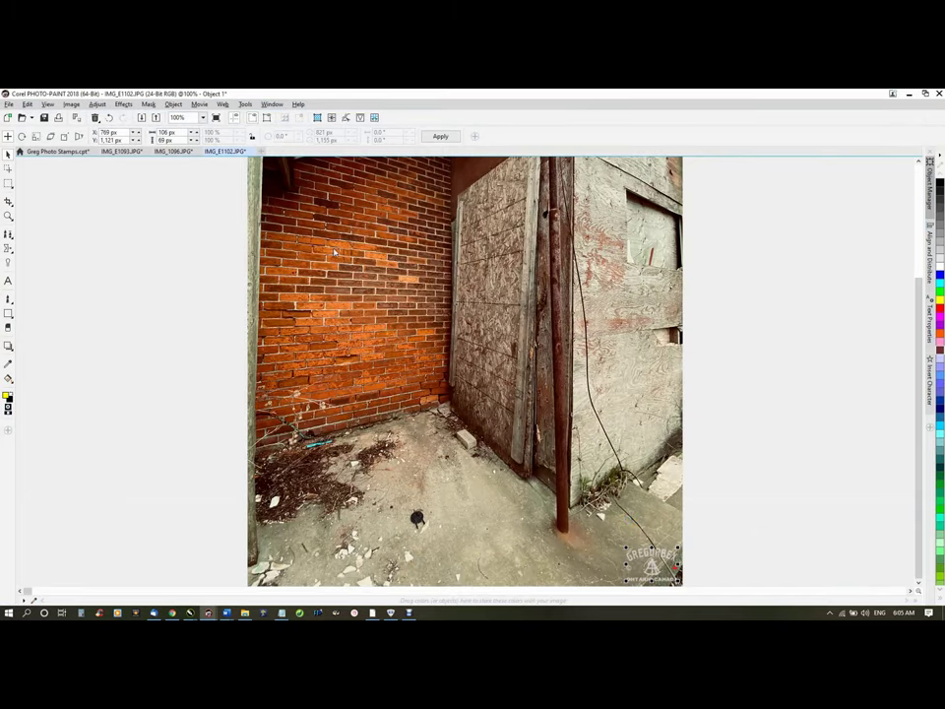
key(alt+Tab)
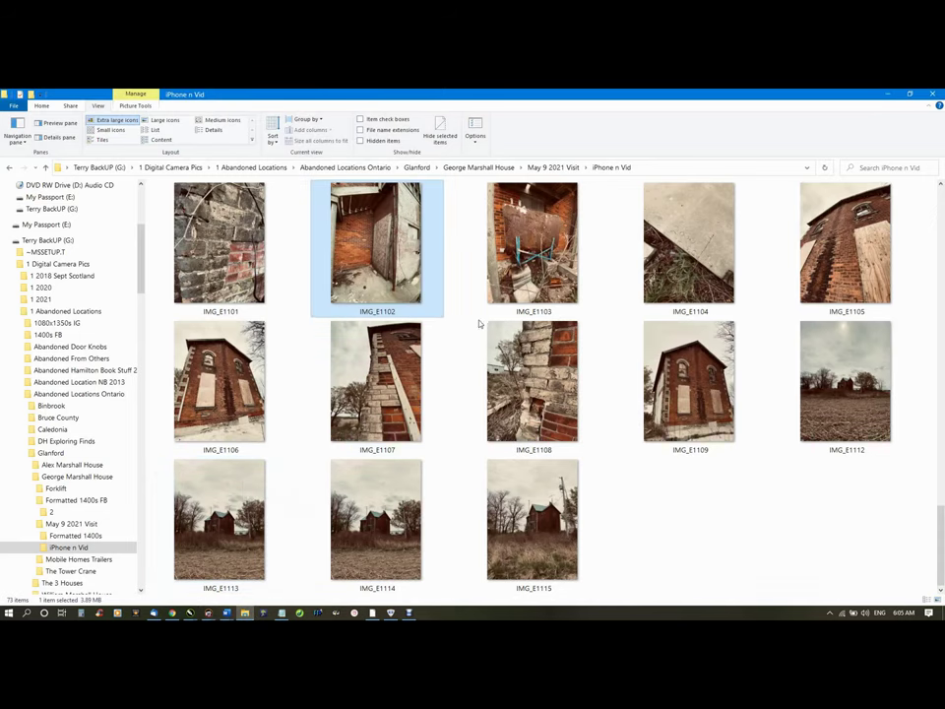
scroll(586, 281, up, 1)
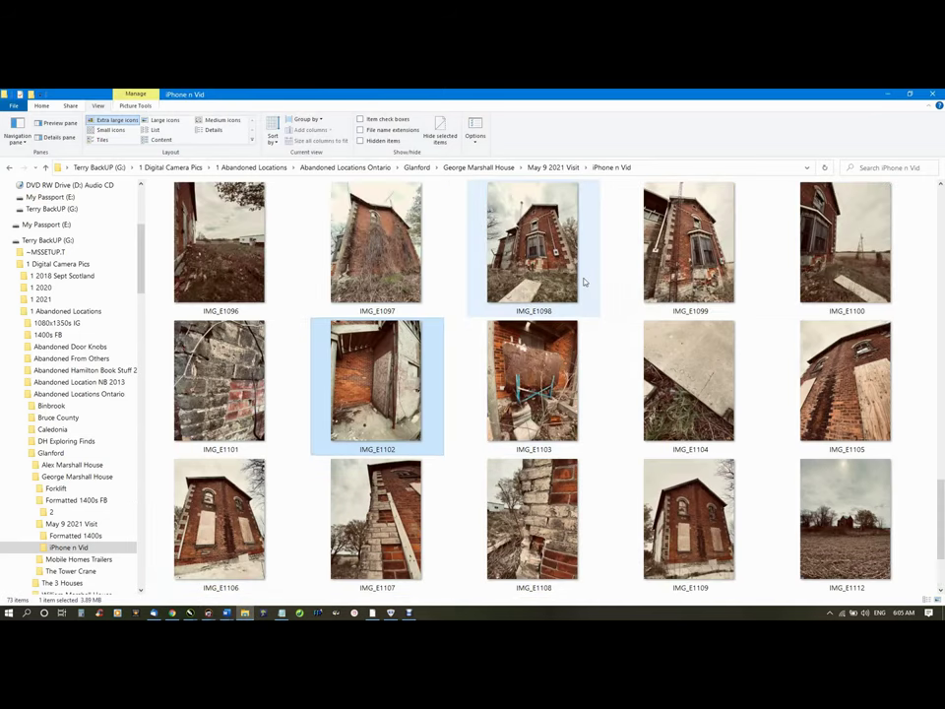
scroll(583, 282, up, 1)
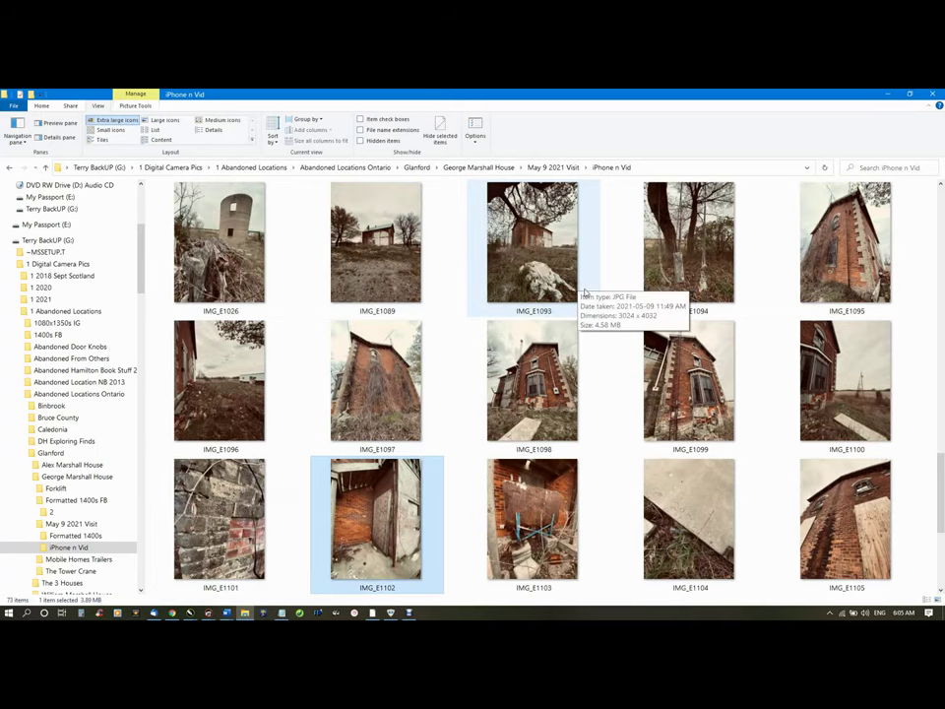
scroll(585, 293, up, 1)
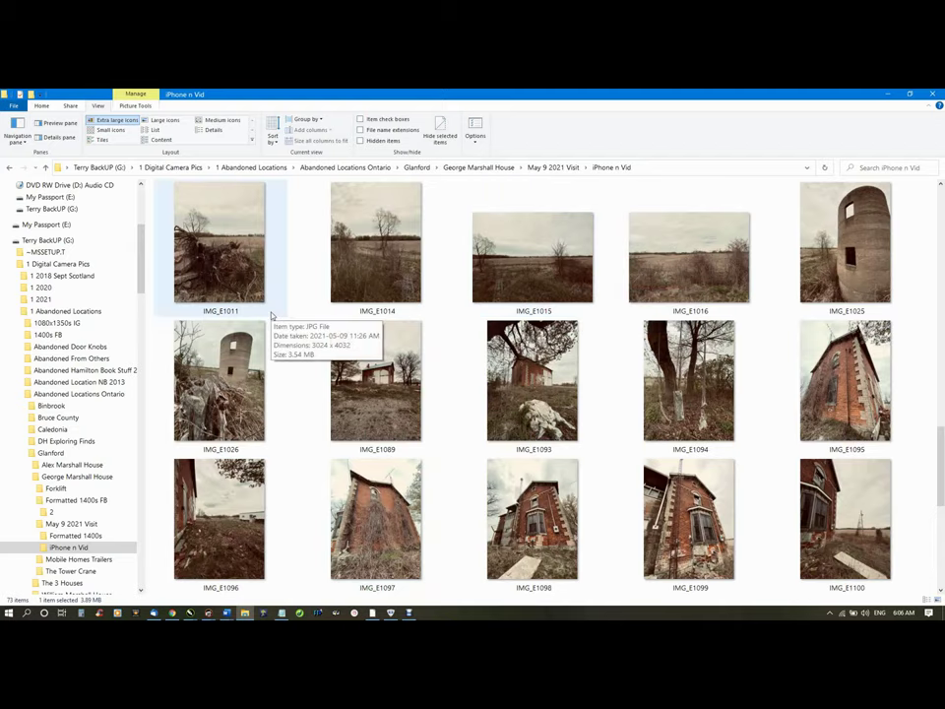
scroll(272, 316, up, 1)
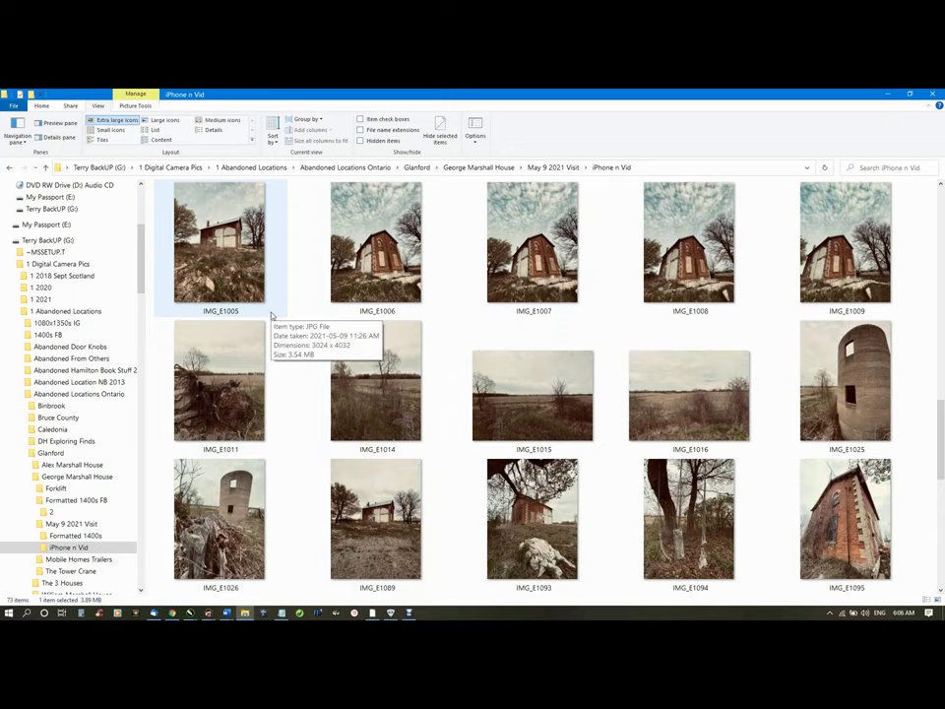
click(355, 373)
double_click(356, 373)
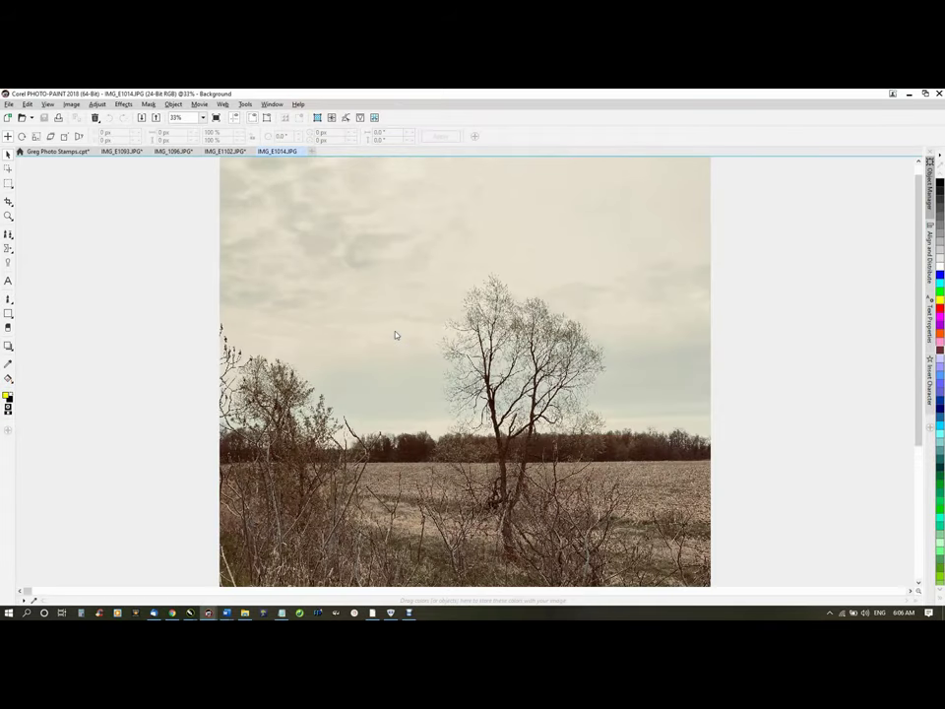
click(311, 151)
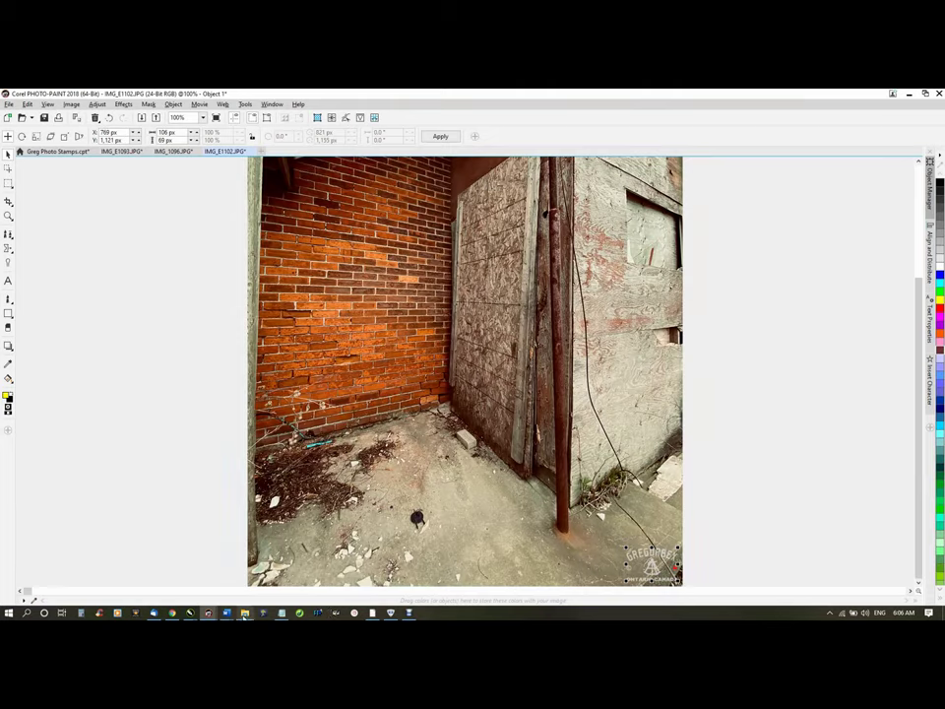
Open IMG_1100 from the iPhone n Vid folder in Corel PHOTO-PAINT and check it in a full-screen preview
click(244, 612)
scroll(637, 322, down, 5)
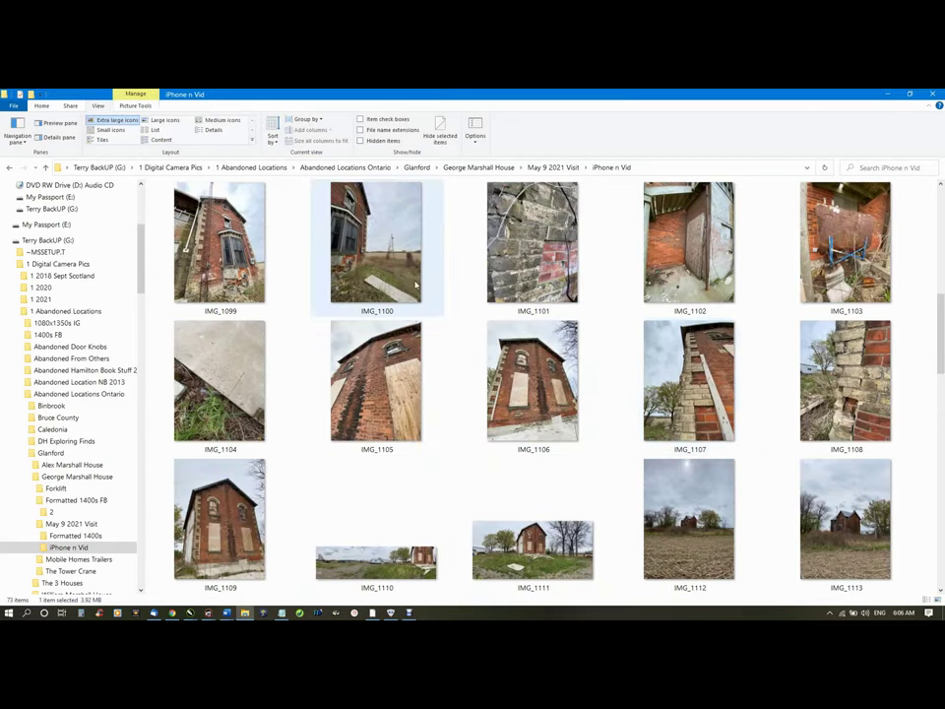
click(389, 258)
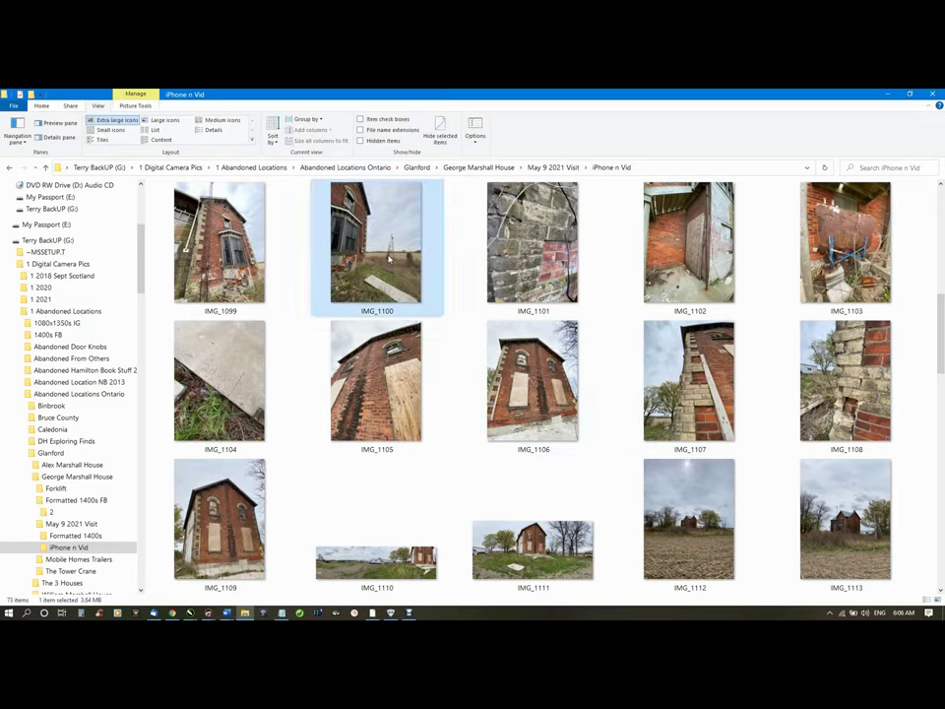
double_click(390, 258)
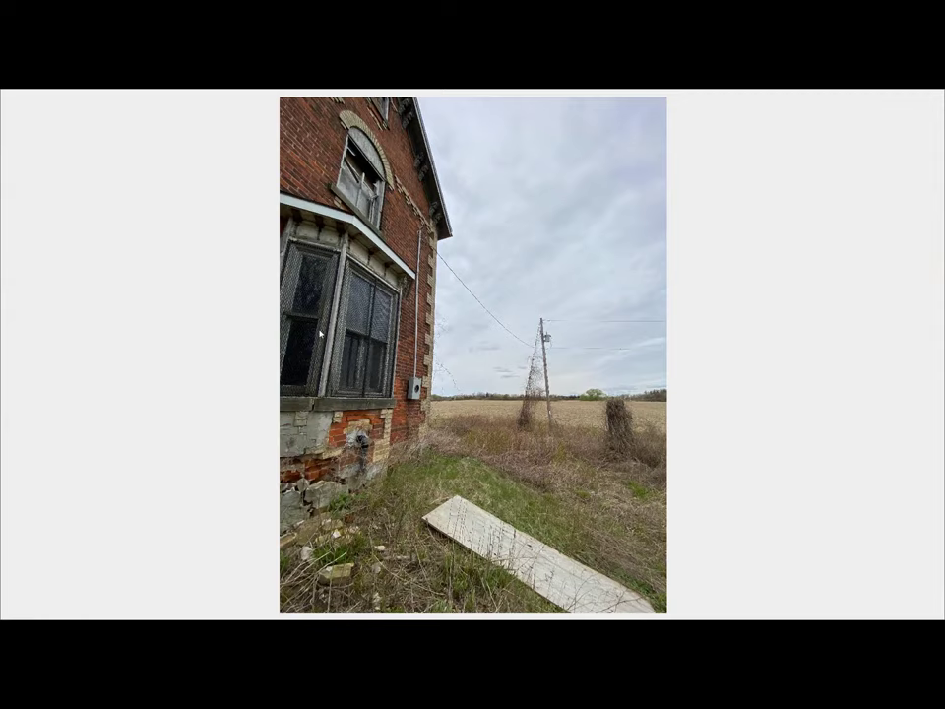
key(Escape)
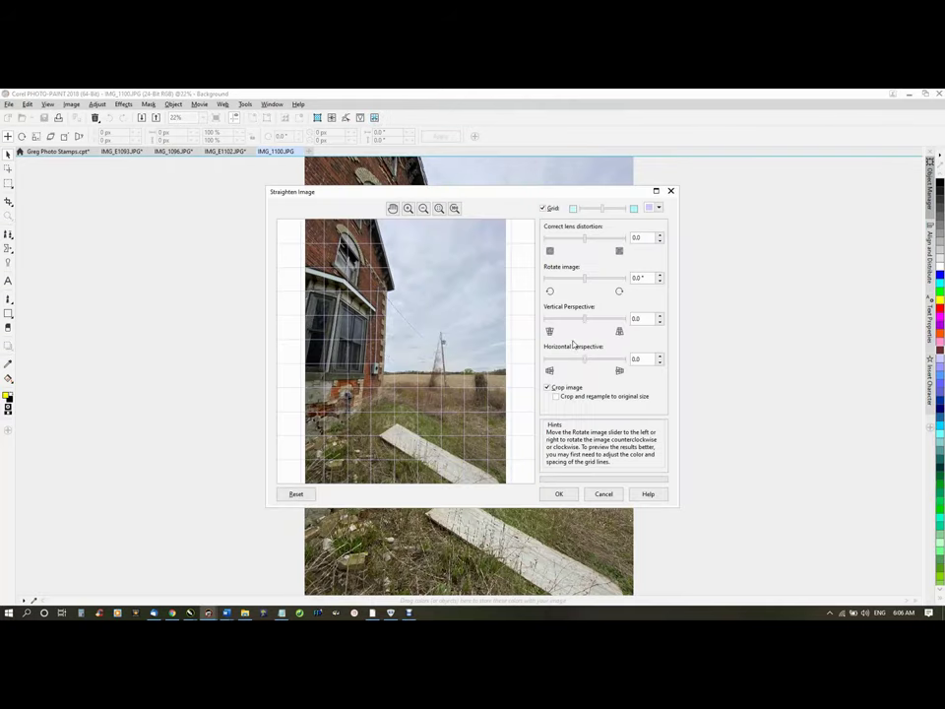
Straighten the photo with a -0.2° rotation and cropping, and check it in a full-screen preview
click(660, 281)
click(659, 282)
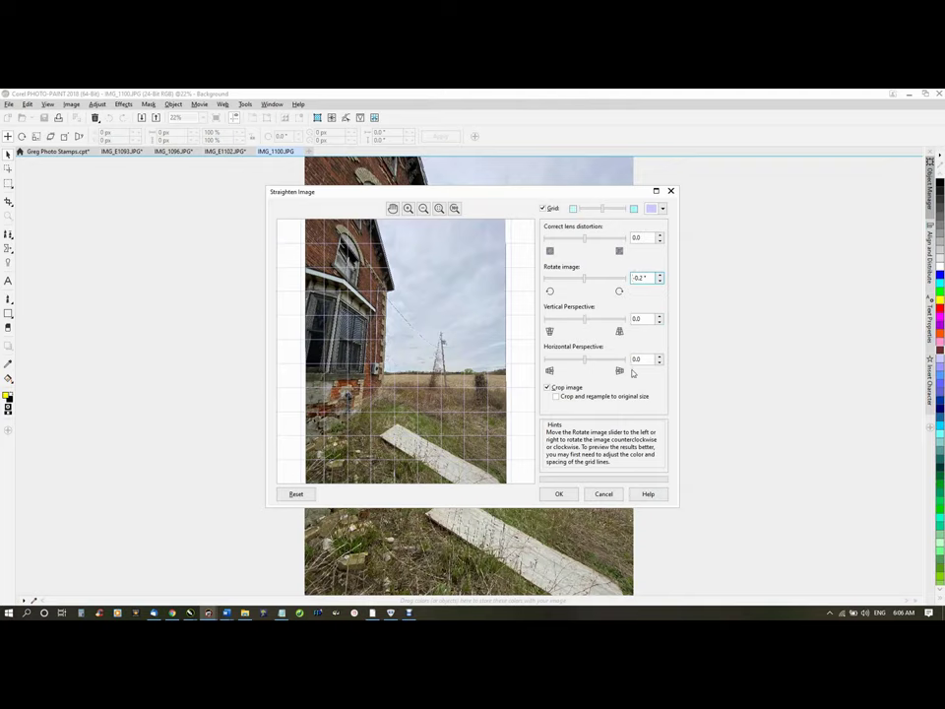
click(557, 495)
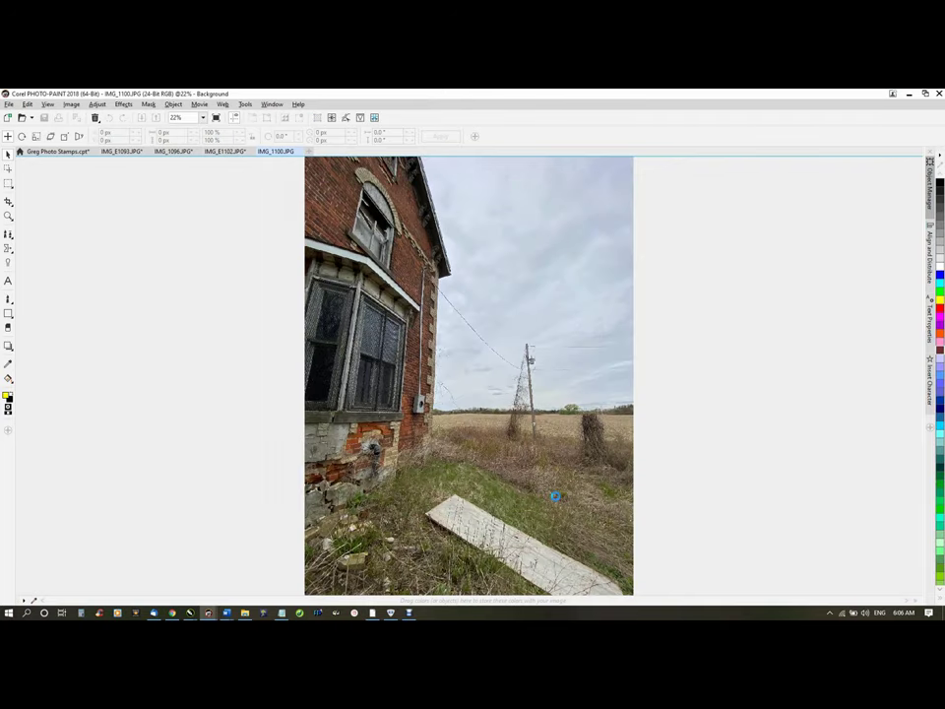
click(215, 117)
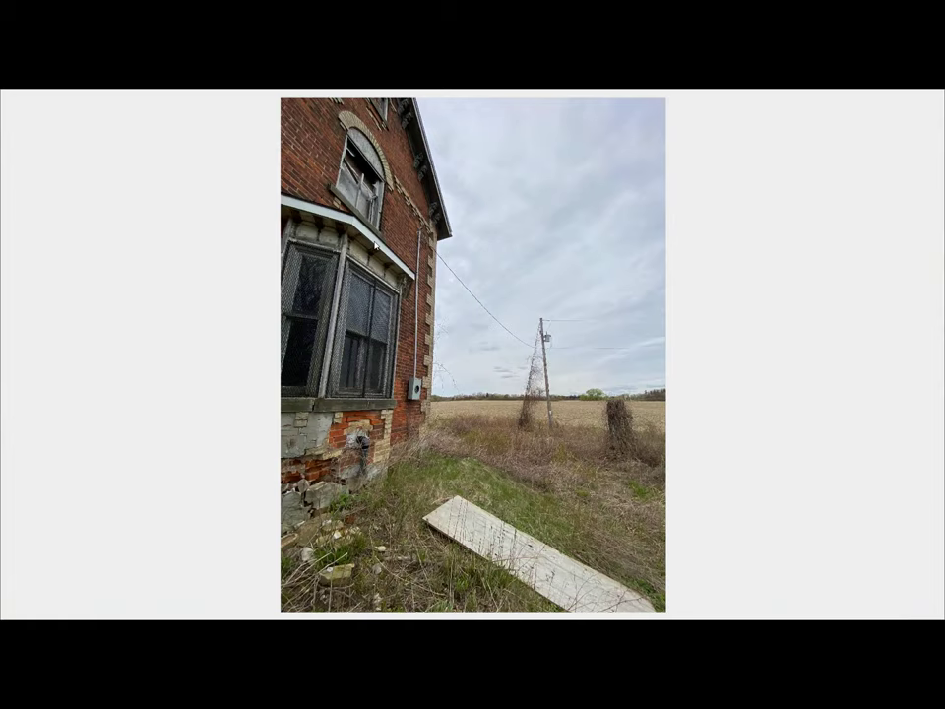
click(375, 246)
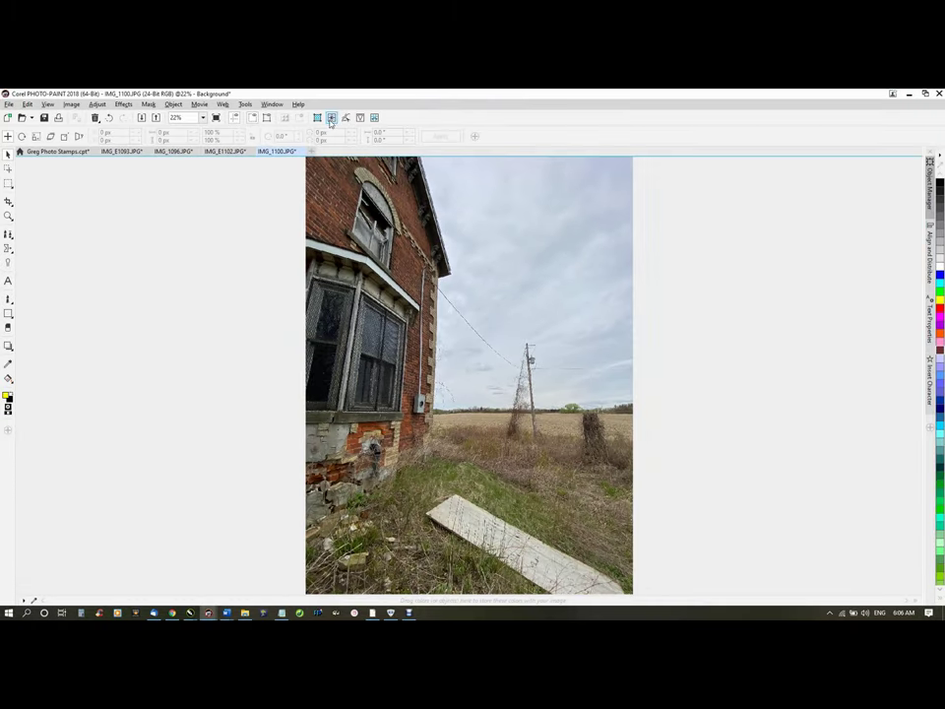
Resample the photo to a height of 1200 pixels with the aspect ratio maintained
click(331, 118)
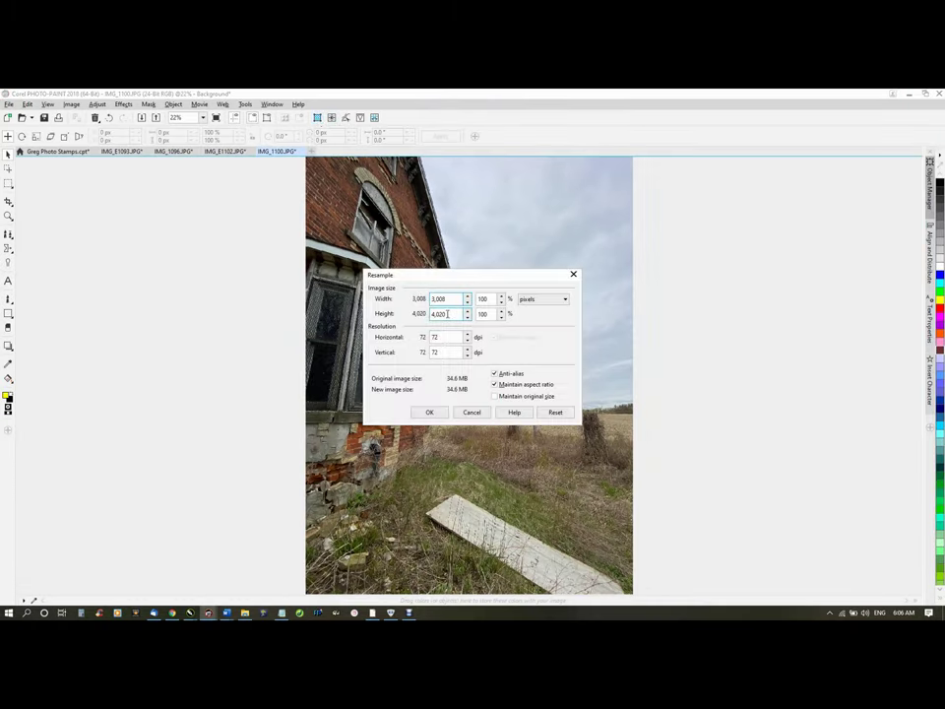
click(448, 314)
text(1200)
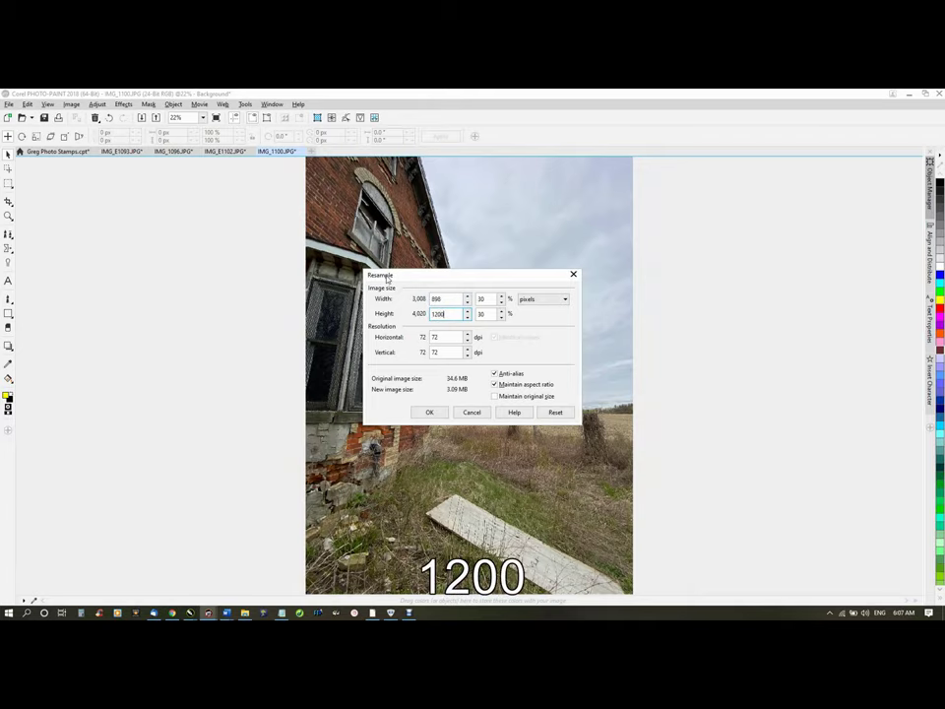
key(Return)
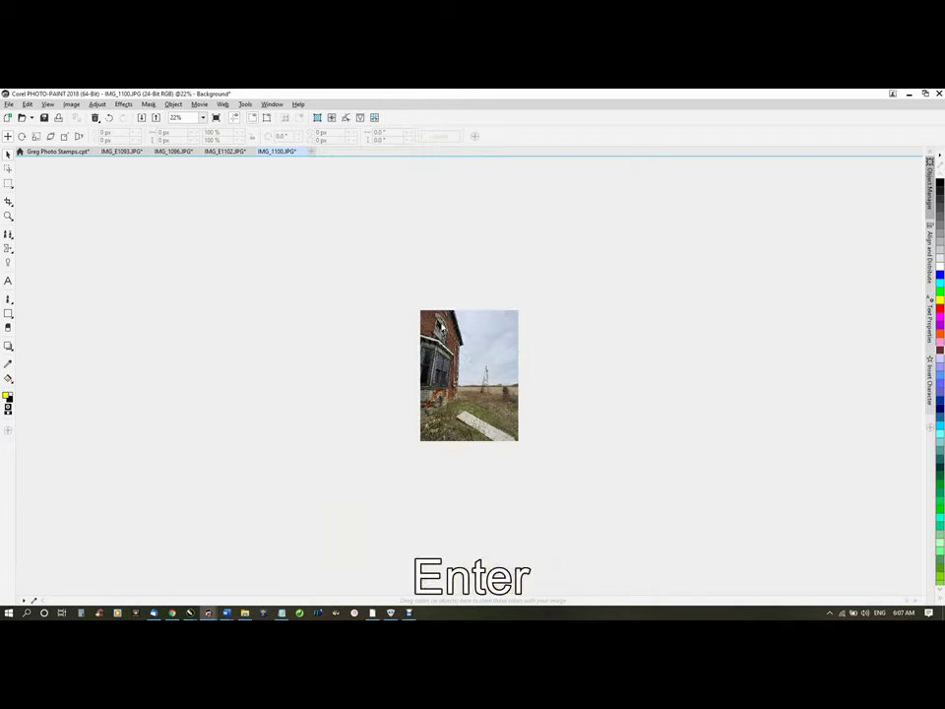
scroll(441, 352, up, 2)
scroll(440, 353, up, 1)
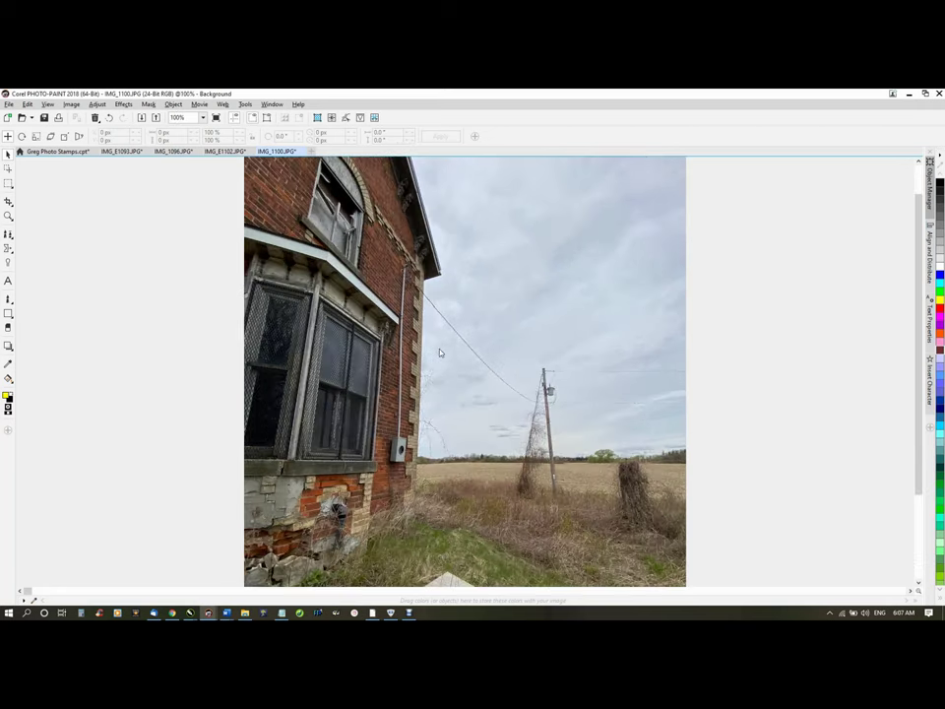
Adjust the photo to brightness 12, contrast 55 and intensity -34, and apply Directional Sharpen at 27%
key(ctrl+b)
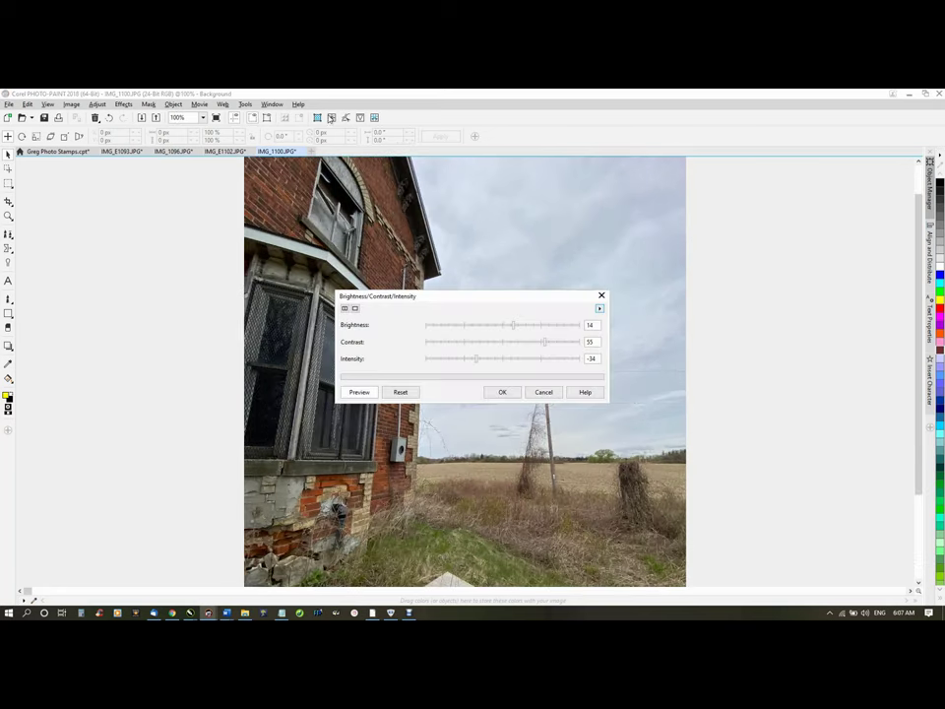
drag(456, 297, 595, 208)
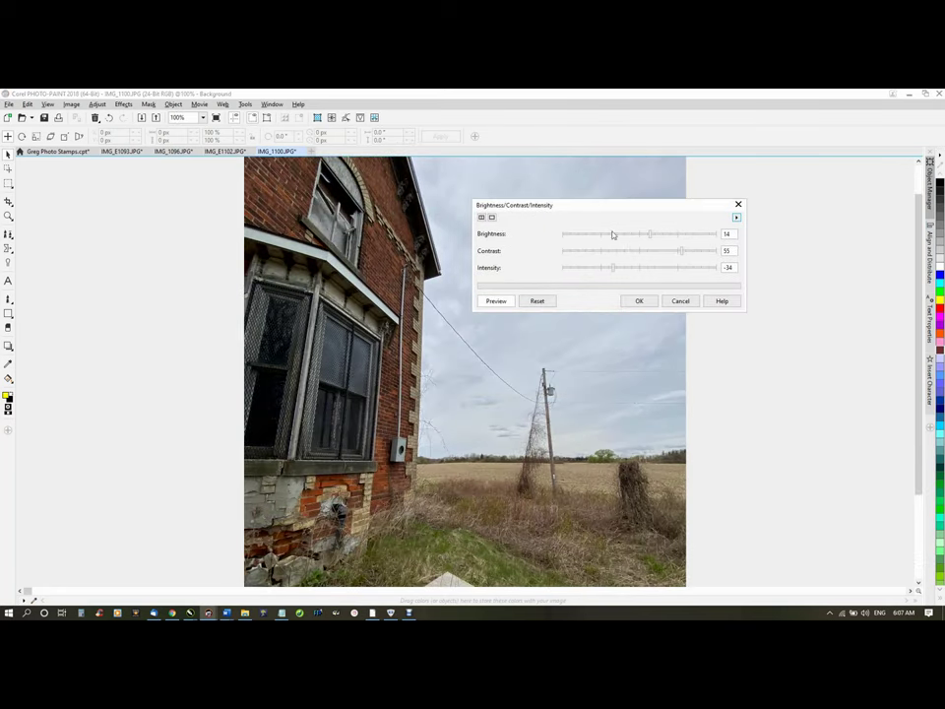
drag(649, 236, 648, 235)
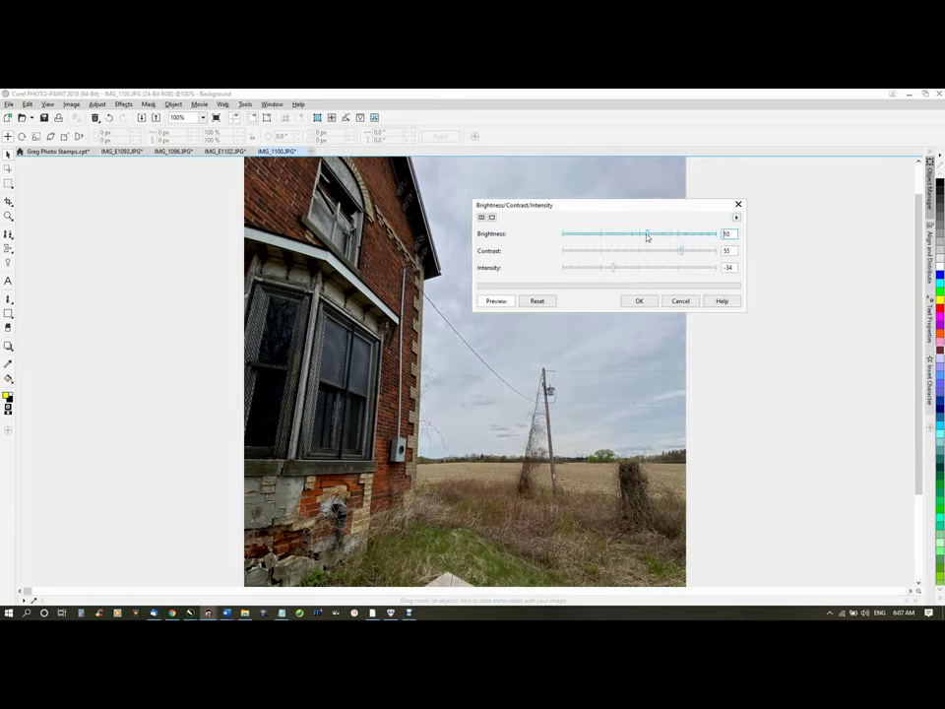
drag(648, 237, 650, 237)
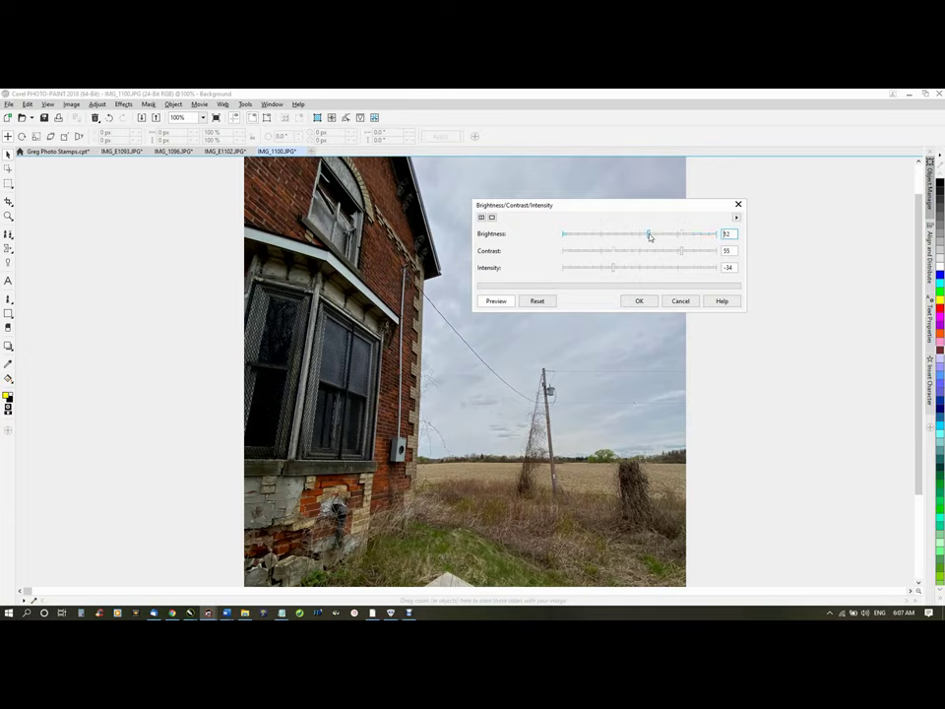
click(638, 302)
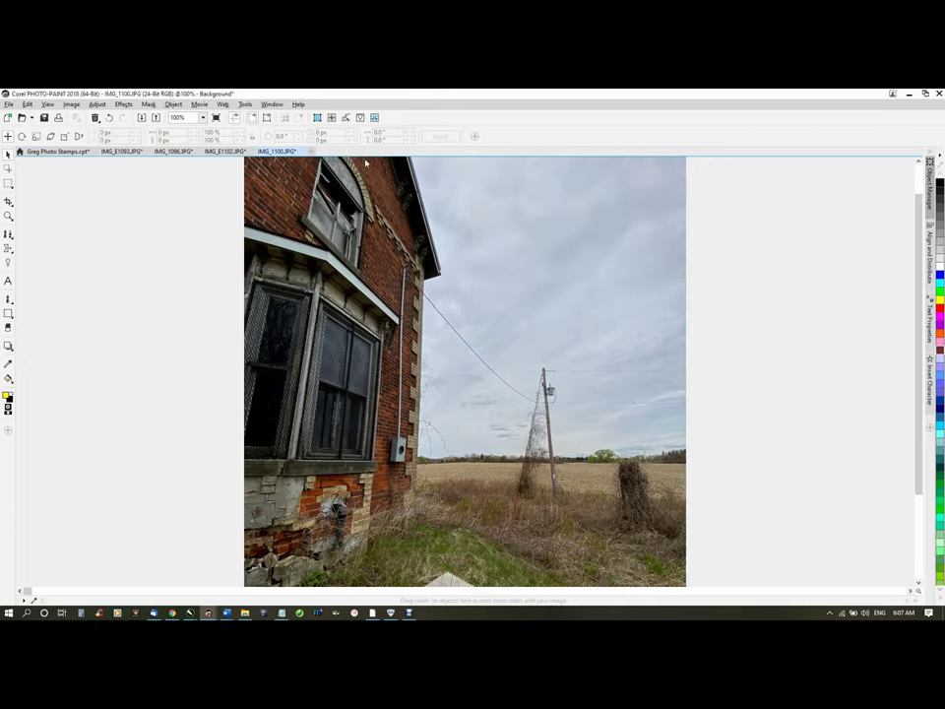
click(348, 119)
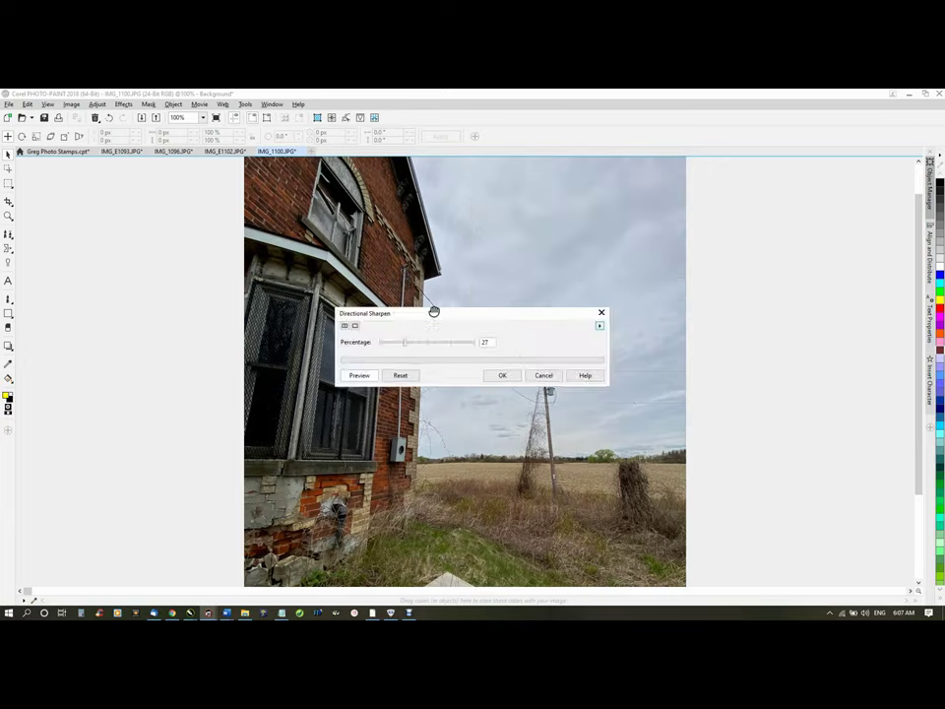
click(491, 376)
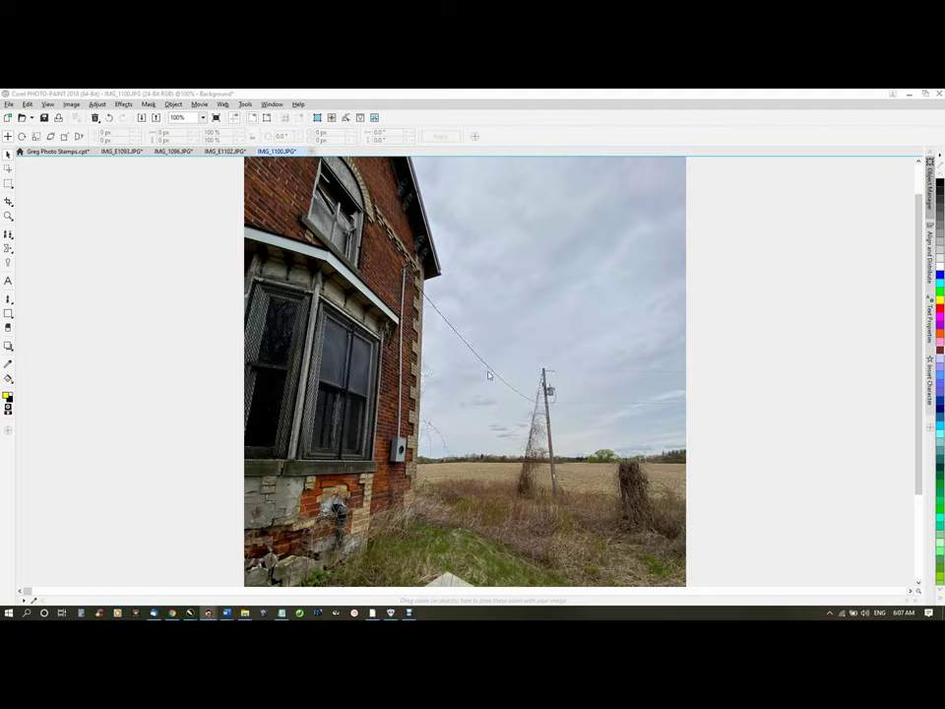
Apply Vibrance at 14% with saturation at 8%, and check the photo in a full-screen preview
click(361, 119)
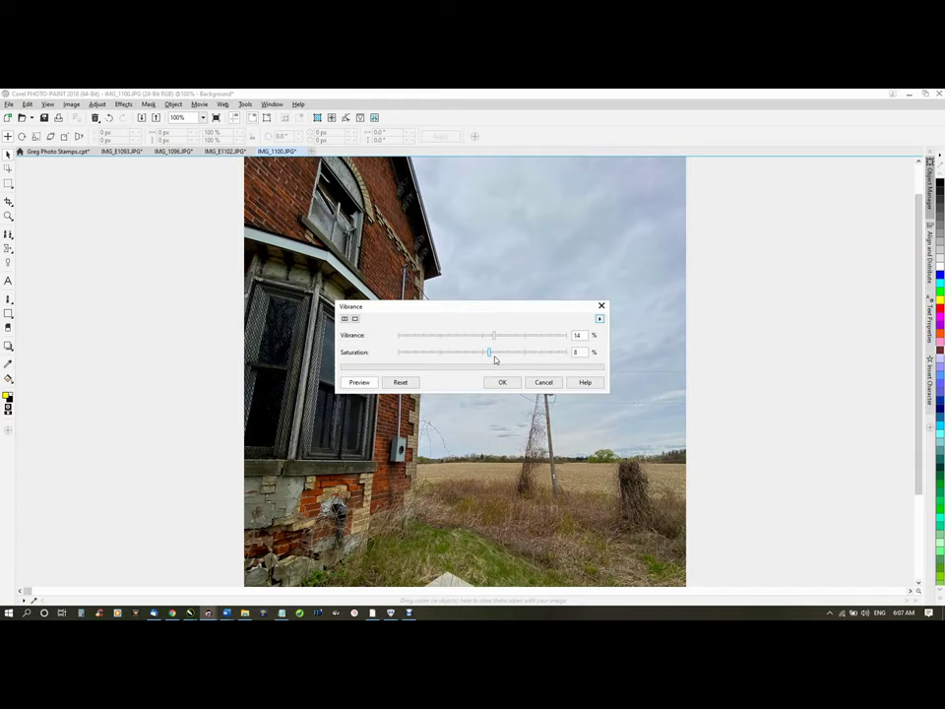
click(502, 382)
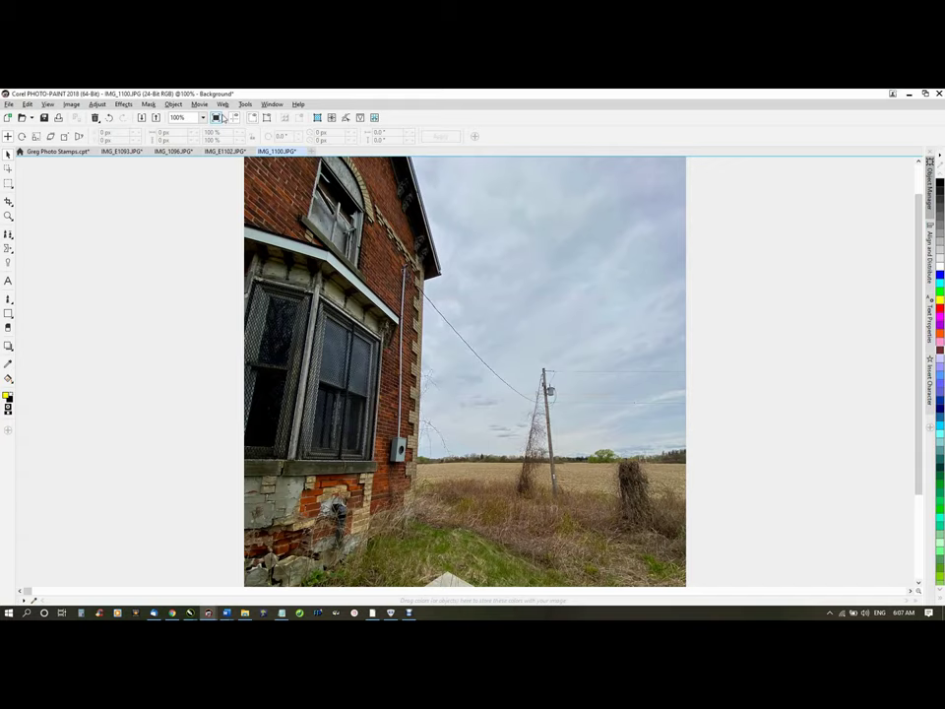
click(216, 117)
click(358, 266)
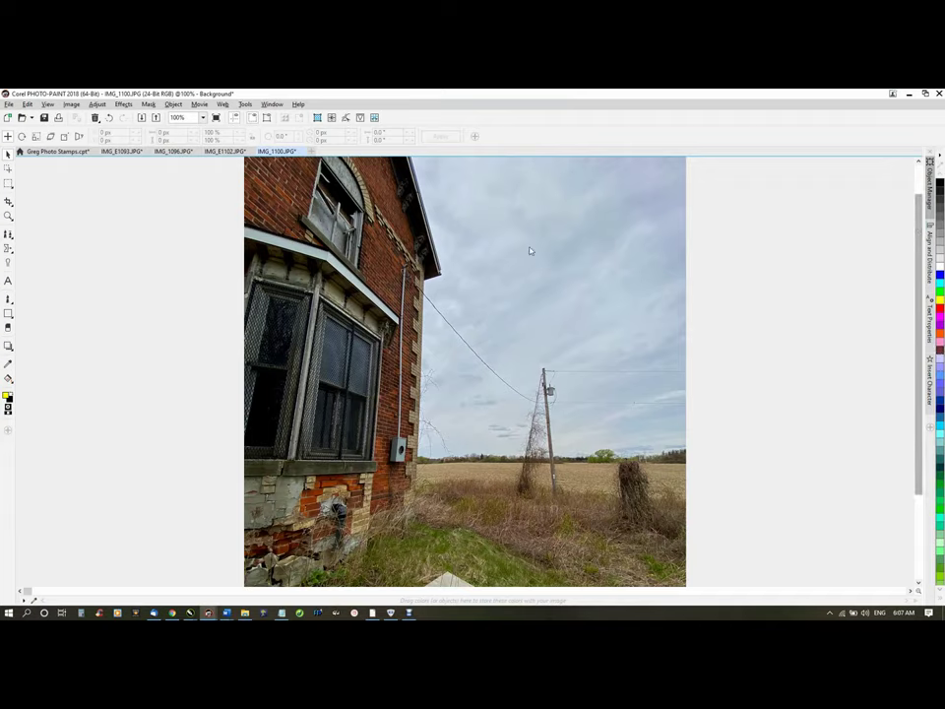
key(ctrl+v)
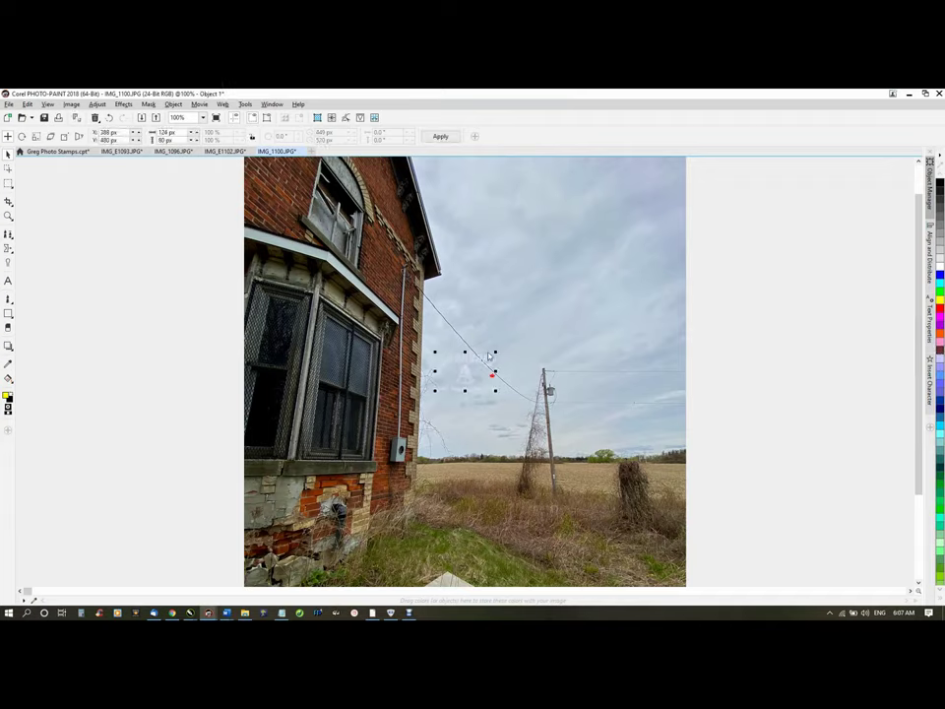
drag(494, 351, 487, 358)
right_click(481, 359)
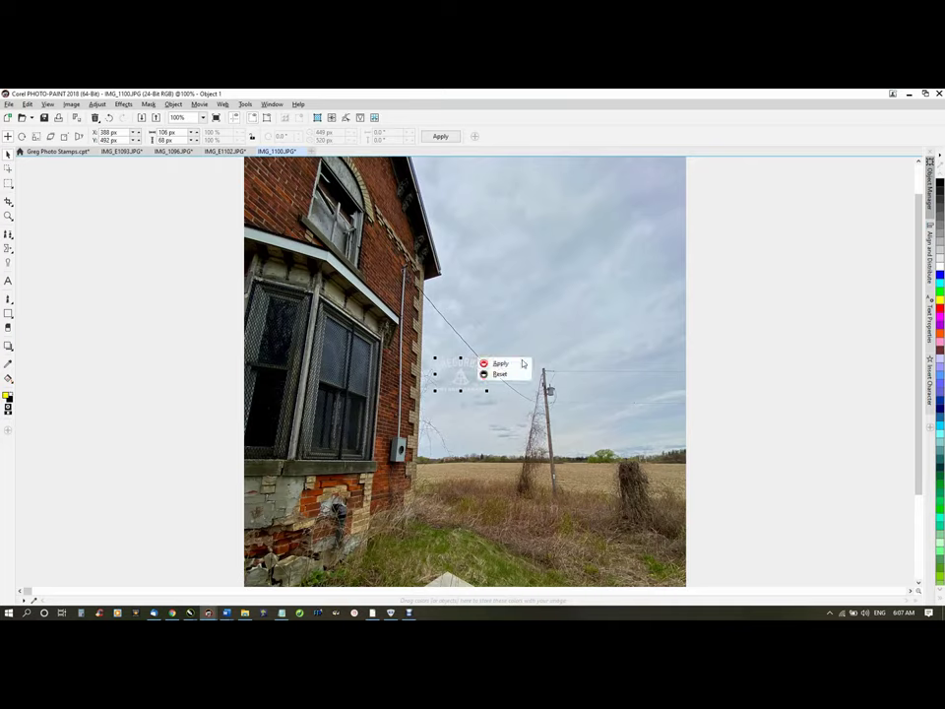
click(508, 365)
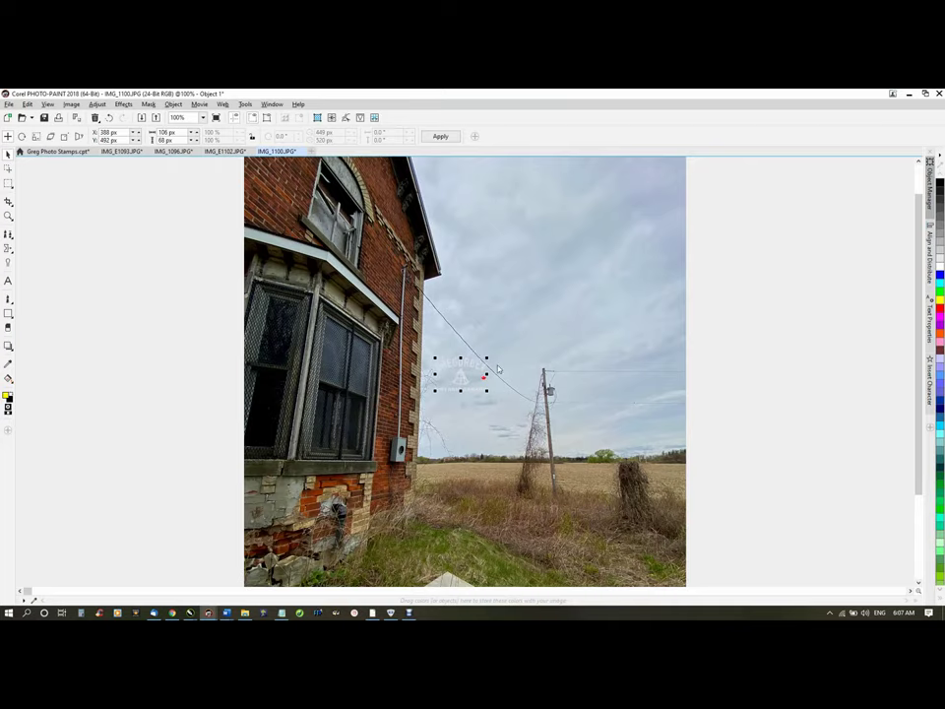
key(ctrl+Down)
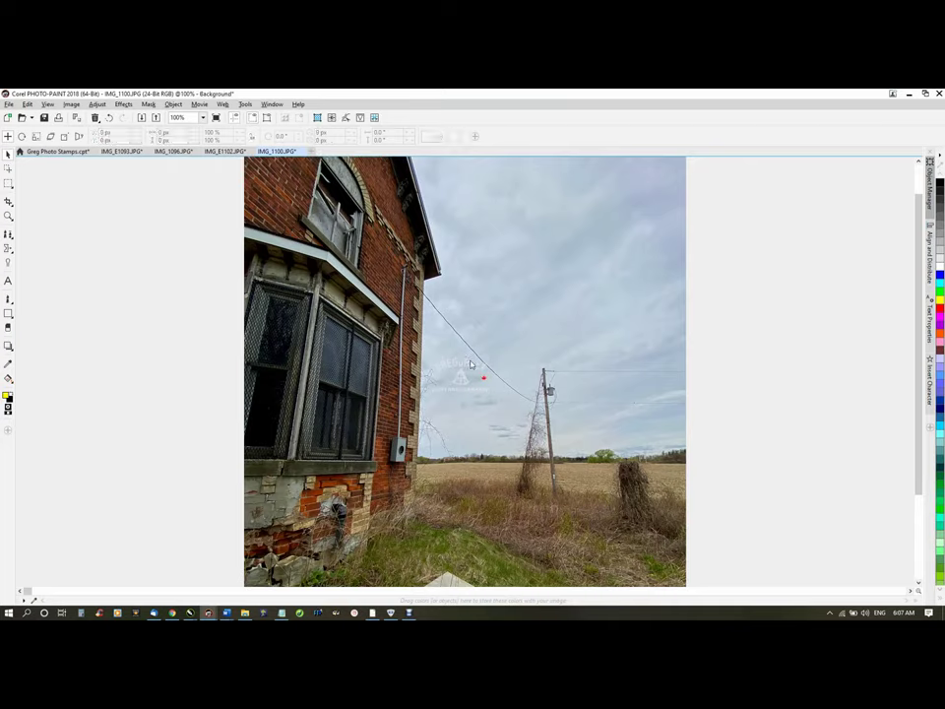
key(ctrl+z)
key(Delete)
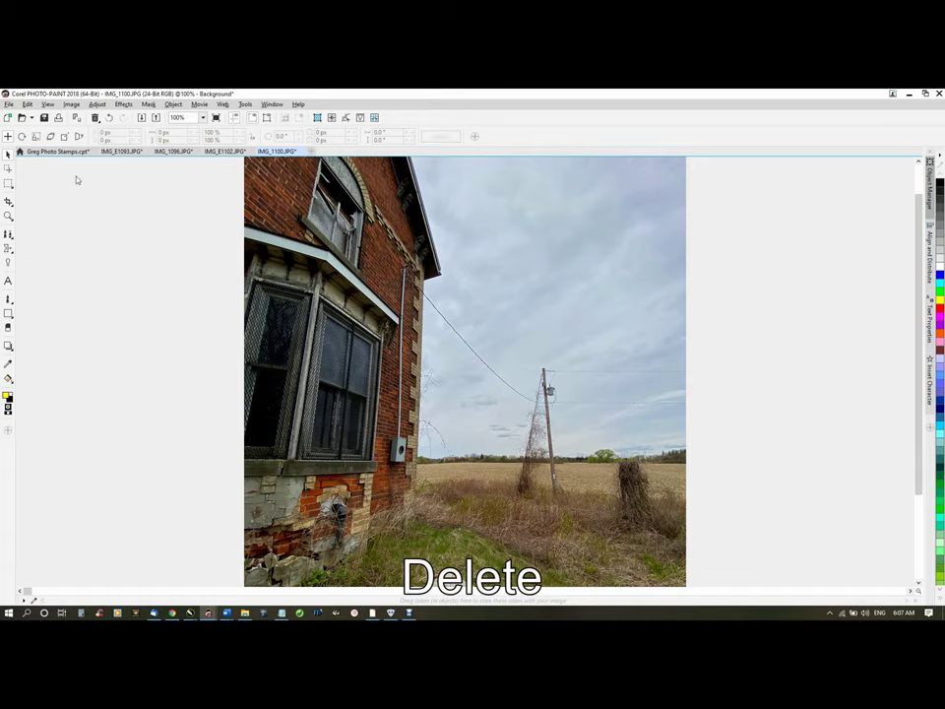
Copy the smaller iron-cross GREGORBEX stamp from the photo stamps document and paste it into IMG_1100.JPG
click(58, 152)
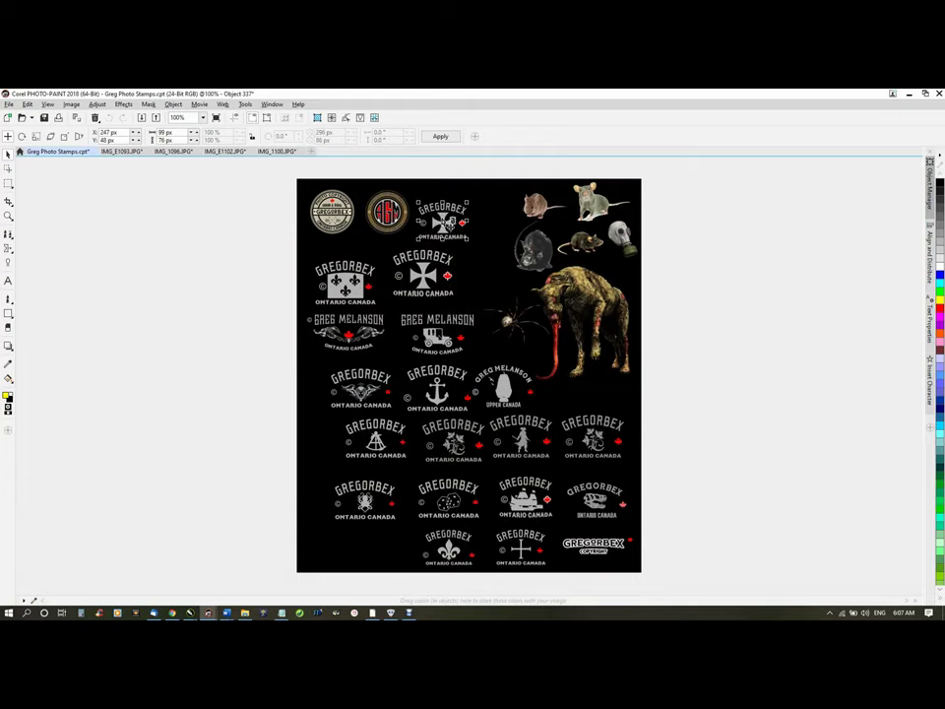
ctrl+click(449, 226)
key(ctrl+c)
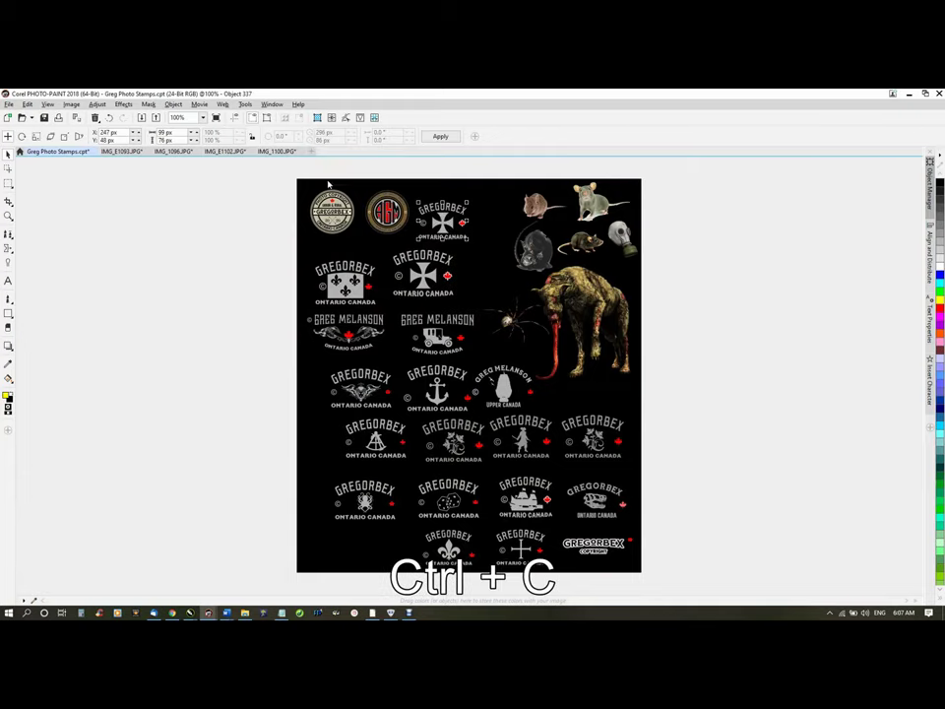
click(276, 151)
key(ctrl+v)
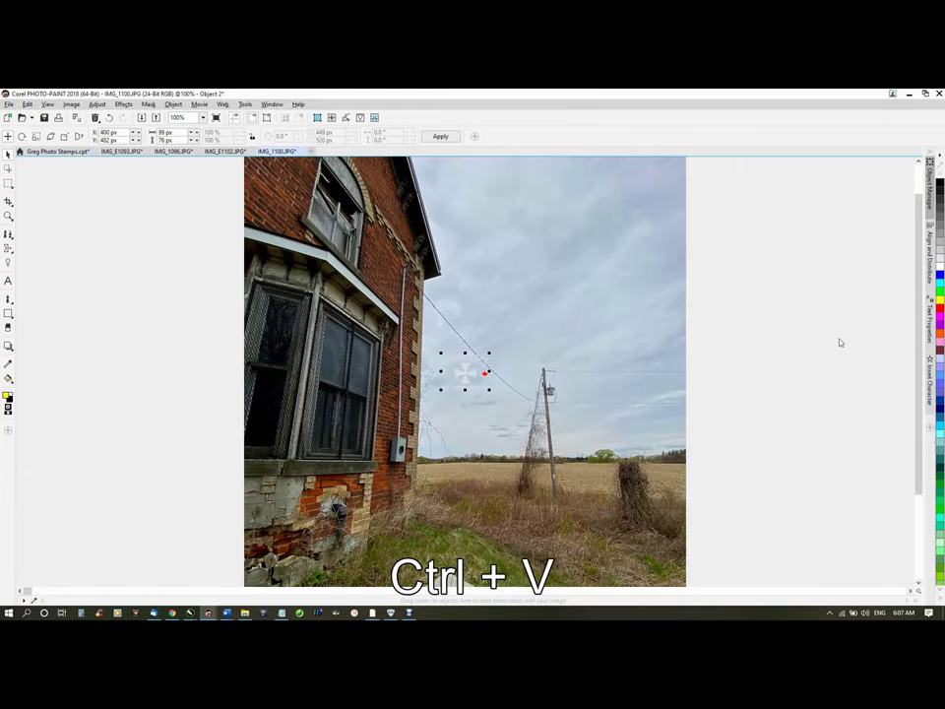
Try the pasted stamp in the sky at the photo's upper-right corner and check it in a full-screen preview
scroll(470, 414, up, 1)
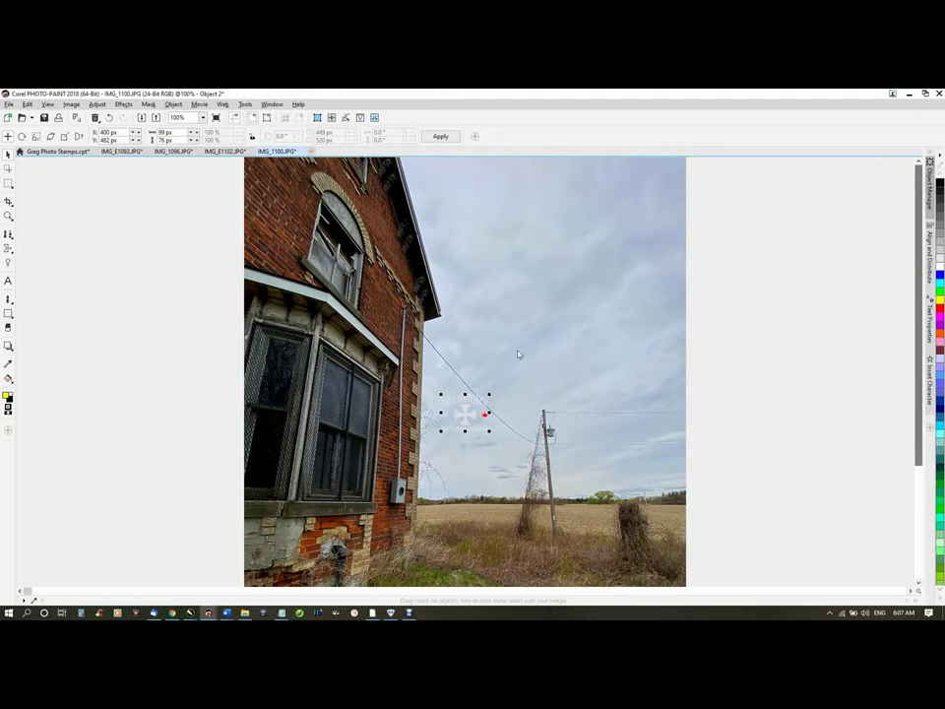
drag(469, 420, 656, 183)
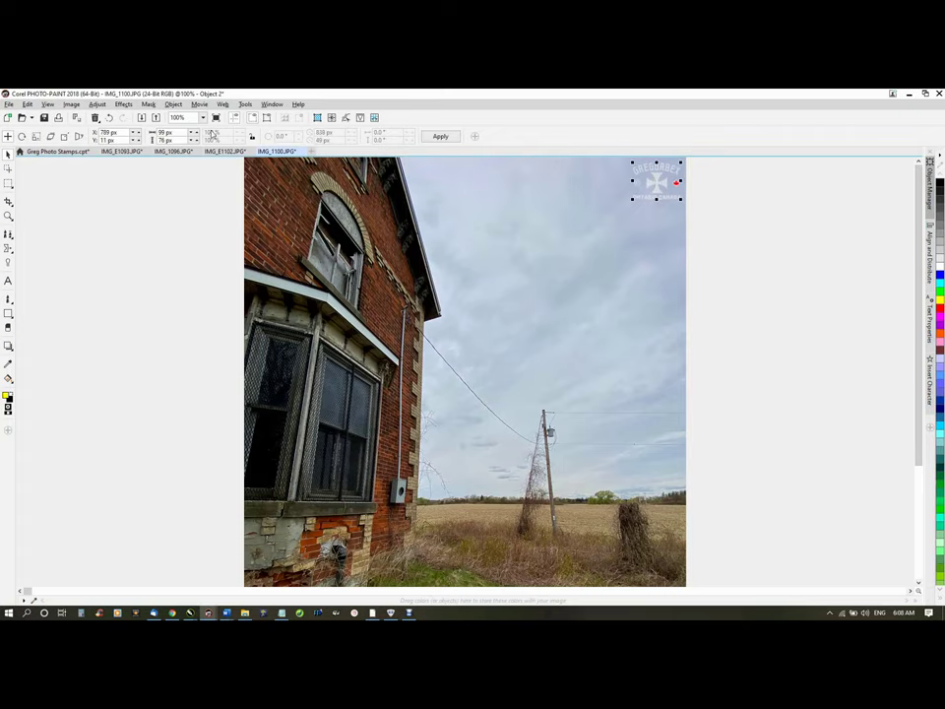
click(215, 117)
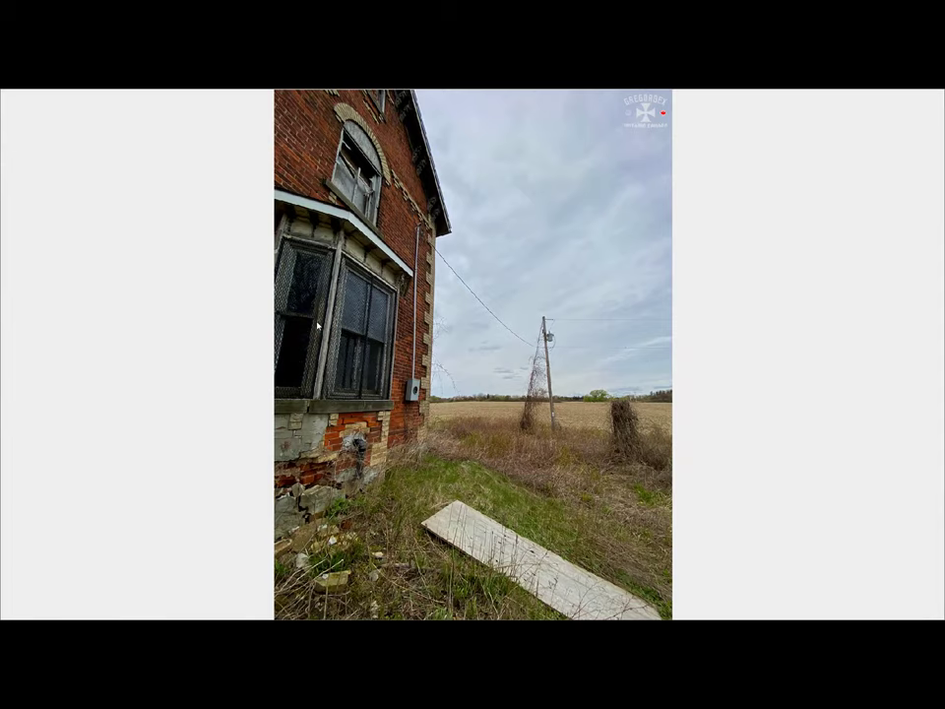
key(Escape)
Place the stamp in the photo's lower-left corner at about X 10 px, Y 1,115 px, and check it in a full-screen preview
mouse_move(656, 182)
mouse_down()
mouse_move(373, 424)
mouse_move(259, 576)
mouse_up()
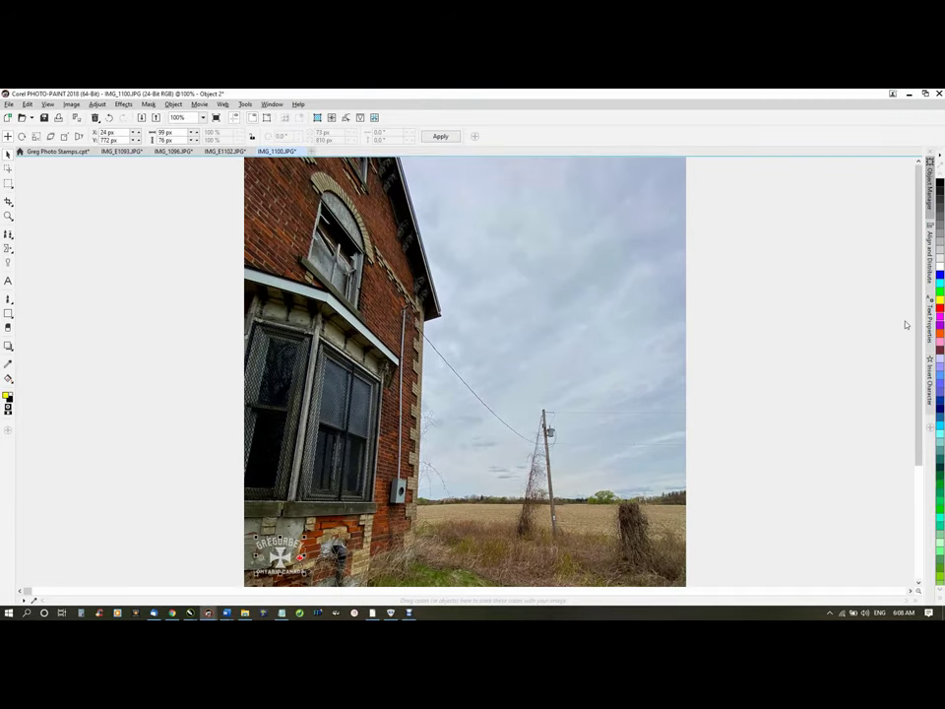
scroll(889, 472, down, 3)
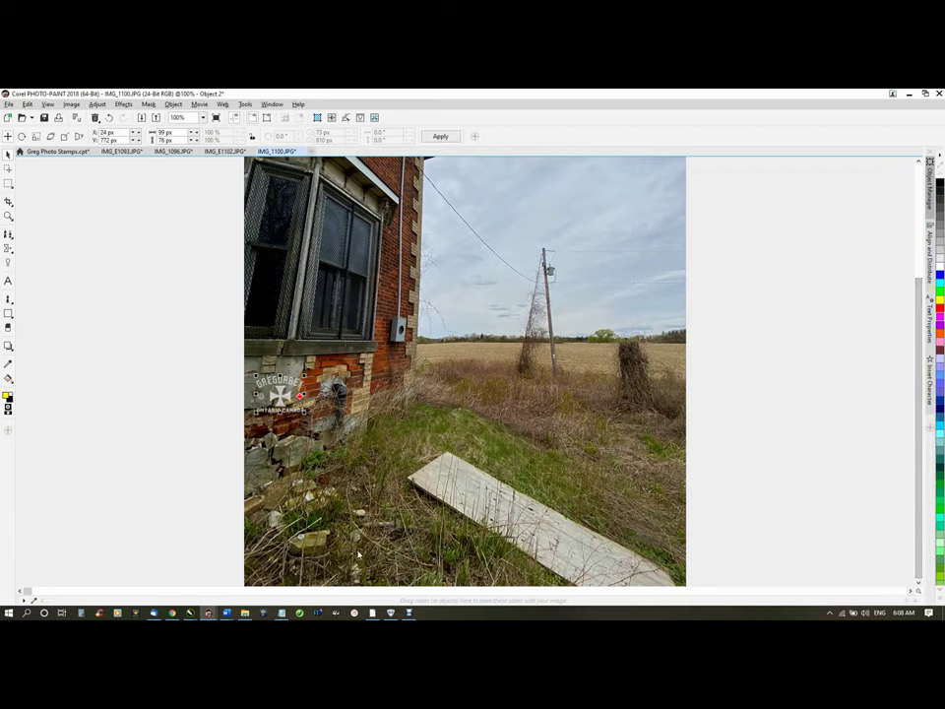
drag(280, 412, 279, 428)
drag(210, 308, 203, 419)
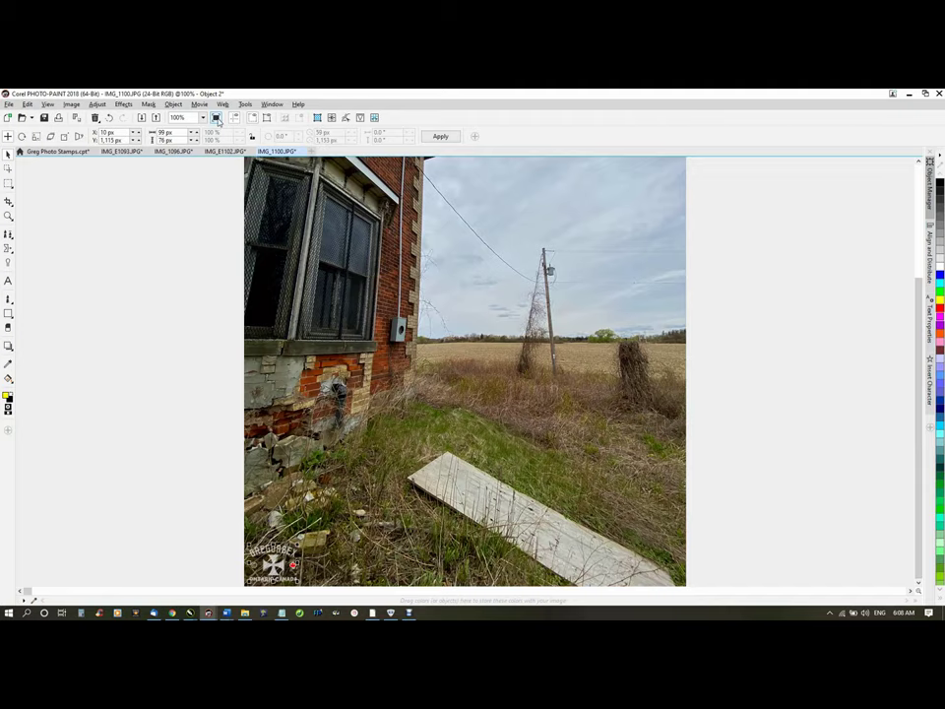
key(F9)
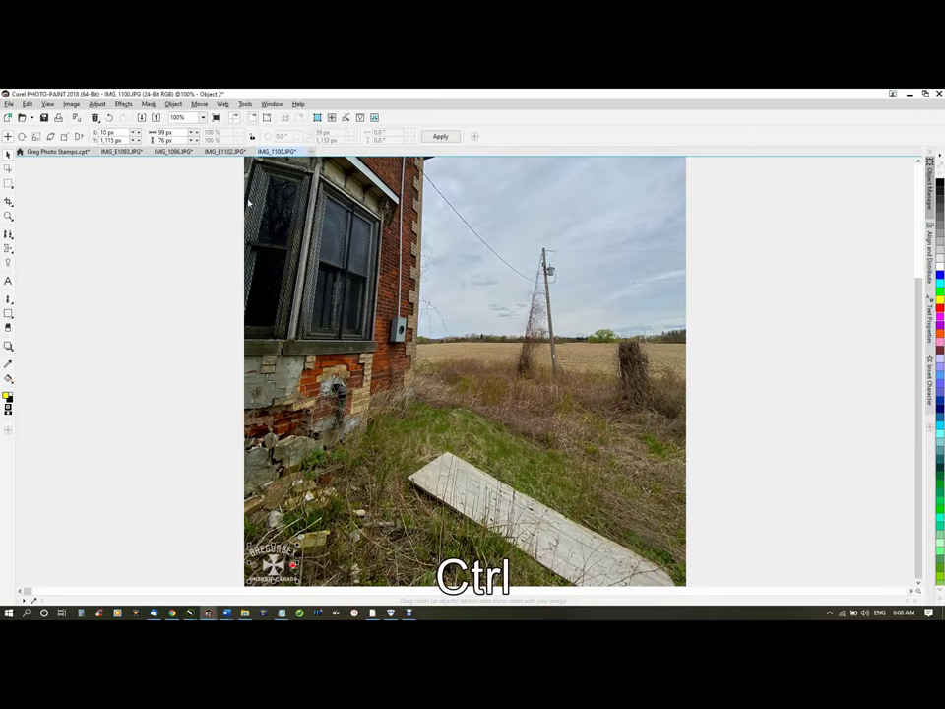
Export the stamped photo as a JPEG named IMG_1100 at 100% quality, merging the objects with the background
key(ctrl+e)
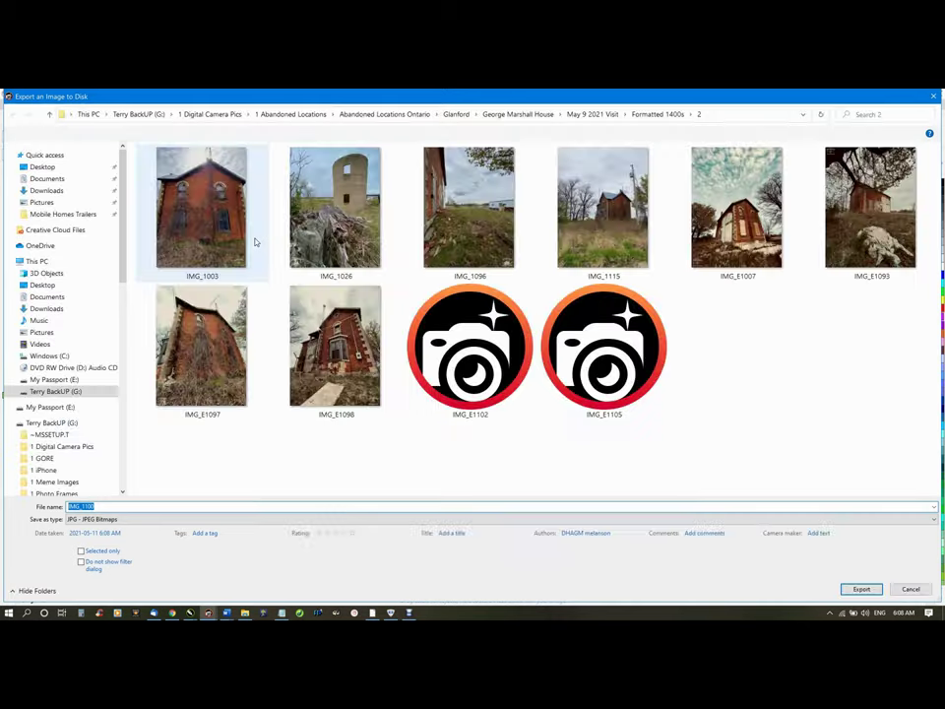
key(Return)
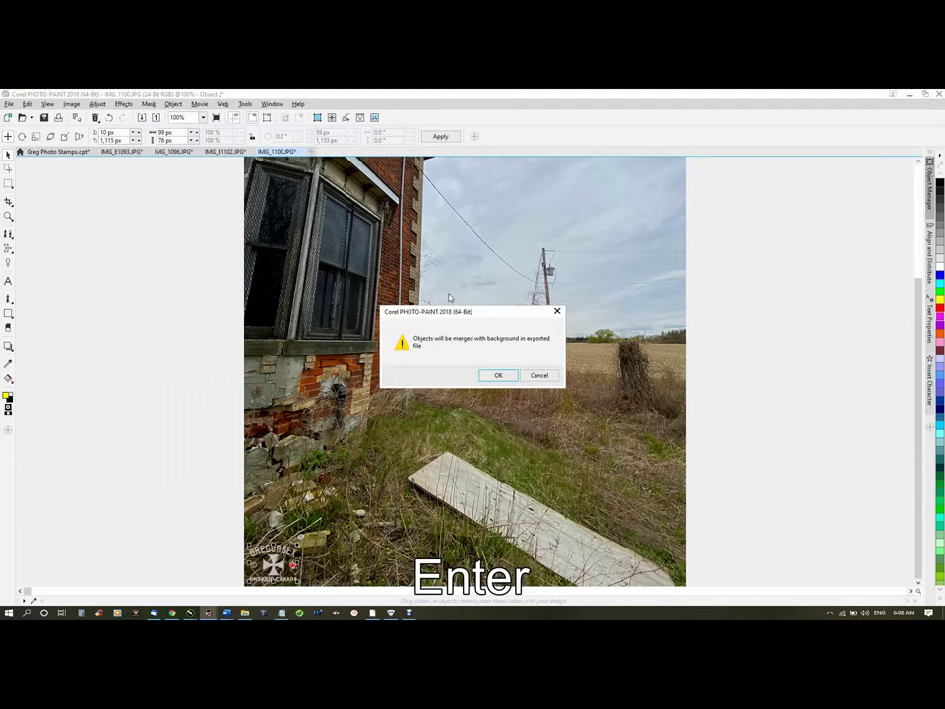
key(Return)
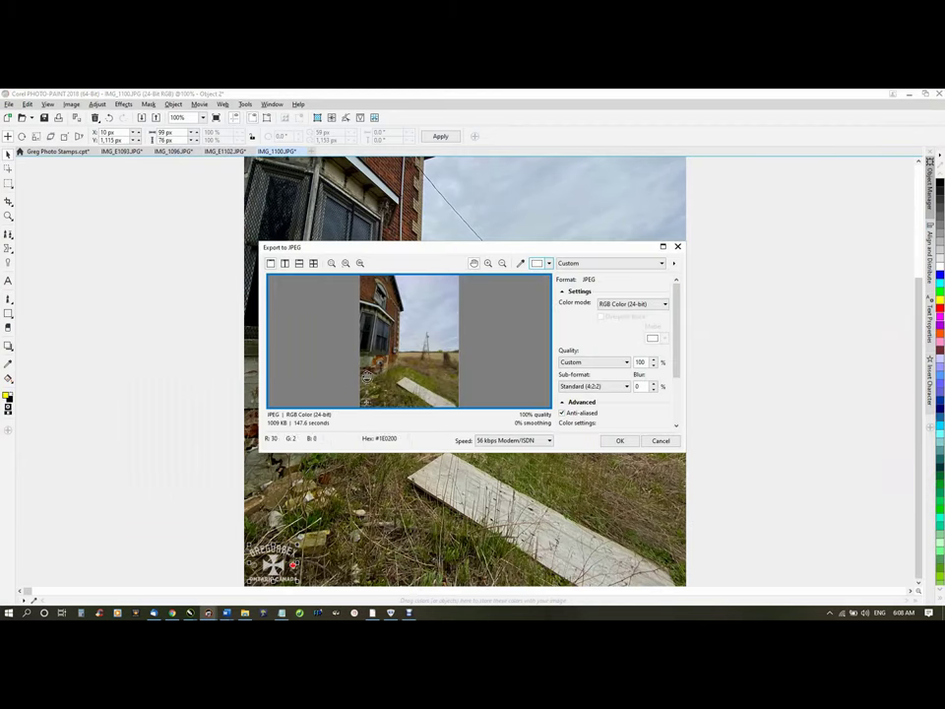
click(619, 440)
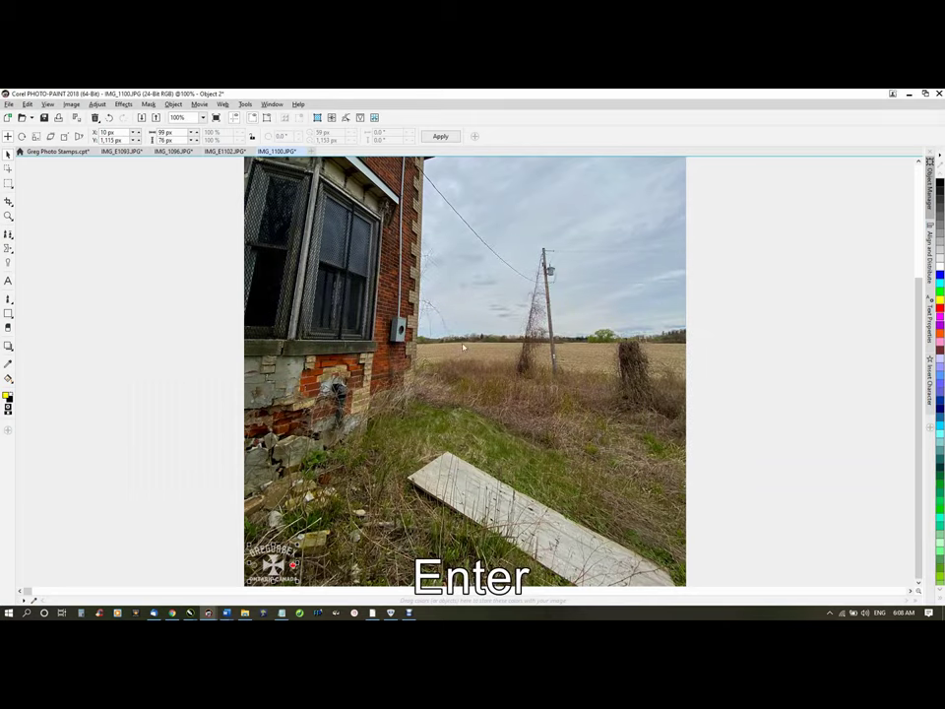
Close IMG_1100, IMG_E1102 and IMG_1096 without saving changes
click(302, 152)
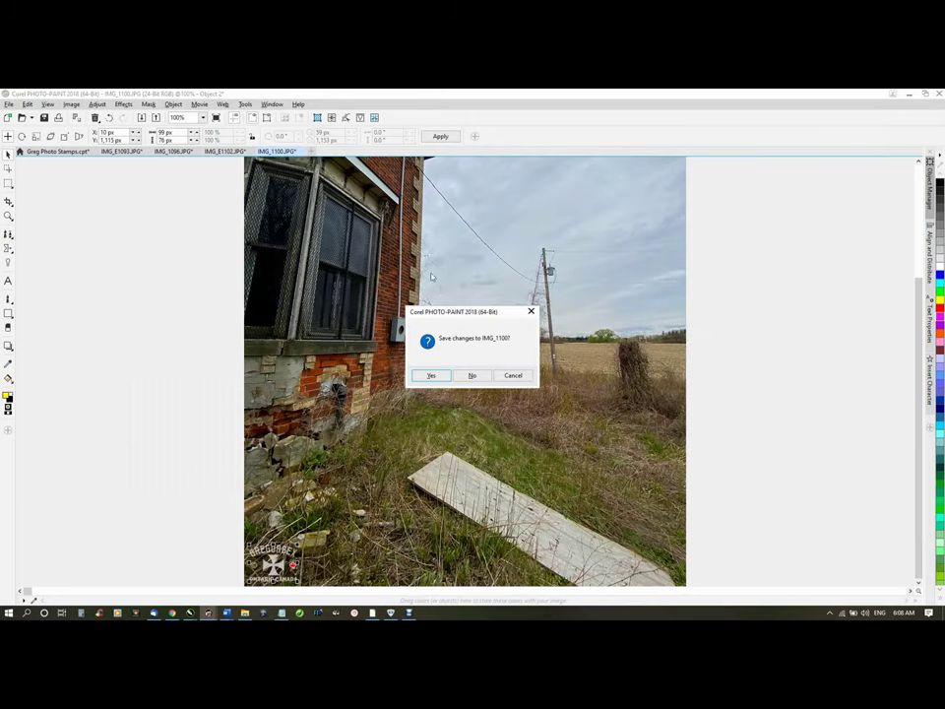
click(490, 375)
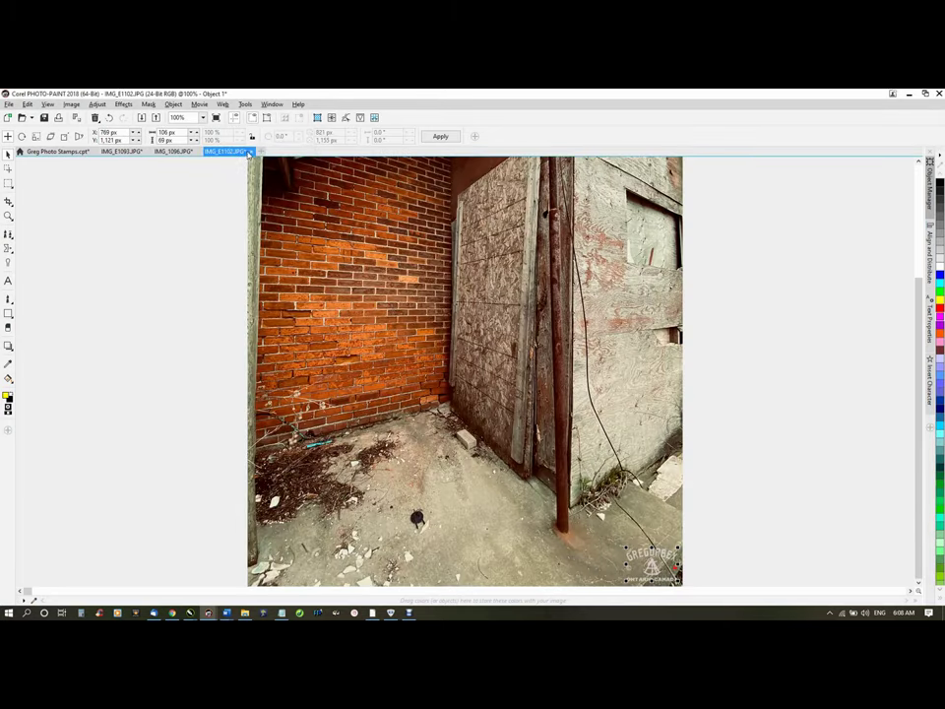
click(251, 151)
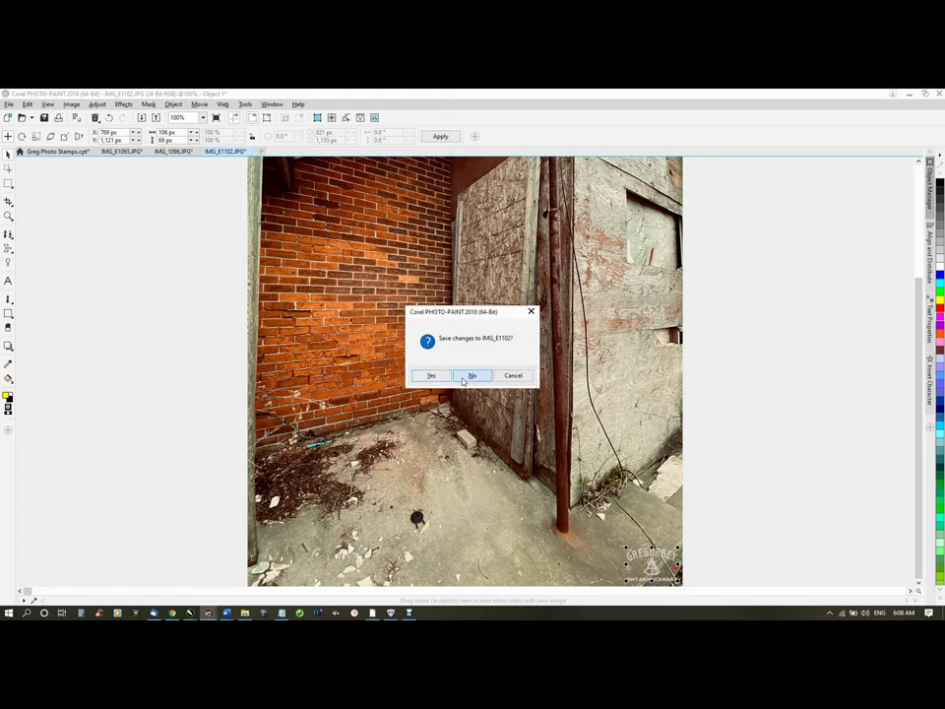
click(473, 375)
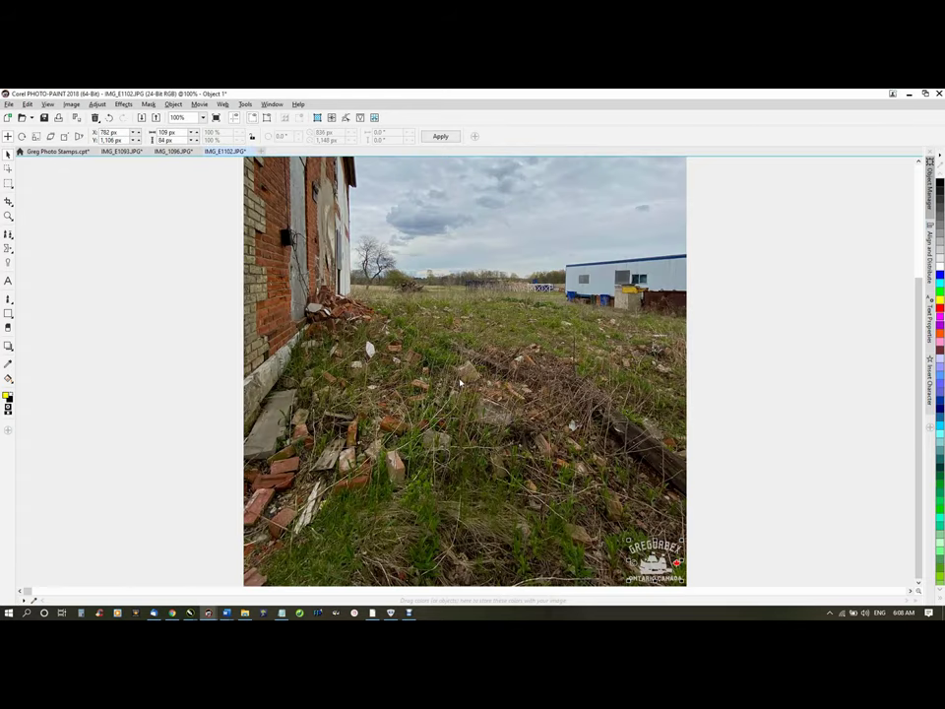
click(198, 152)
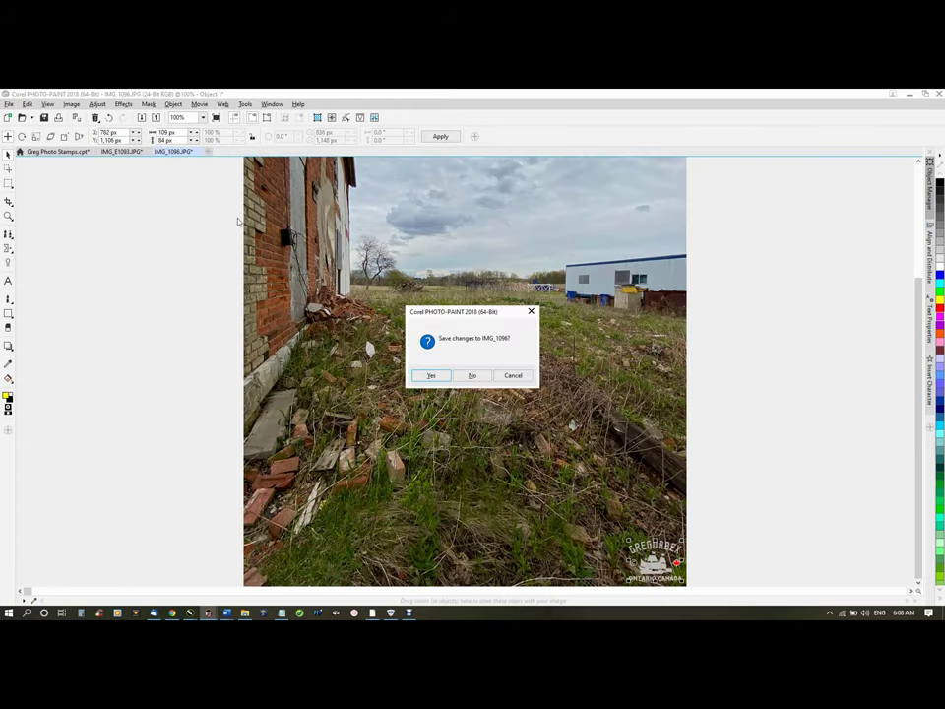
click(472, 375)
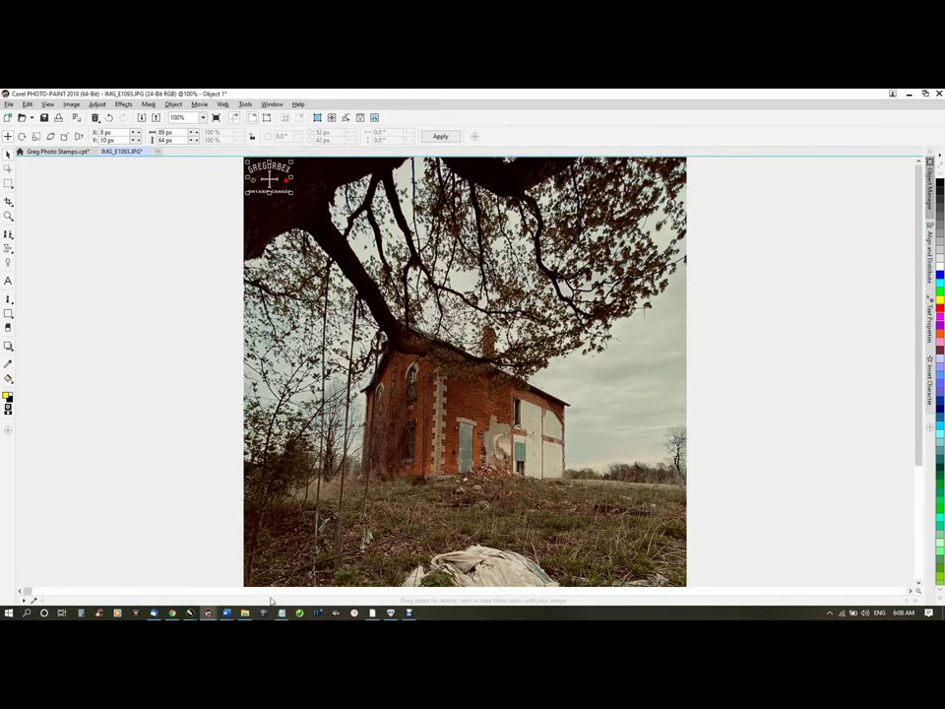
Switch to File Explorer and open the uprooted-tree photo IMG_1011 from the iPhone n Vid folder for editing
click(244, 612)
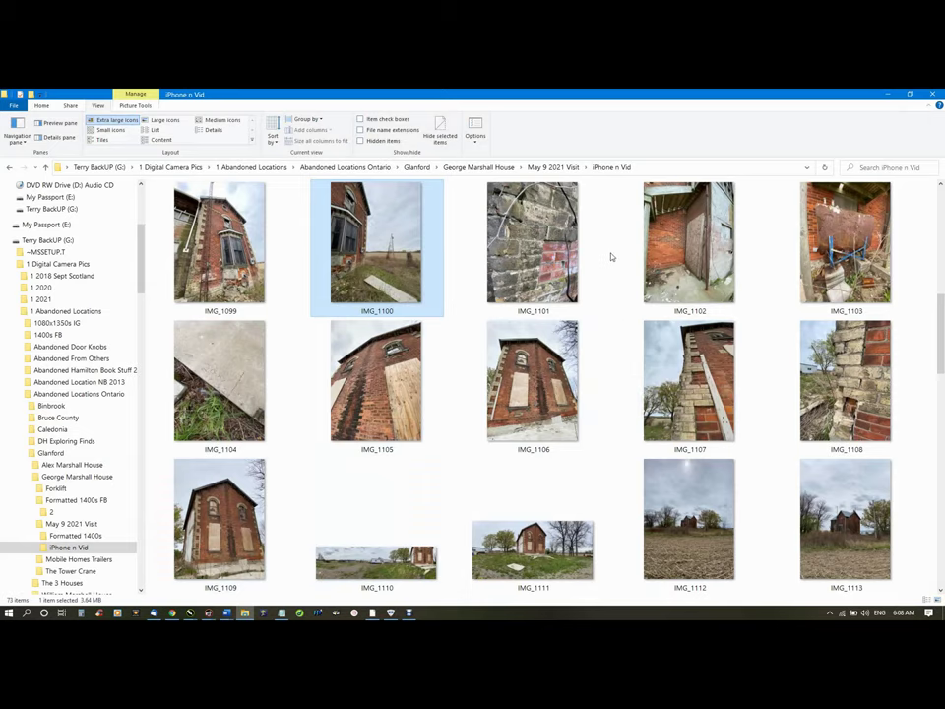
scroll(610, 257, up, 1)
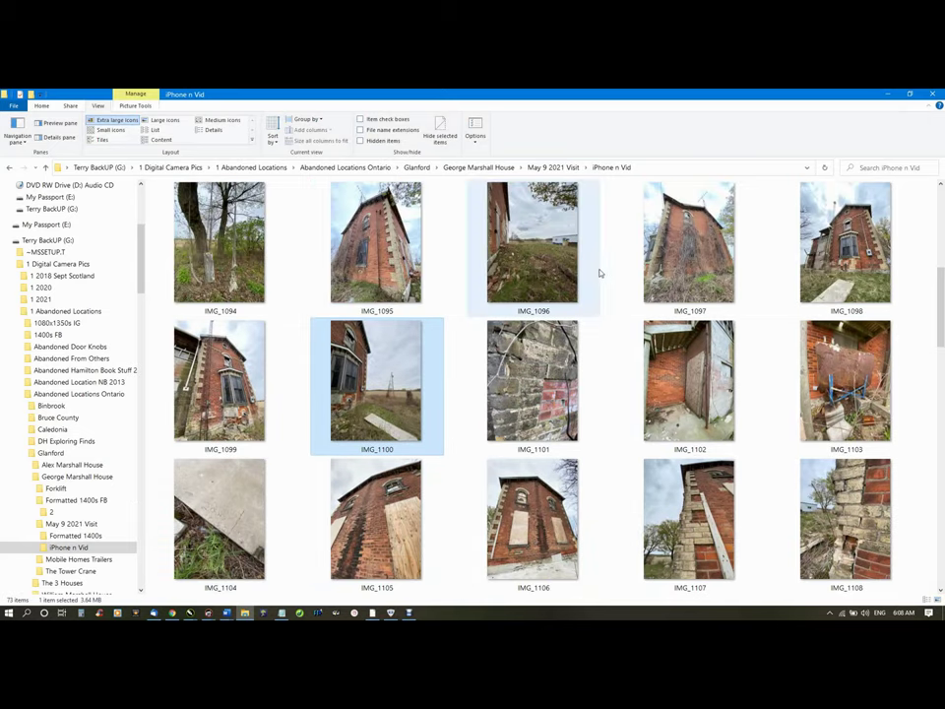
scroll(600, 273, up, 1)
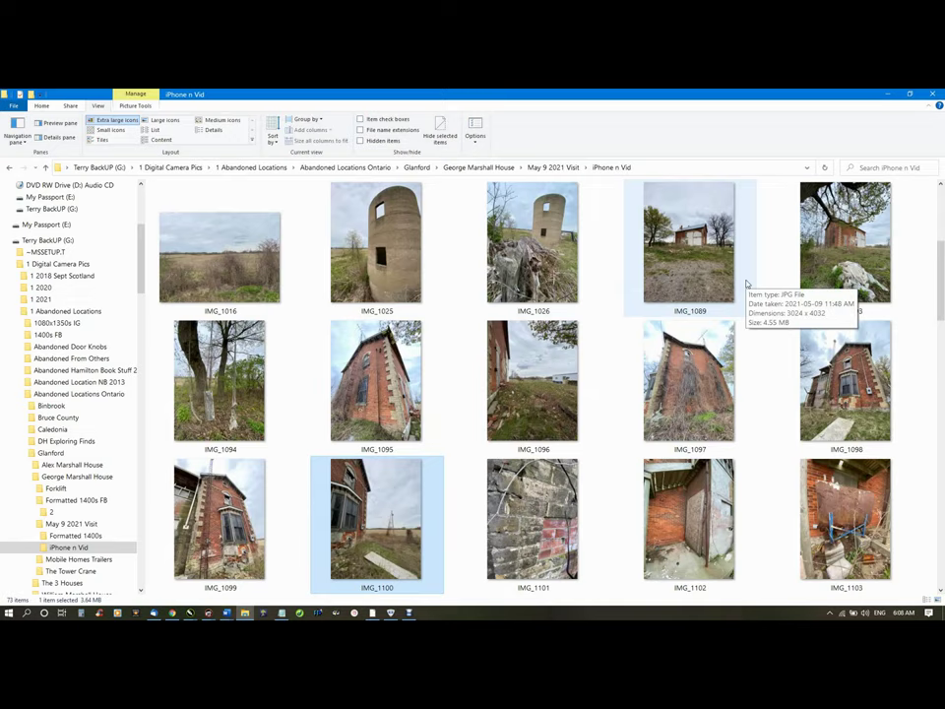
scroll(468, 287, up, 1)
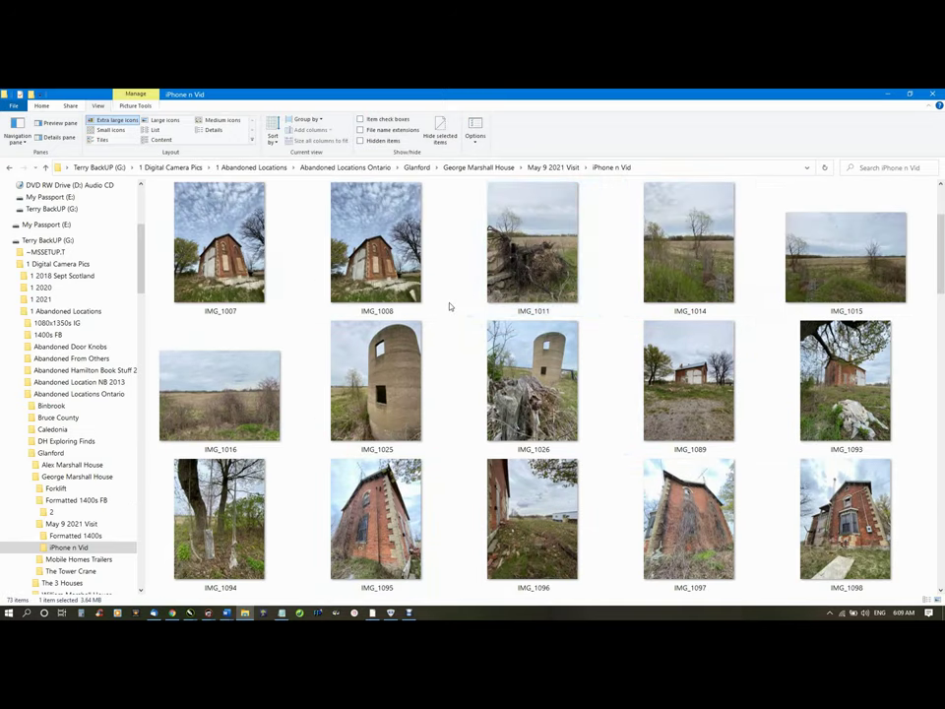
scroll(450, 304, up, 1)
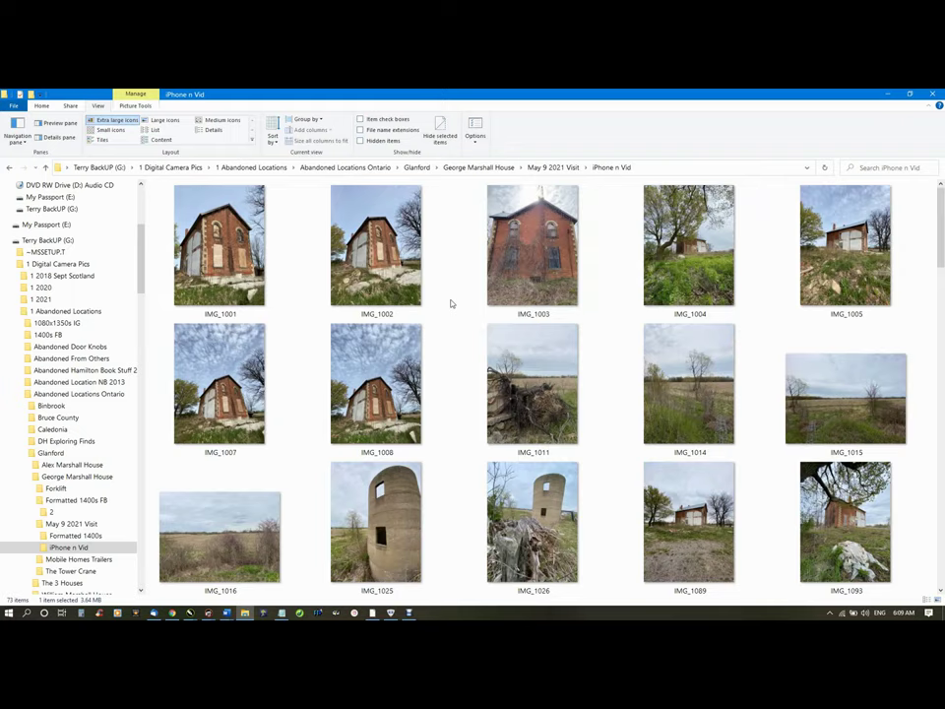
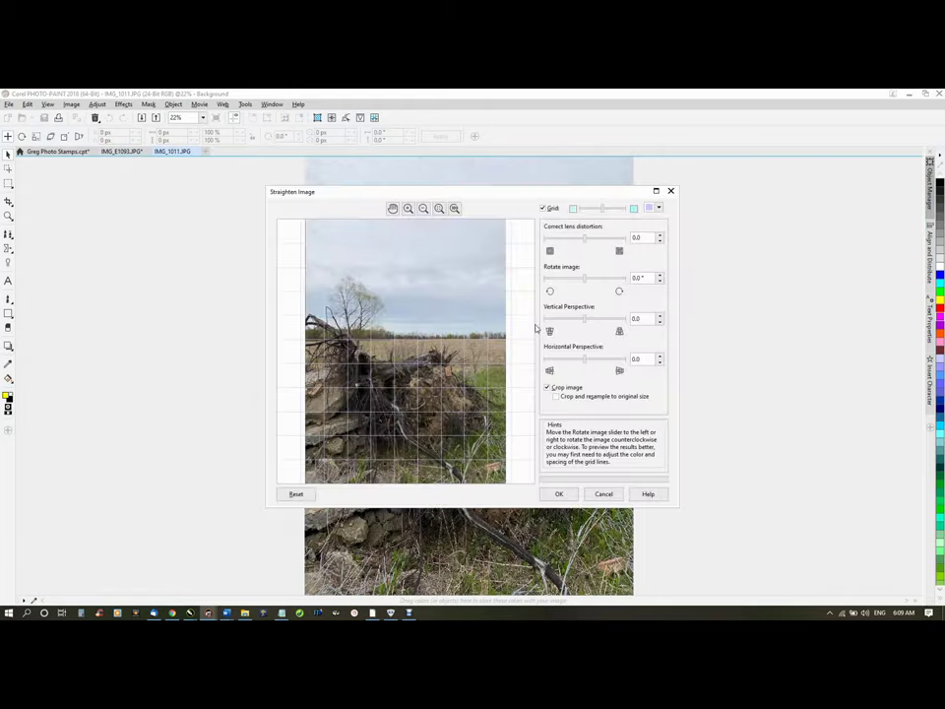
Straighten IMG_1011.JPG with a 0.2° rotation and cropping, using the grid to level the horizon
scroll(452, 351, up, 1)
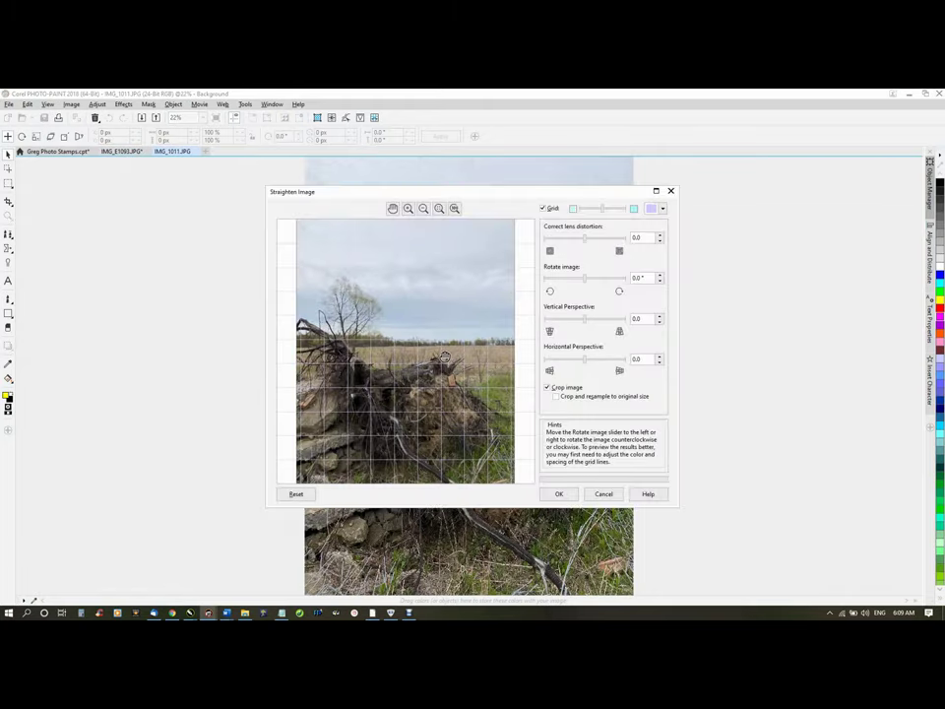
click(445, 357)
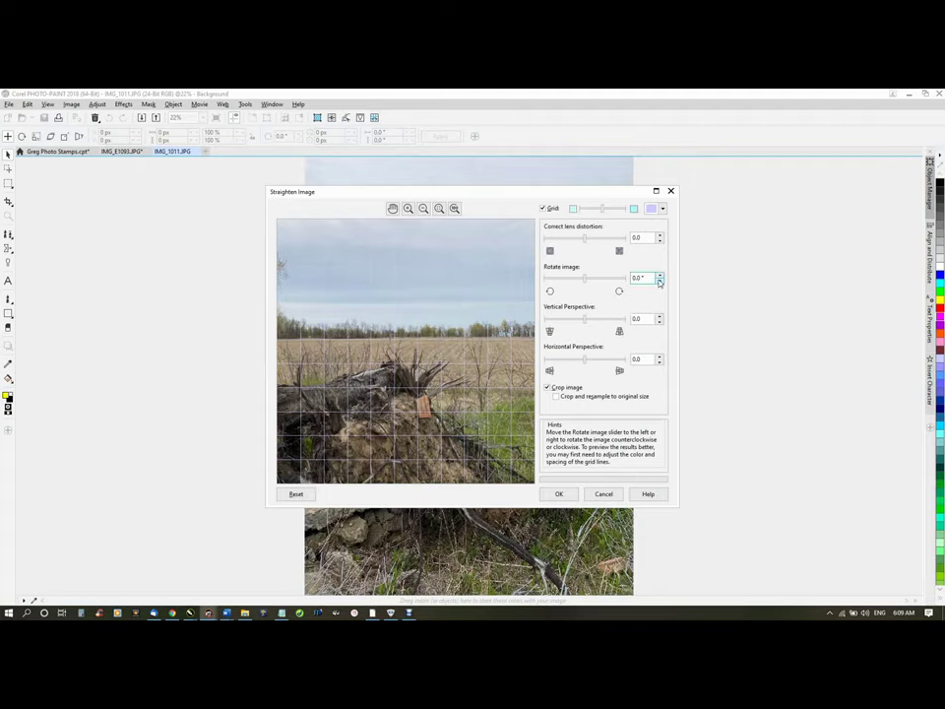
click(659, 282)
click(660, 276)
click(660, 275)
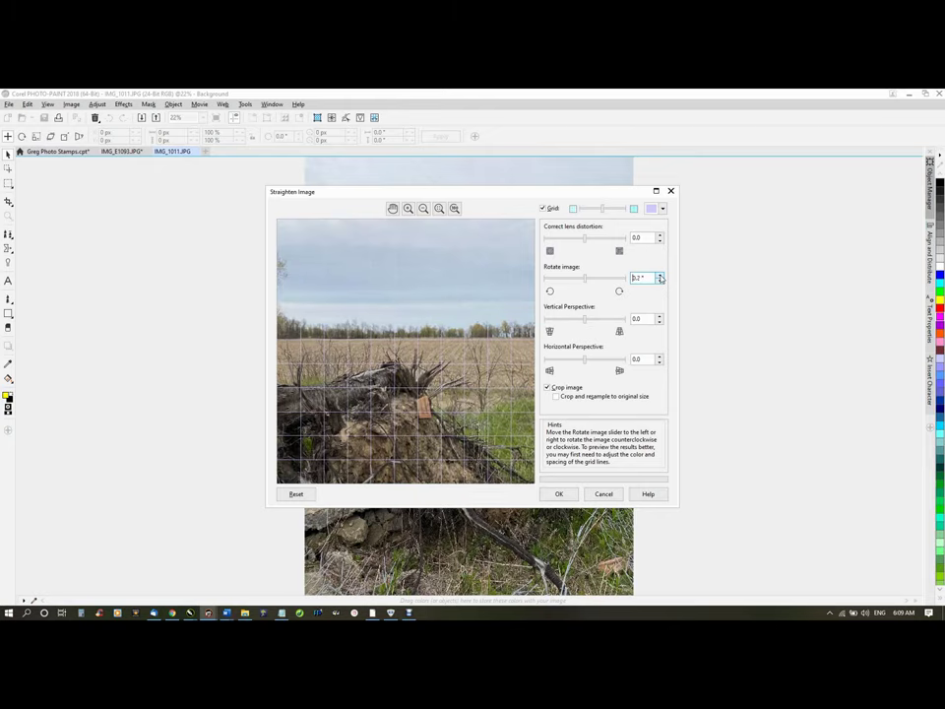
click(558, 494)
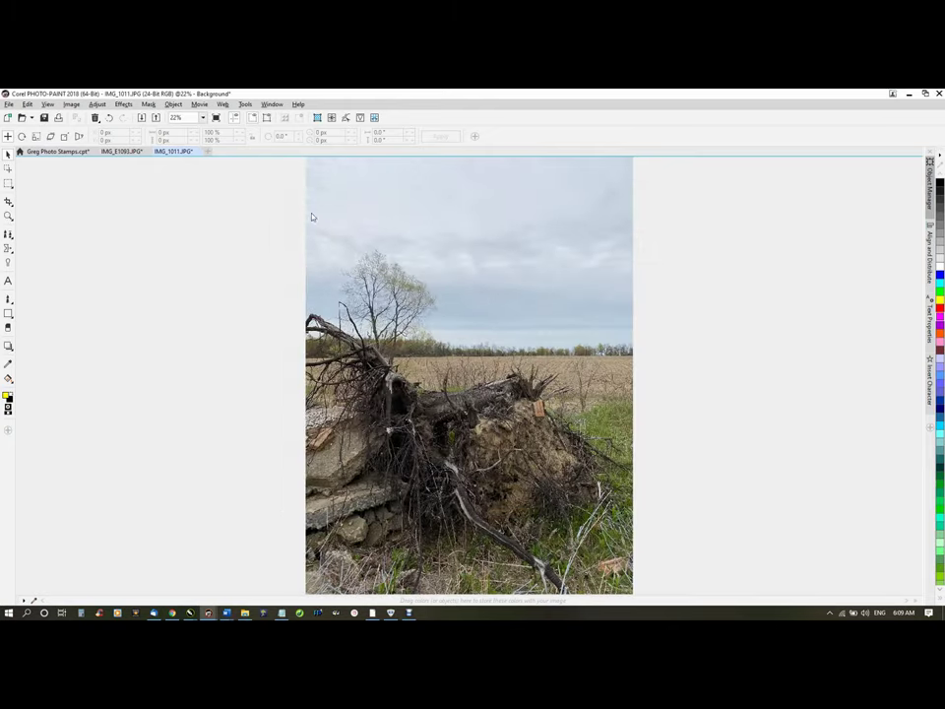
Resample IMG_1011.JPG to a height of 1200 pixels with the aspect ratio maintained
click(216, 118)
key(Escape)
click(317, 117)
drag(448, 315, 368, 299)
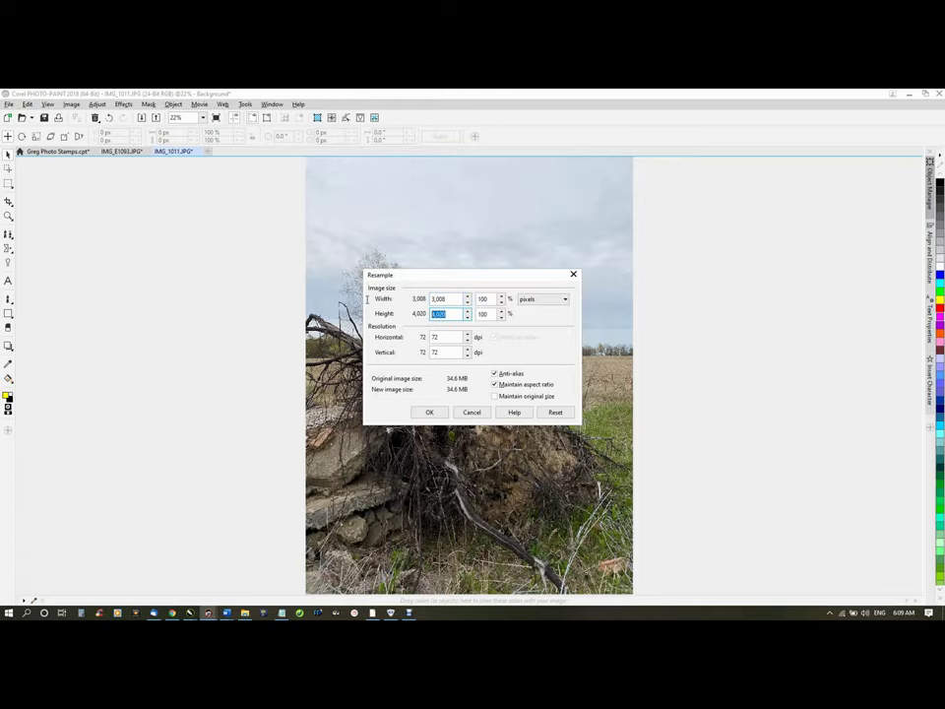
text(1200)
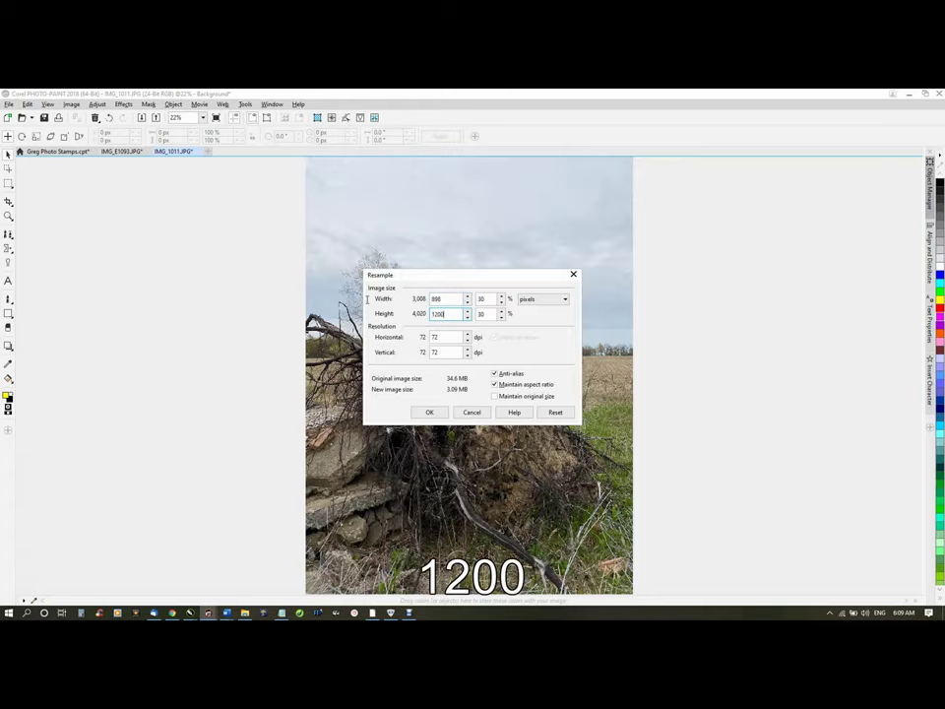
key(Return)
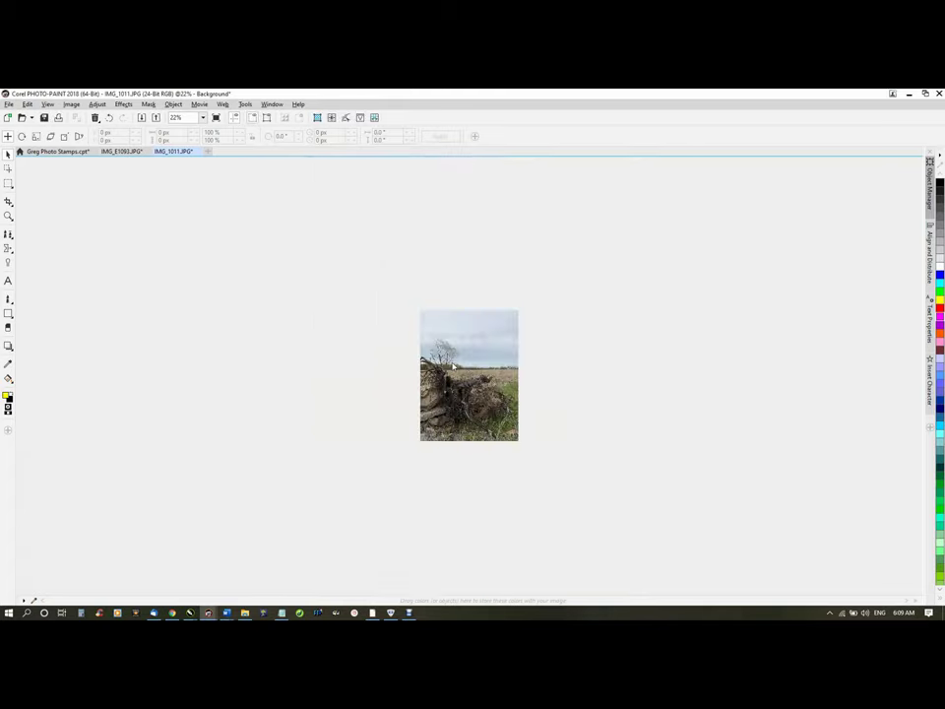
Adjust the photo's tone with brightness 18 and contrast 55, lowering the intensity slightly
scroll(433, 379, up, 2)
scroll(433, 379, up, 2)
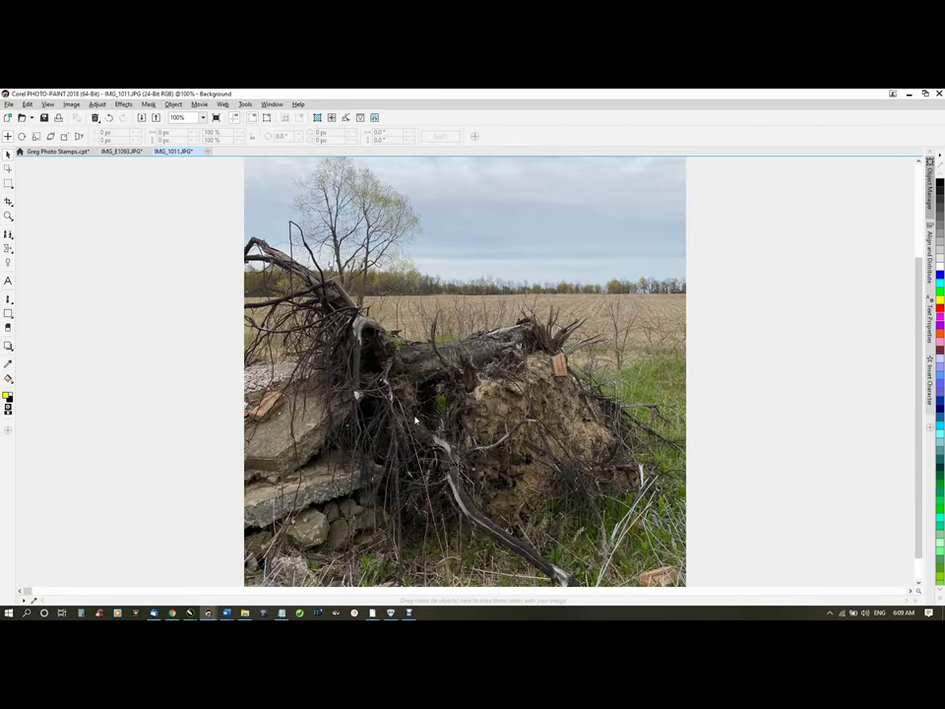
key(ctrl+b)
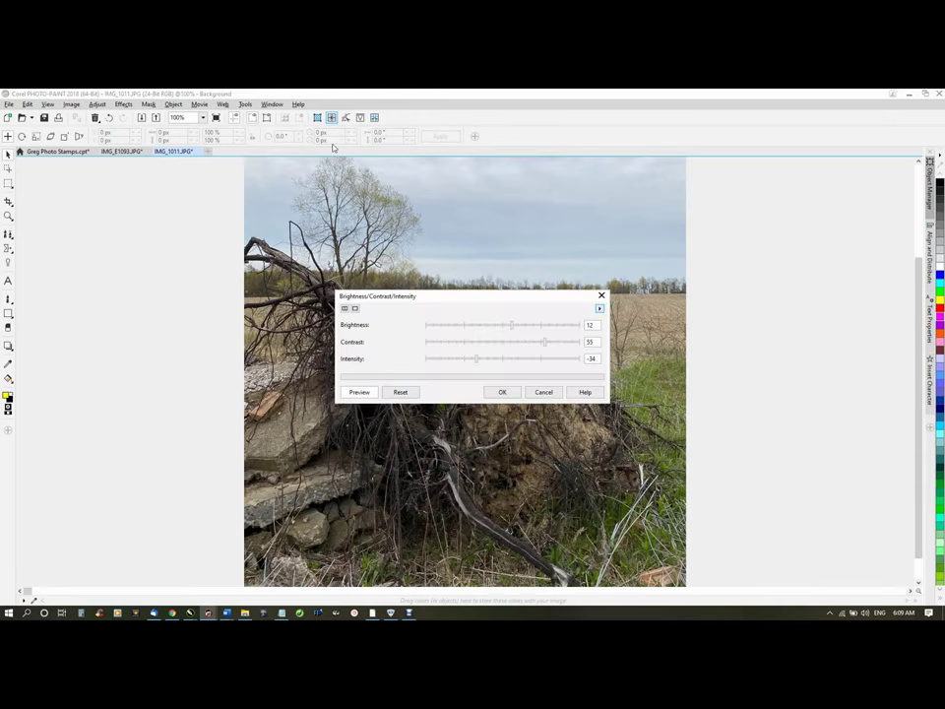
drag(473, 302, 713, 169)
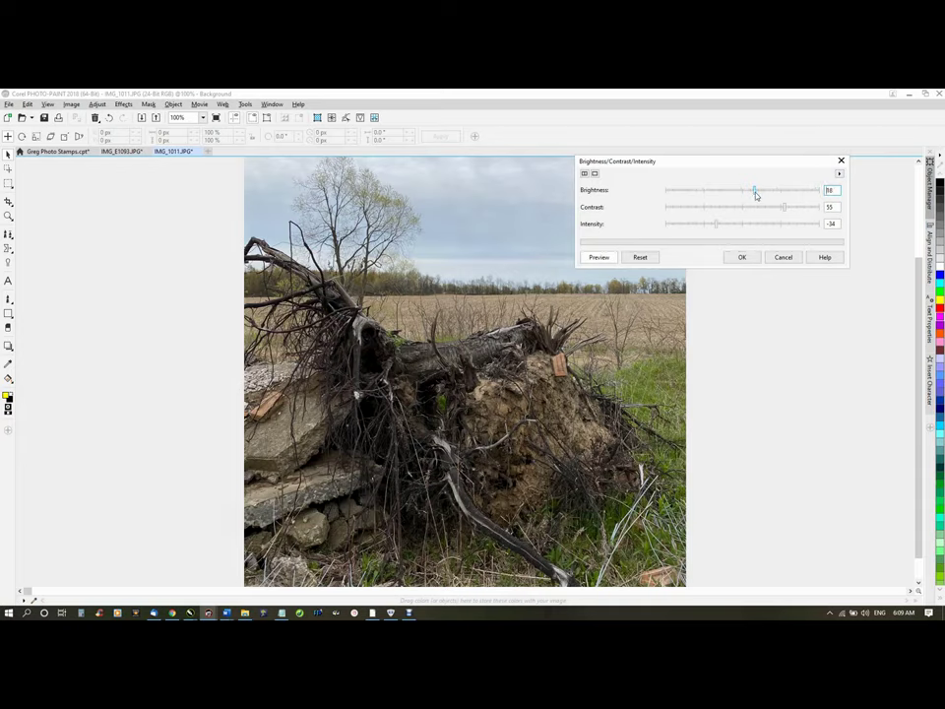
click(755, 191)
drag(716, 225, 715, 225)
click(728, 257)
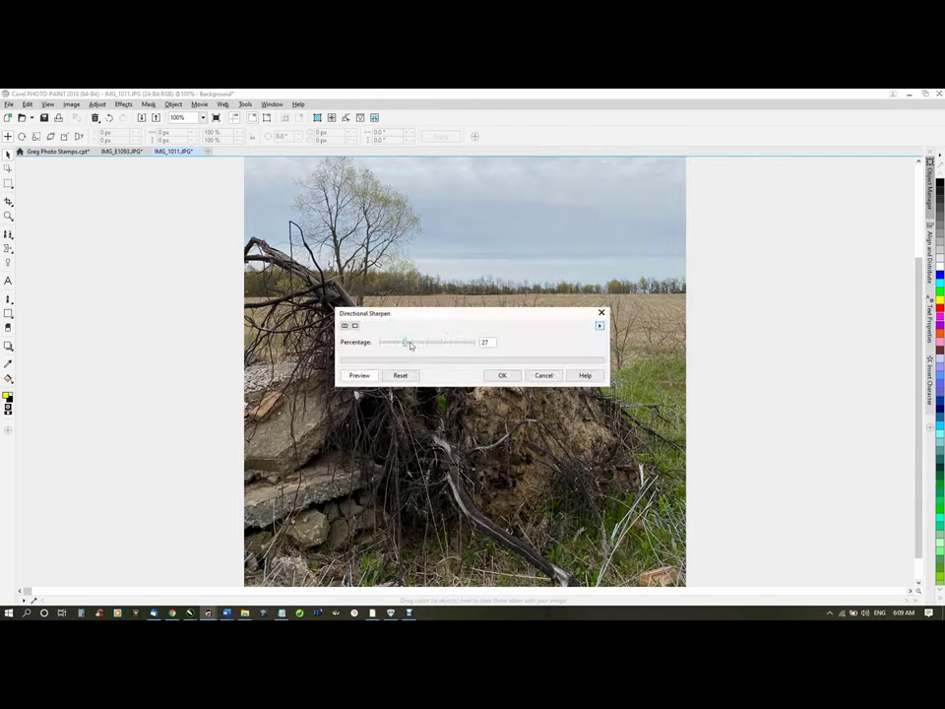
Apply a 36% directional sharpen to the photo, plus 14% vibrance and 8% saturation
click(412, 344)
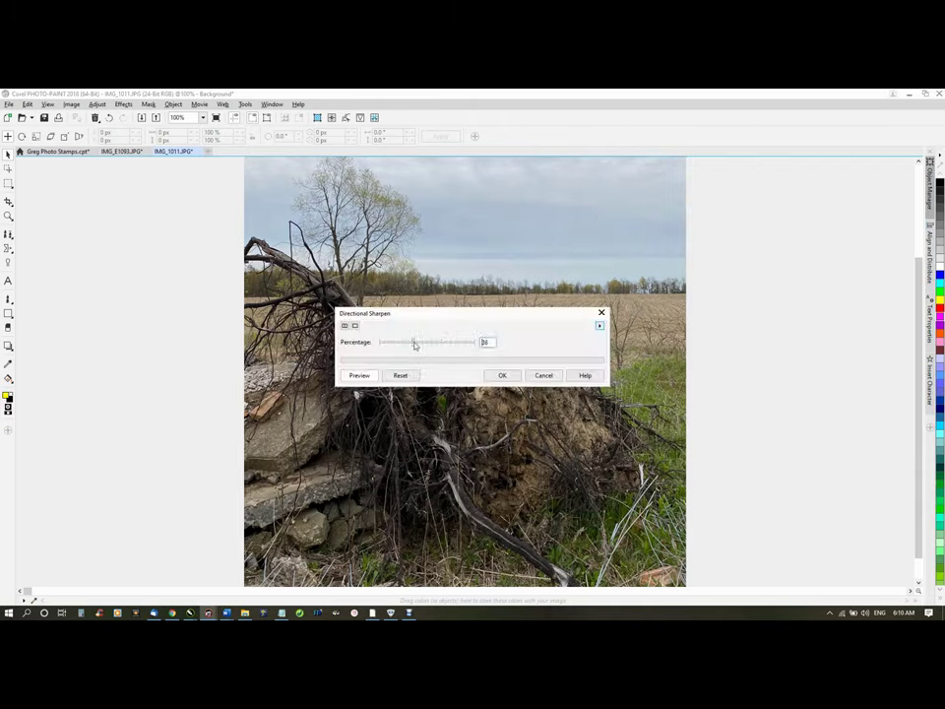
click(496, 380)
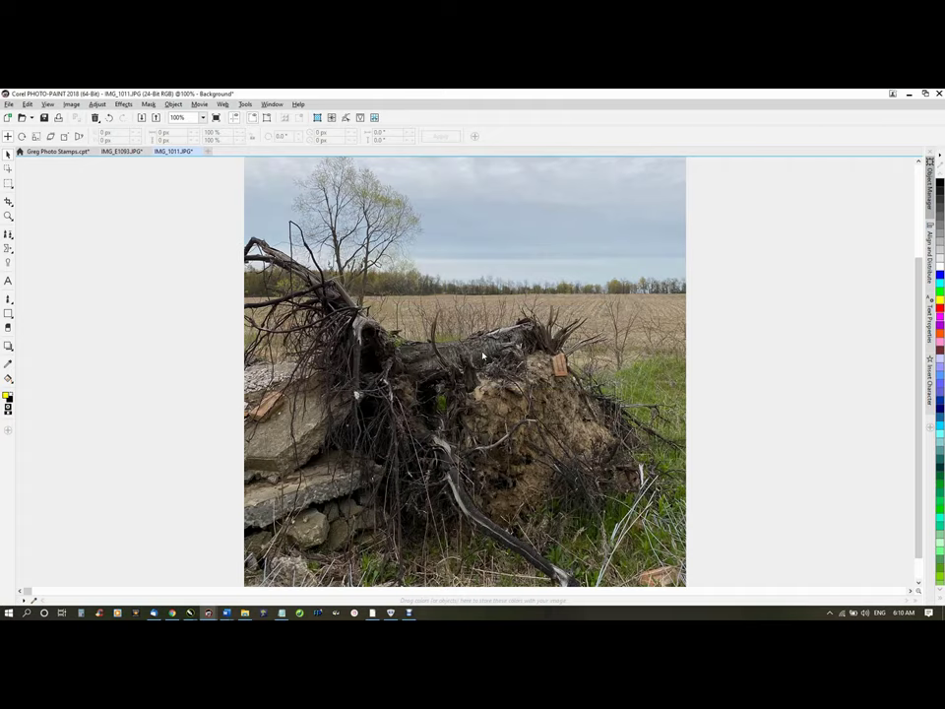
click(361, 119)
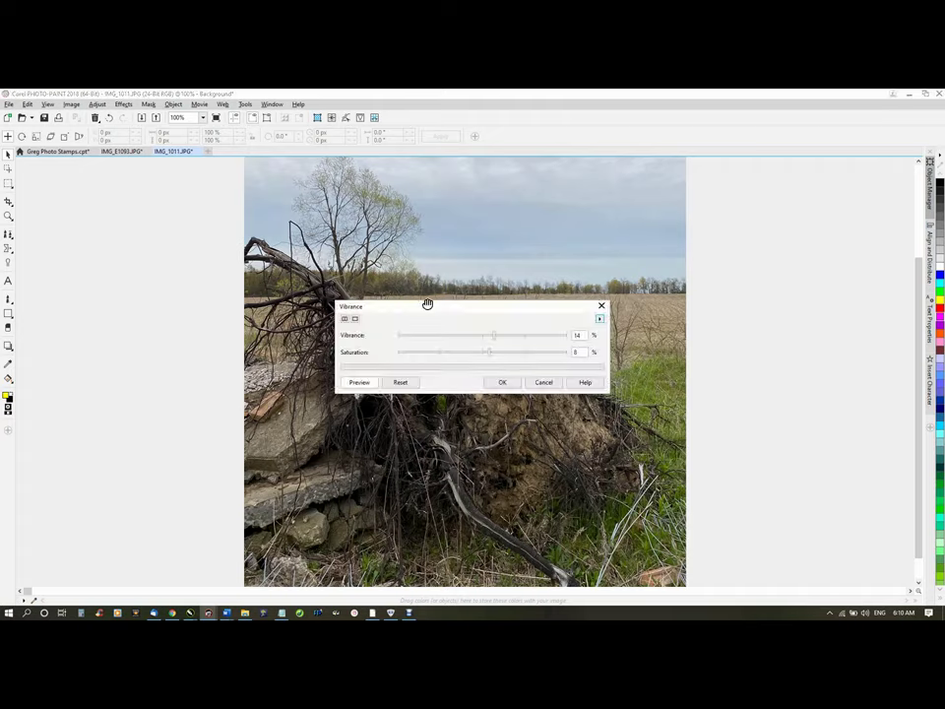
click(502, 384)
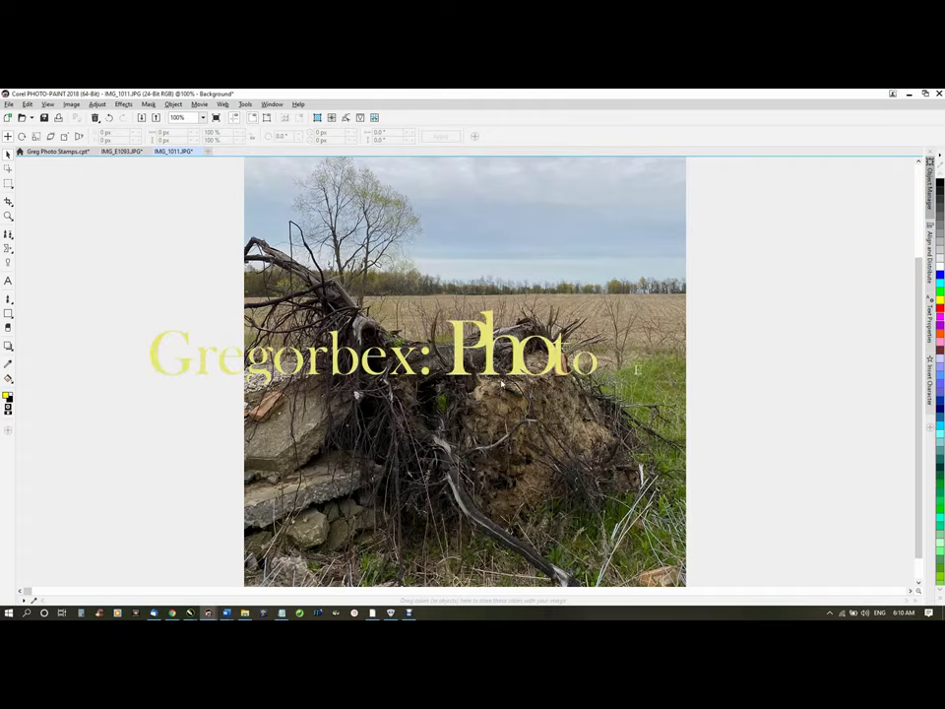
Paste the Gregorbex stamp and place it in the sky at the photo's upper-right corner, at about X 784 px, Y 9 px
click(216, 119)
click(400, 244)
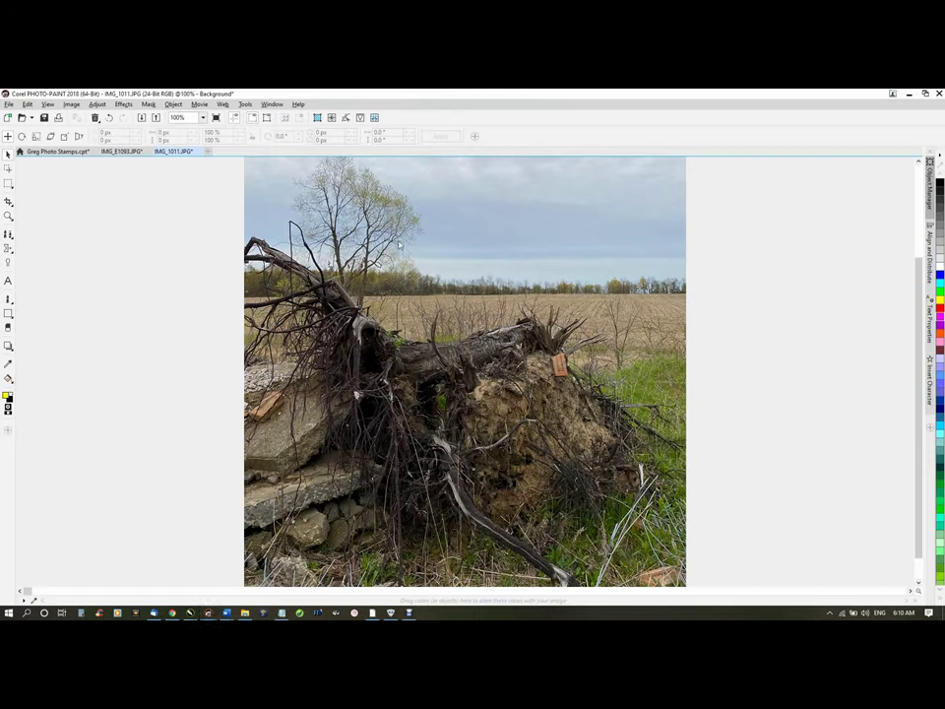
key(ctrl)
key(ctrl+v)
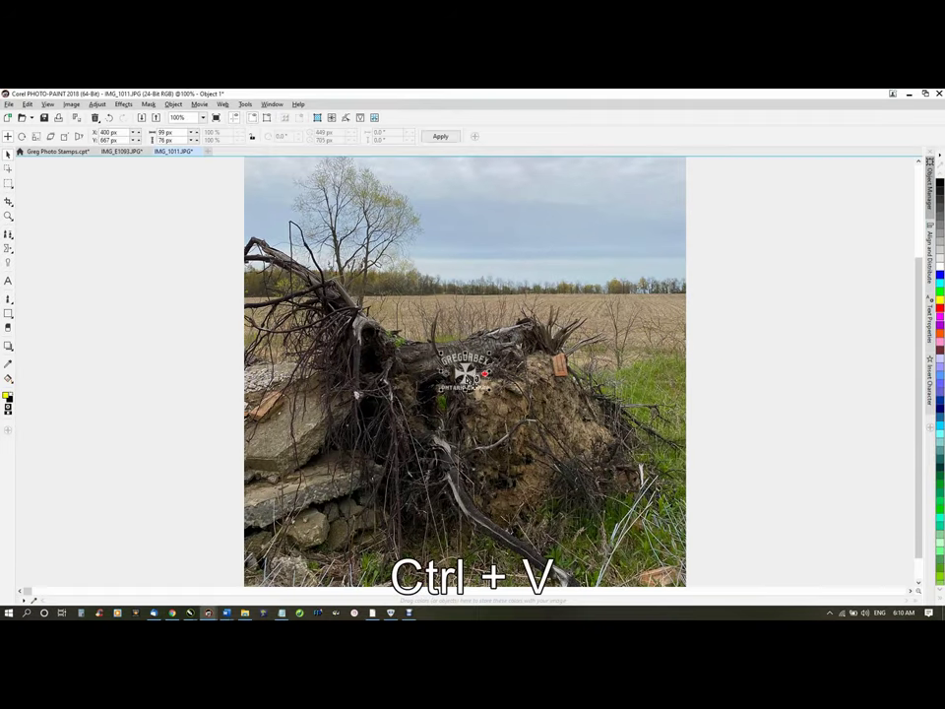
drag(453, 381, 645, 563)
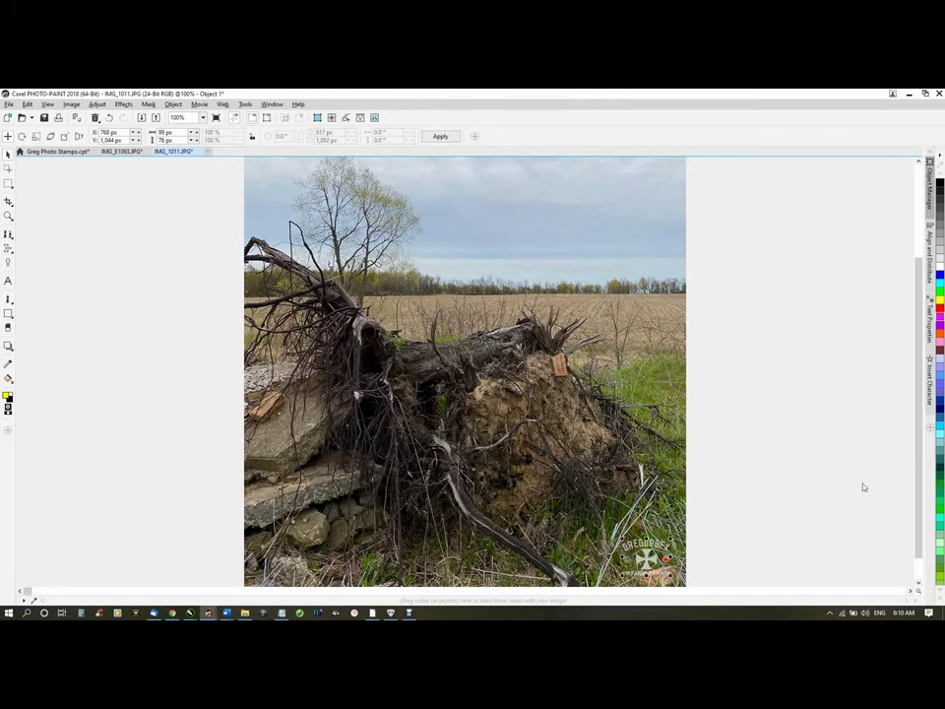
scroll(919, 448, down, 1)
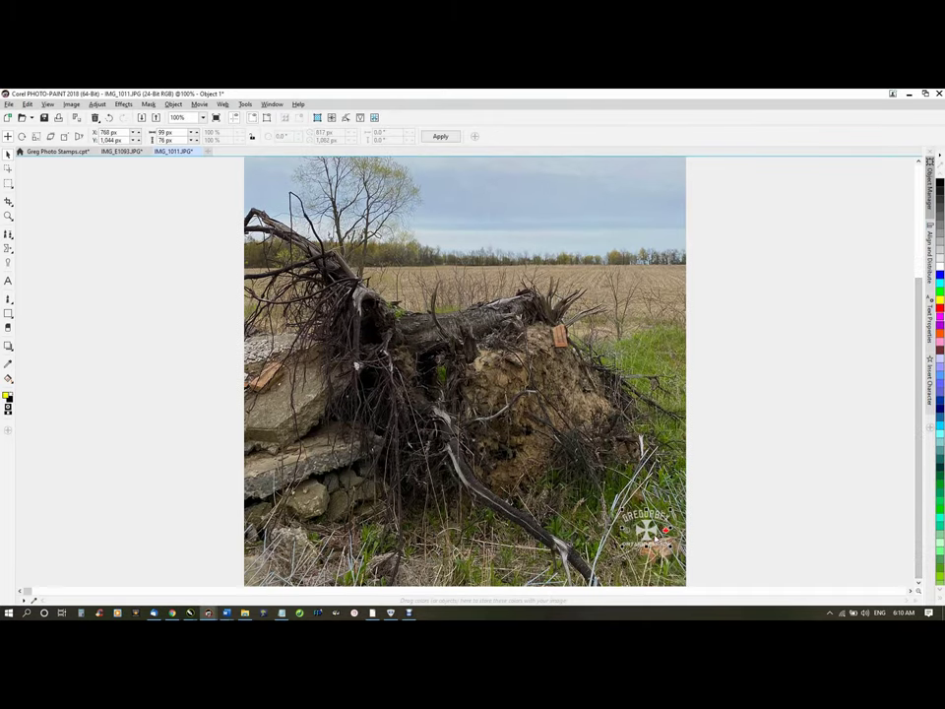
drag(656, 539, 622, 528)
drag(619, 466, 656, 182)
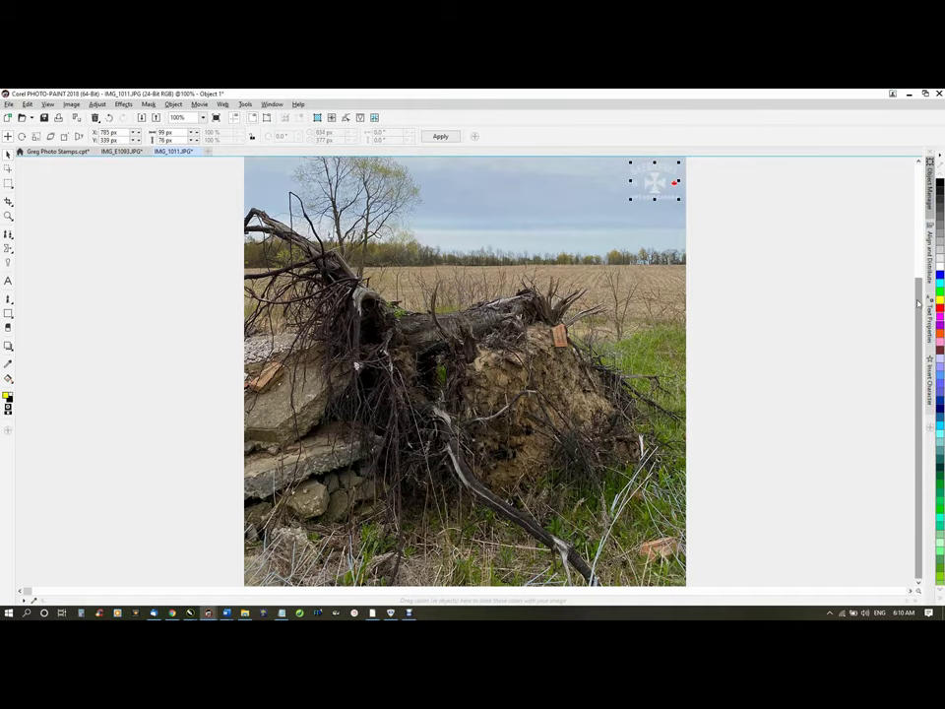
drag(918, 299, 918, 191)
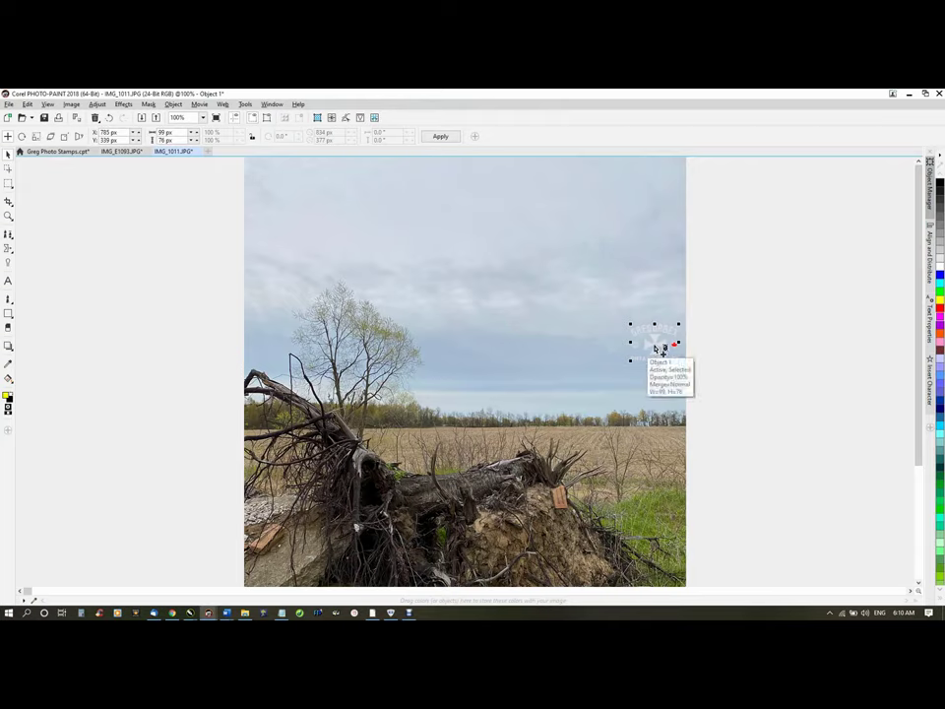
drag(661, 349, 653, 182)
Check the image size and export the stamped photo as a JPEG named IMG_1011 at 100% quality, merging the objects with the background
click(317, 119)
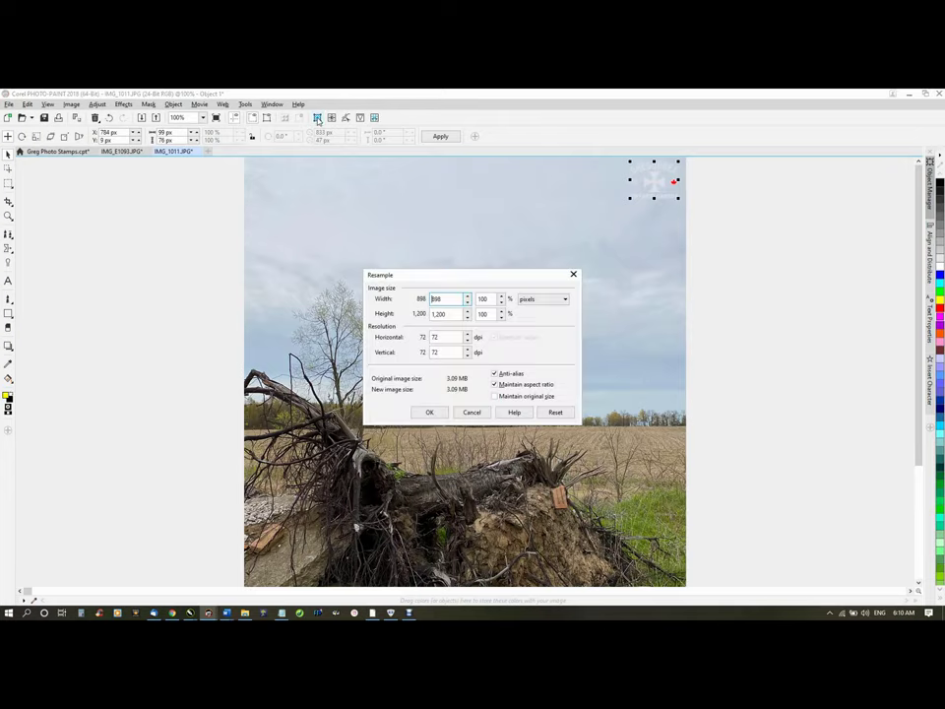
click(472, 412)
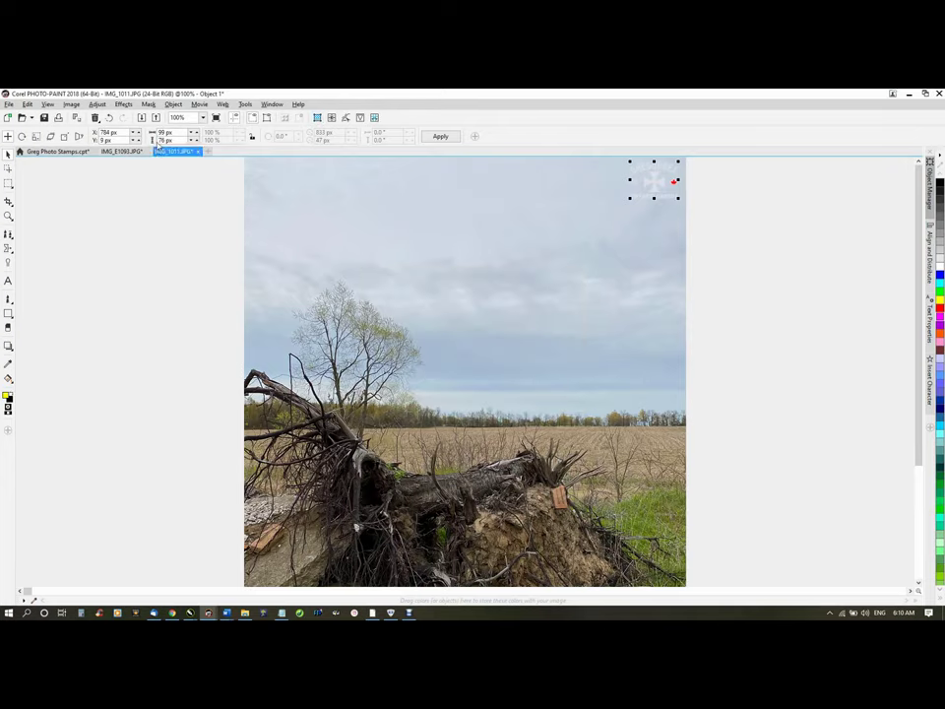
click(214, 119)
key(ctrl+e)
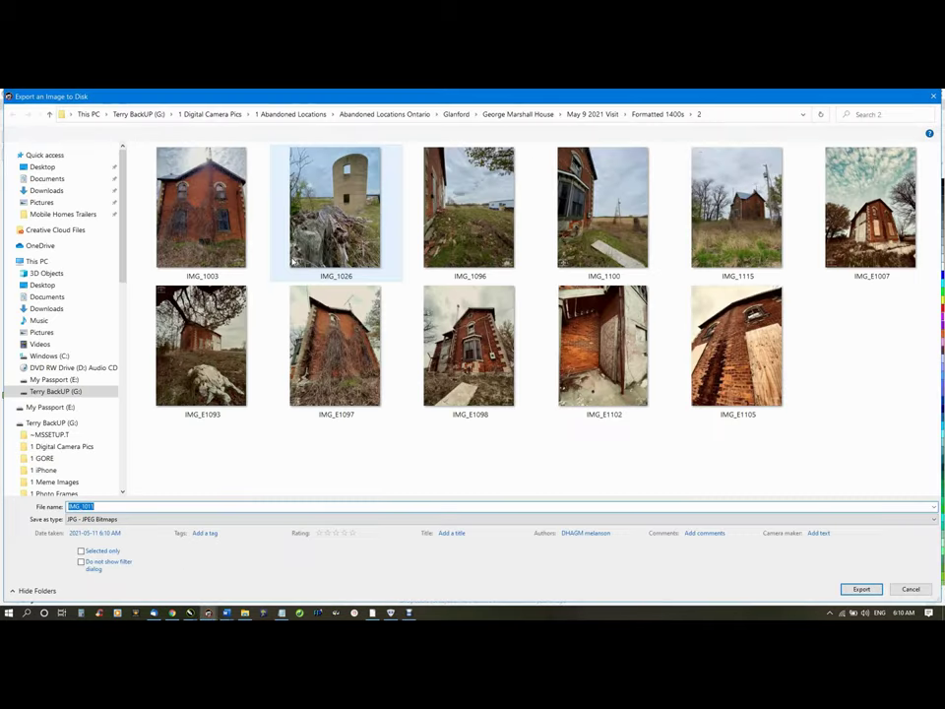
key(Return)
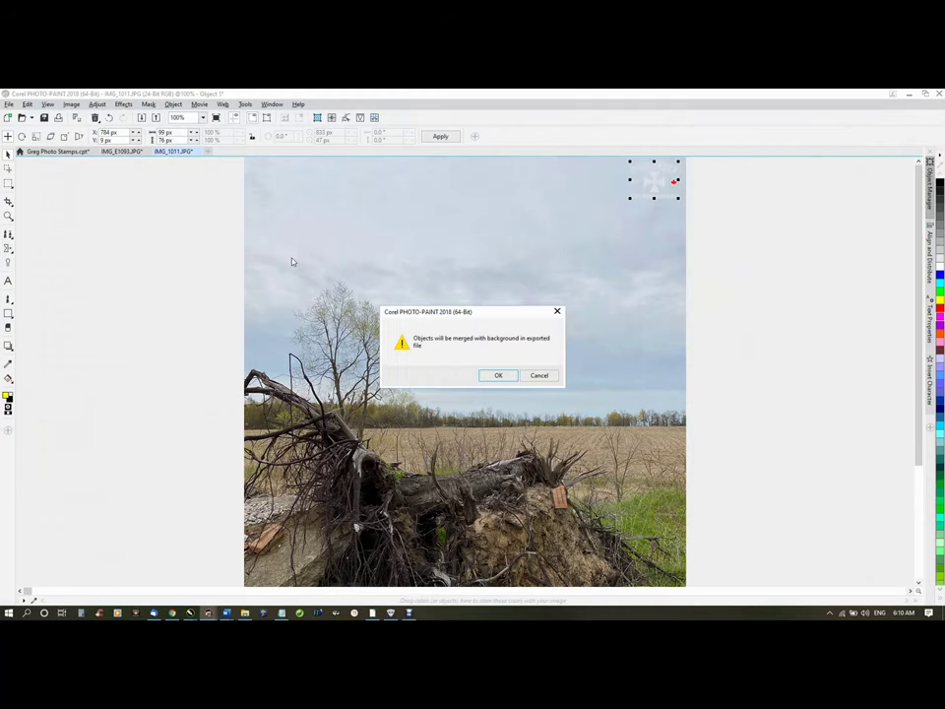
key(Return)
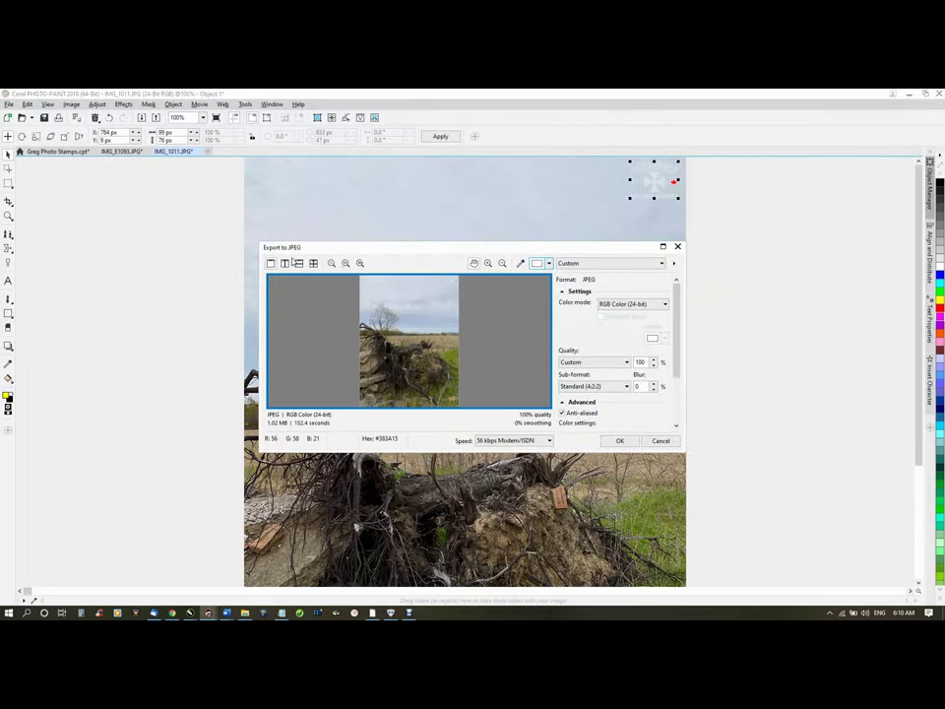
key(Return)
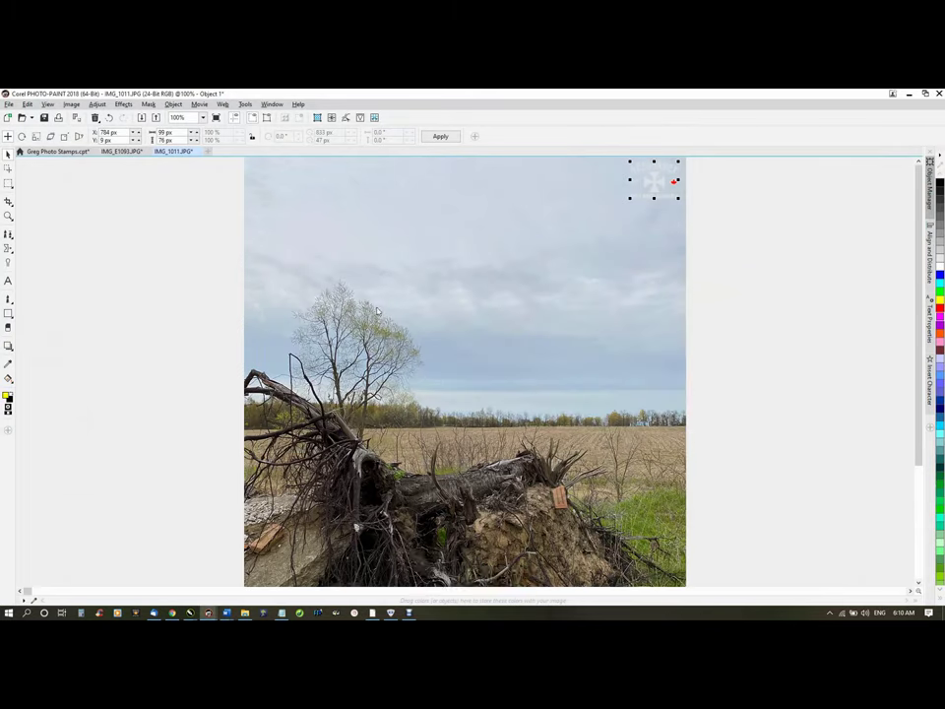
scroll(378, 311, down, 1)
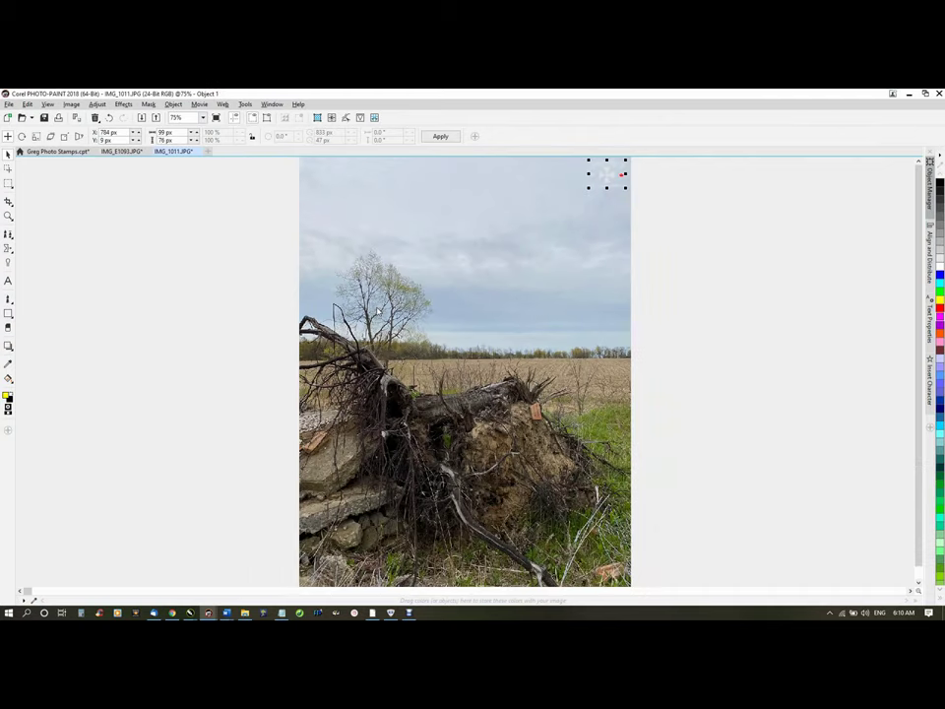